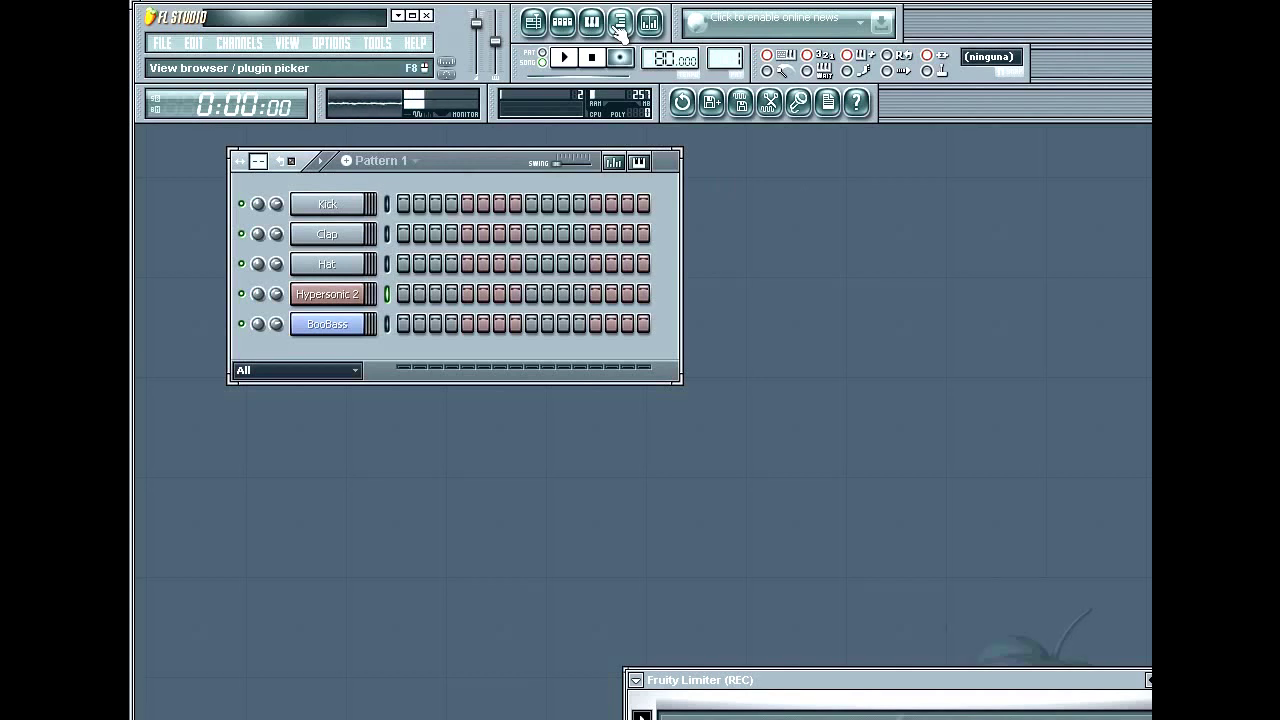
Show the browser, open the kicks folder of the 9th Wonder drum kit and audition several kick samples
click(619, 23)
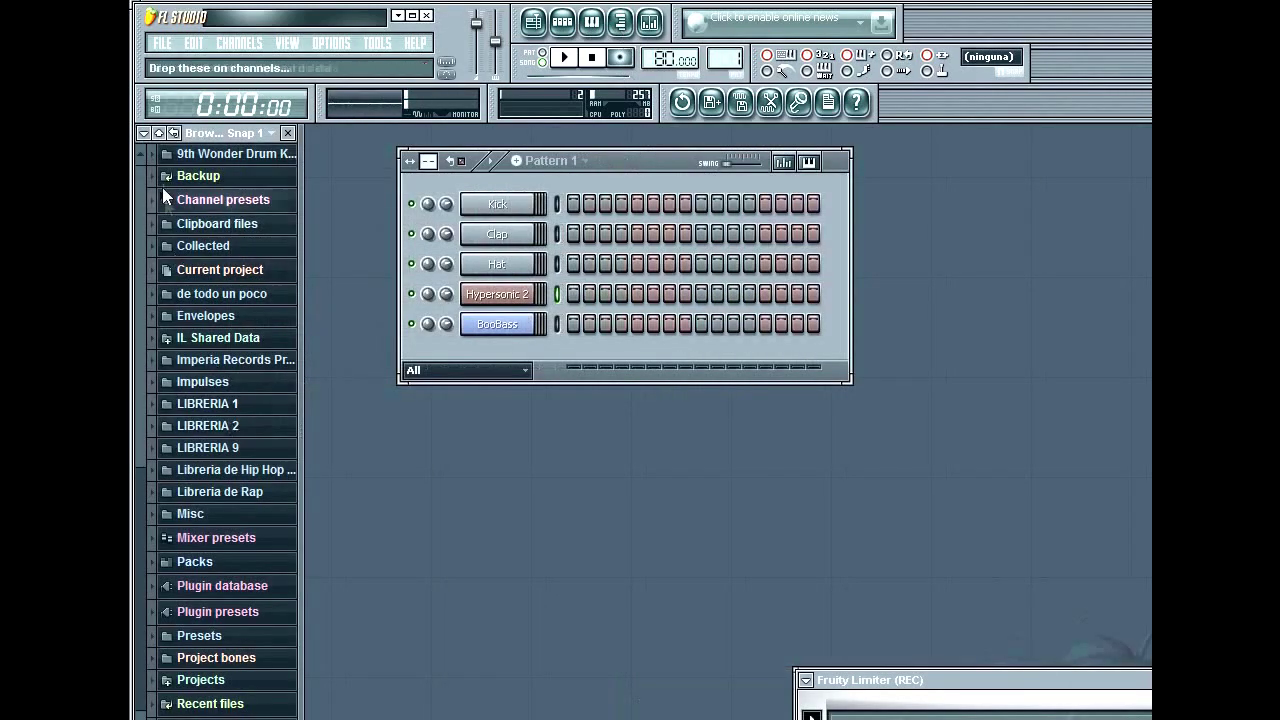
click(268, 160)
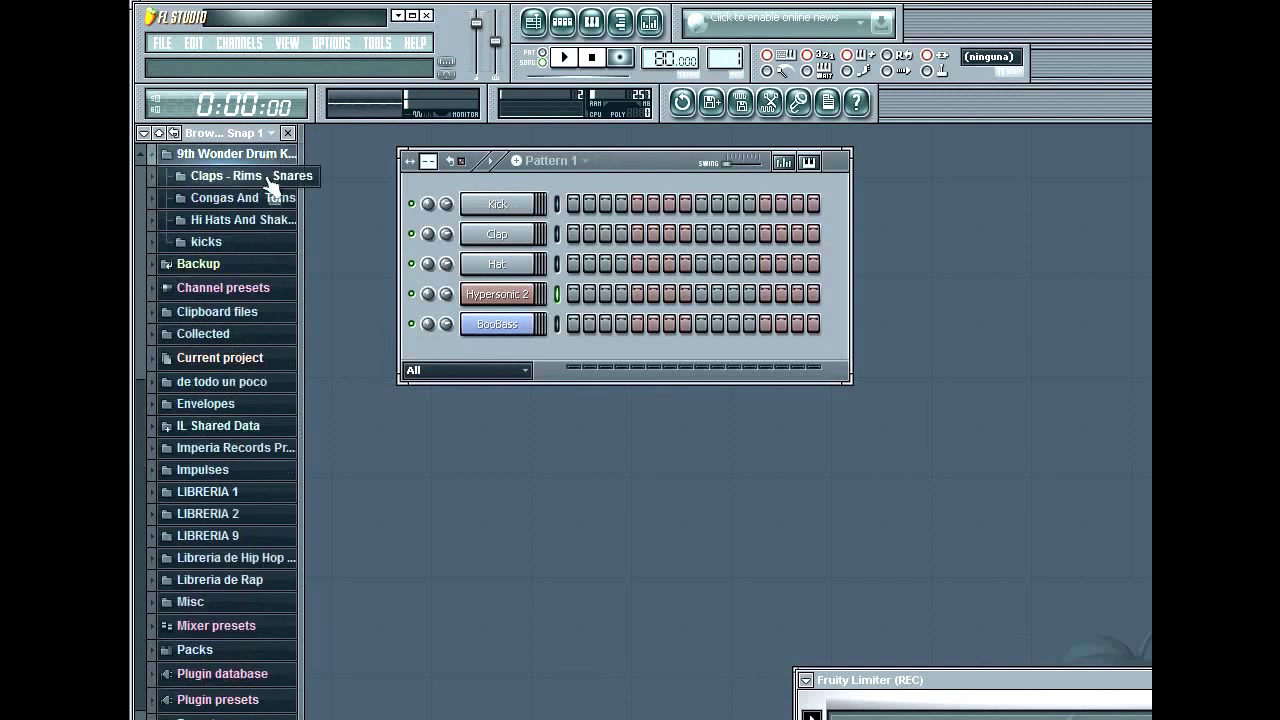
click(272, 241)
click(240, 336)
click(236, 436)
click(257, 296)
click(257, 236)
click(255, 415)
click(252, 500)
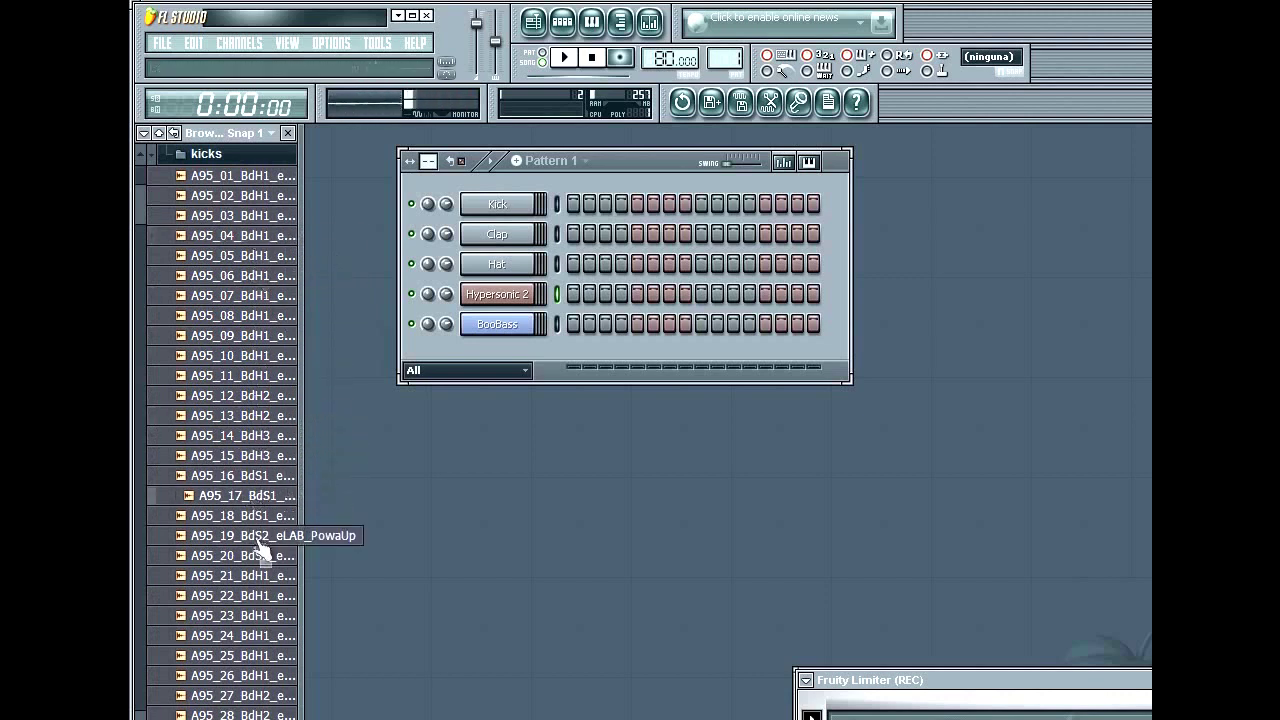
Compare kick samples A95_19 to A95_21 and load A95_20_BdS2_eLAB_SoulMe into the Kick channel
click(258, 537)
click(262, 556)
click(258, 576)
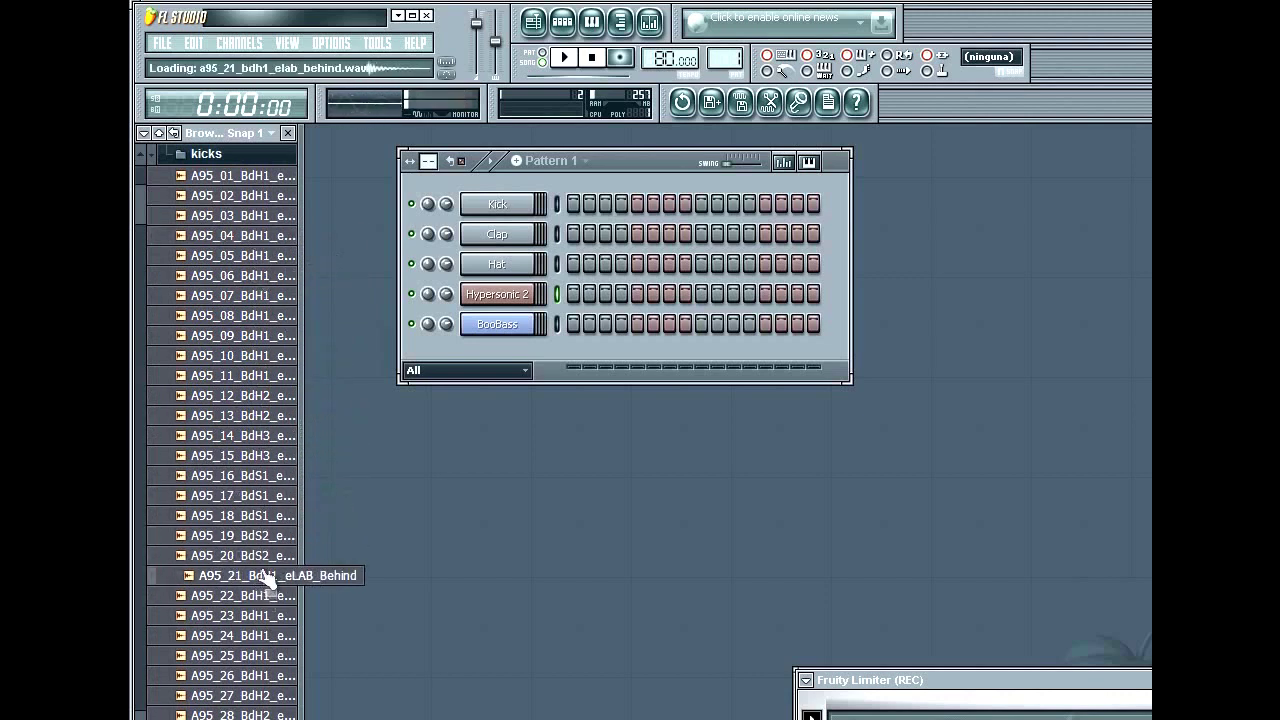
click(270, 558)
click(262, 537)
click(251, 558)
drag(248, 563, 514, 211)
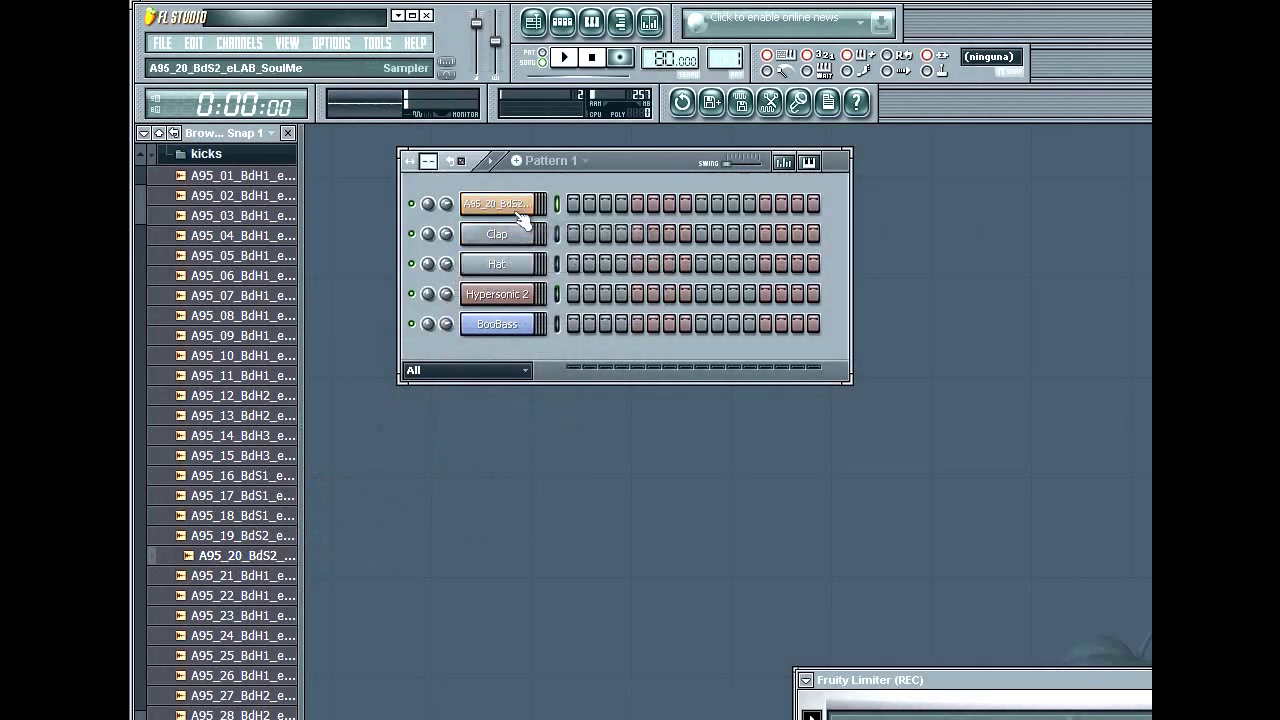
Close the kicks folder, open the kit's Hi Hats And Shakers folder and audition several hi-hat samples
click(172, 160)
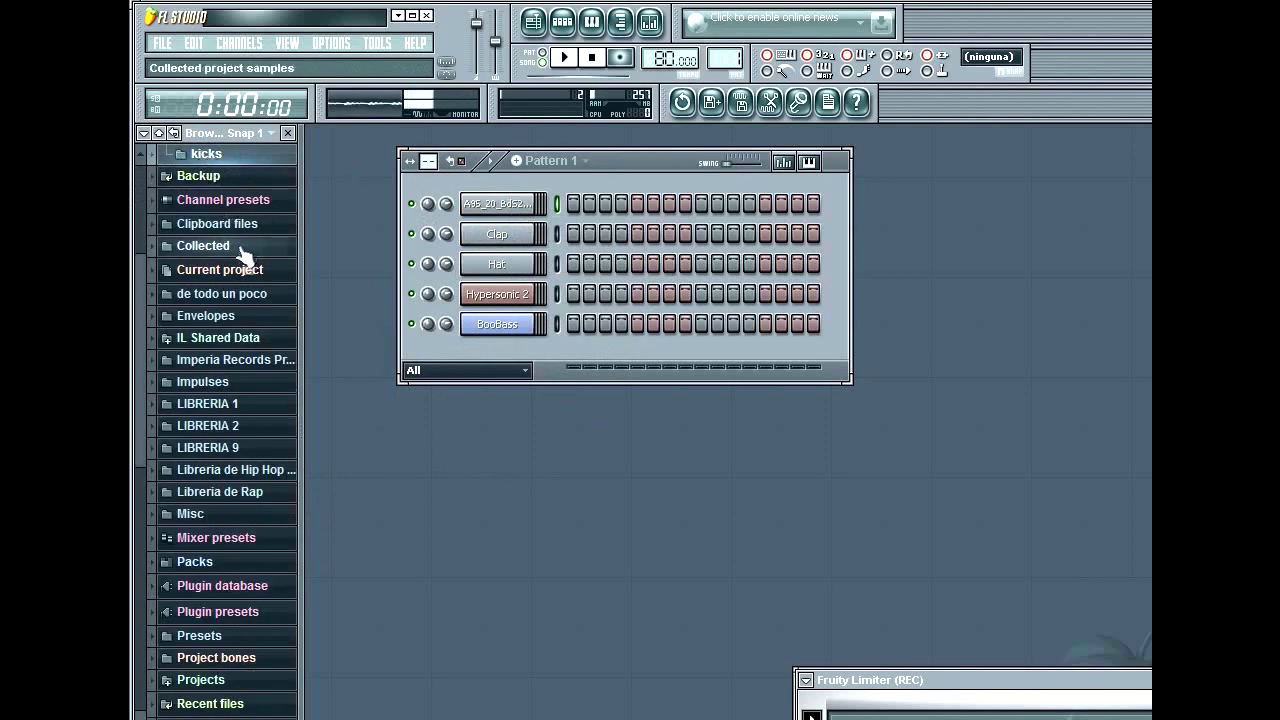
scroll(245, 258, up, 4)
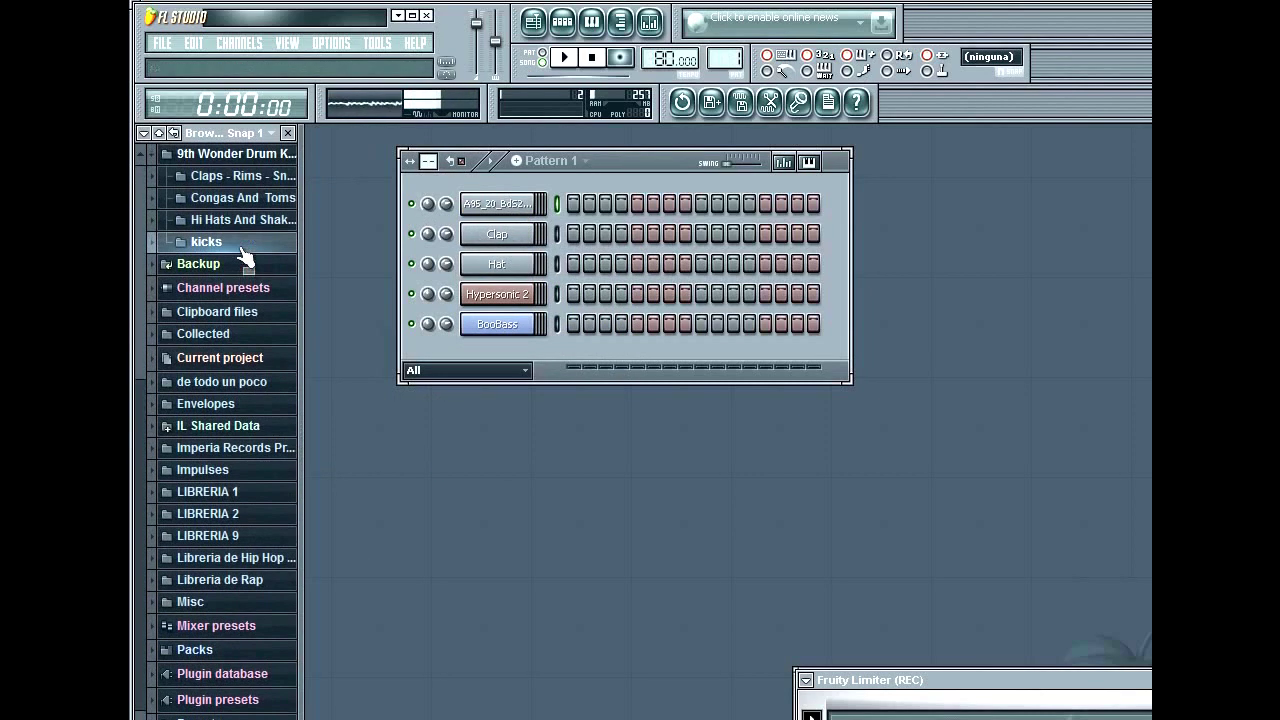
click(255, 222)
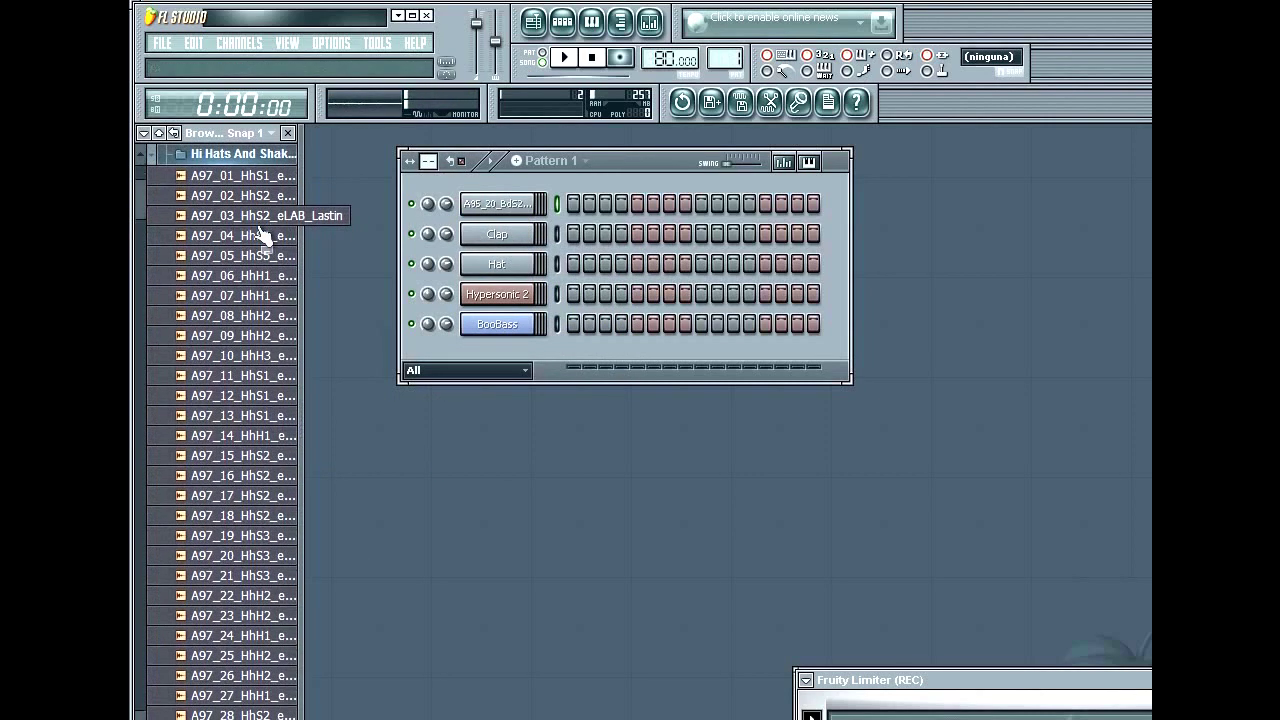
click(258, 180)
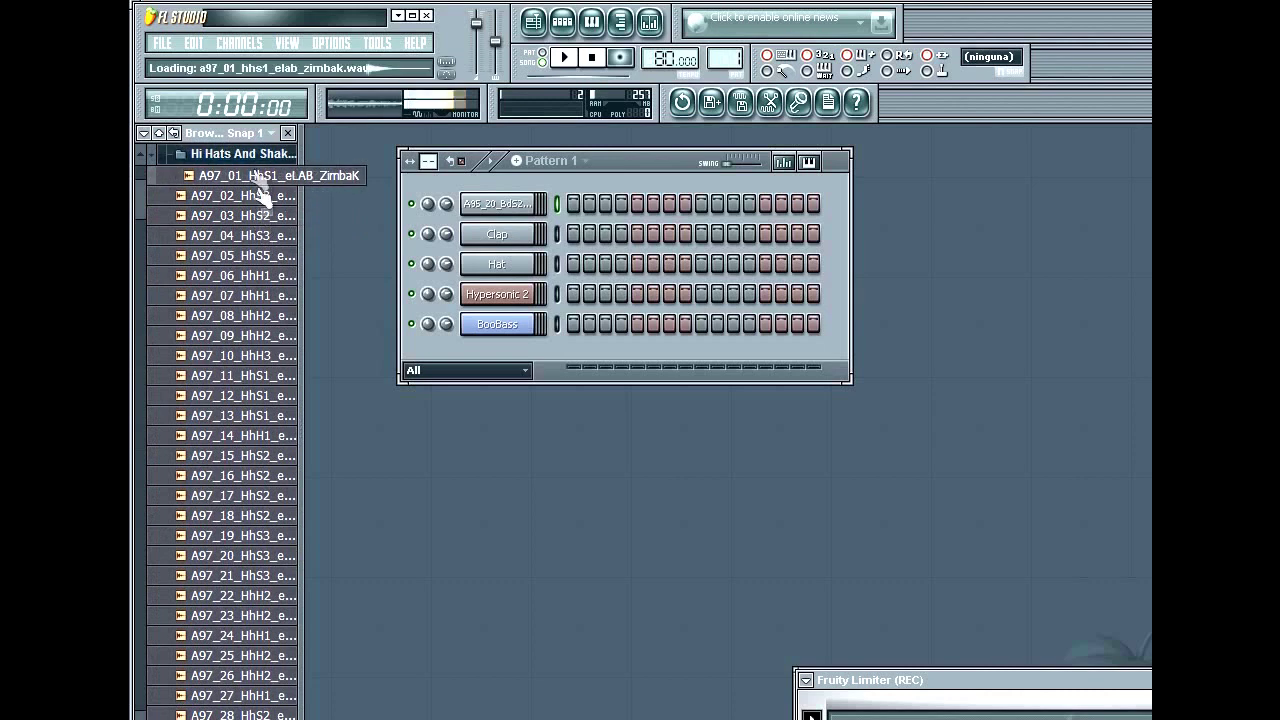
click(252, 575)
click(255, 595)
click(257, 475)
click(257, 457)
Compare hi-hat samples A97_20 and A97_21 and load A97_21_HhS3_eLAB_SoulMe into the Clap channel
click(262, 557)
click(257, 575)
click(257, 557)
click(255, 576)
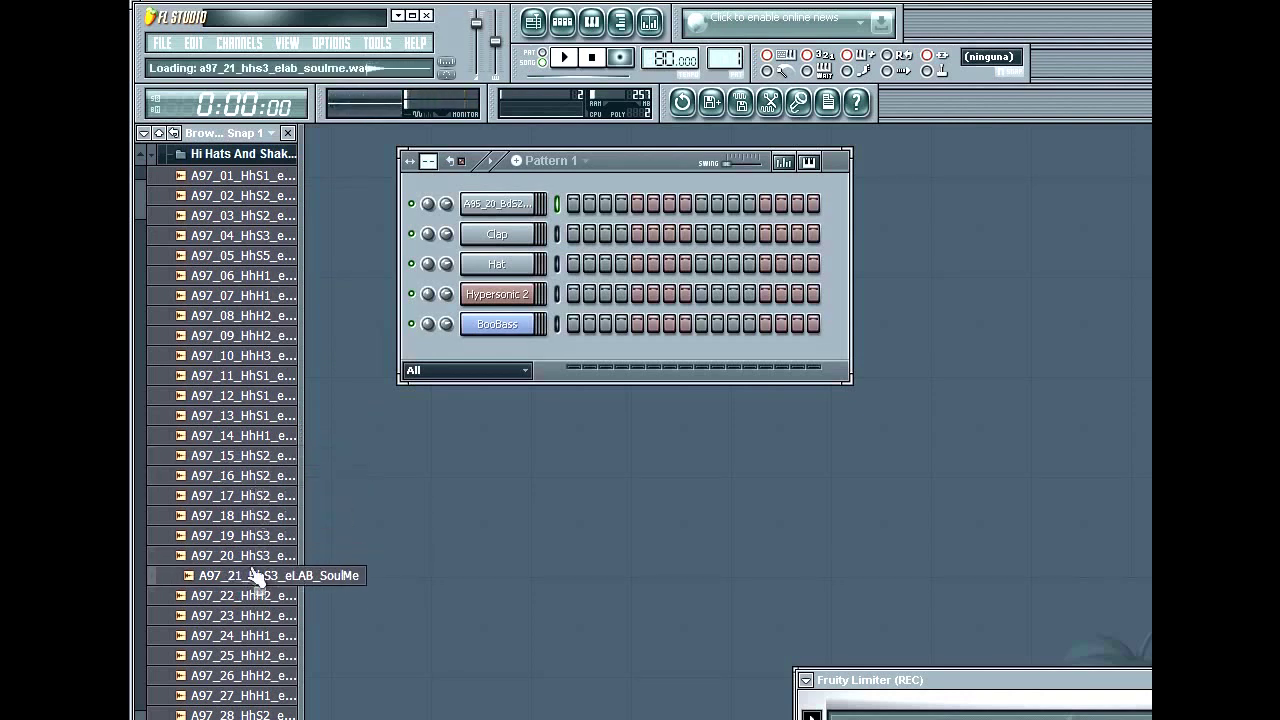
click(256, 557)
click(254, 577)
drag(250, 586, 519, 240)
Audition samples from the kit's Claps - Rims - Snares folder and load A96_15_SdS1_eLAB_NuStar into the Hat channel
click(245, 155)
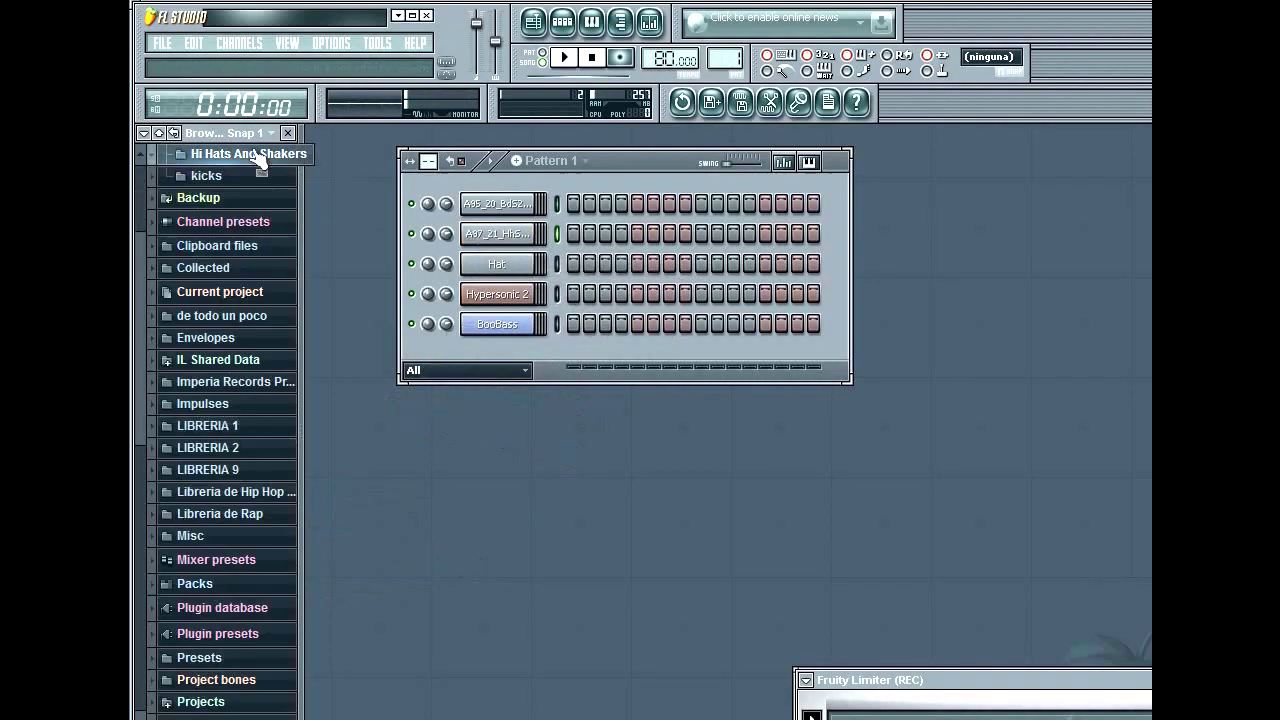
scroll(238, 275, up, 3)
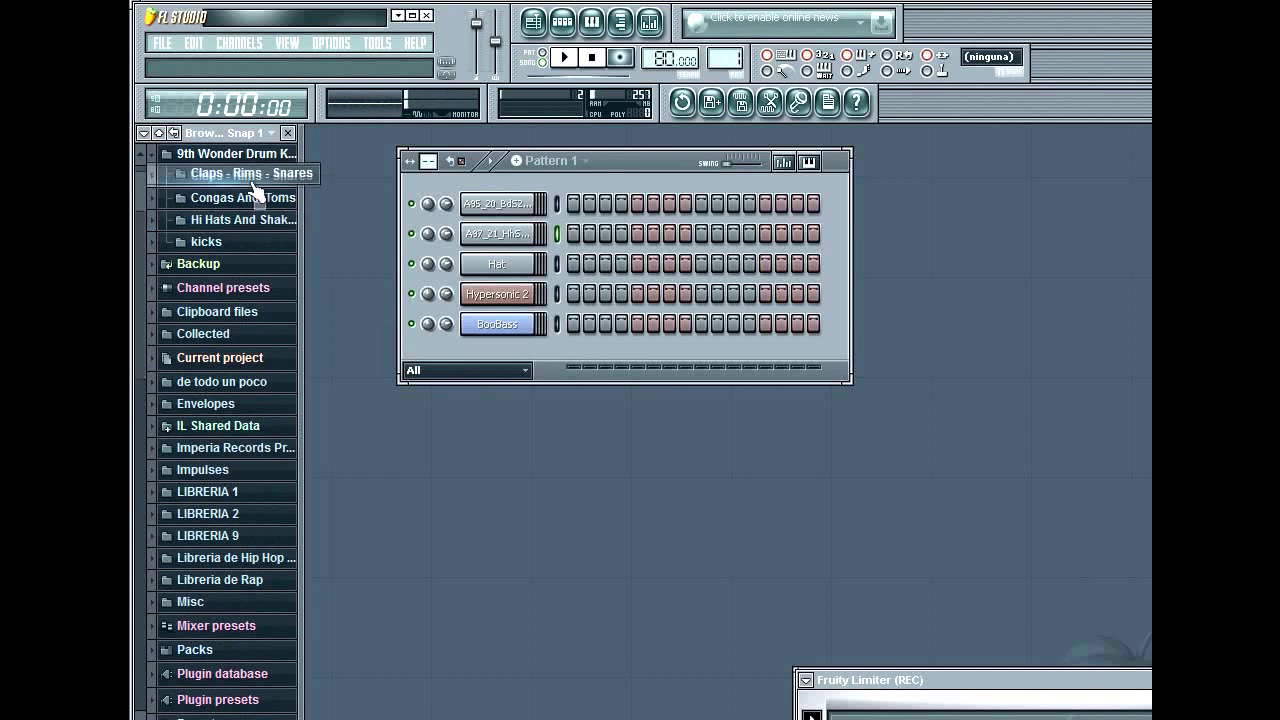
click(180, 180)
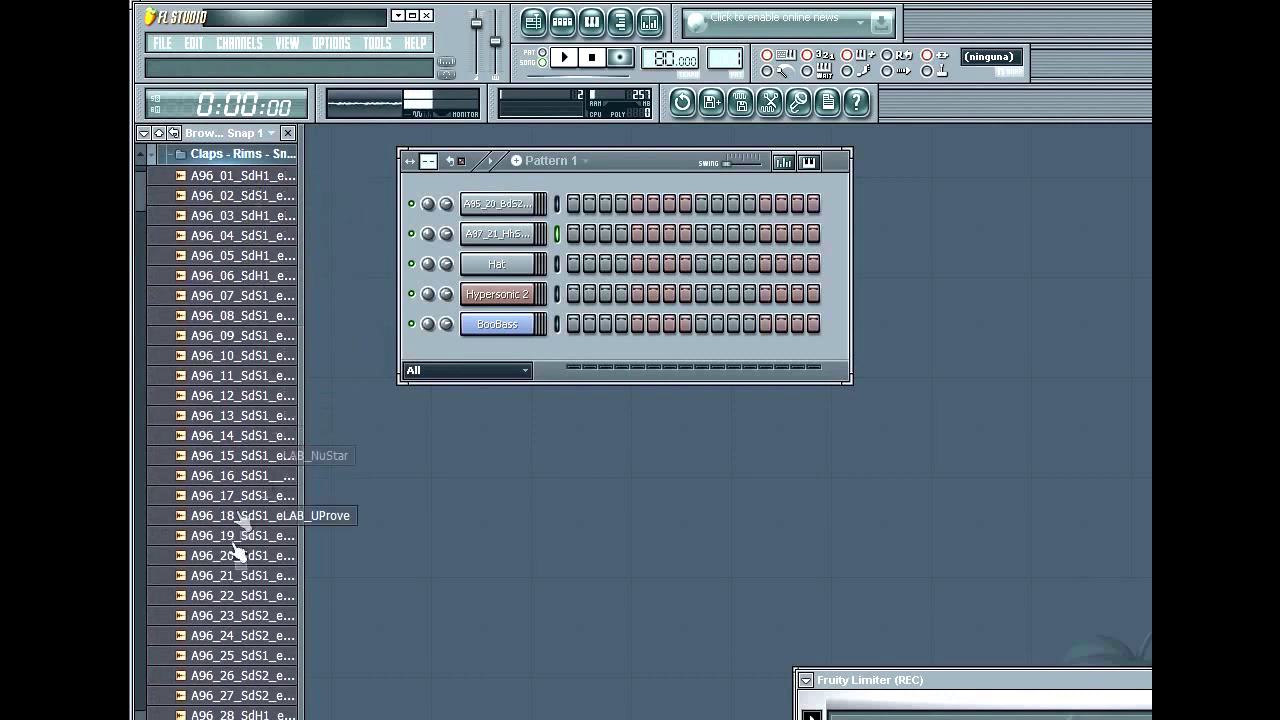
click(276, 441)
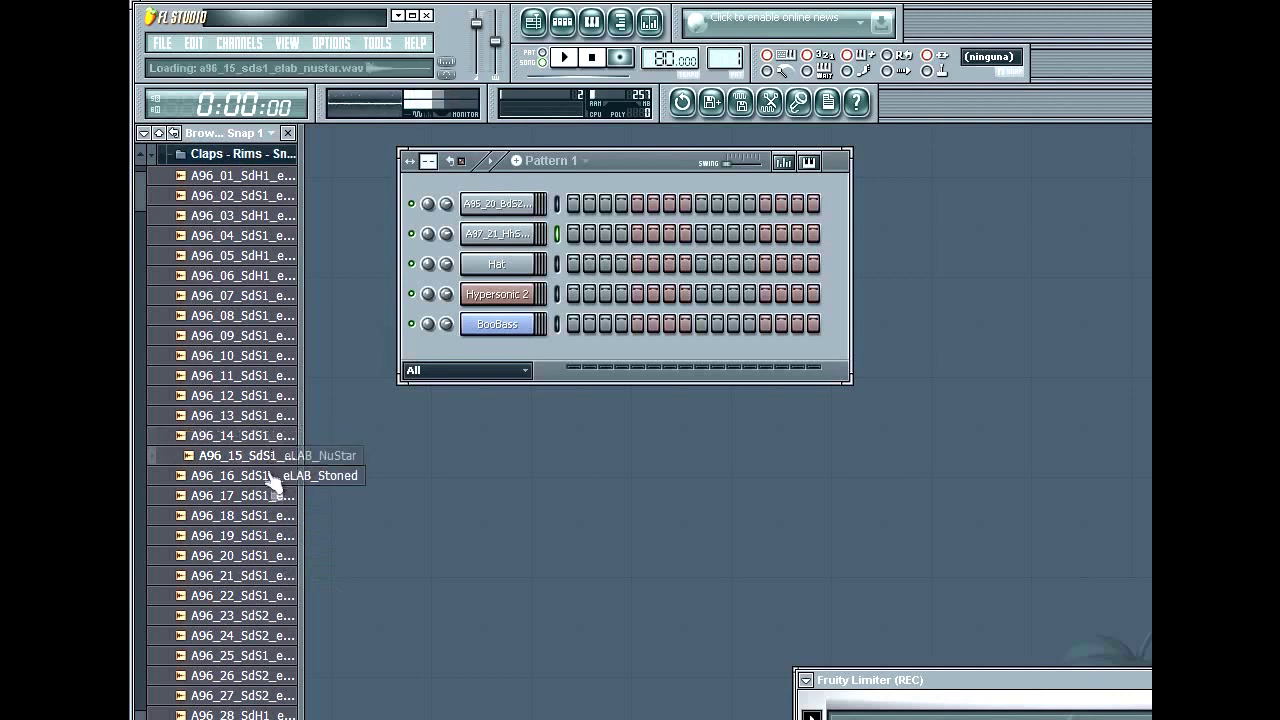
click(272, 453)
click(272, 476)
click(266, 515)
click(250, 455)
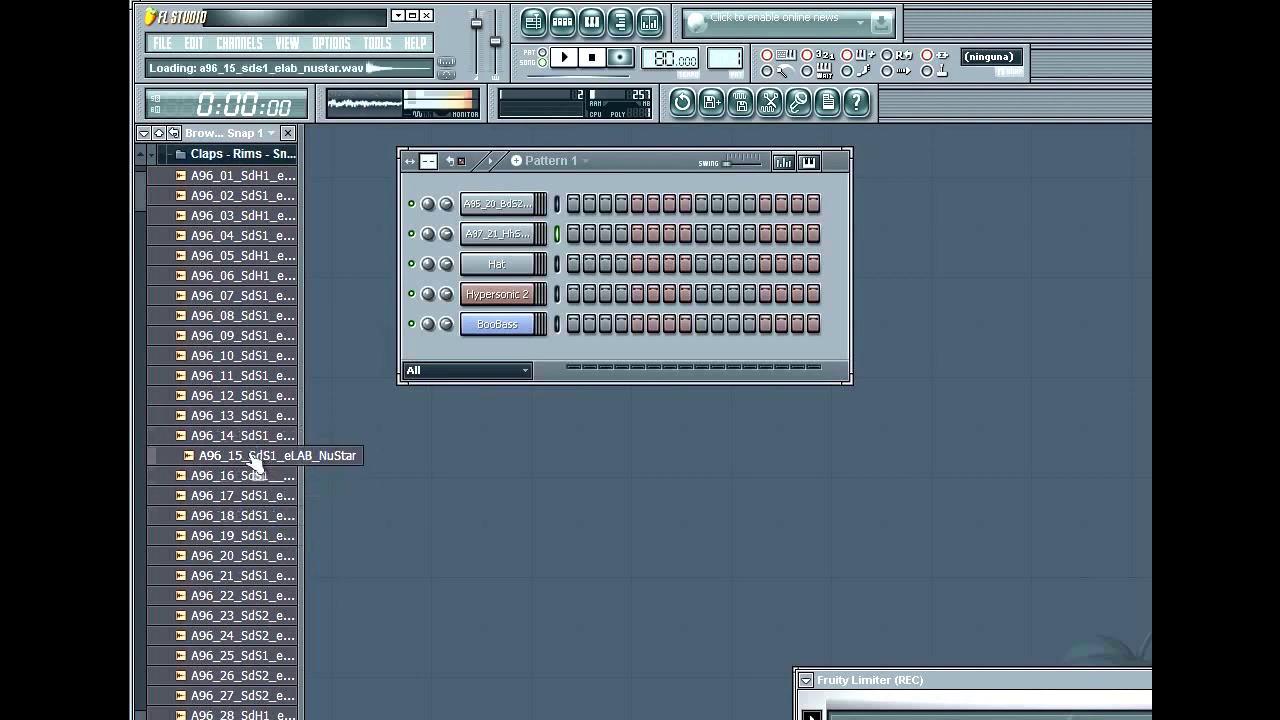
drag(250, 460, 503, 272)
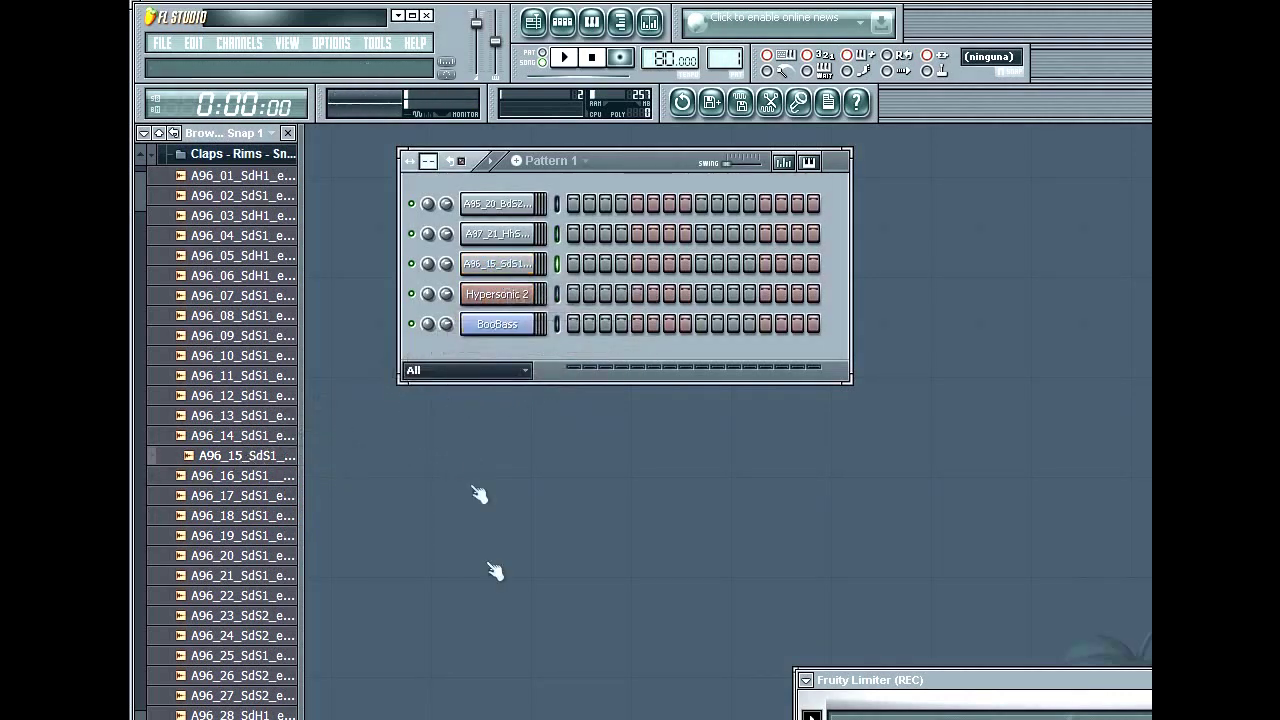
Collapse the browser folders, open LIBRERIA 1 > 9th Wonder Kit > Cymbals and audition several cymbal samples
click(172, 134)
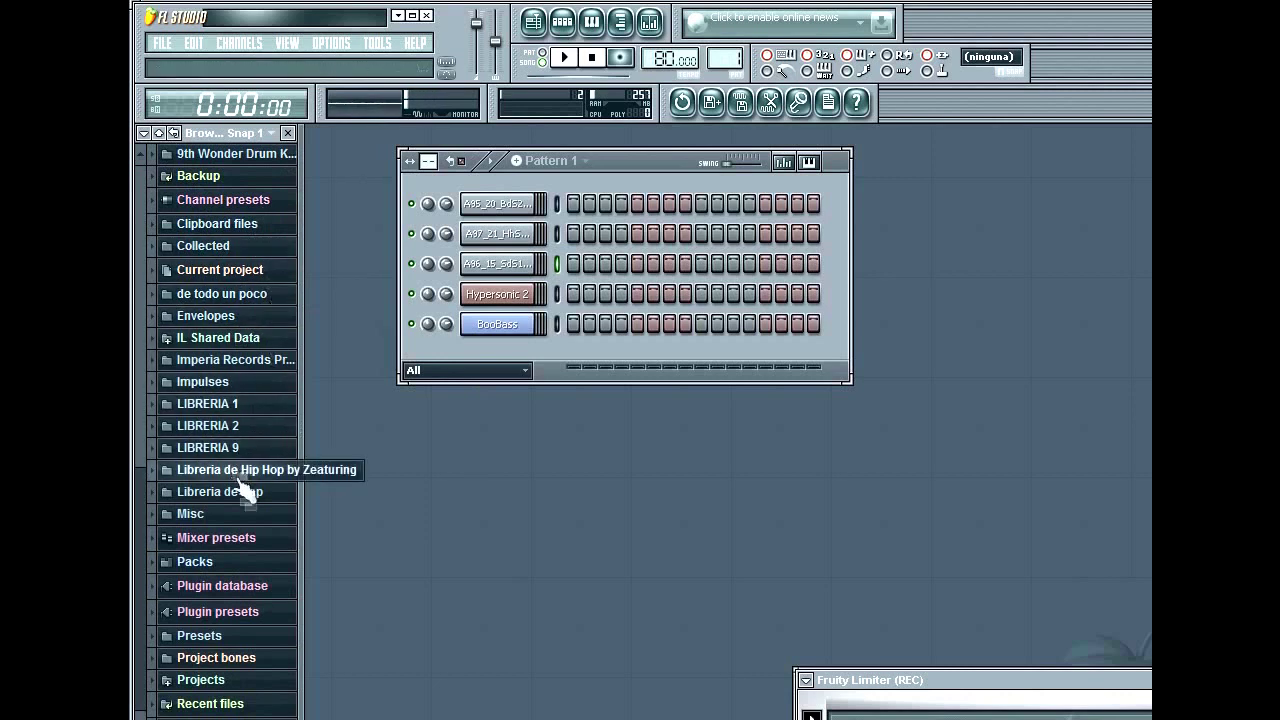
click(249, 405)
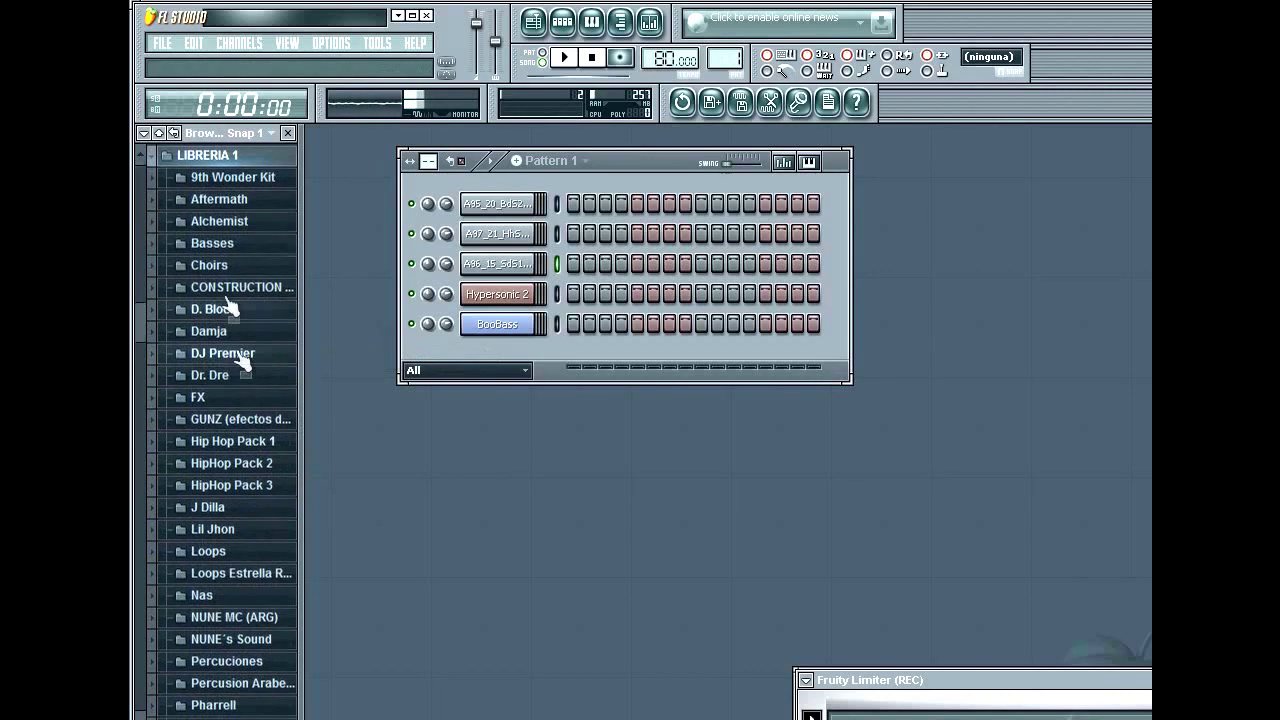
click(245, 176)
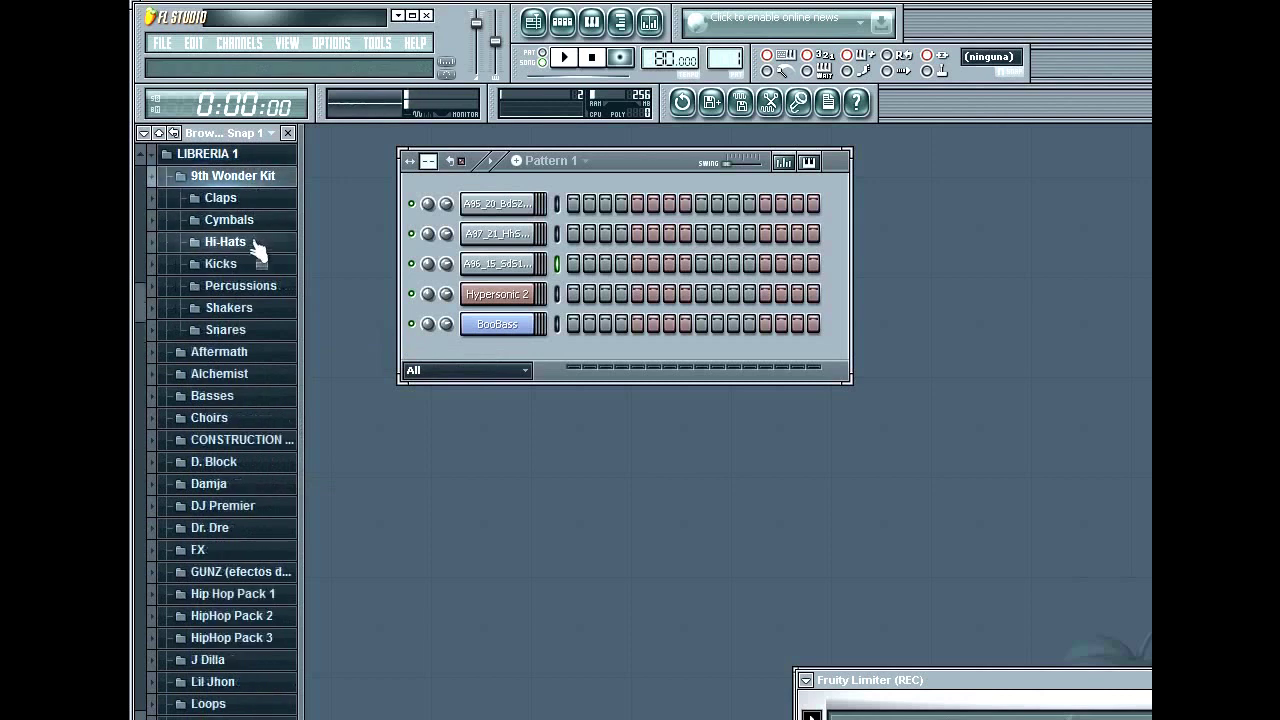
click(252, 219)
click(239, 498)
click(216, 576)
click(232, 615)
scroll(239, 600, down, 3)
Add the cymbal samples Str_Oh2 and Tis_Rid as two new channels below the A96_15 snare channel
click(240, 496)
click(242, 516)
drag(243, 520, 558, 285)
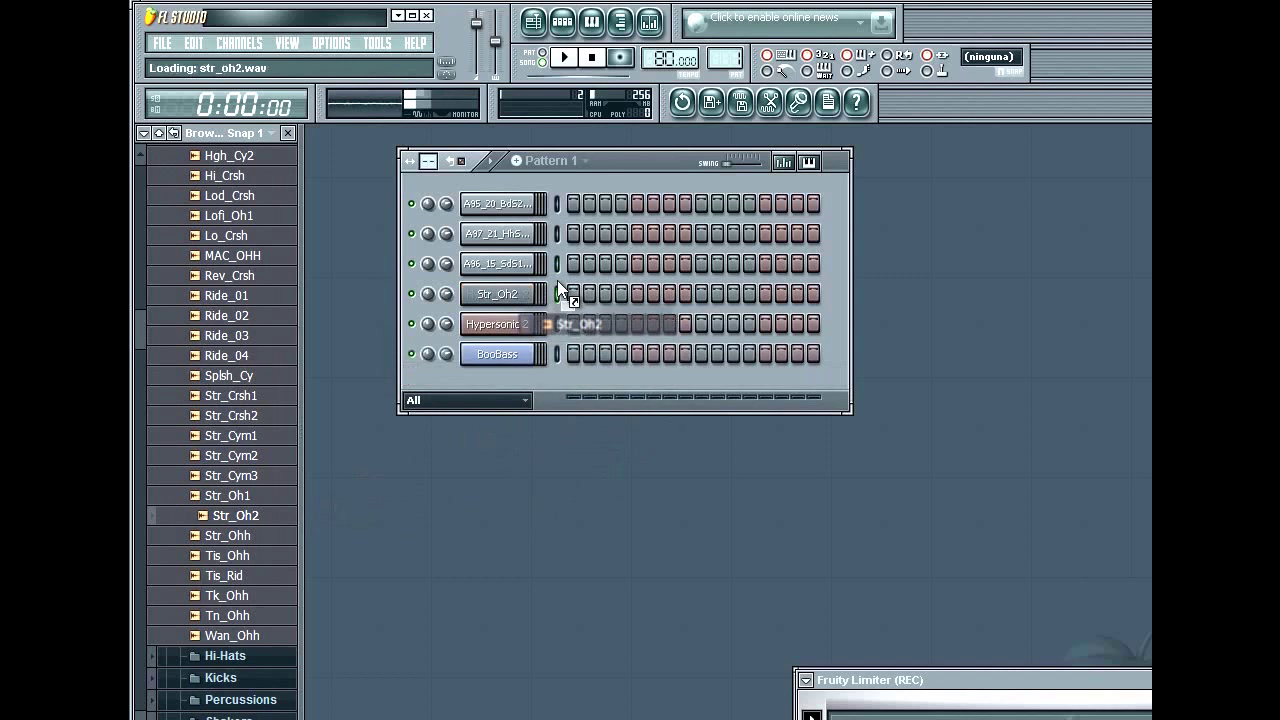
click(224, 577)
drag(231, 580, 561, 322)
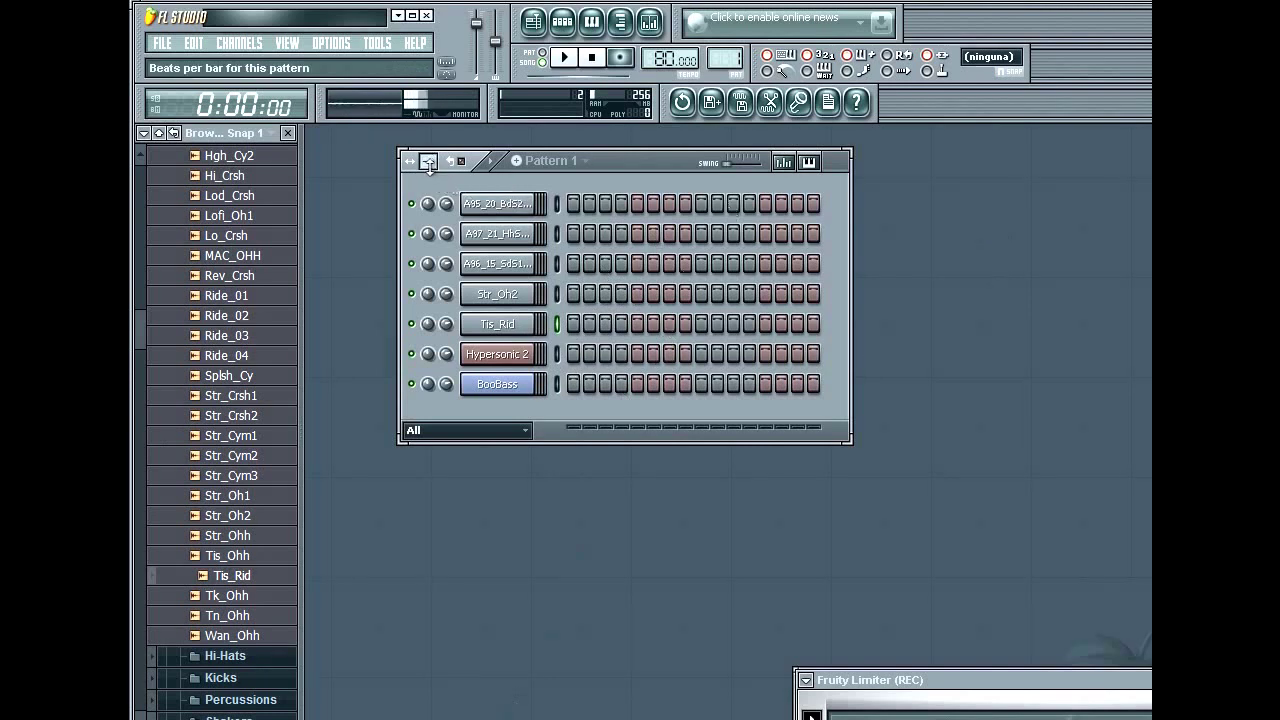
Set the beats per bar of Pattern 1 to 8
scroll(427, 161, down, 1)
scroll(427, 161, up, 4)
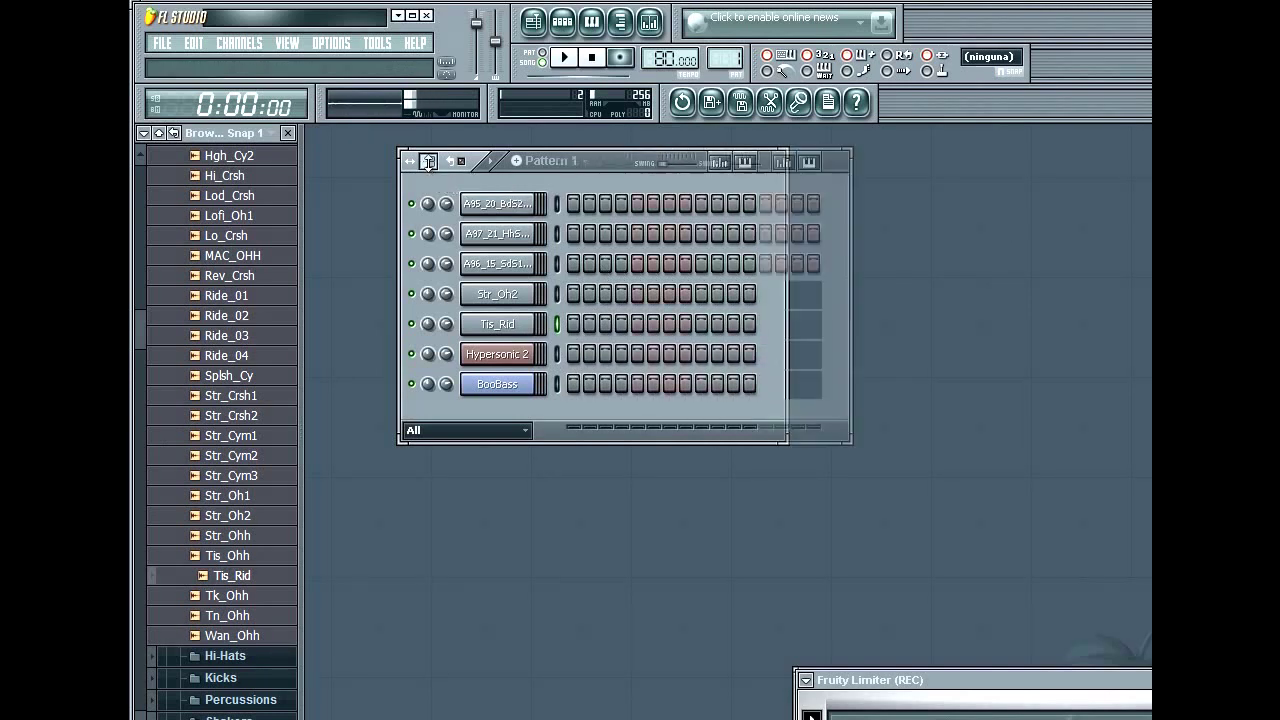
scroll(427, 161, up, 1)
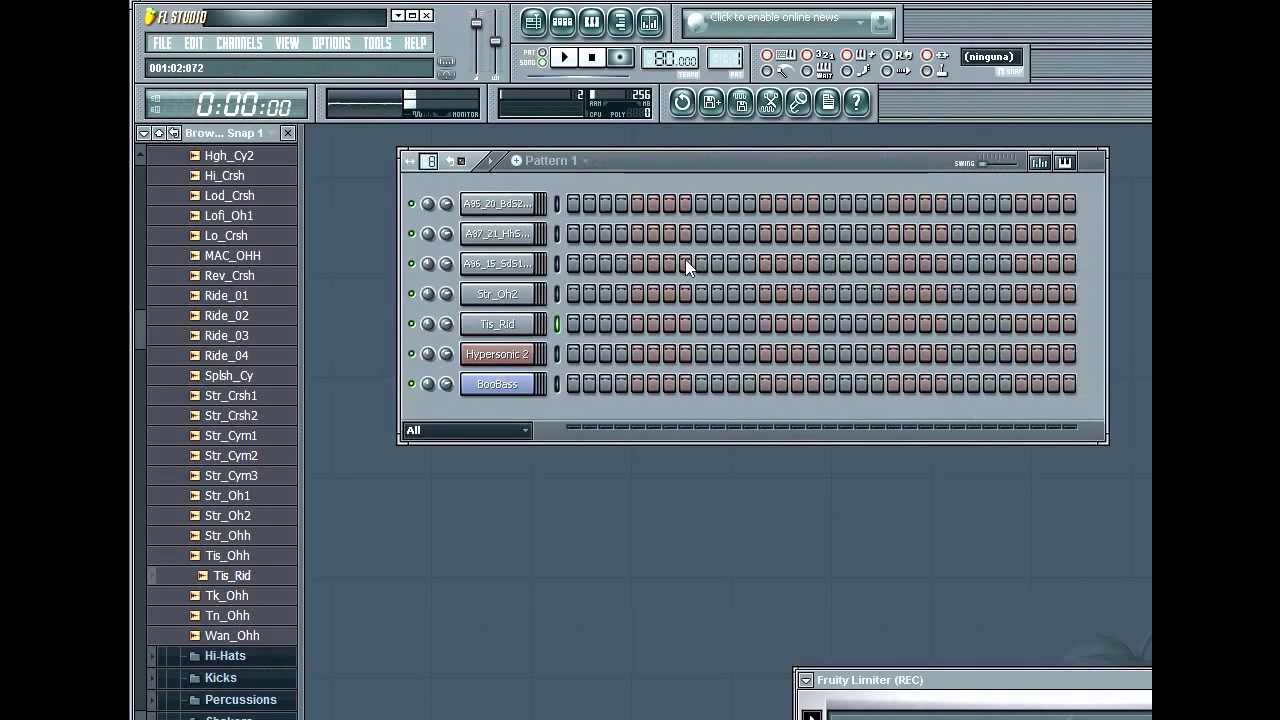
Program the A95_20 kick channel with hits on steps 1, 11, 17 and 30
click(576, 210)
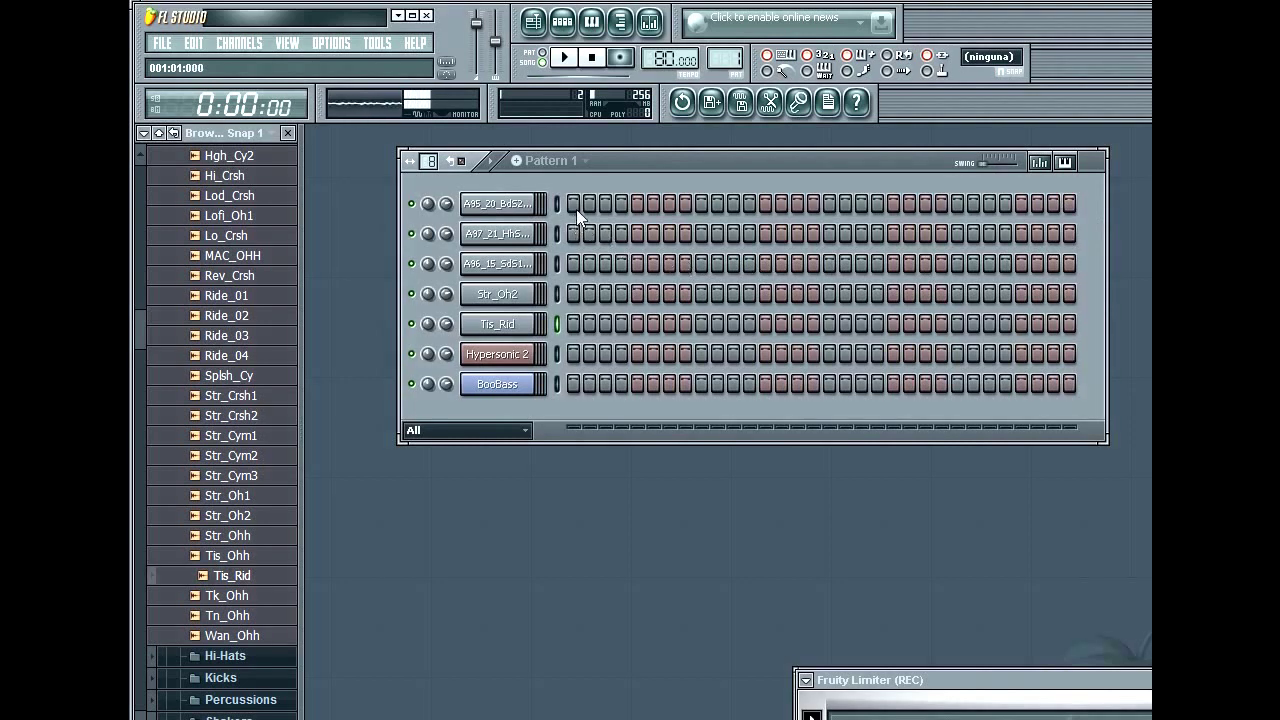
click(655, 204)
right_click(655, 204)
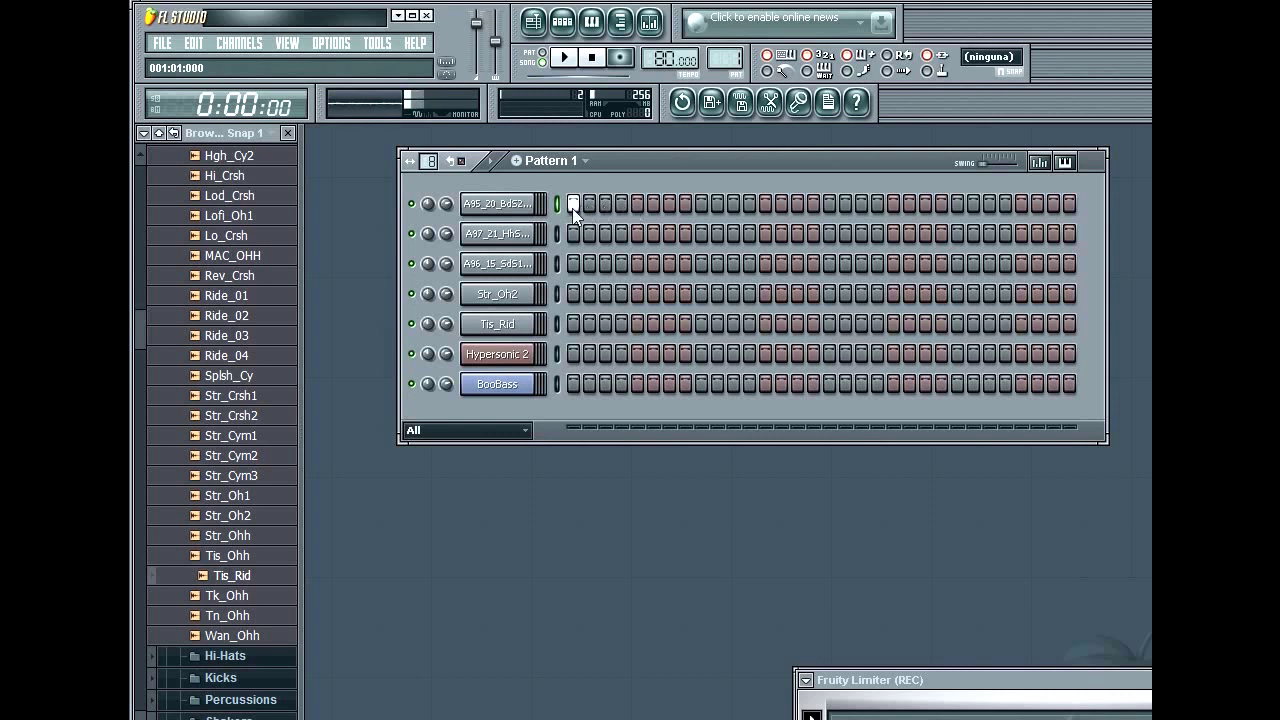
click(733, 204)
click(828, 205)
click(1037, 204)
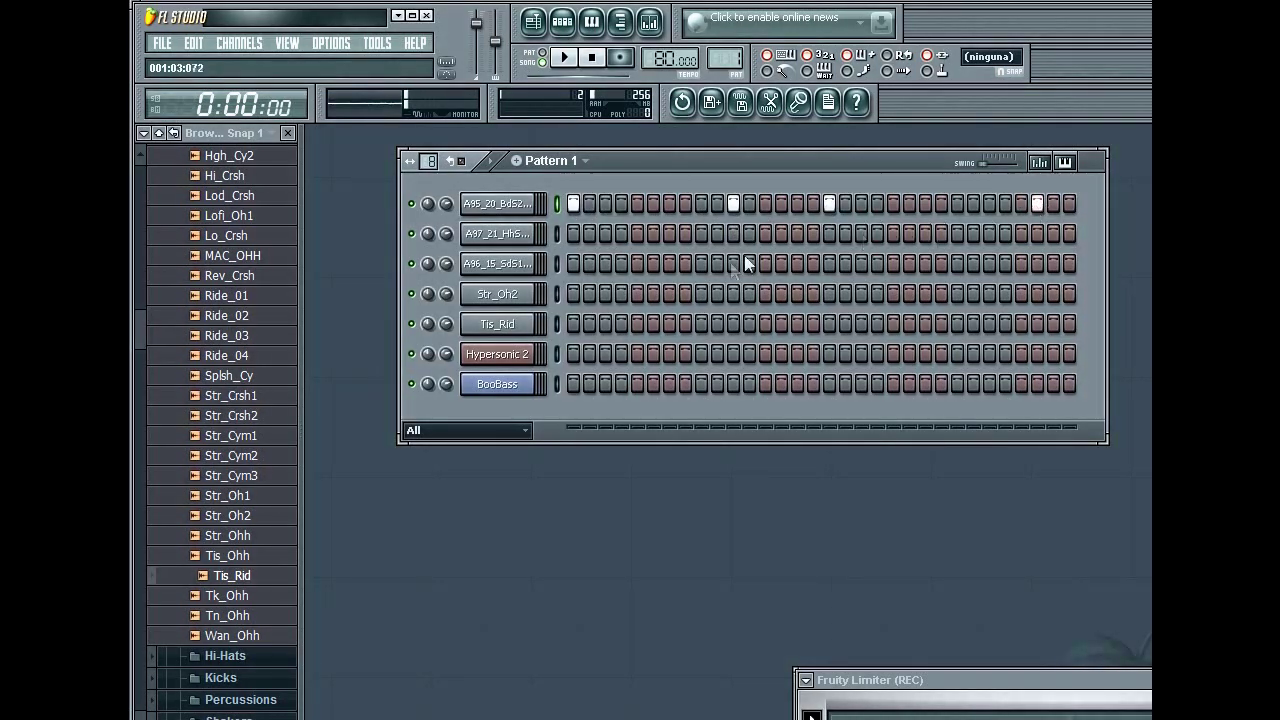
Fill the A97_21 hi-hat channel with a hit every 2 steps
click(502, 235)
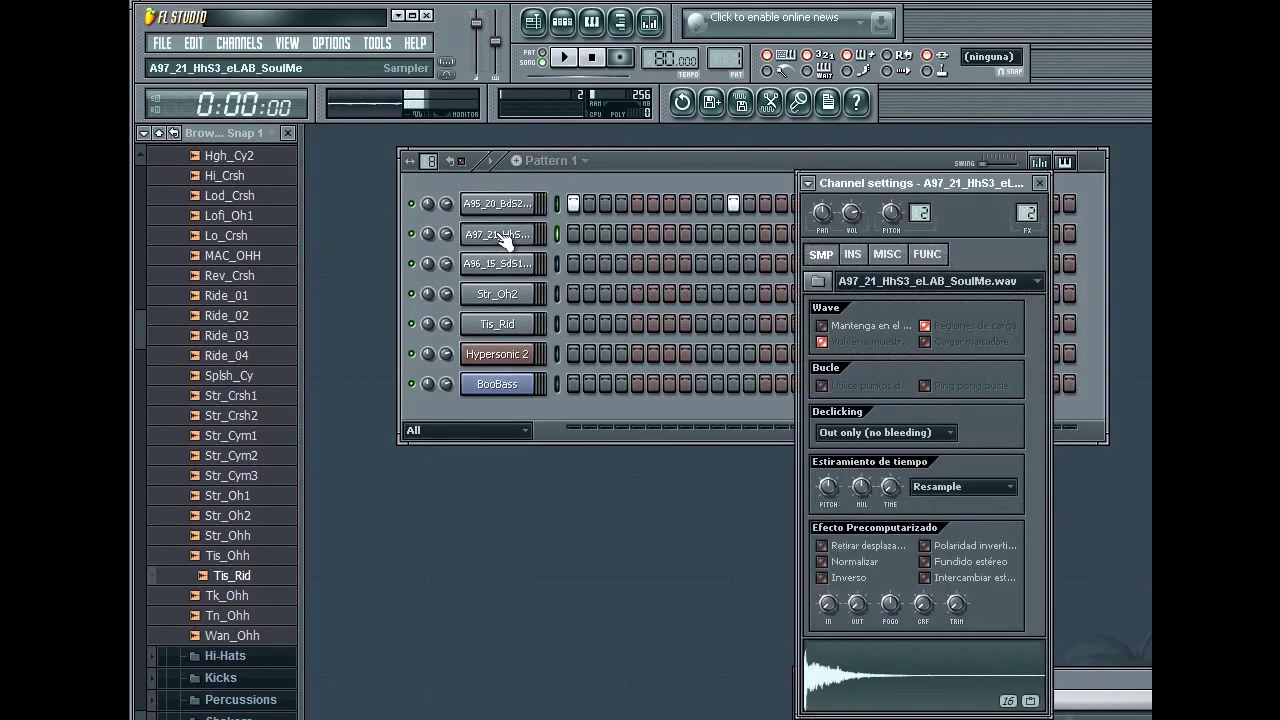
right_click(503, 238)
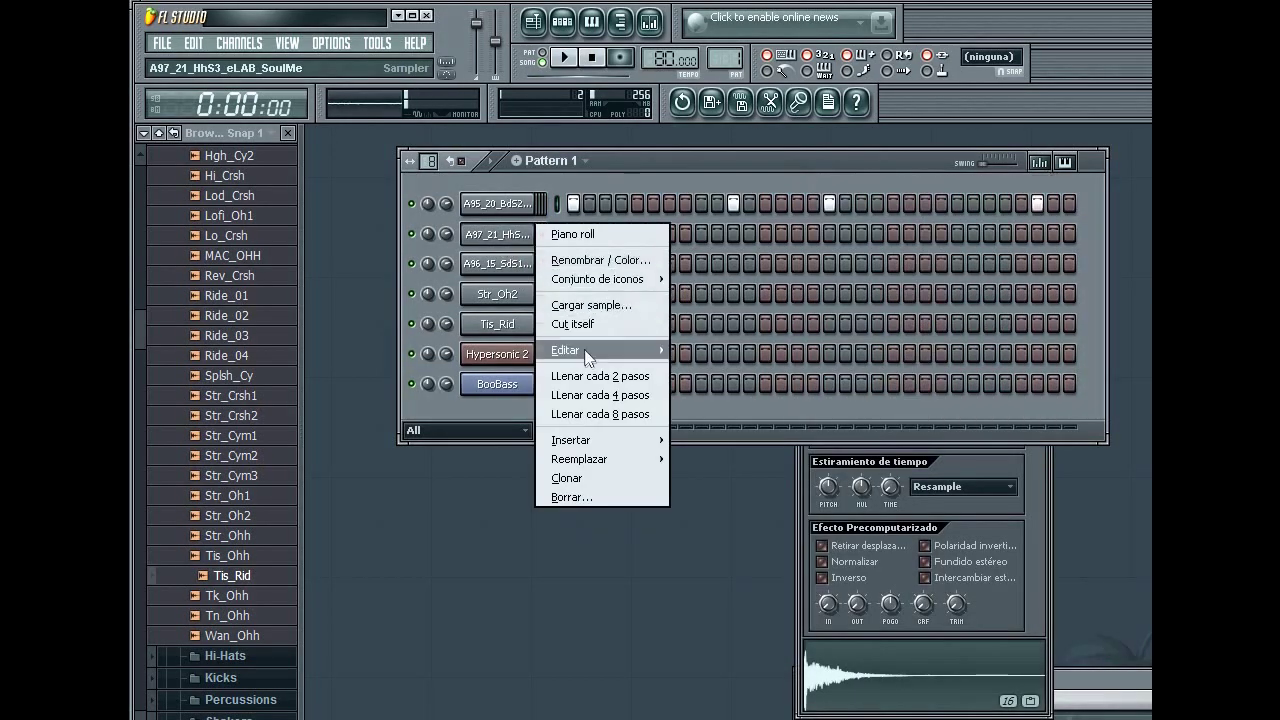
click(637, 380)
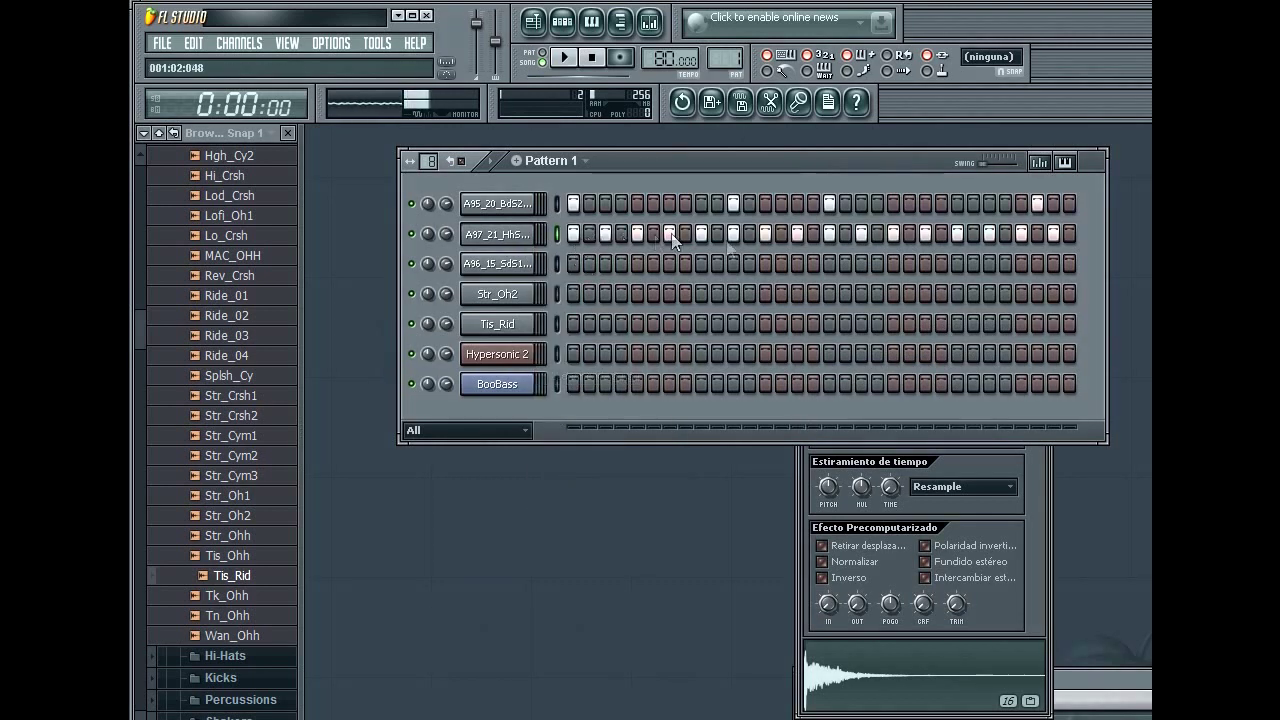
Send the A97_21 hi-hat channel's steps to the piano roll and hide the browser
right_click(515, 241)
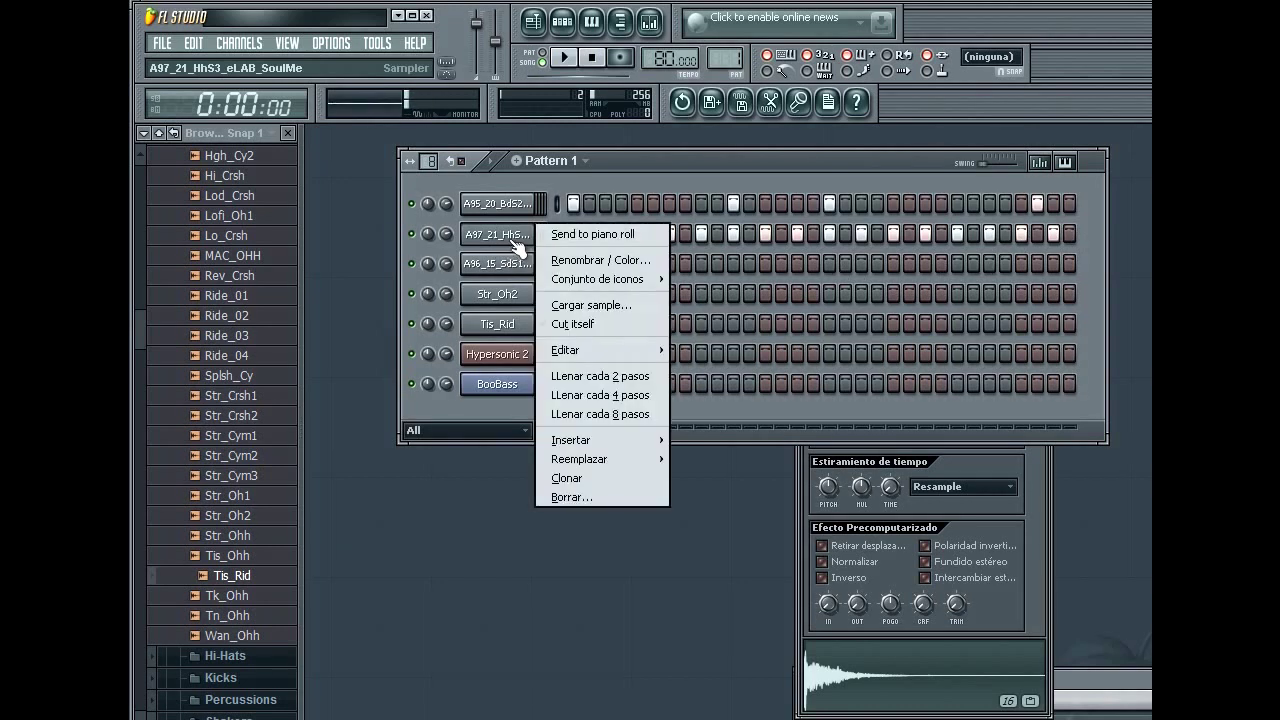
click(625, 236)
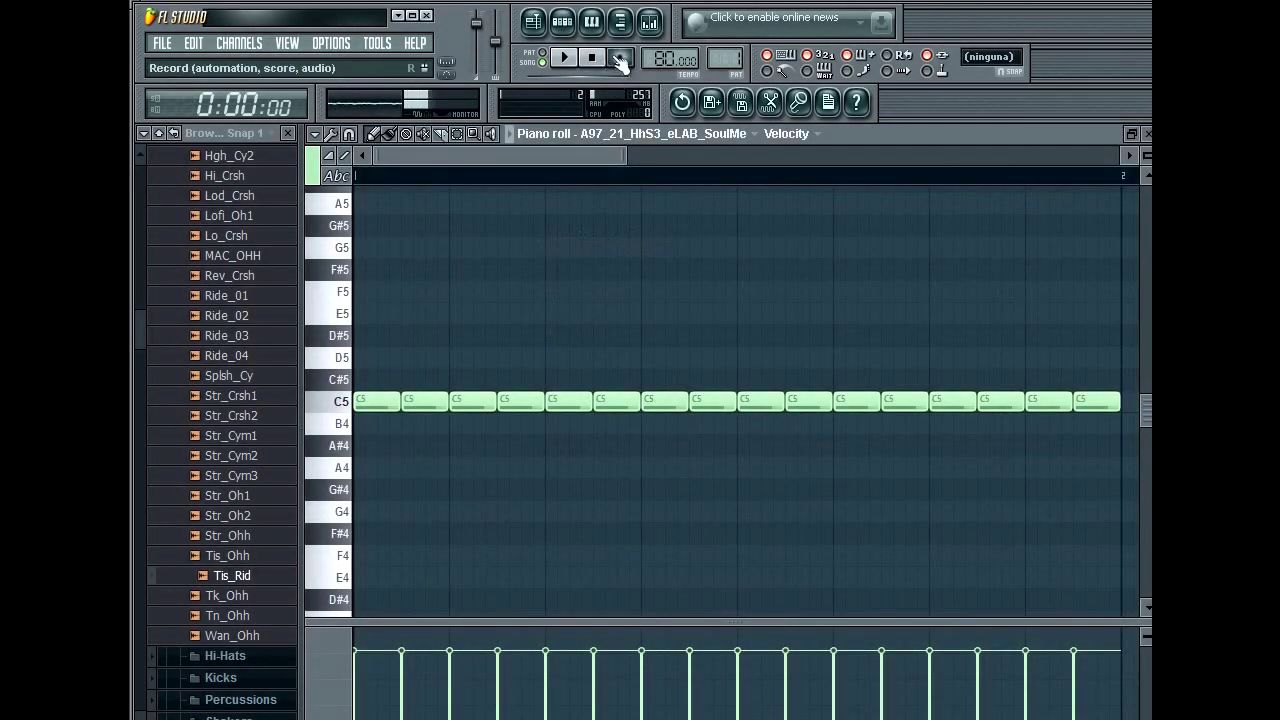
click(620, 22)
drag(510, 153, 552, 145)
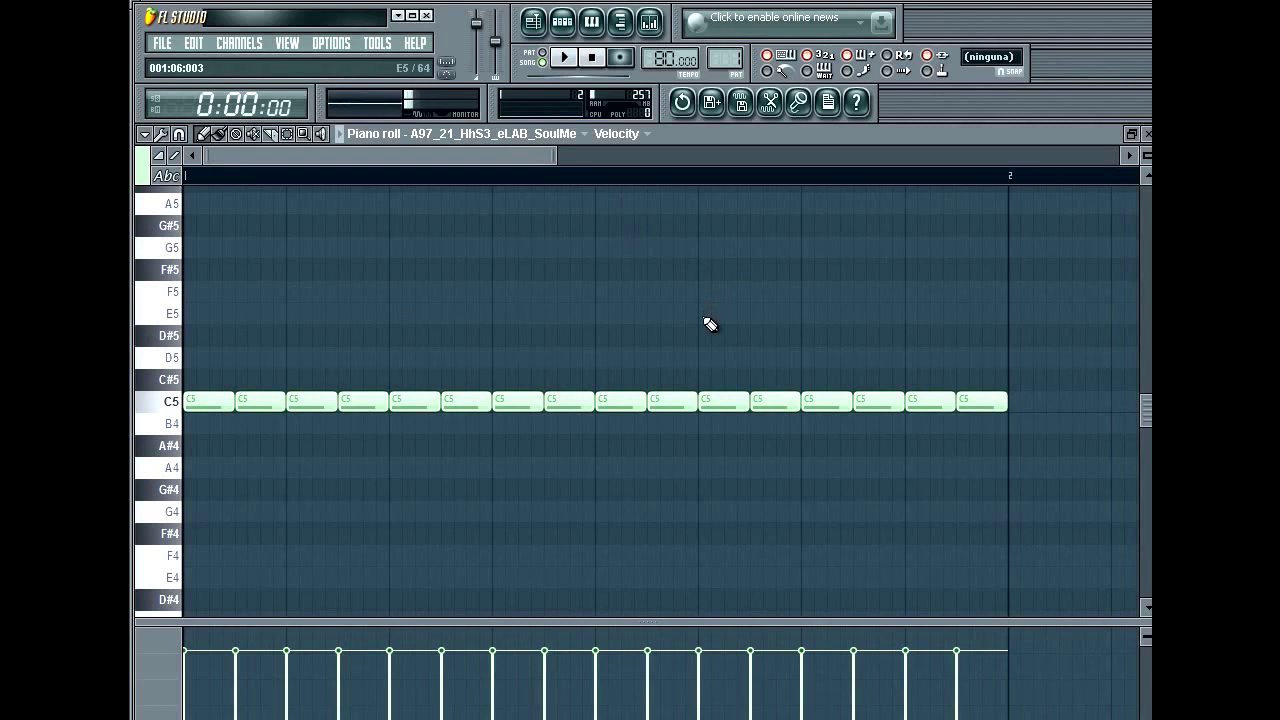
Select every second C5 note of the hi-hat in the piano roll, from the second through the sixteenth
click(269, 402)
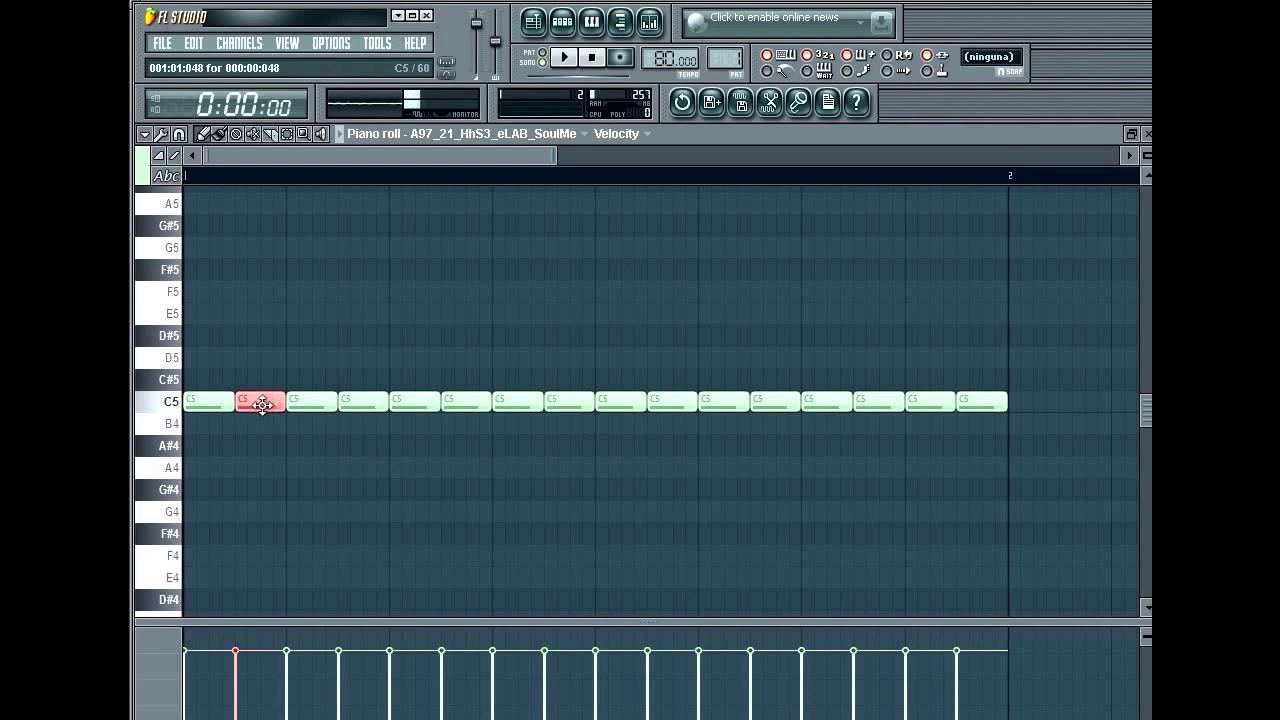
ctrl+click(362, 400)
ctrl+click(456, 402)
ctrl+click(576, 401)
ctrl+click(676, 401)
ctrl+click(776, 402)
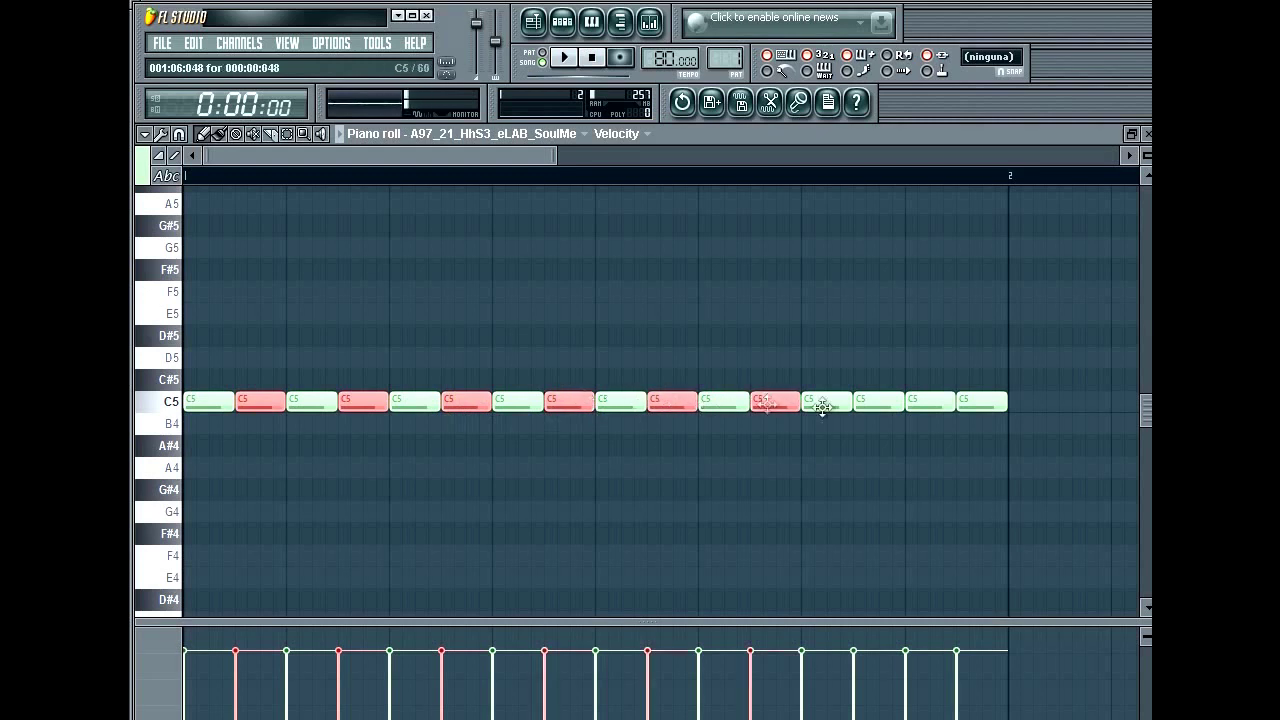
ctrl+click(880, 402)
ctrl+click(998, 402)
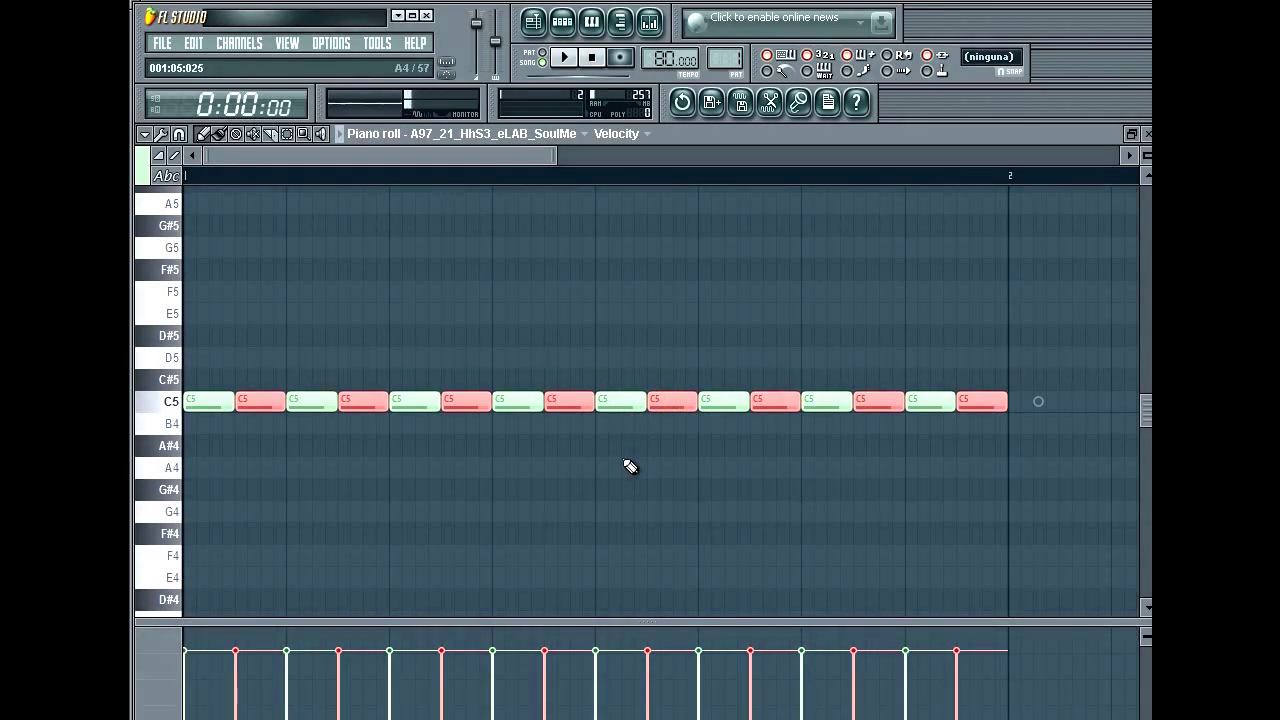
Scale down the velocity levels of the selected hi-hat notes, setting the center to 12%
key(alt+x)
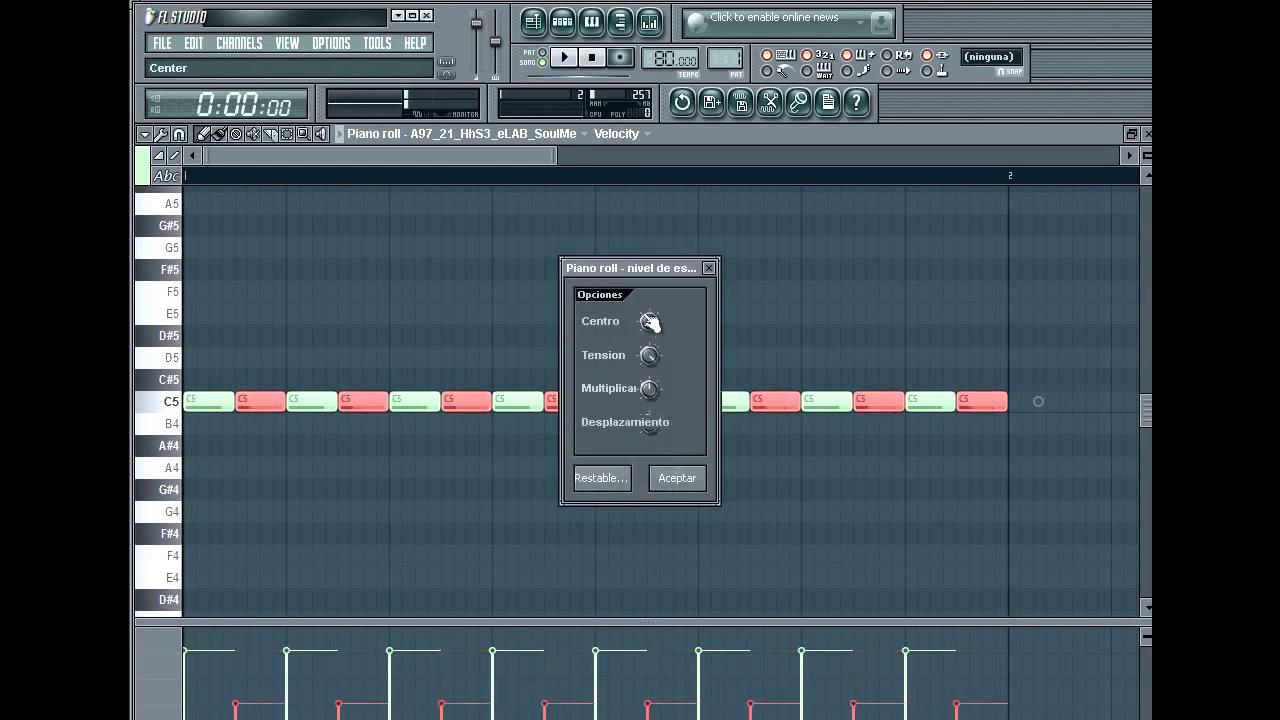
drag(647, 320, 648, 319)
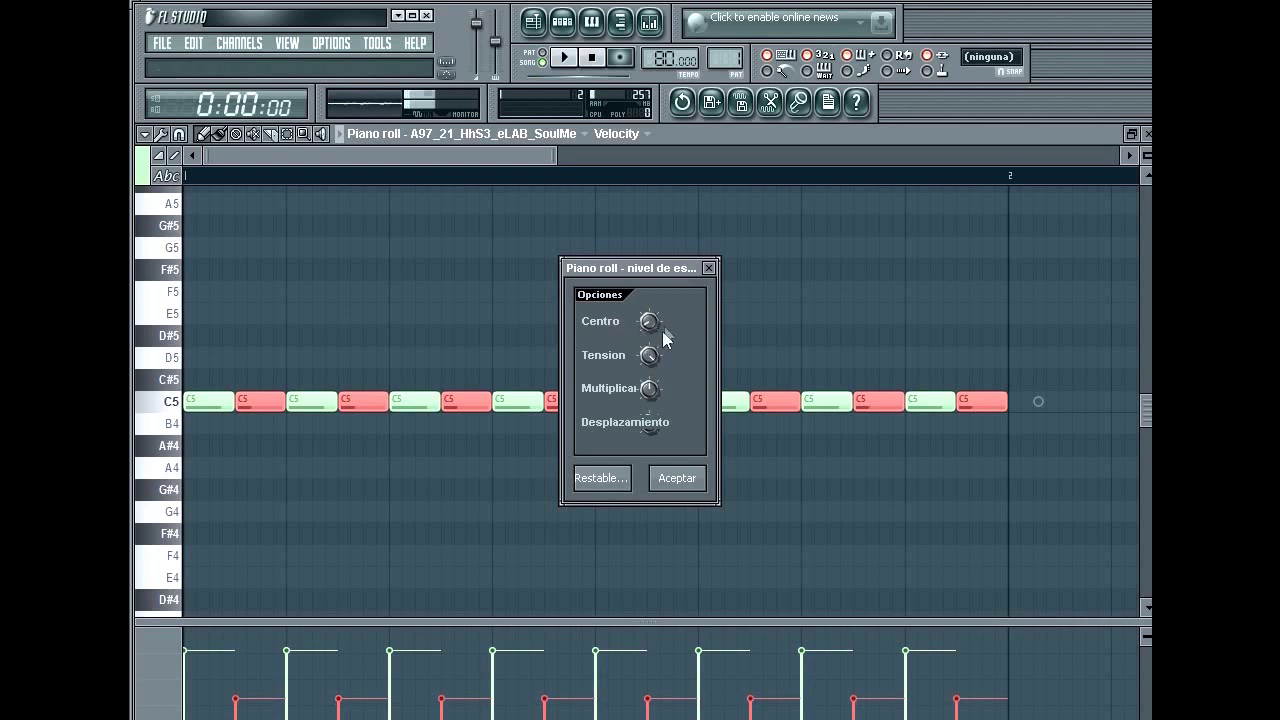
drag(648, 328, 648, 322)
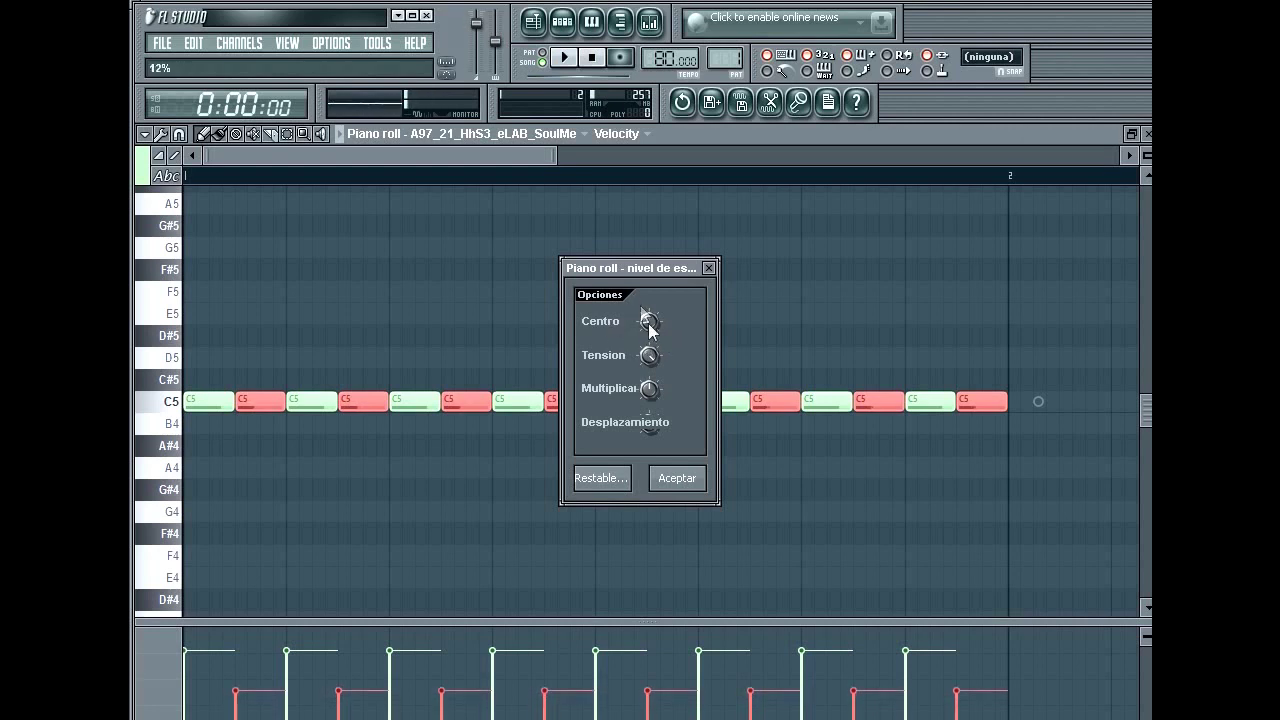
click(680, 484)
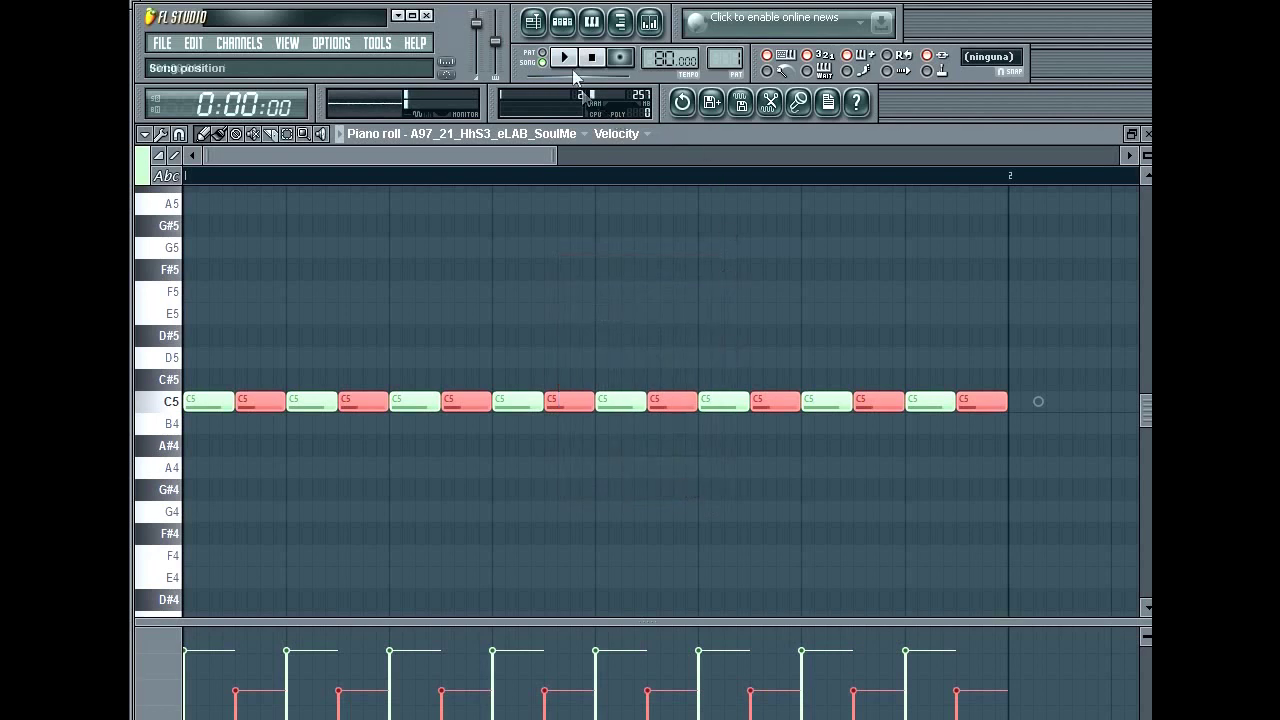
Show the step sequencer and program the A96_15 snare channel with hits on steps 5, 13, 21 and 29
click(563, 24)
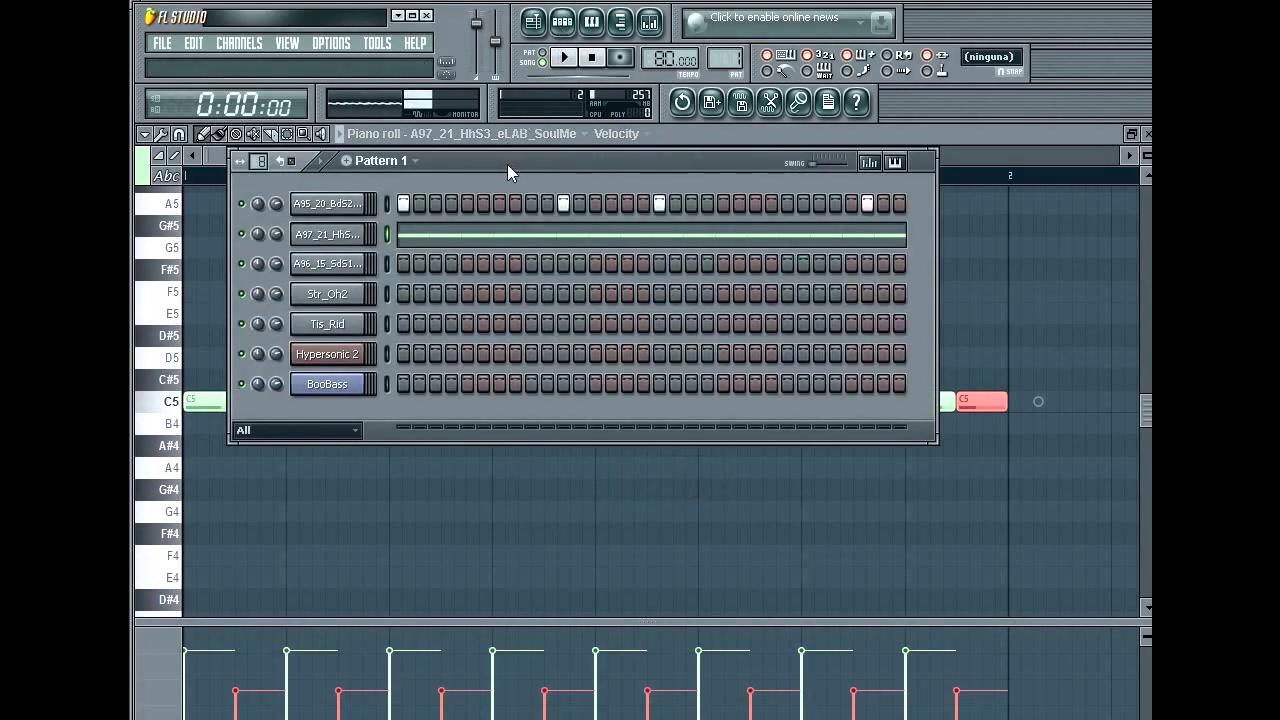
click(388, 268)
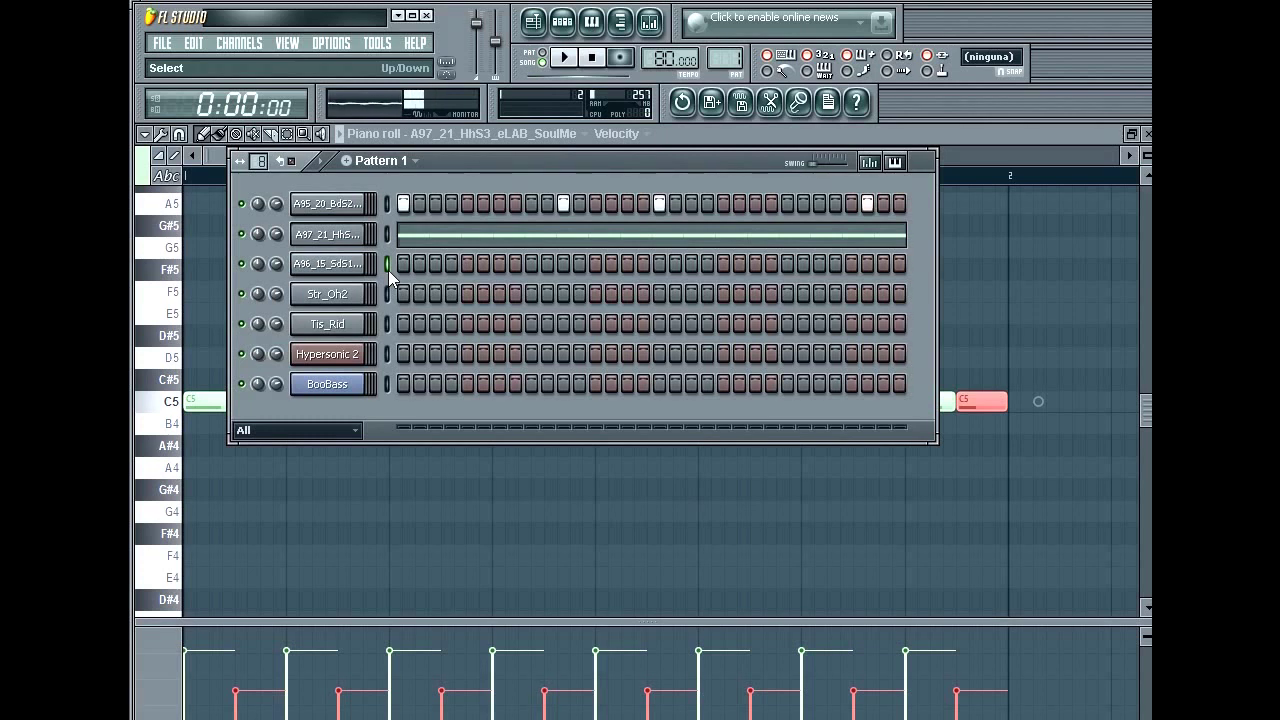
click(466, 264)
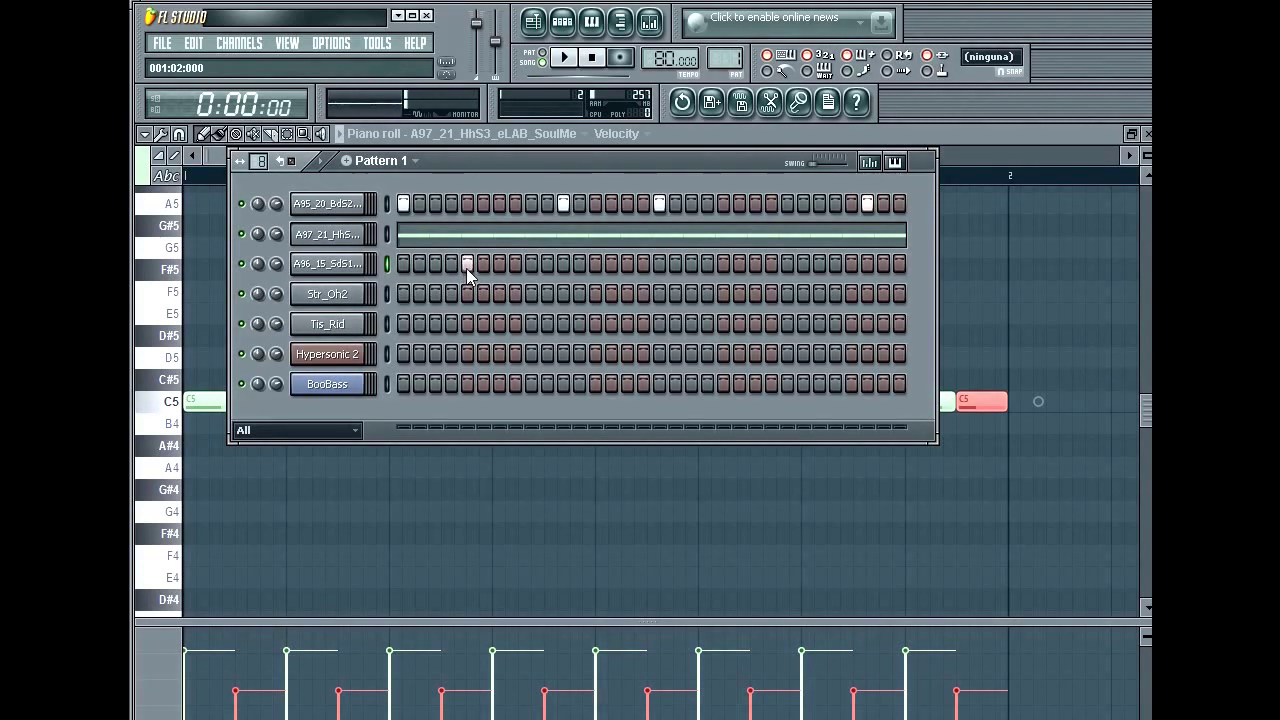
click(594, 263)
click(723, 263)
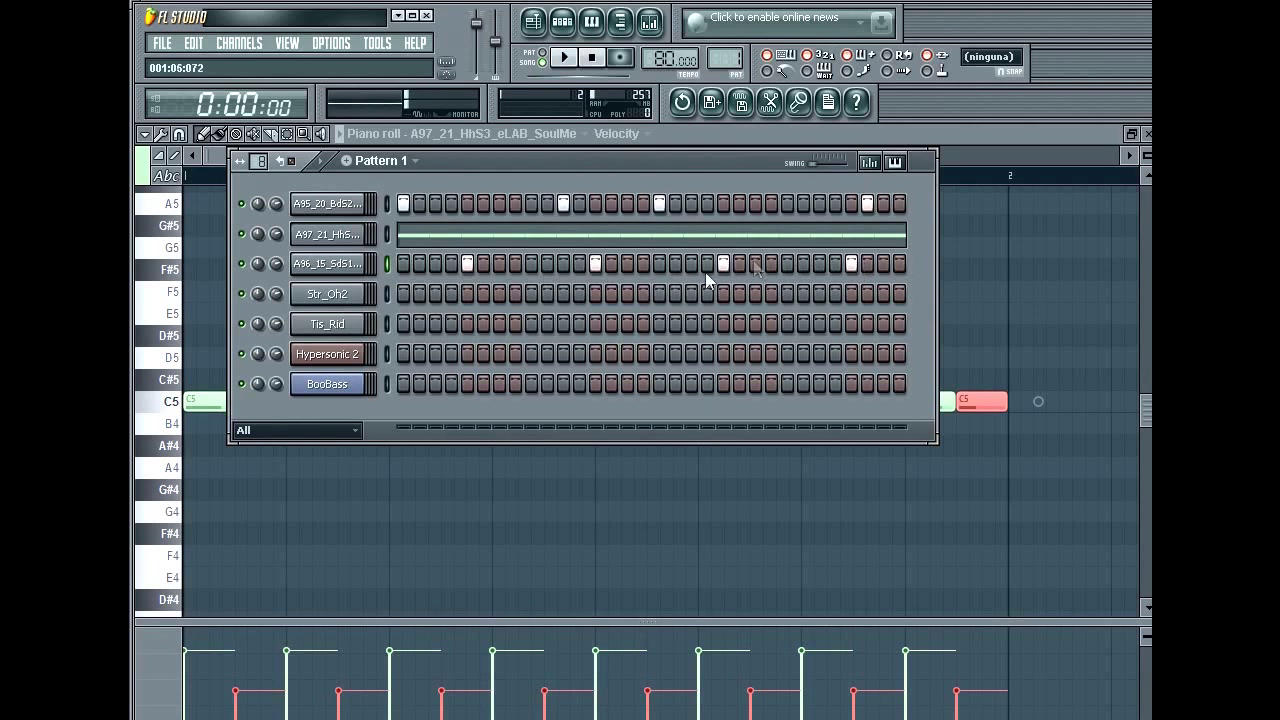
Preview the Tis_Rid channel's sample and add a hit on its step 1
click(388, 294)
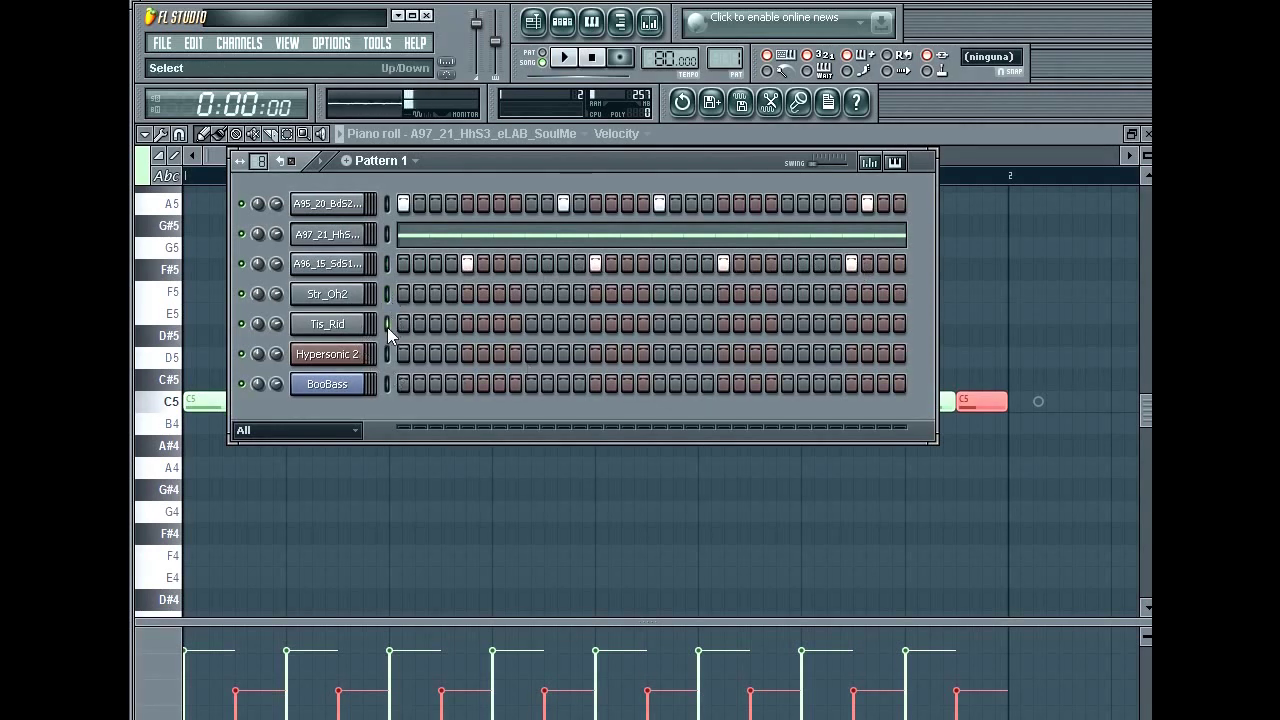
click(337, 330)
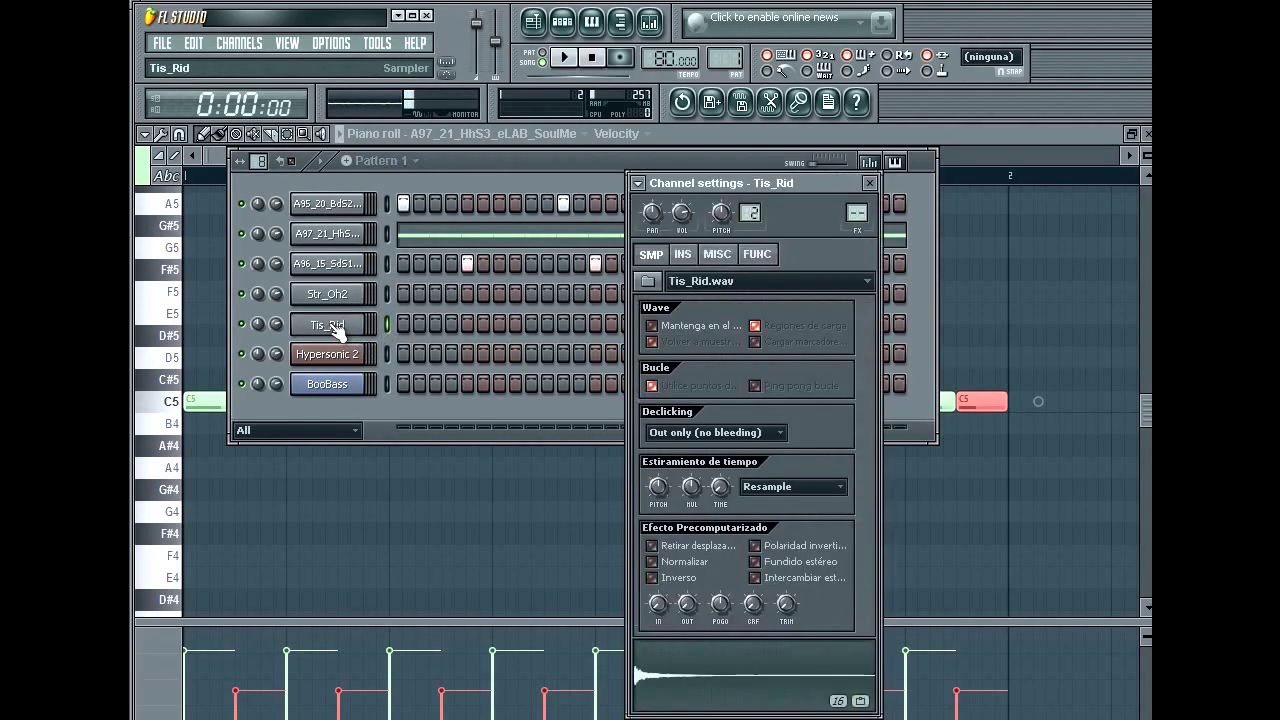
click(401, 323)
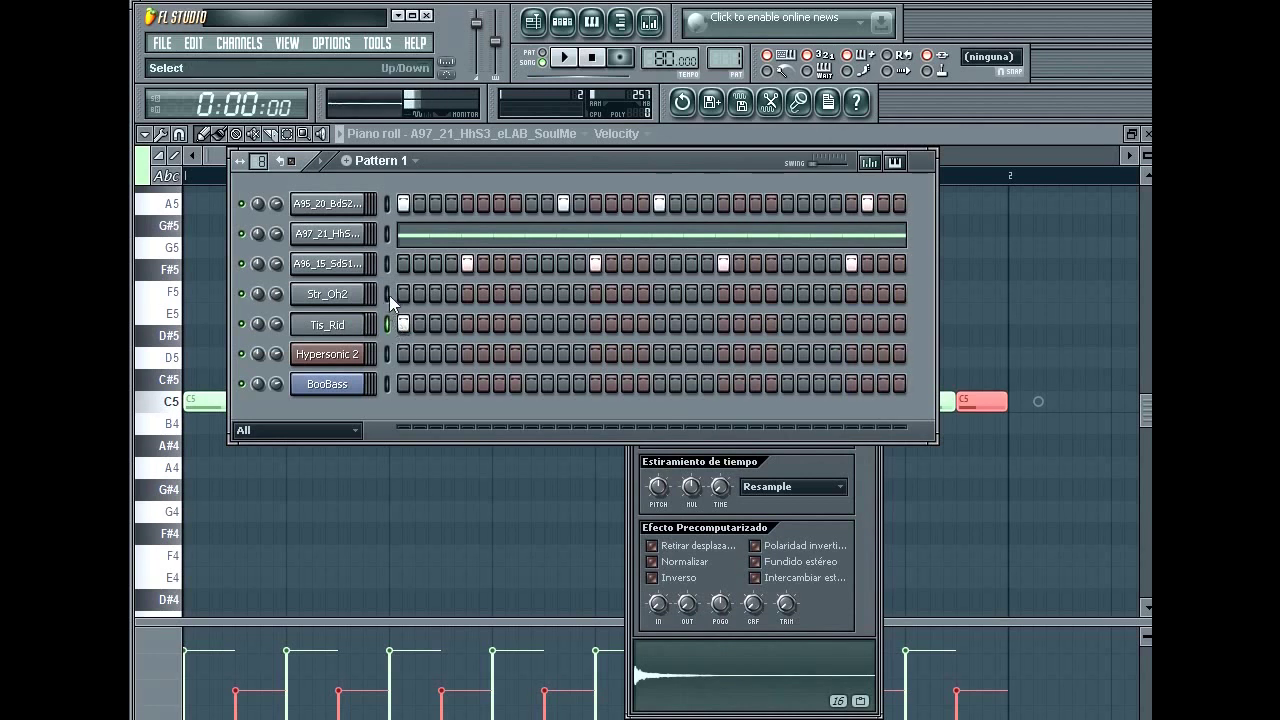
Lower the Str_Oh2 channel's volume and add hits on its steps 7 and 15
click(330, 300)
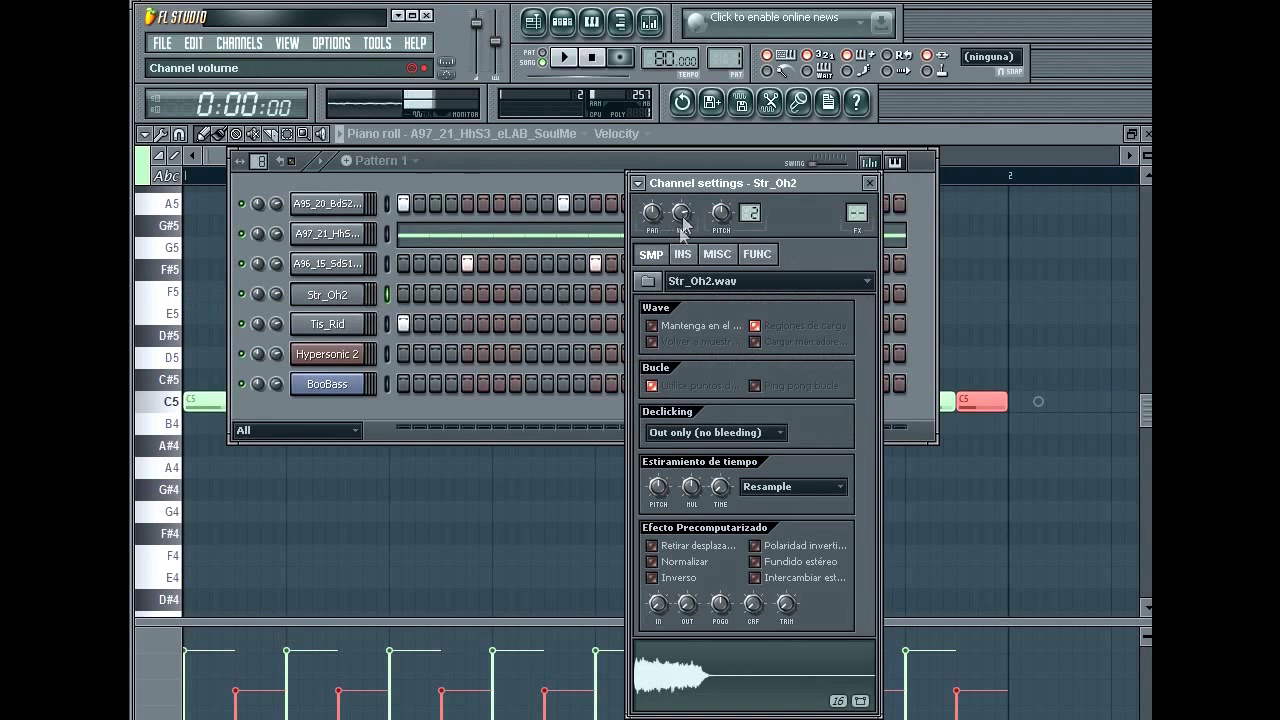
drag(684, 222, 683, 338)
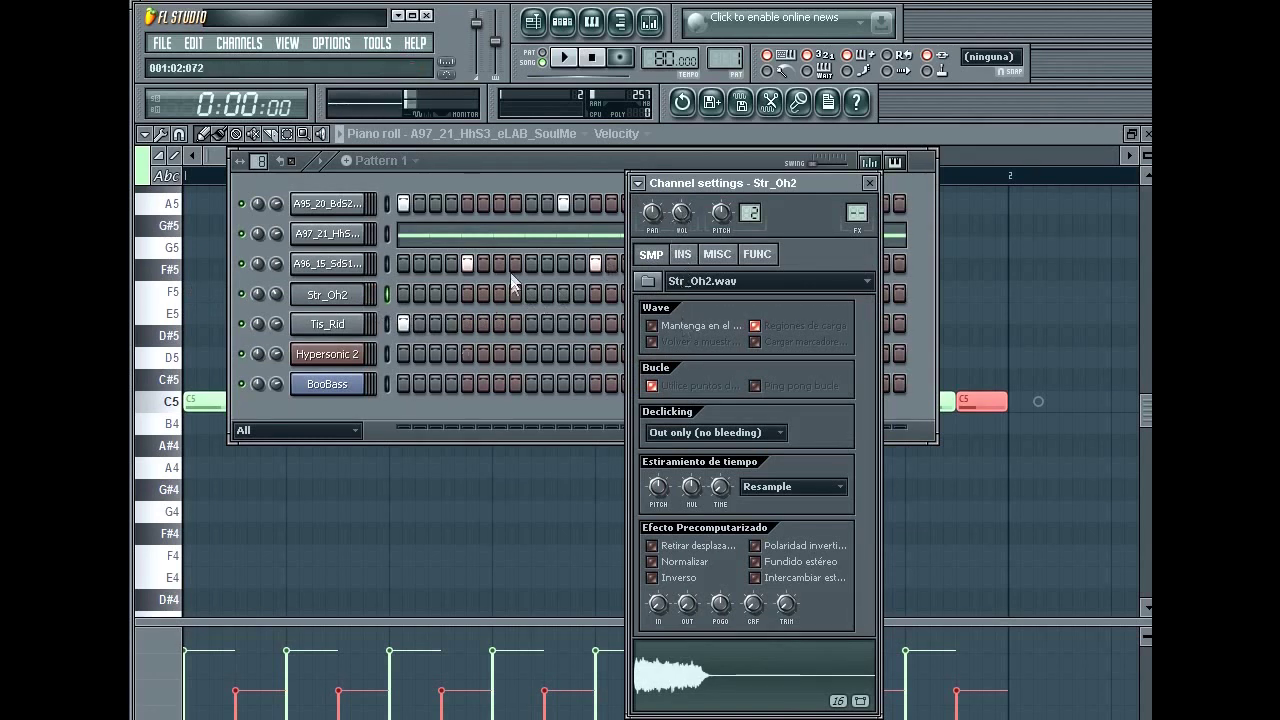
click(501, 294)
click(627, 294)
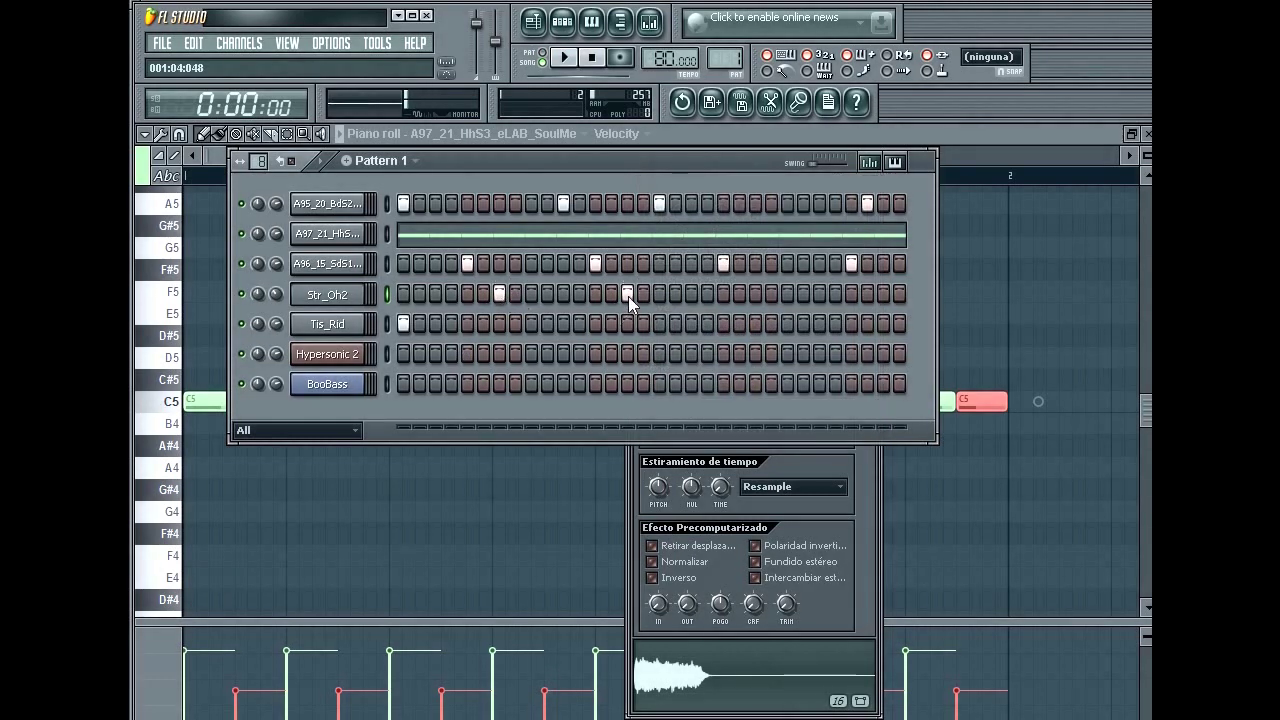
Try an extra A96_15 snare hit on step 16 and play the pattern
click(387, 264)
click(564, 57)
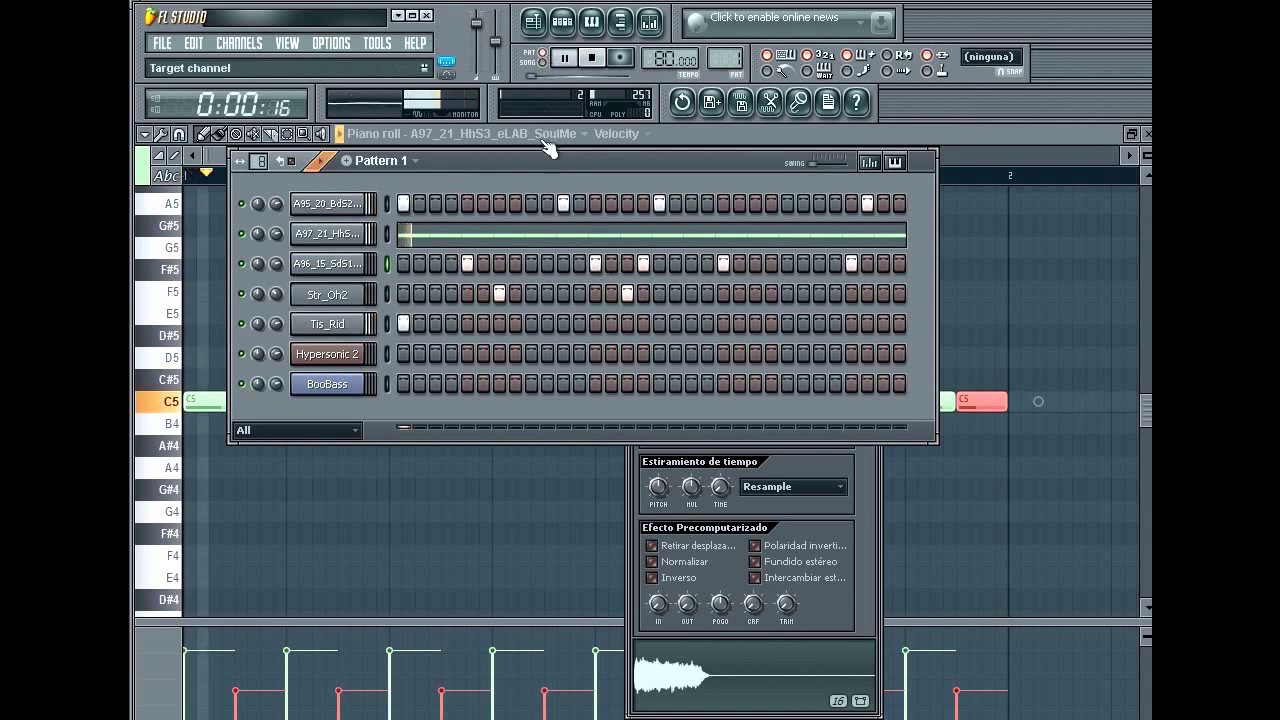
click(566, 198)
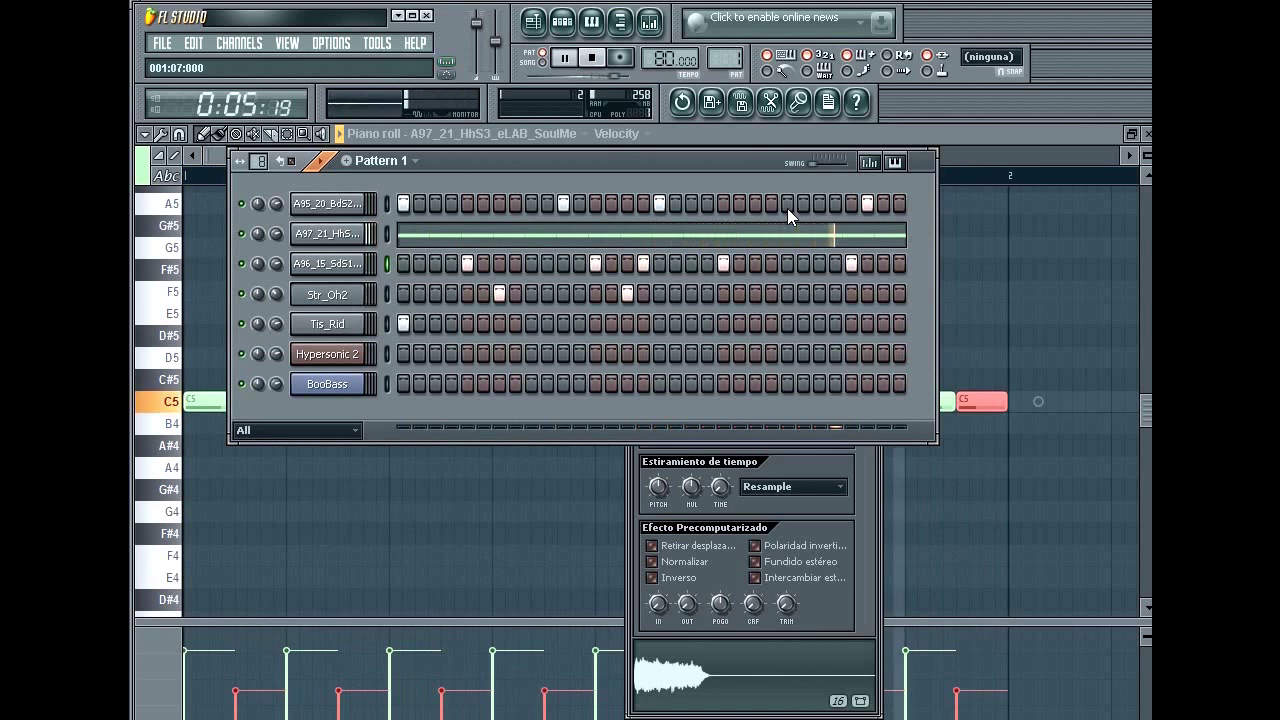
Add A95_20 kick hits on steps 27 and 16, playing the pattern to check the rhythm
key(space)
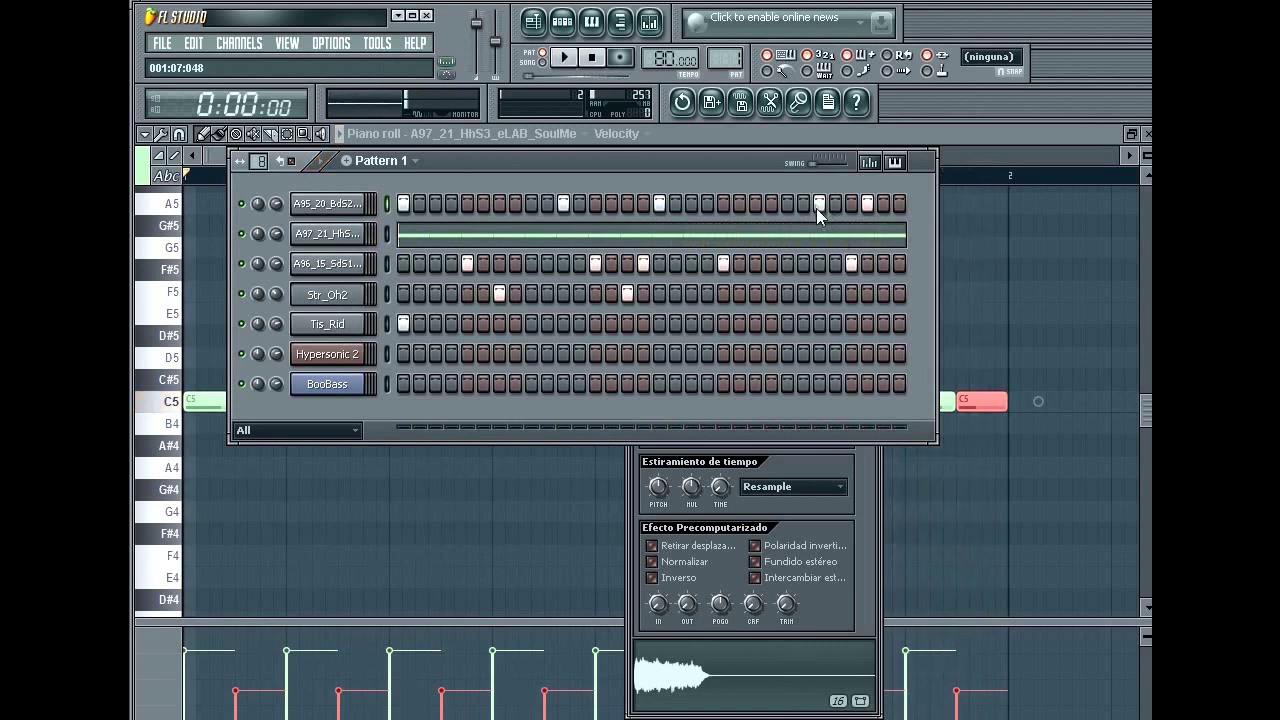
key(space)
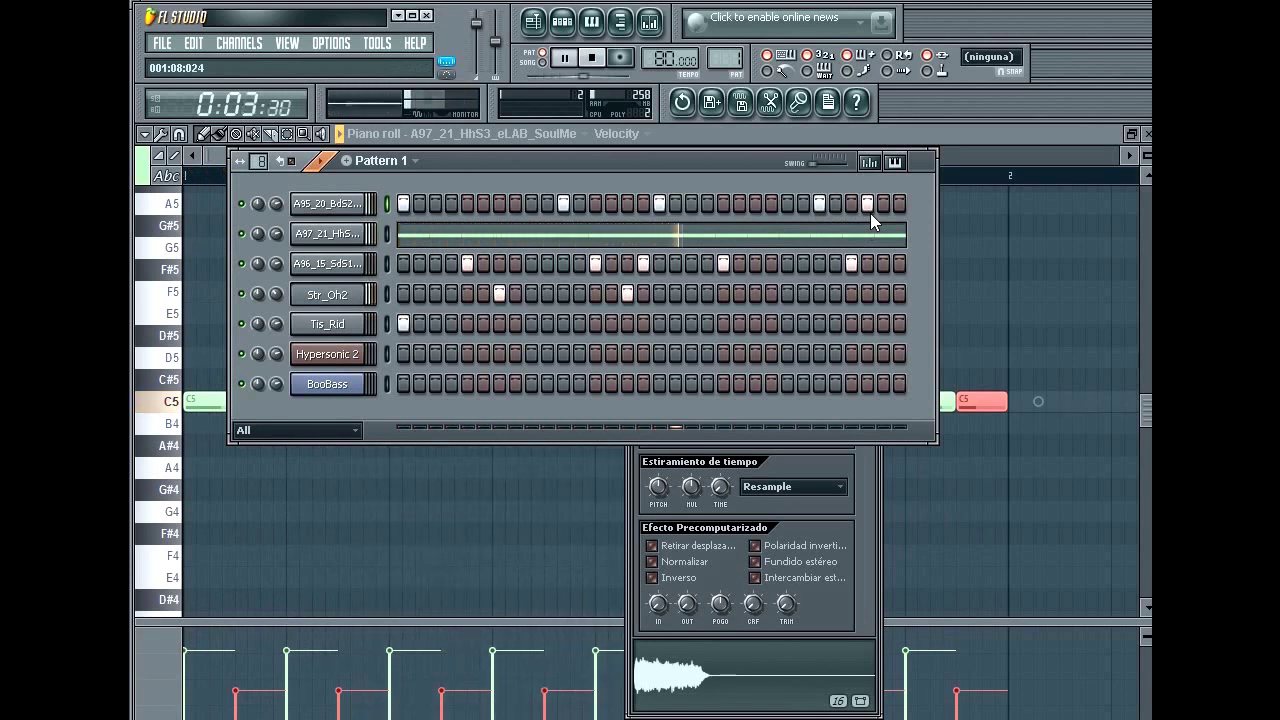
key(space)
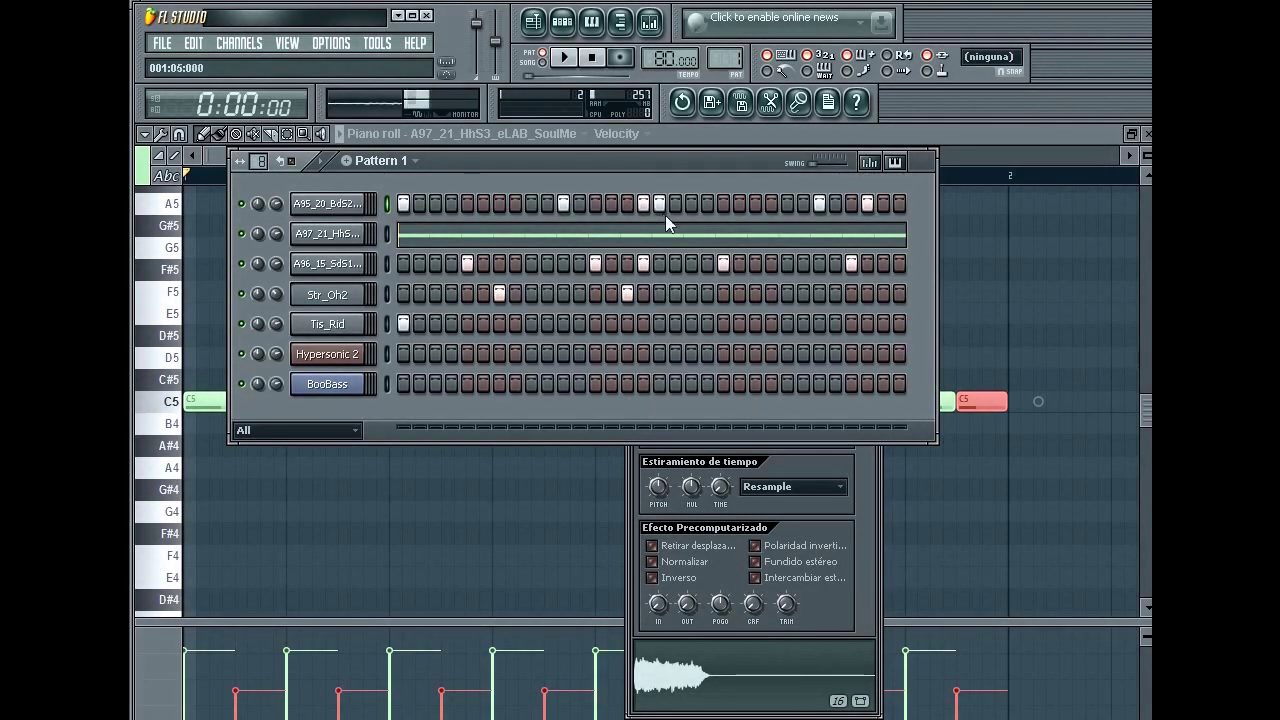
Set the Shift of the A95_20 kick hit on step 16 to 0:07 in the graph editor while listening to the pattern
click(869, 163)
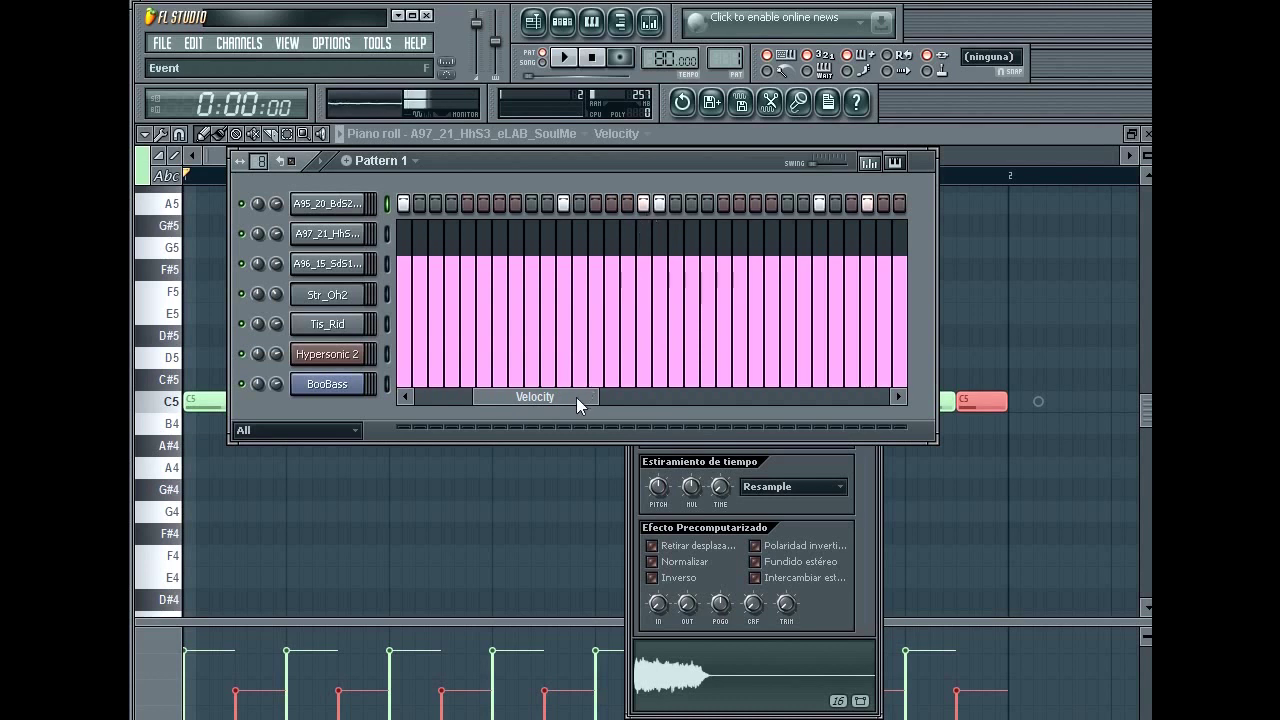
drag(584, 403, 896, 426)
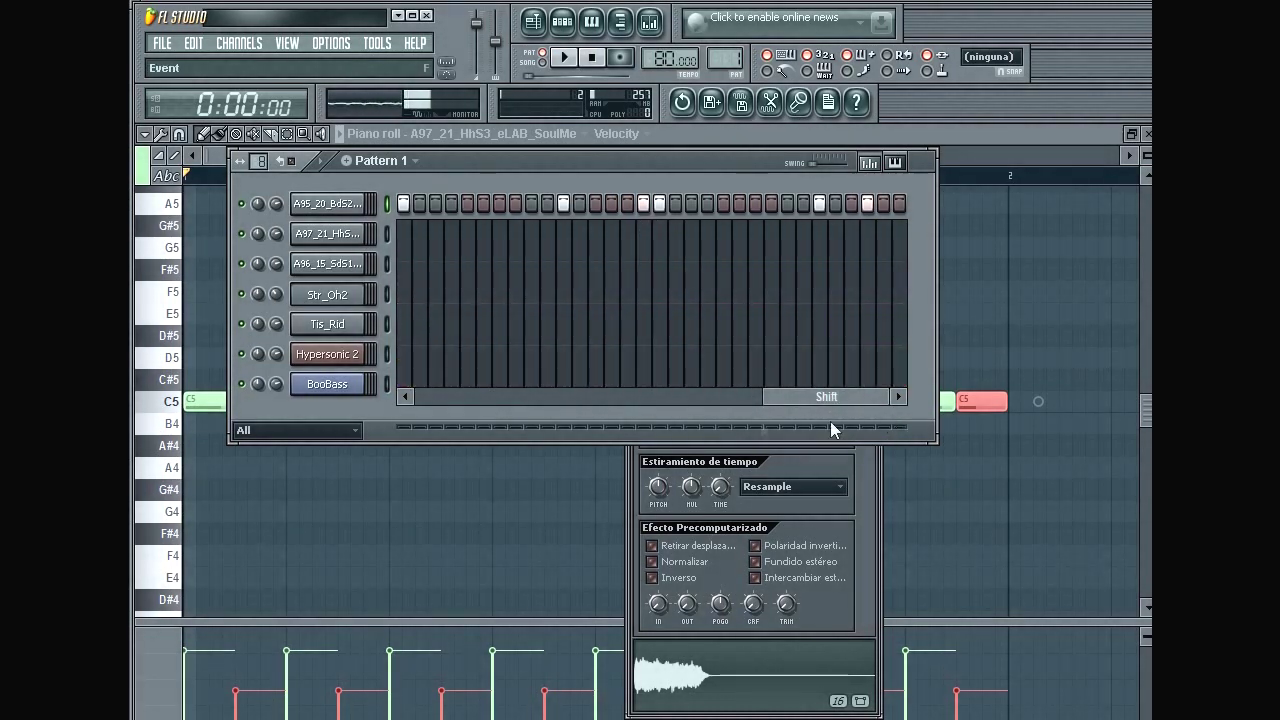
click(644, 287)
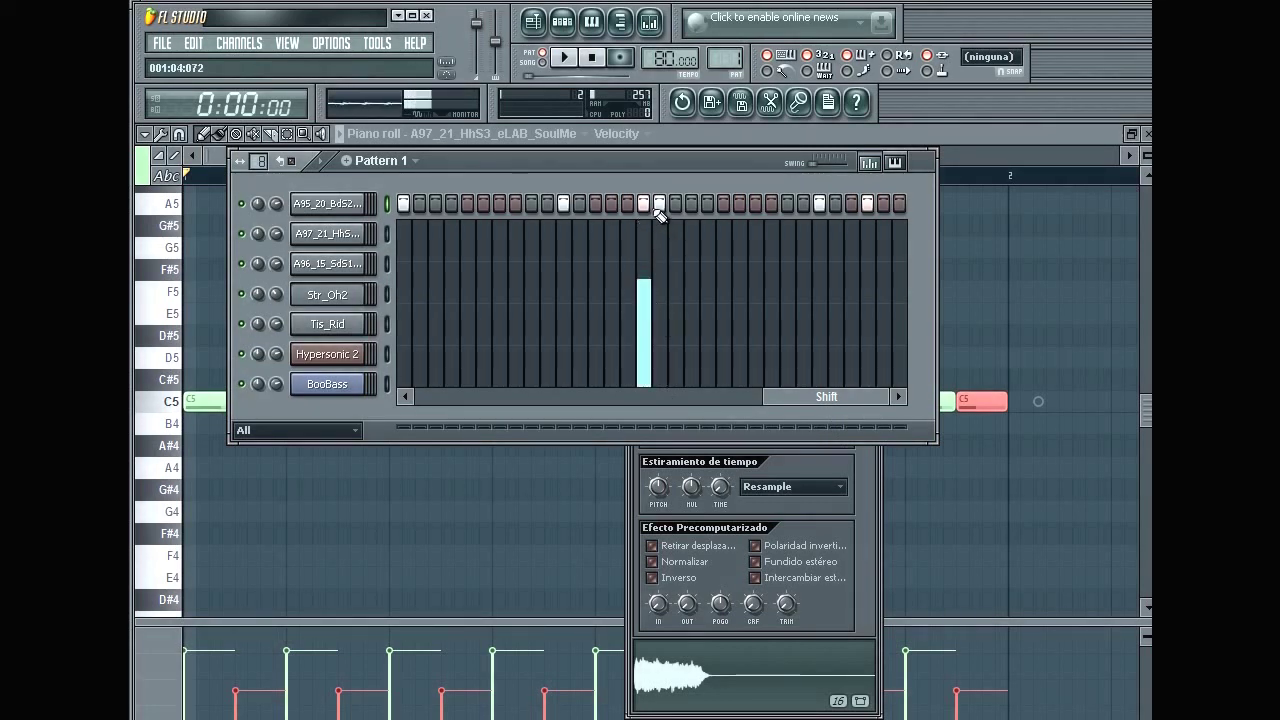
key(space)
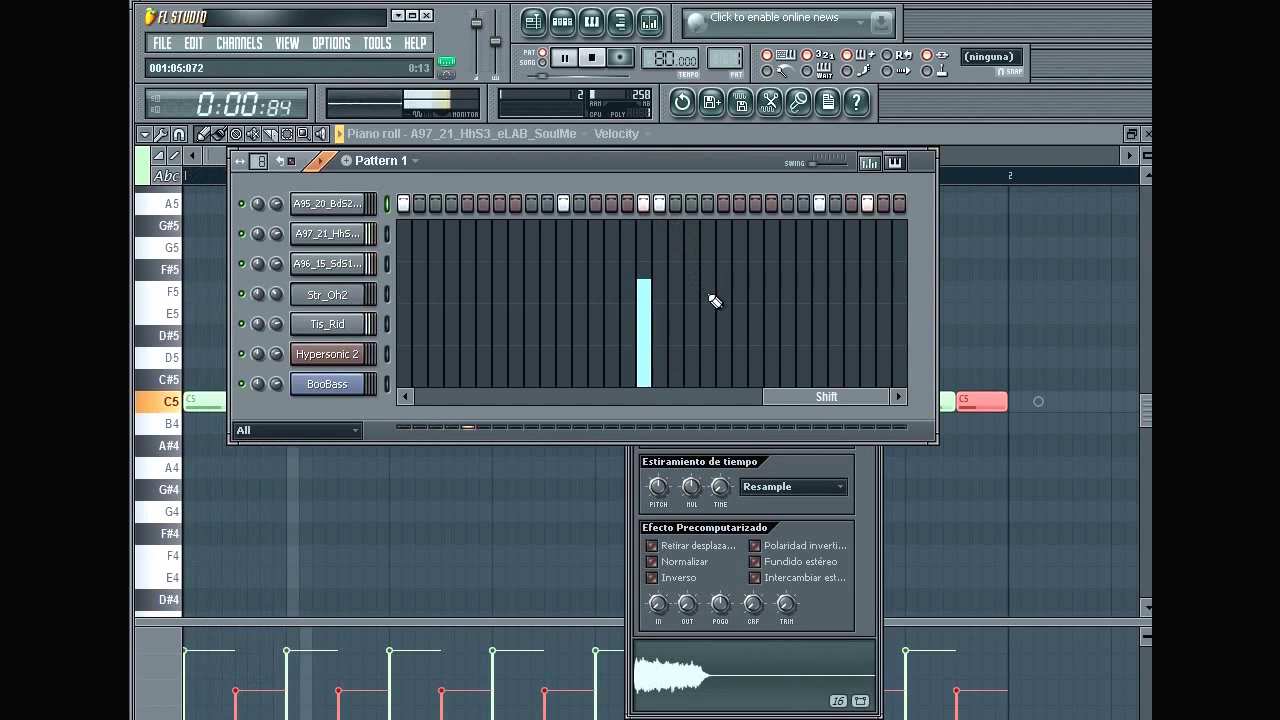
click(643, 318)
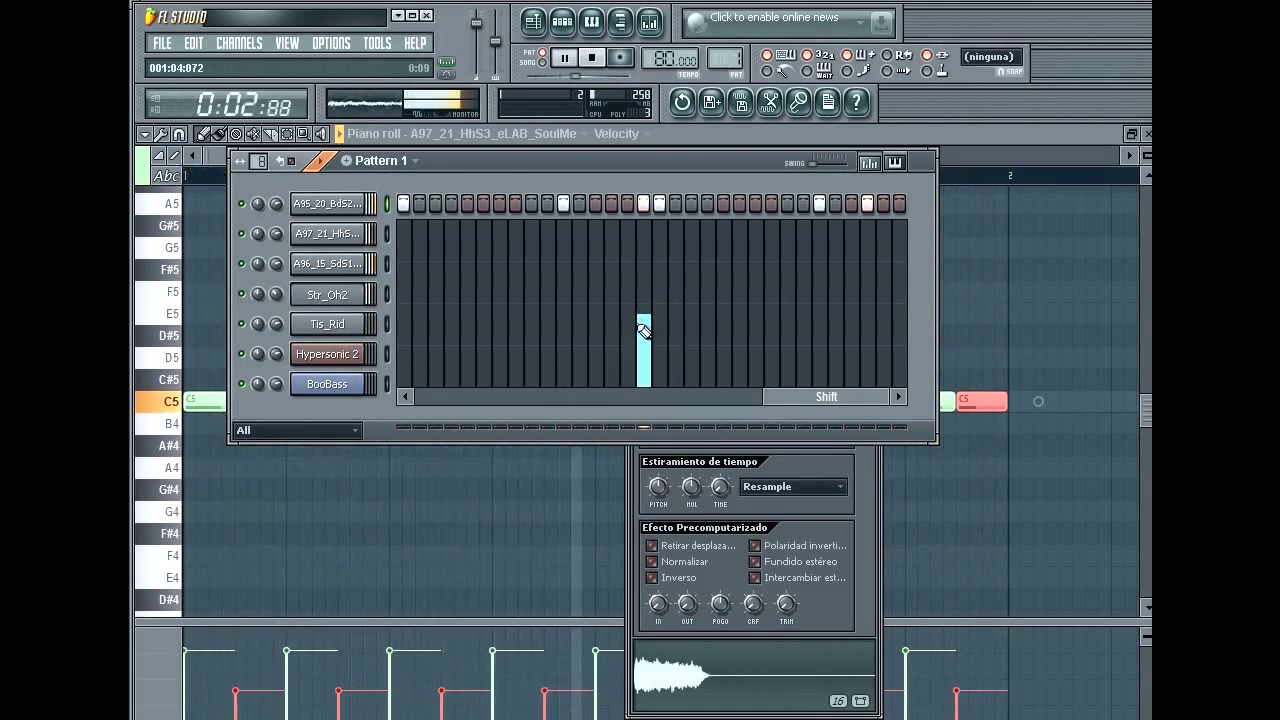
click(646, 343)
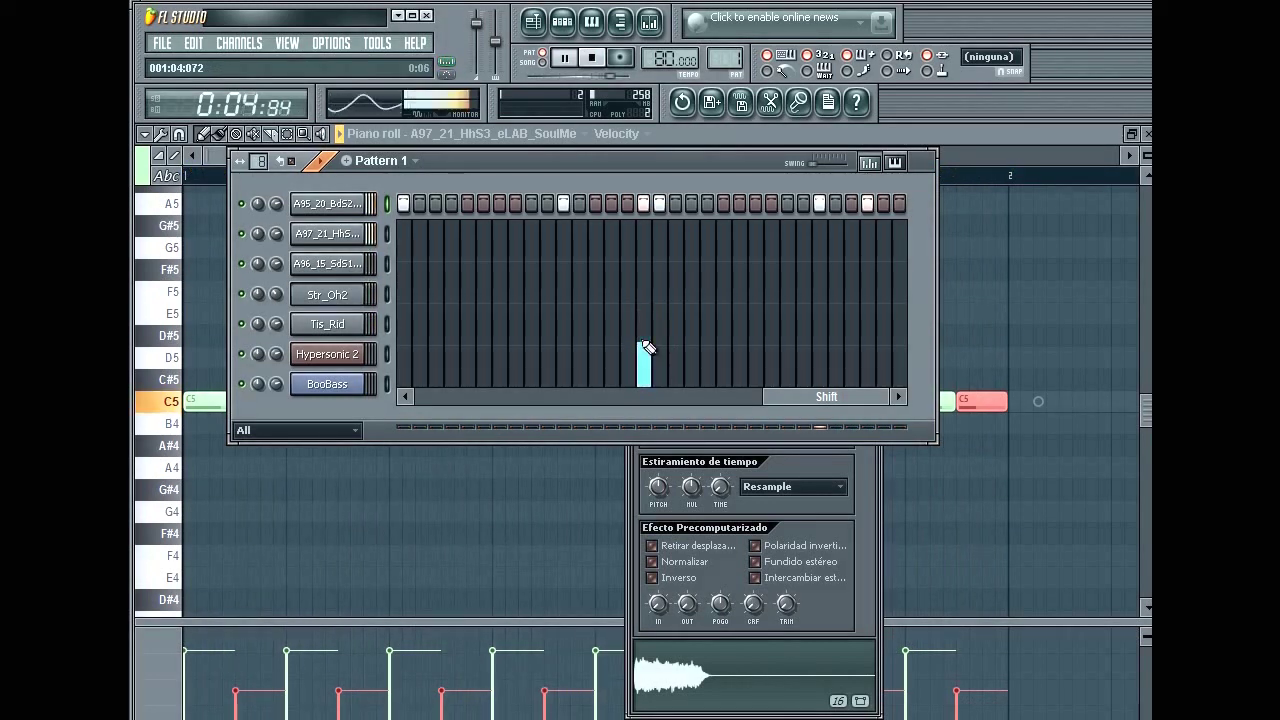
click(647, 334)
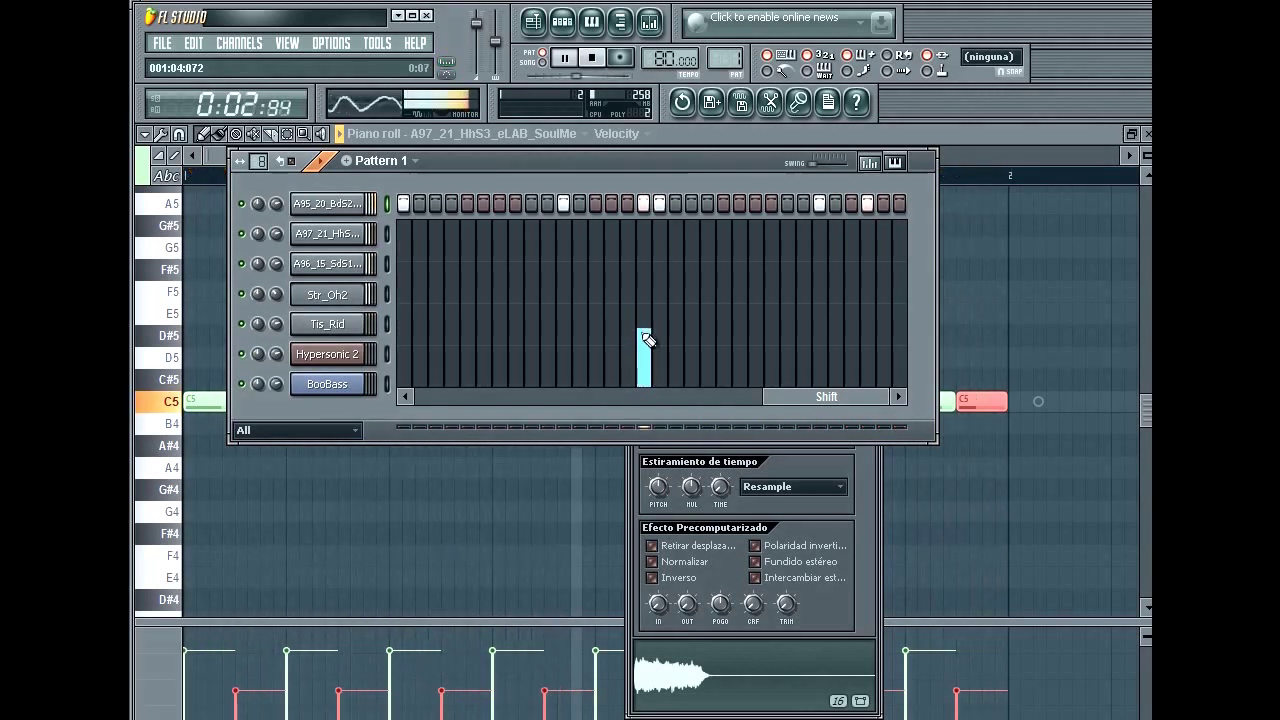
key(space)
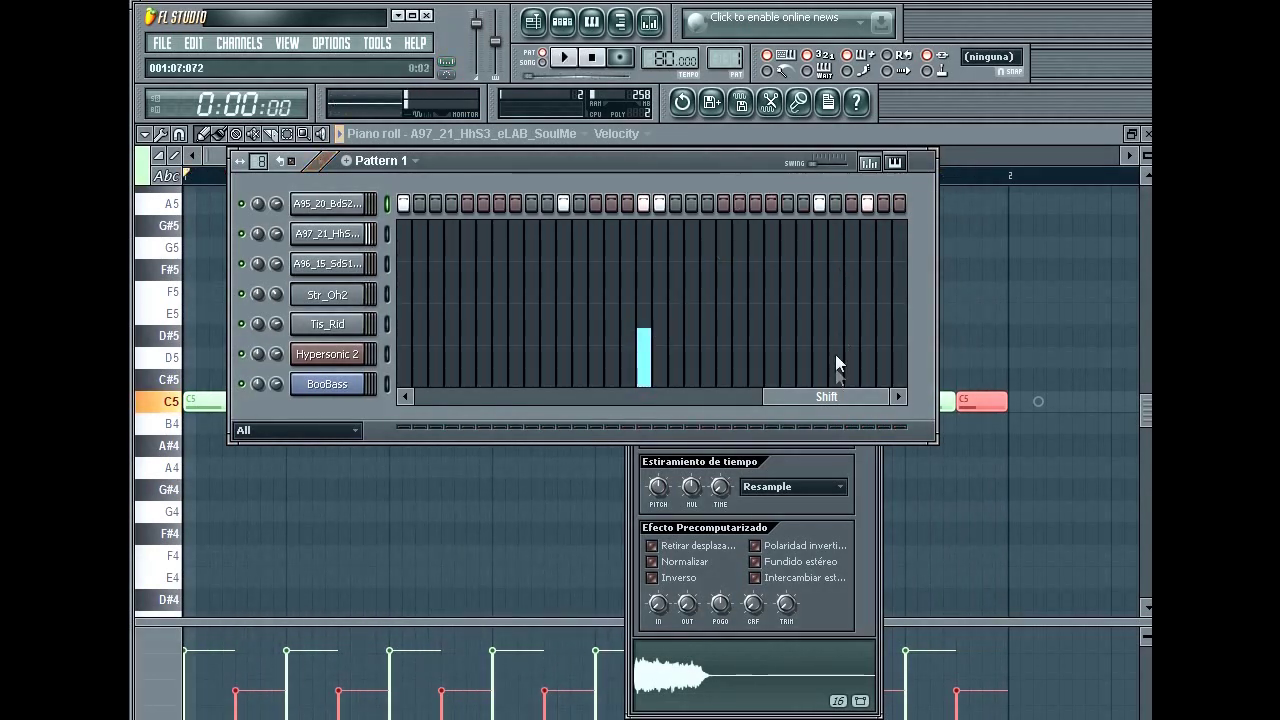
click(870, 163)
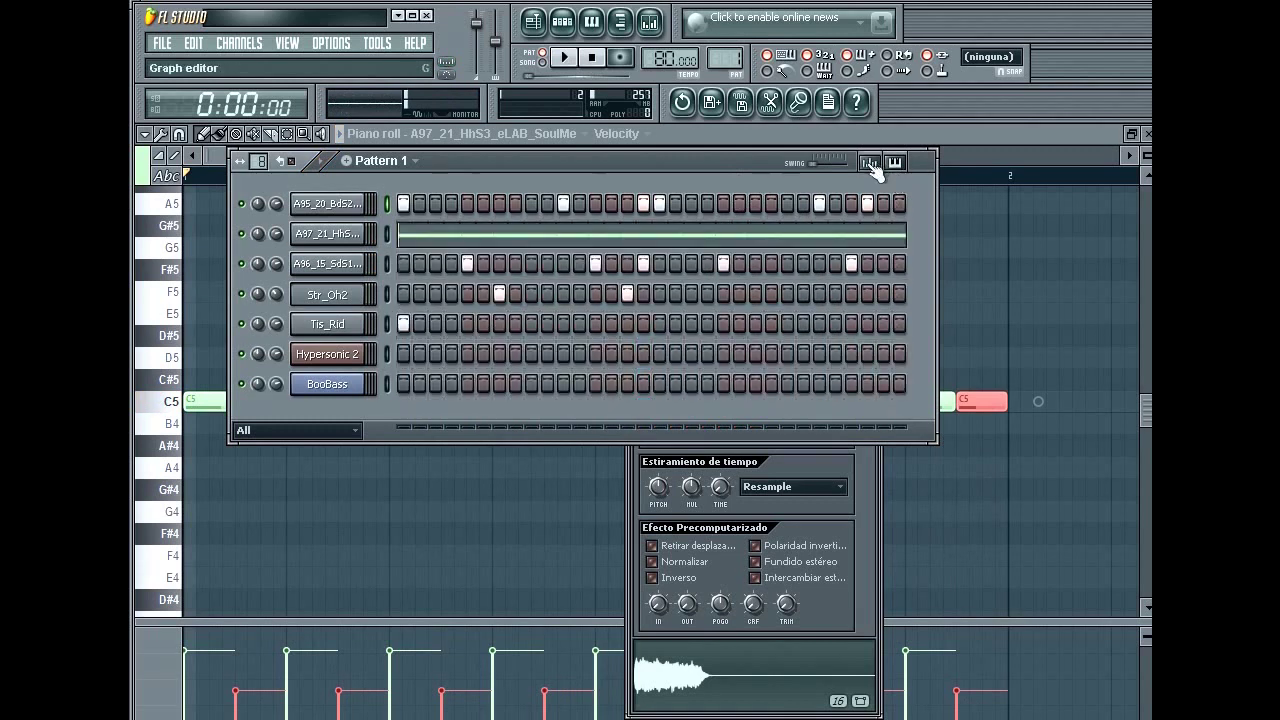
Try the middle pair of A95_20 kick hits on steps 17 and 18 and on steps 15 and 16, playing each variation
click(646, 207)
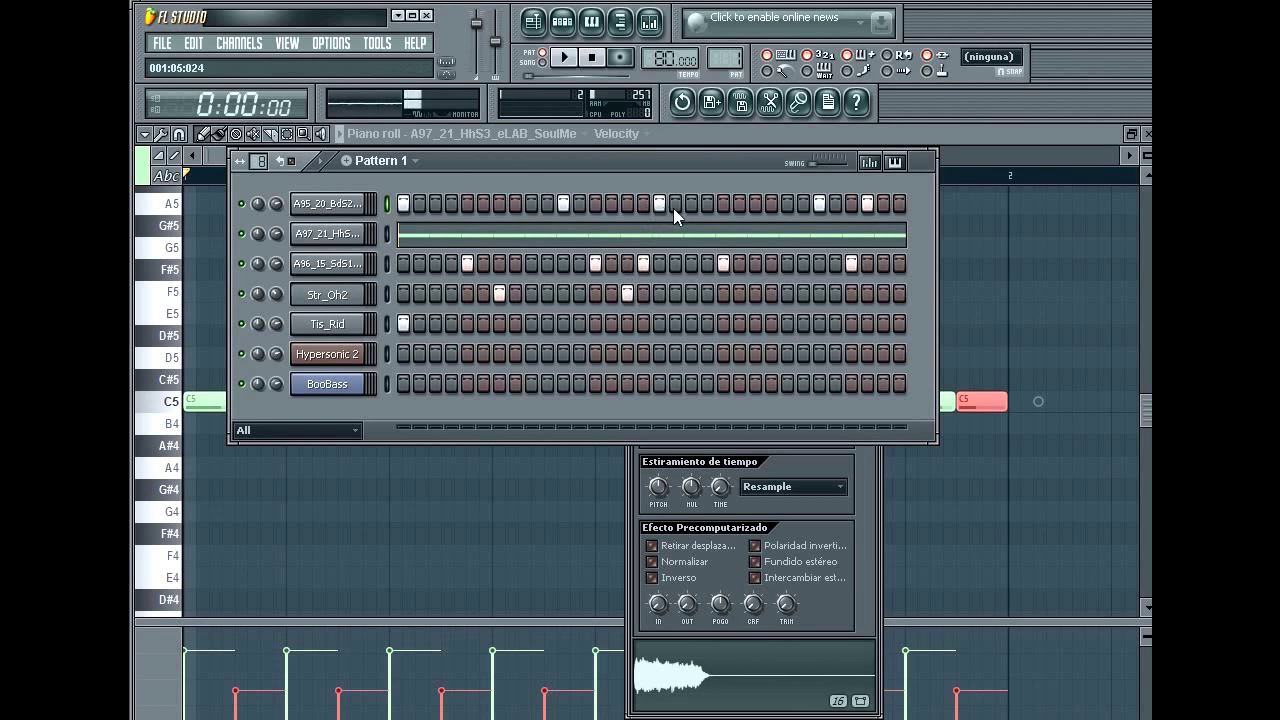
key(space)
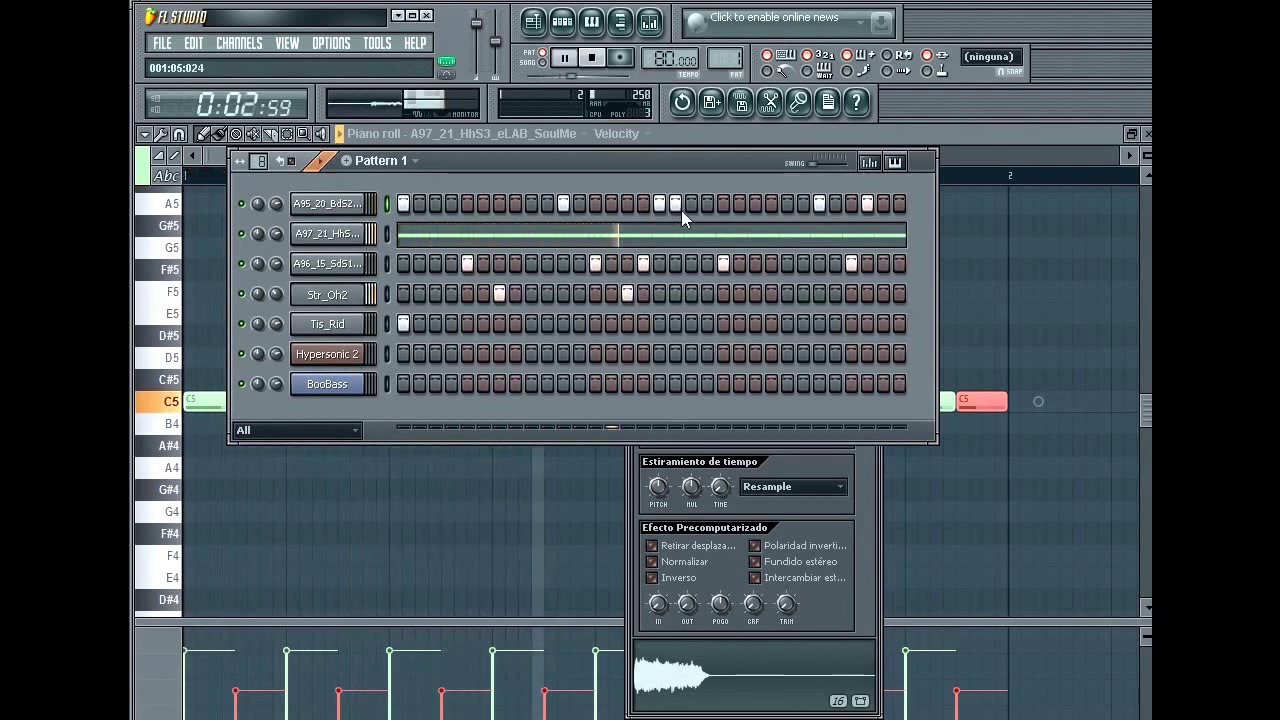
key(space)
click(645, 207)
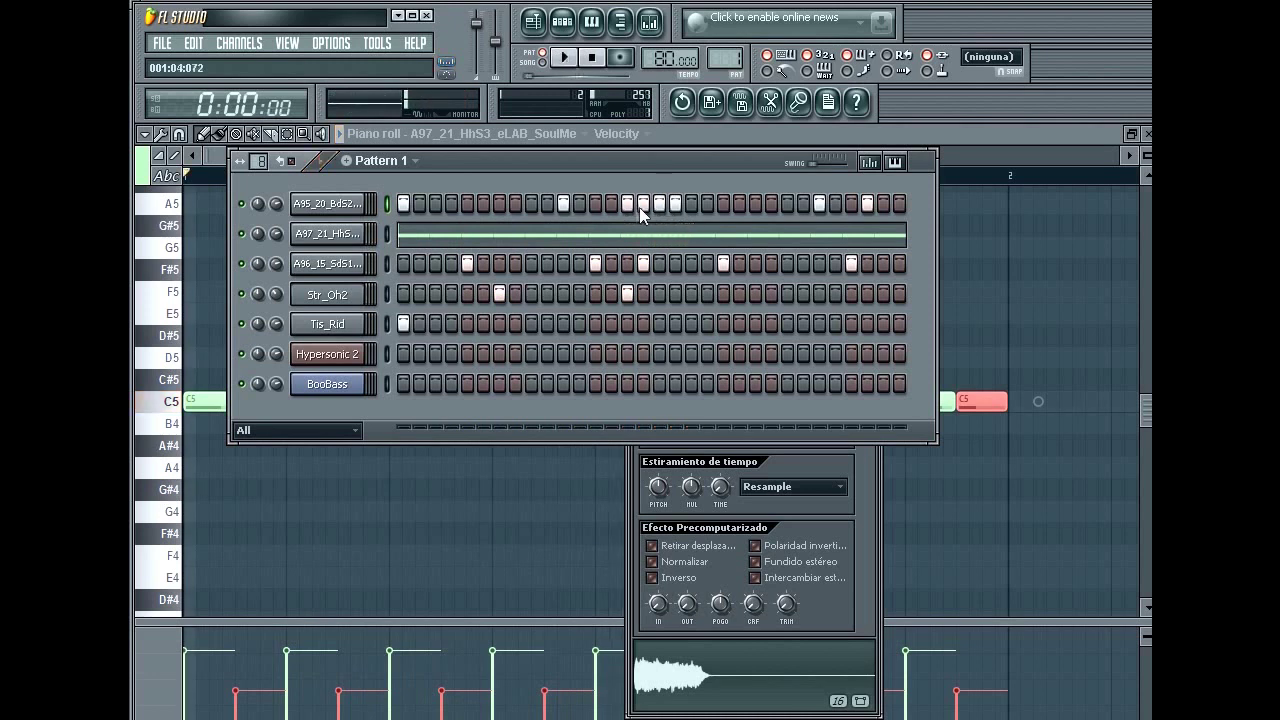
key(space)
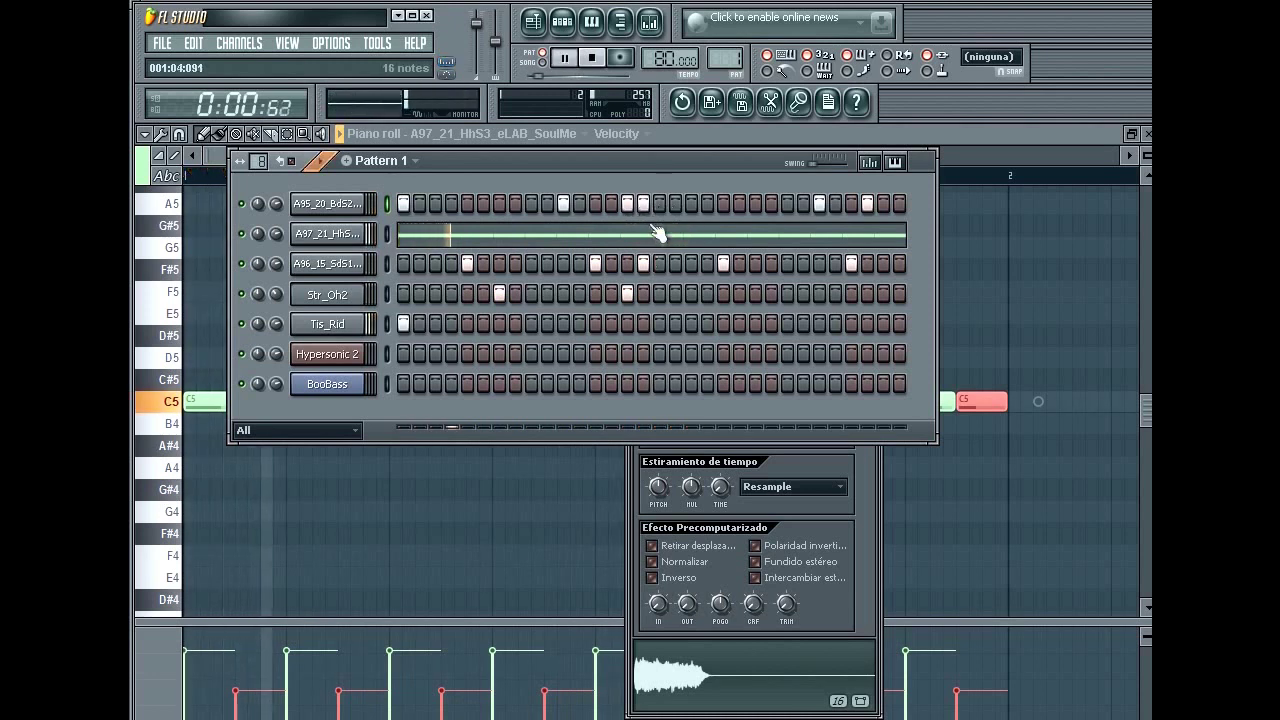
Remove the A96_15 snare hit on step 16, place the middle kick pair on steps 16 and 17, and play the pattern
right_click(645, 266)
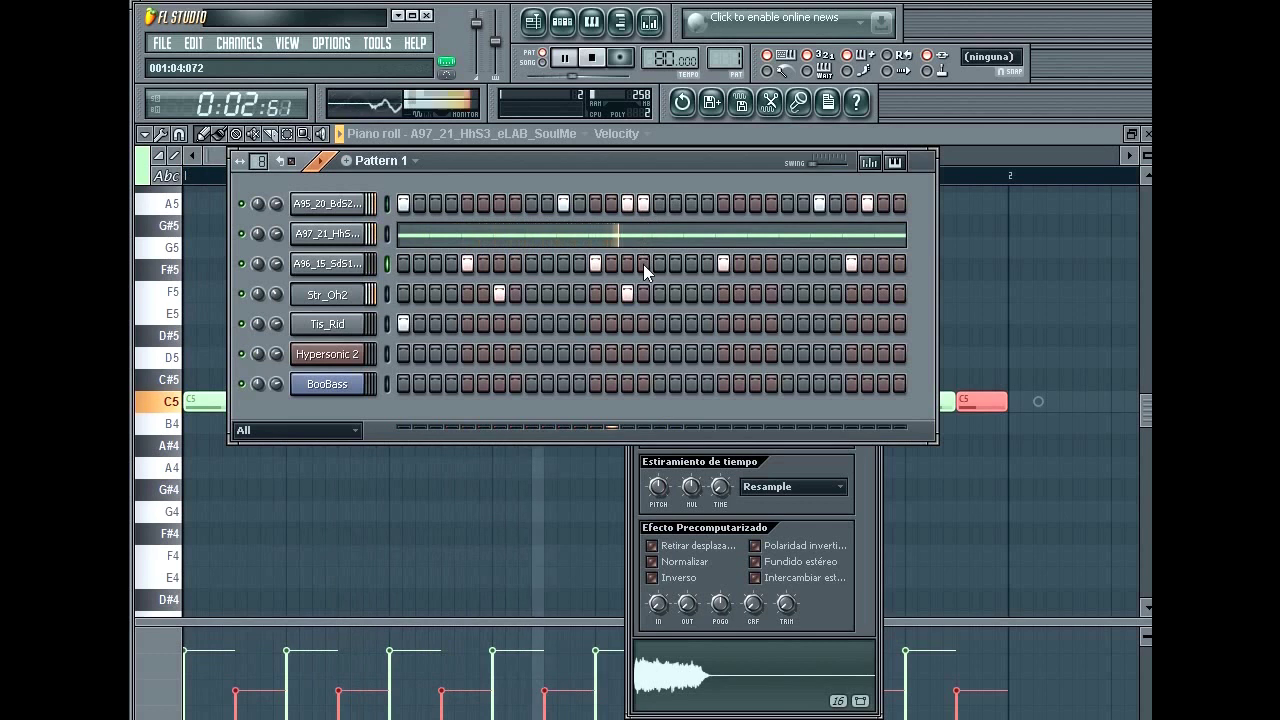
right_click(630, 208)
key(space)
key(space)
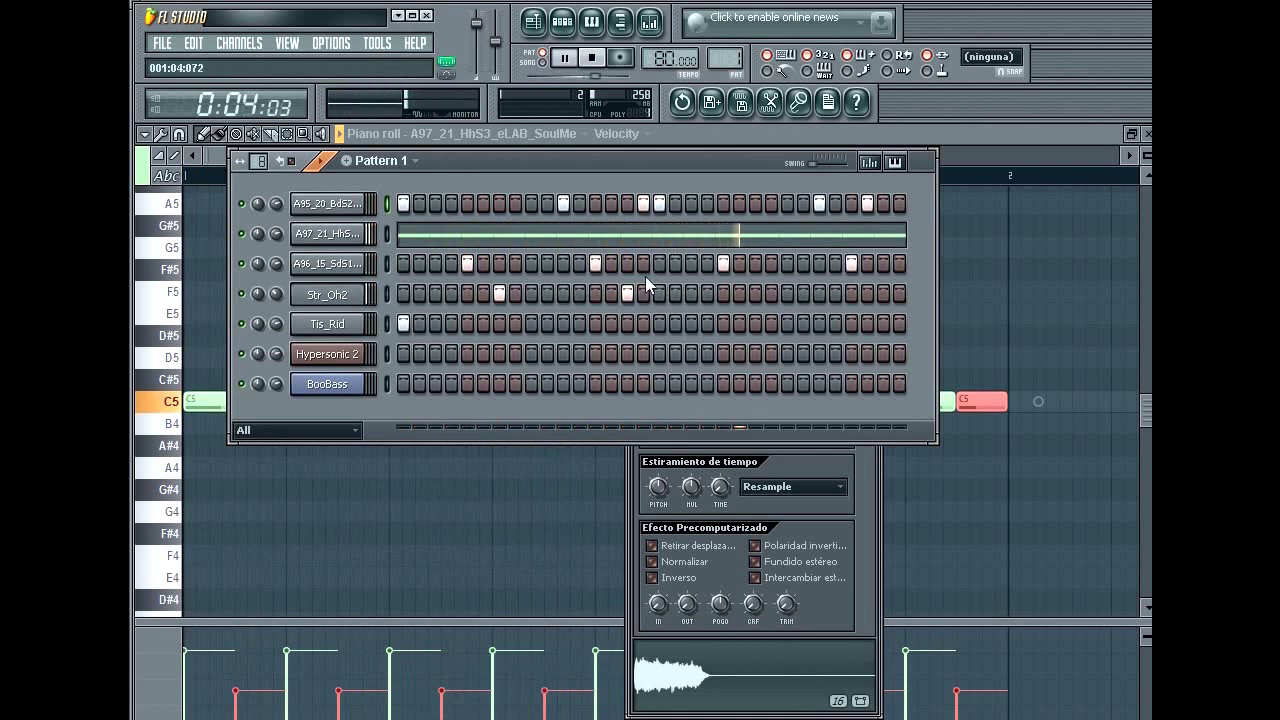
key(space)
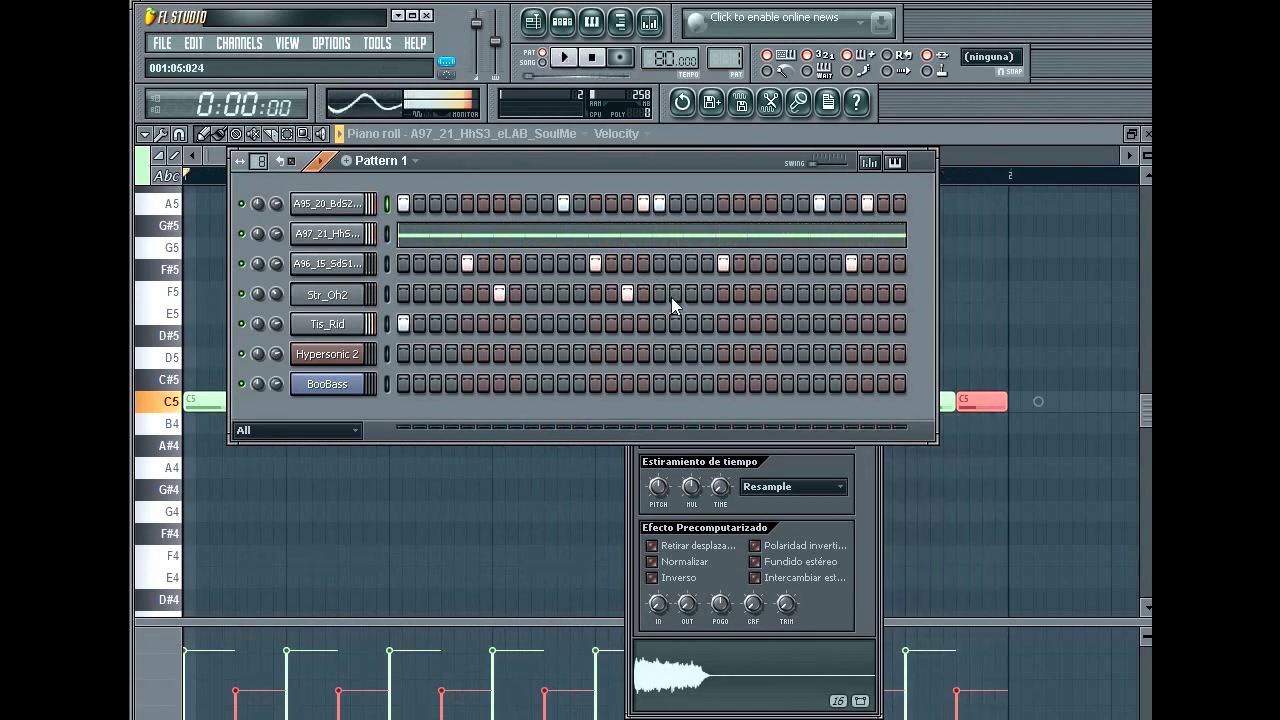
Raise the Shift of the A95_20 kick hit on step 16 to 0:12 and play the pattern
click(869, 161)
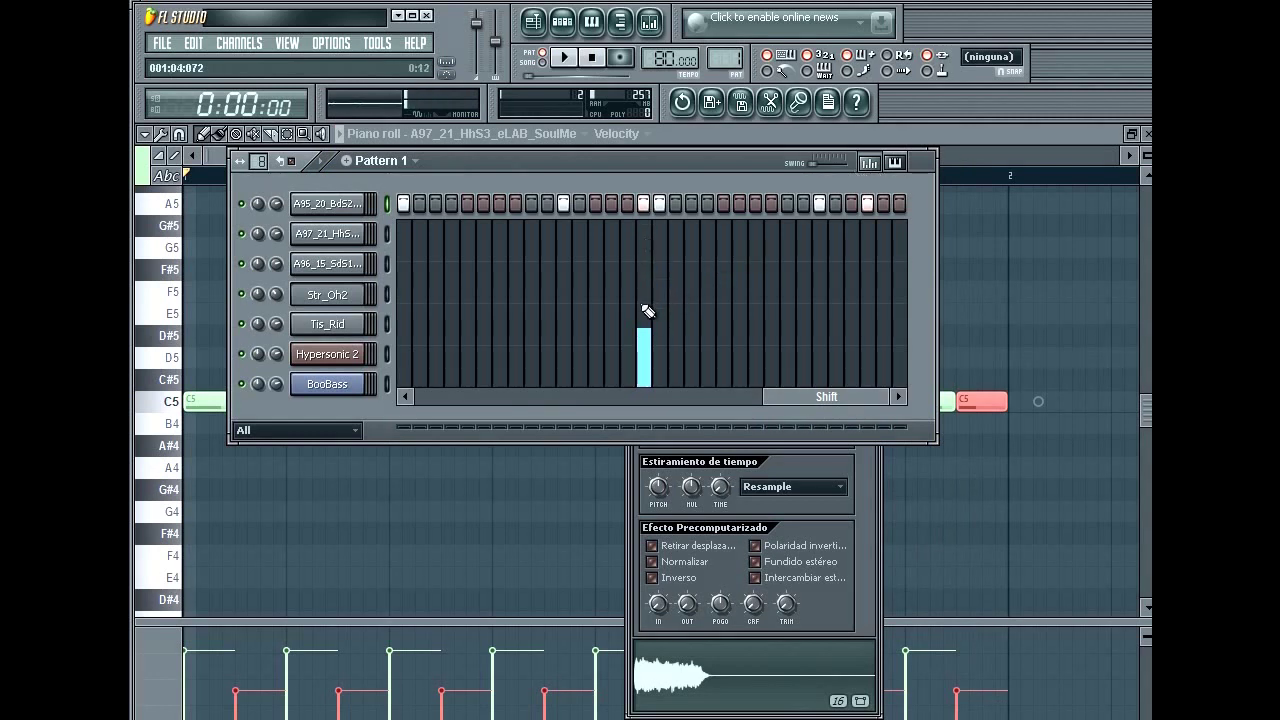
drag(645, 314, 645, 305)
key(space)
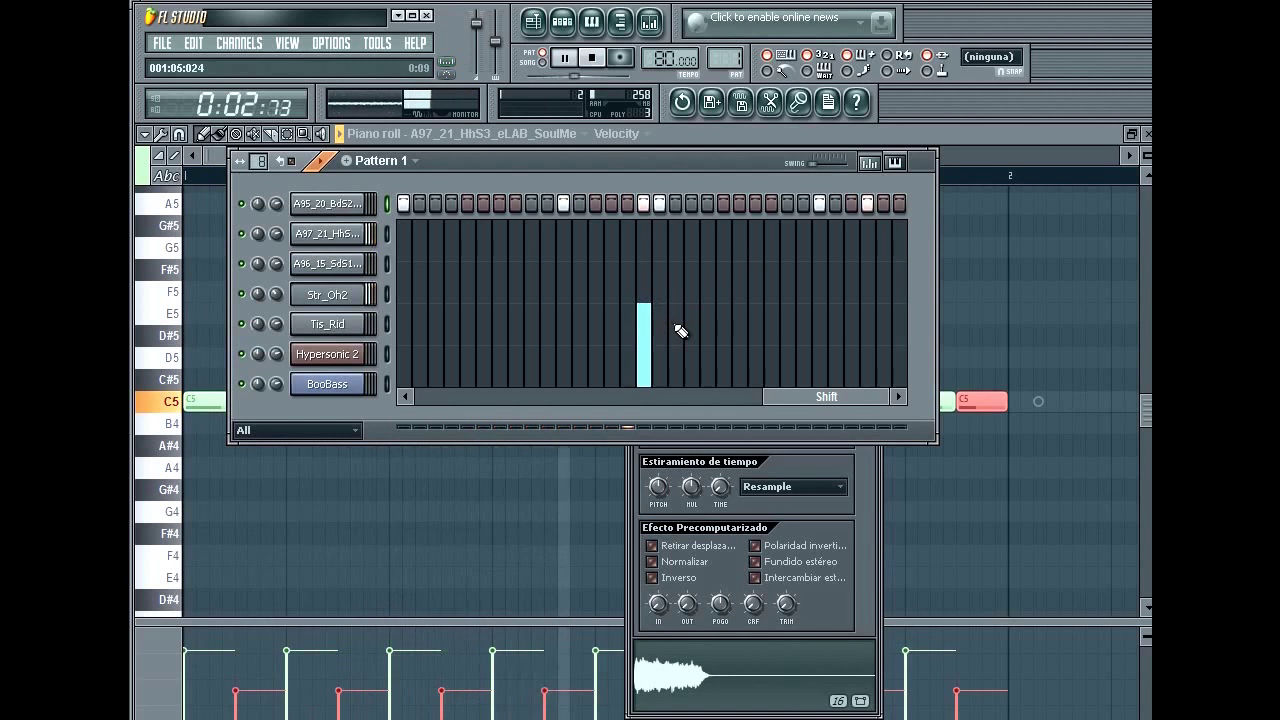
click(894, 162)
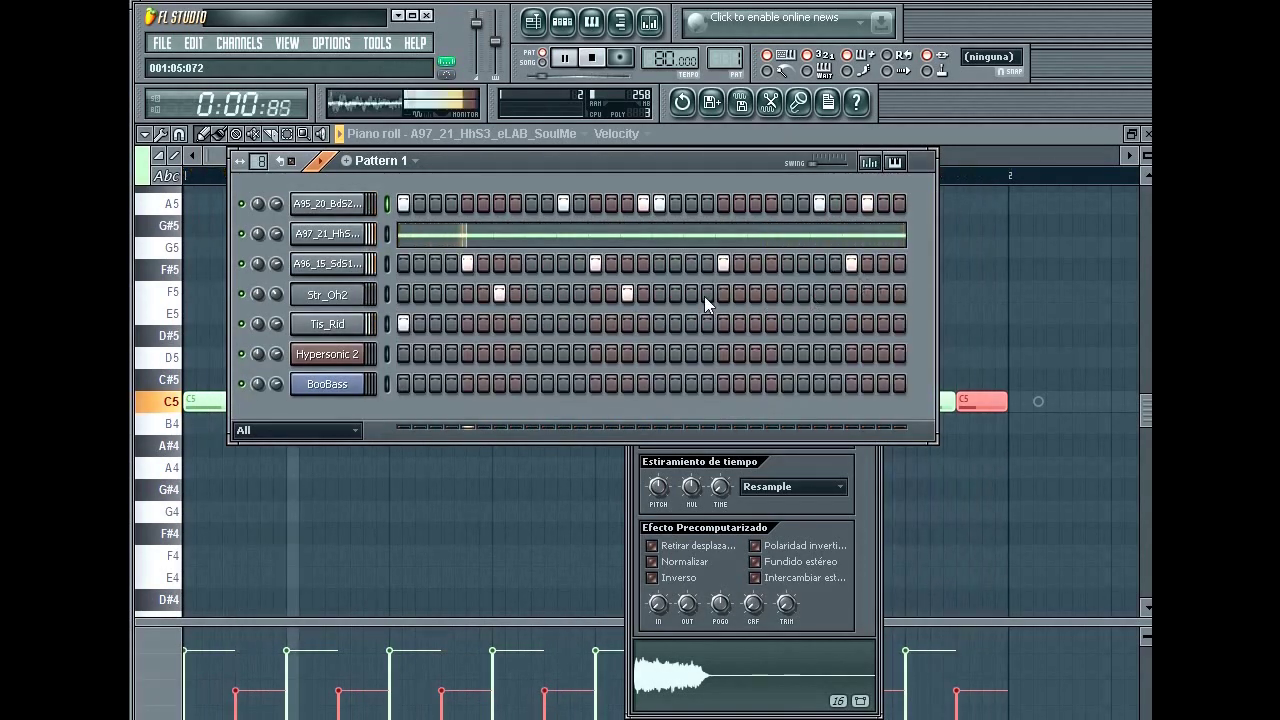
Add an A96_15 snare hit on step 24 while the pattern plays, and stop playback after listening
click(770, 293)
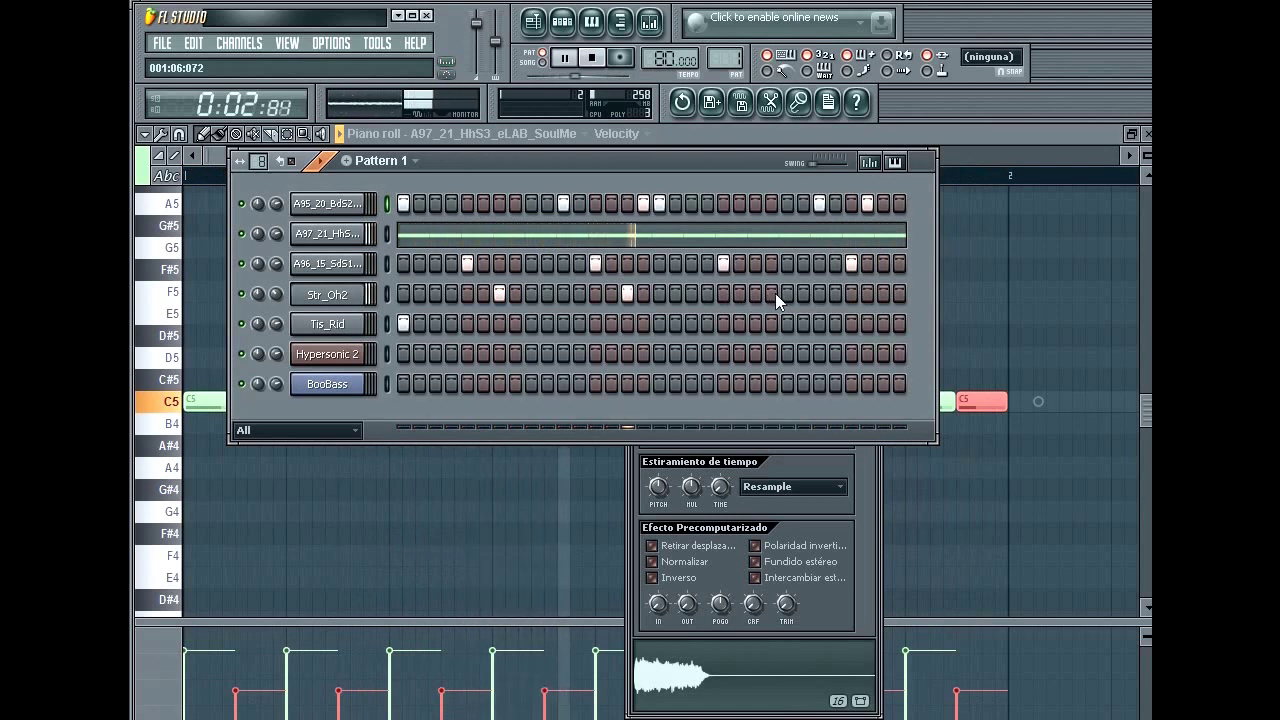
click(775, 288)
click(775, 270)
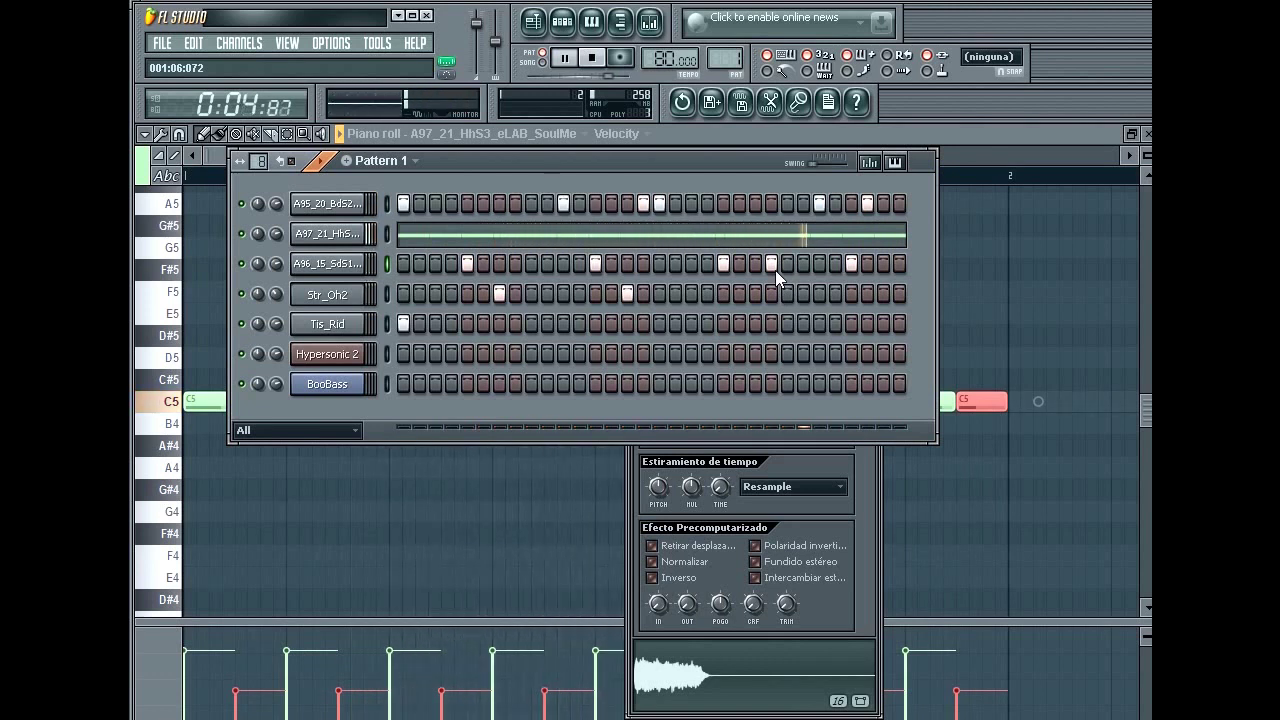
key(space)
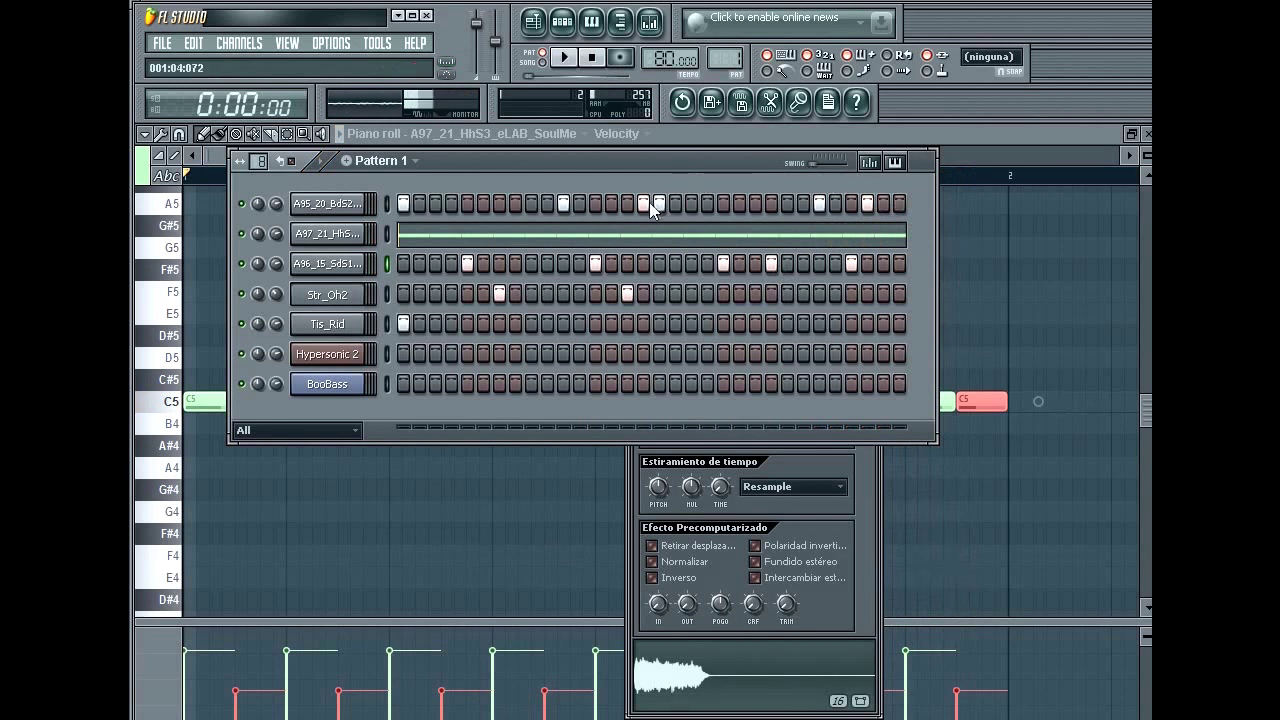
Play the pattern with the step 16 A95_20 kick unshifted for comparison, and set that hit's Shift to 0:14
click(867, 164)
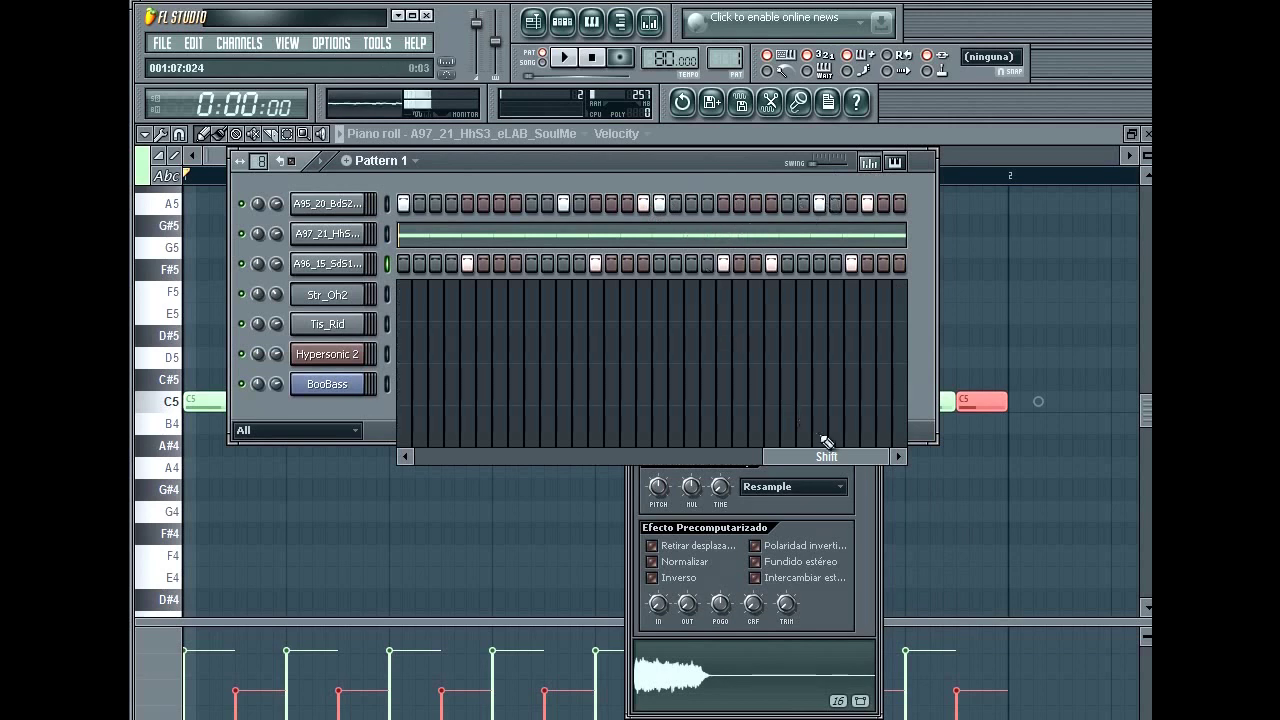
click(386, 206)
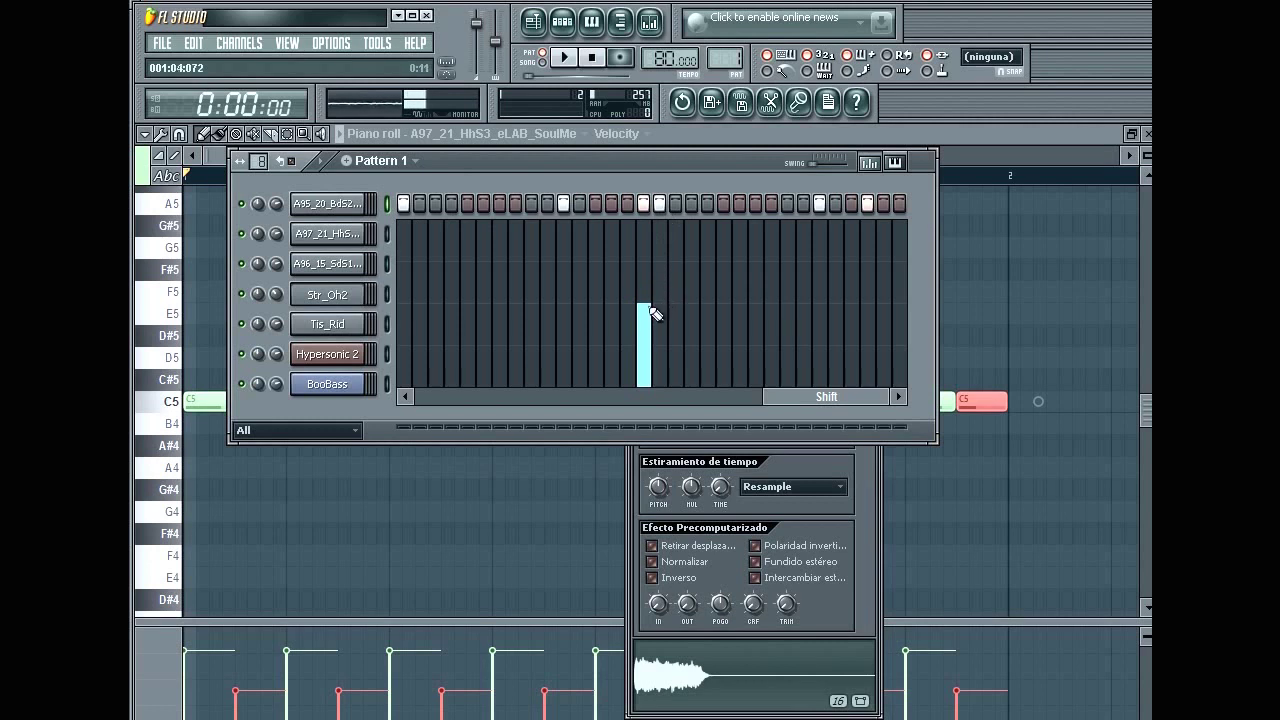
drag(648, 313, 643, 438)
key(space)
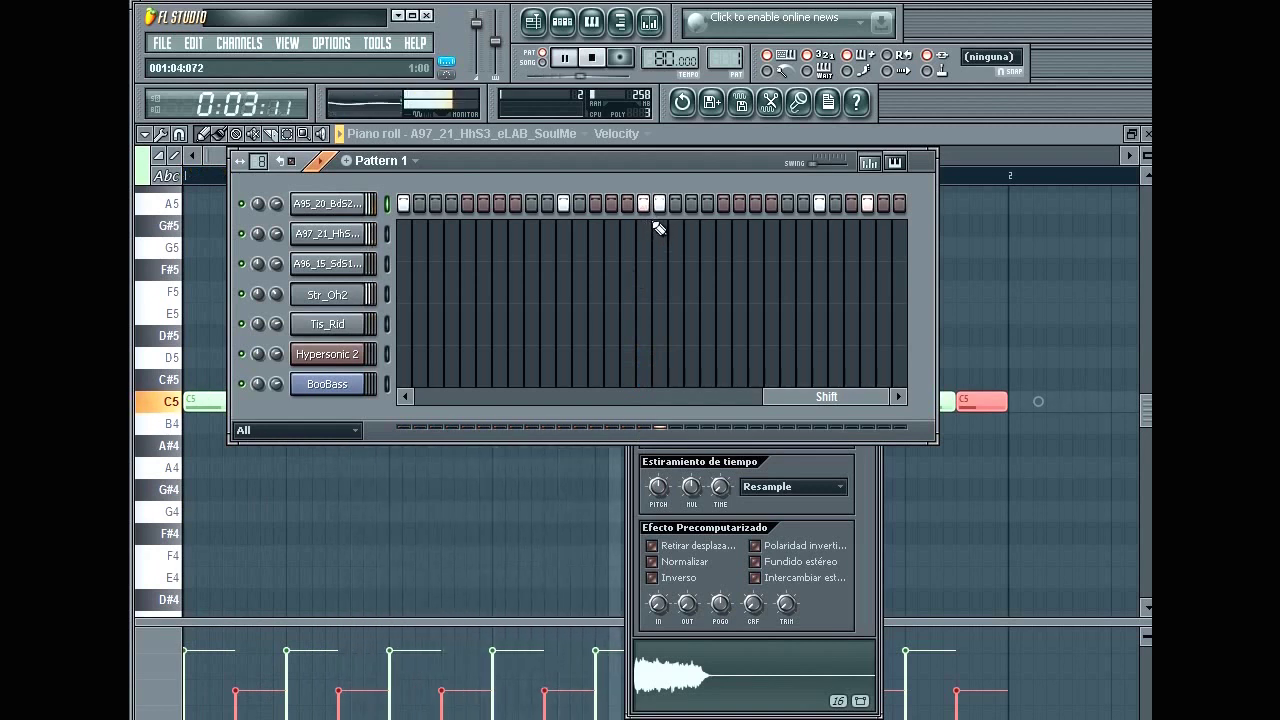
click(643, 292)
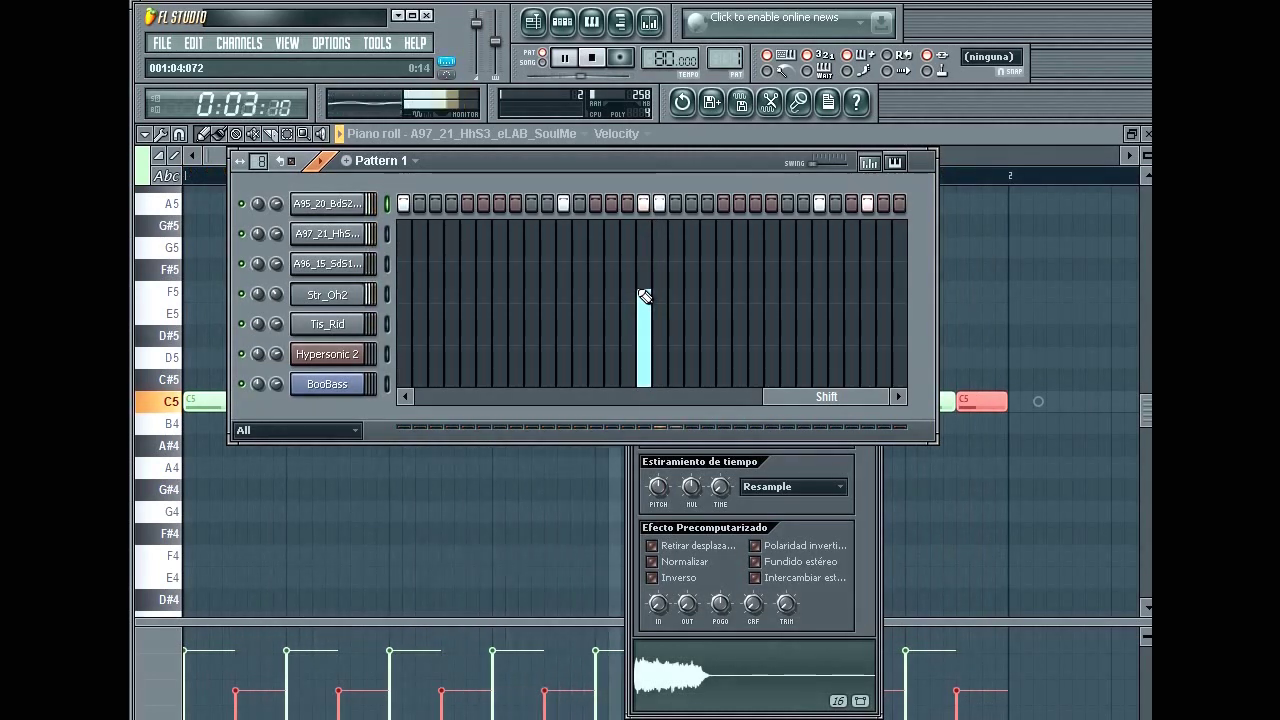
click(871, 165)
key(space)
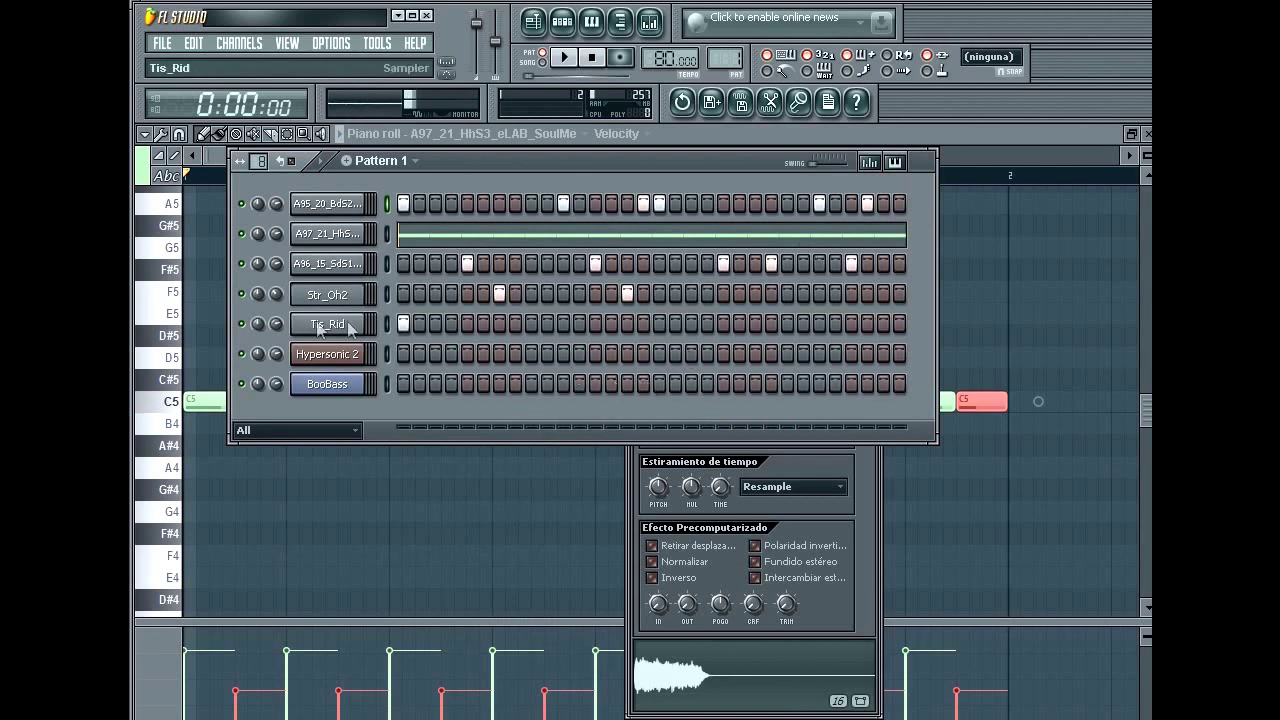
Route the A95_20 kick, A97_21 hi-hat, A96_15 snare, Str_Oh2 and Tis_Rid channels to mixer track 1
click(341, 210)
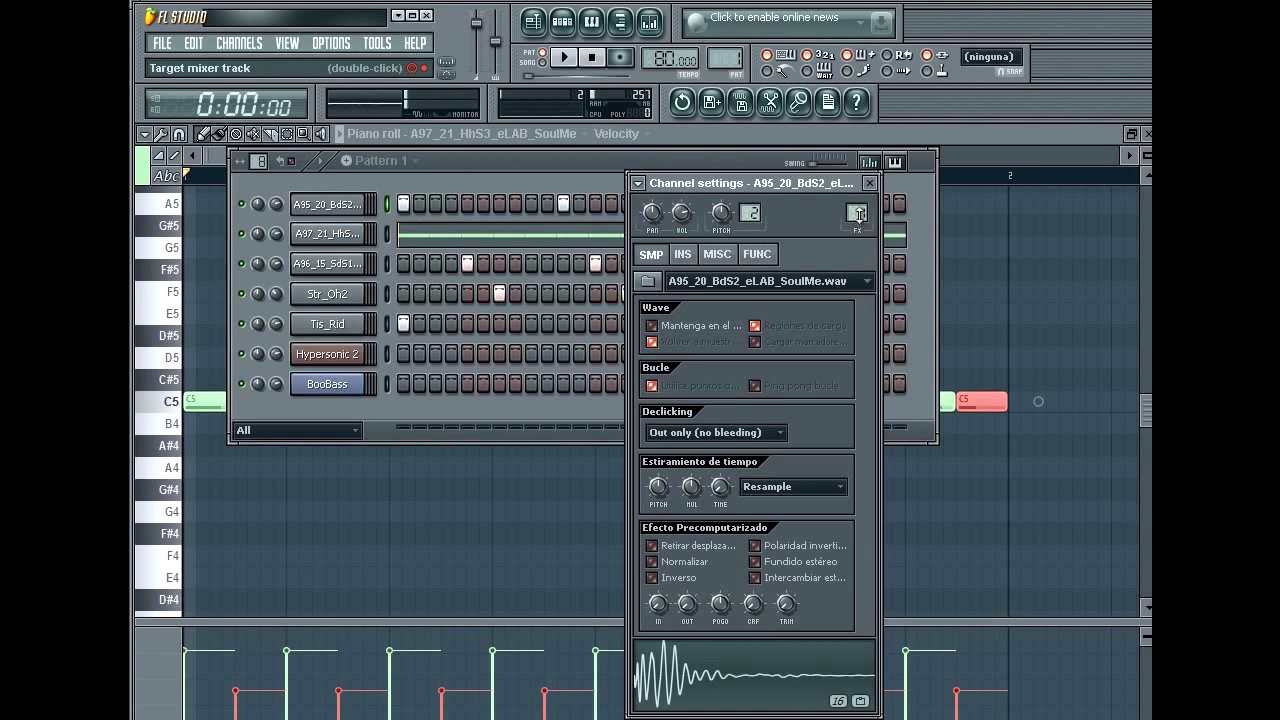
click(341, 240)
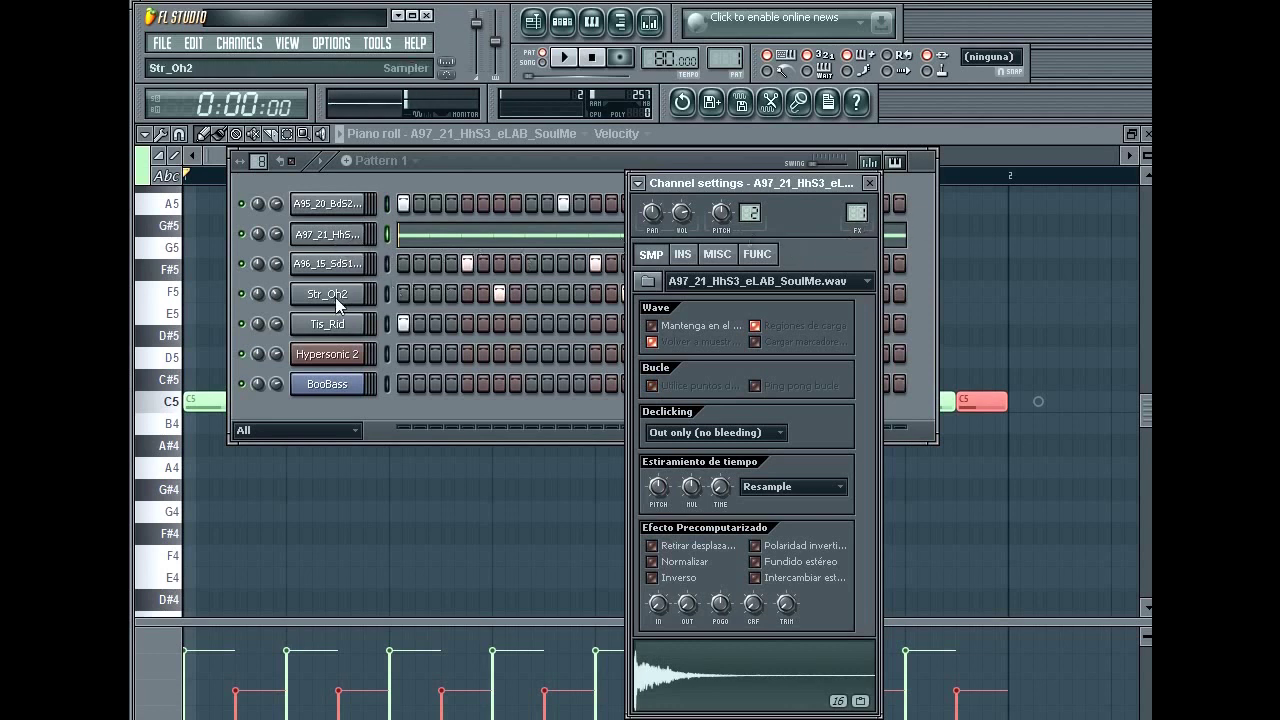
click(342, 266)
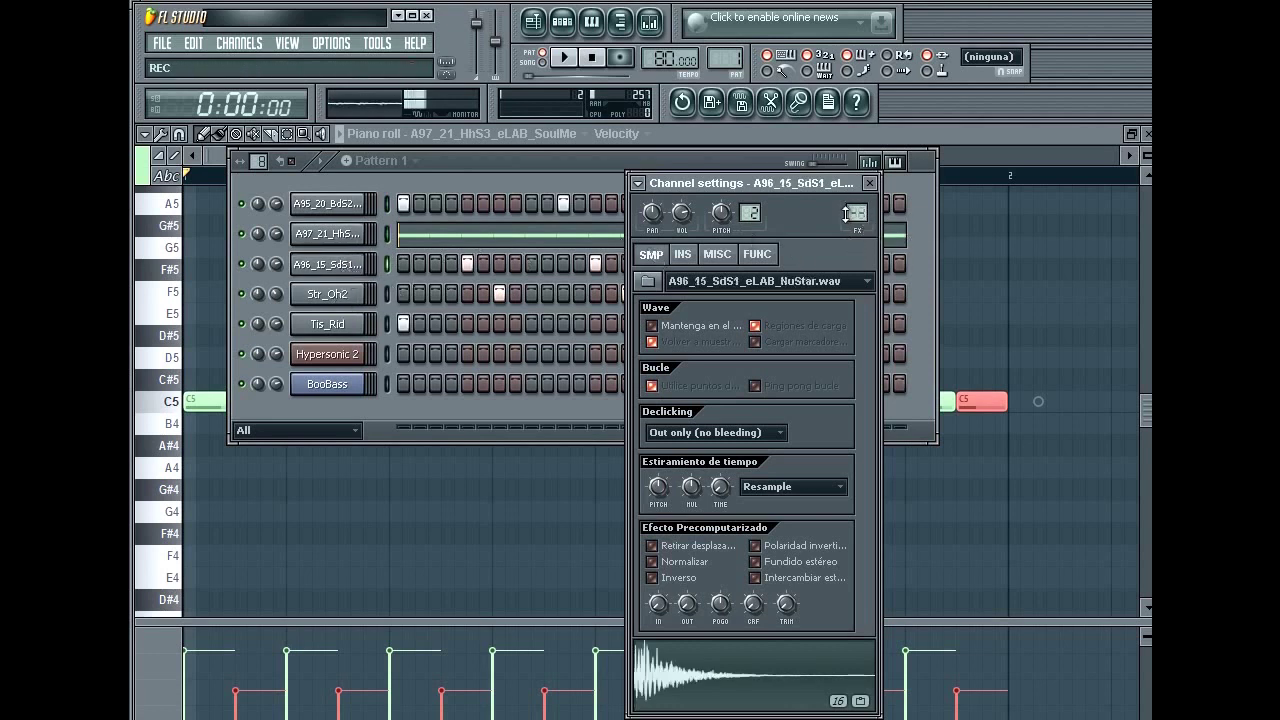
click(342, 294)
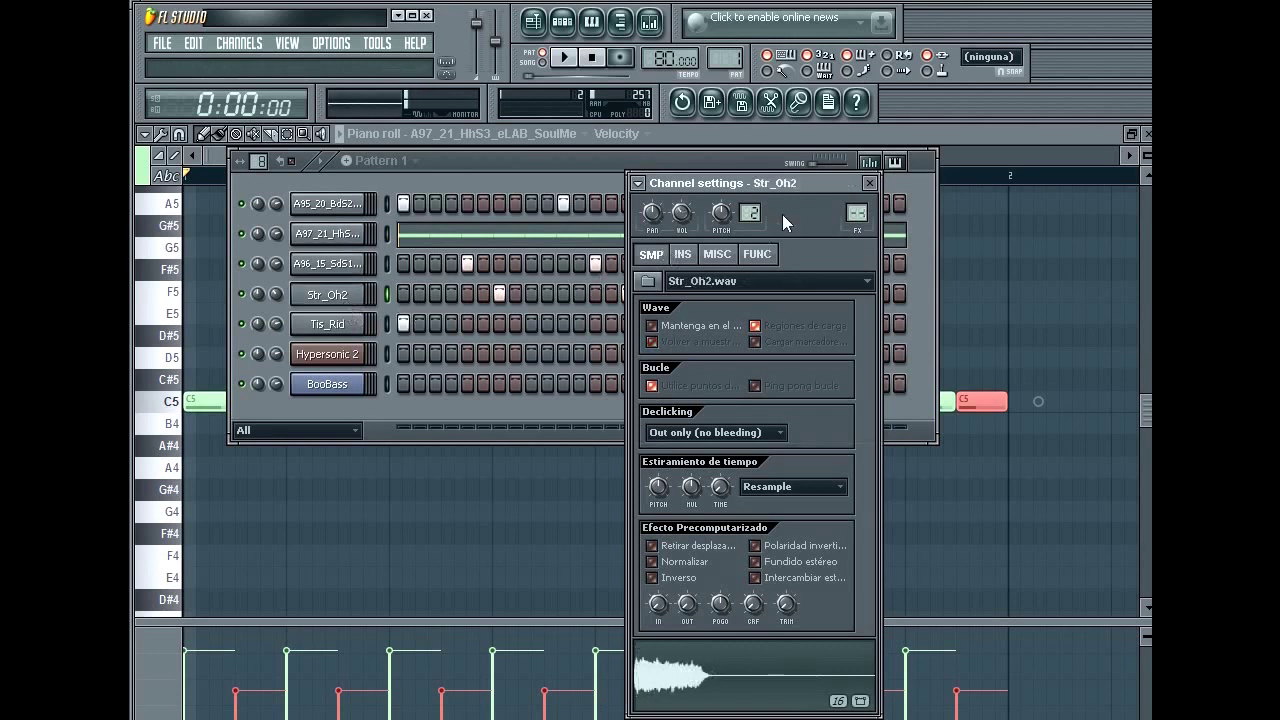
click(342, 325)
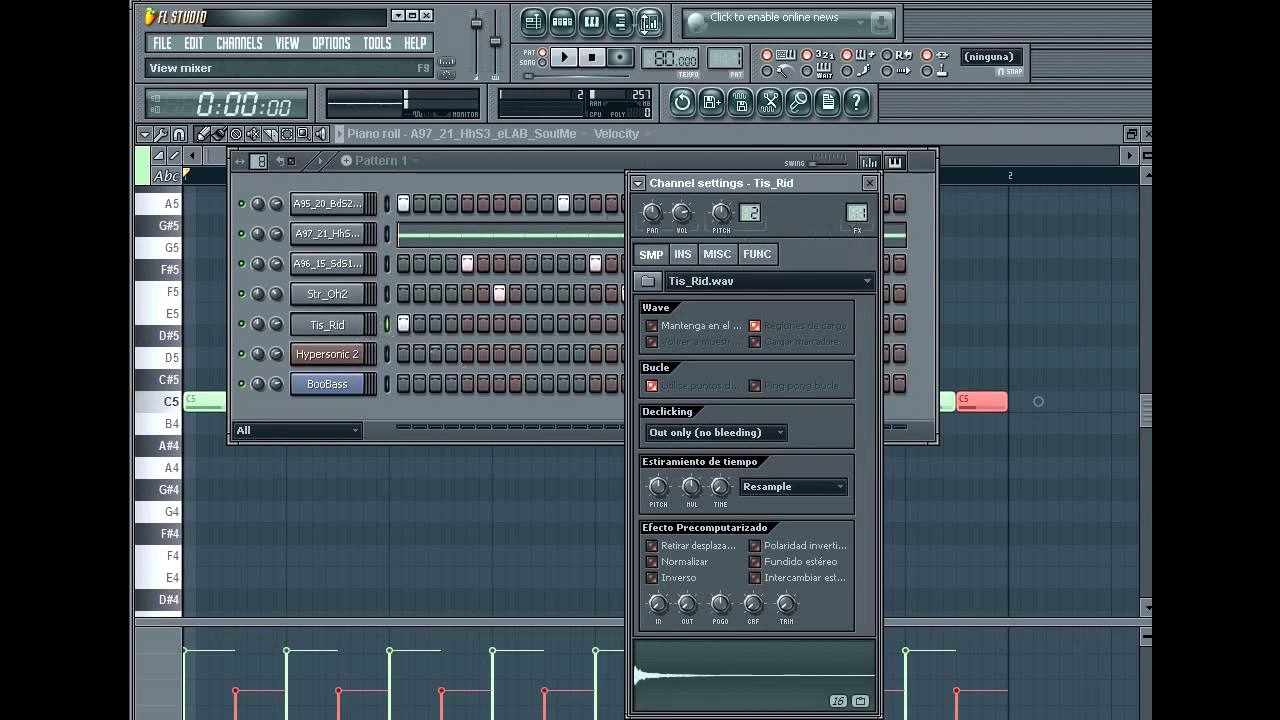
click(592, 178)
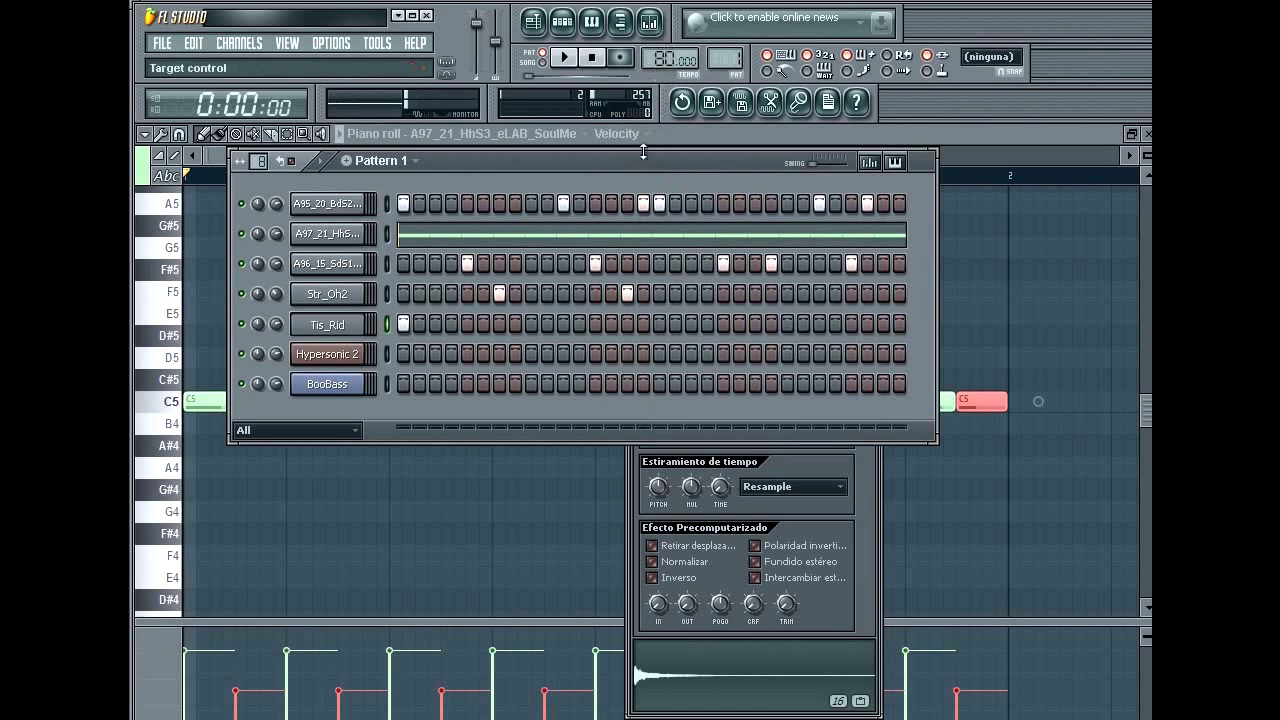
Load Fruity Reeverb into the first effect slot of mixer track Insert 1 and play the pattern
click(650, 24)
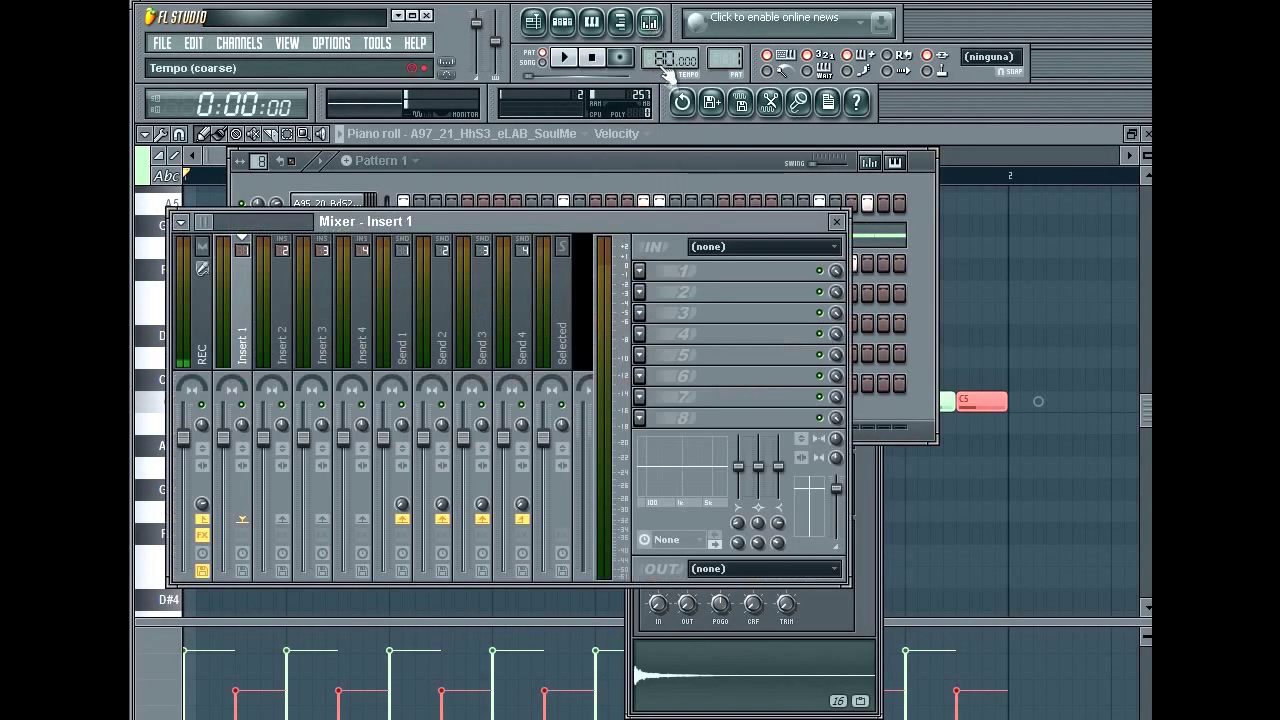
click(641, 273)
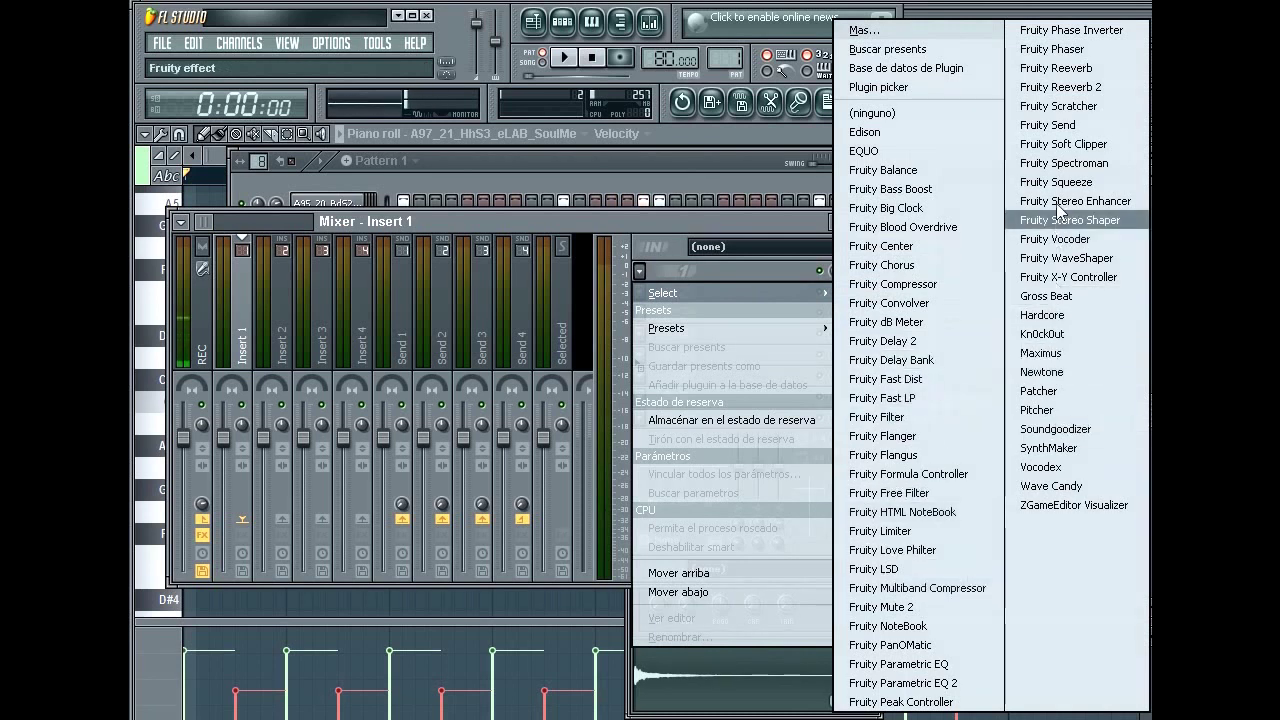
click(1086, 70)
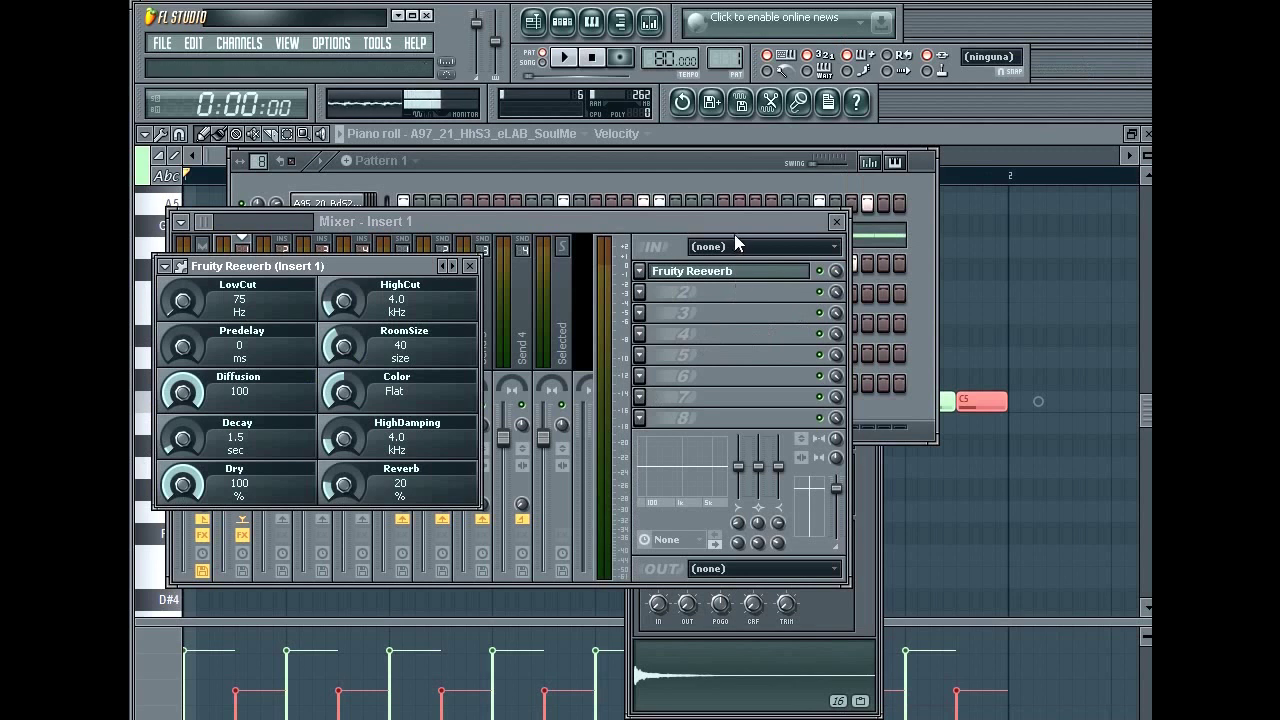
key(space)
click(731, 167)
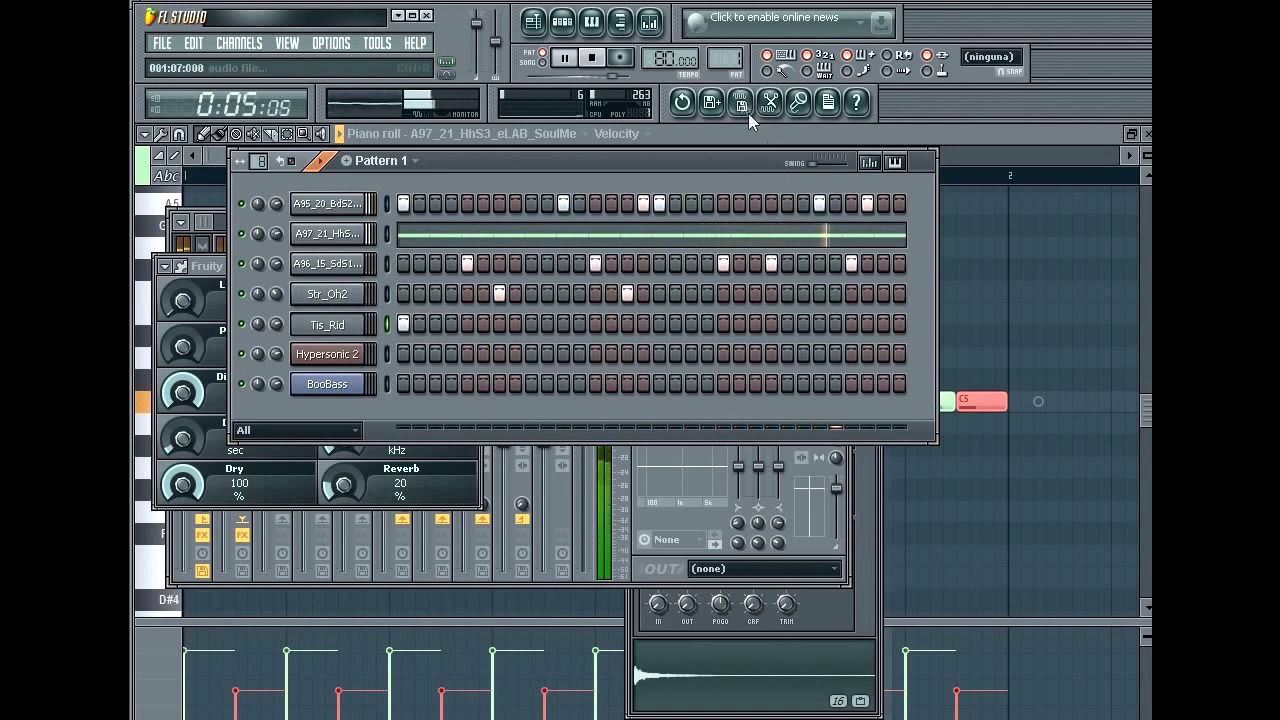
key(space)
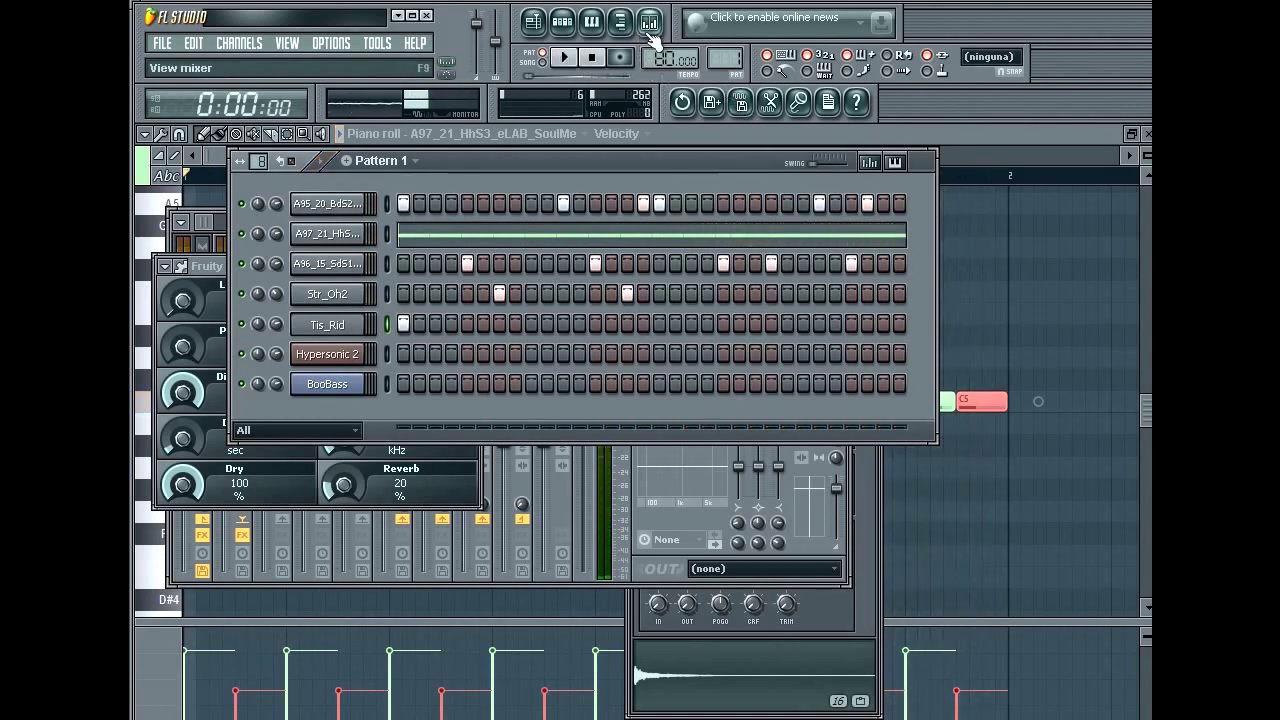
Set the Reverb amount of Fruity Reeverb on Insert 1 to 4% and play the pattern
click(650, 38)
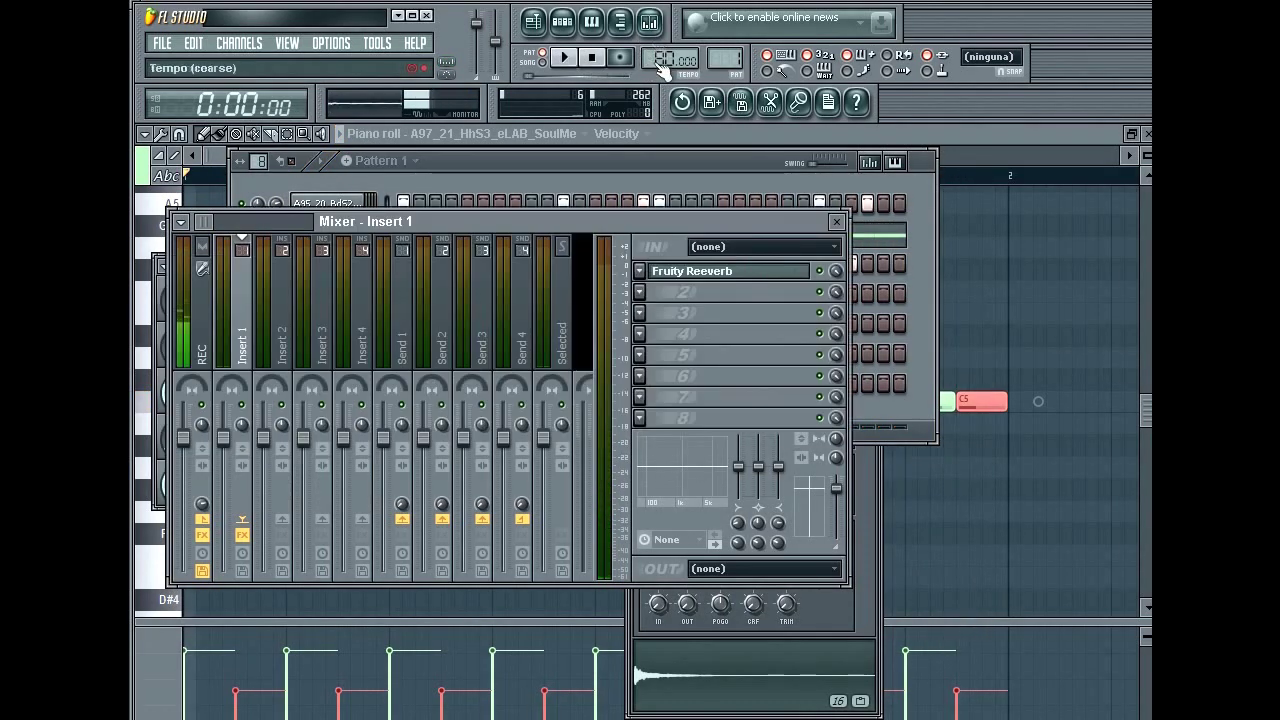
click(726, 274)
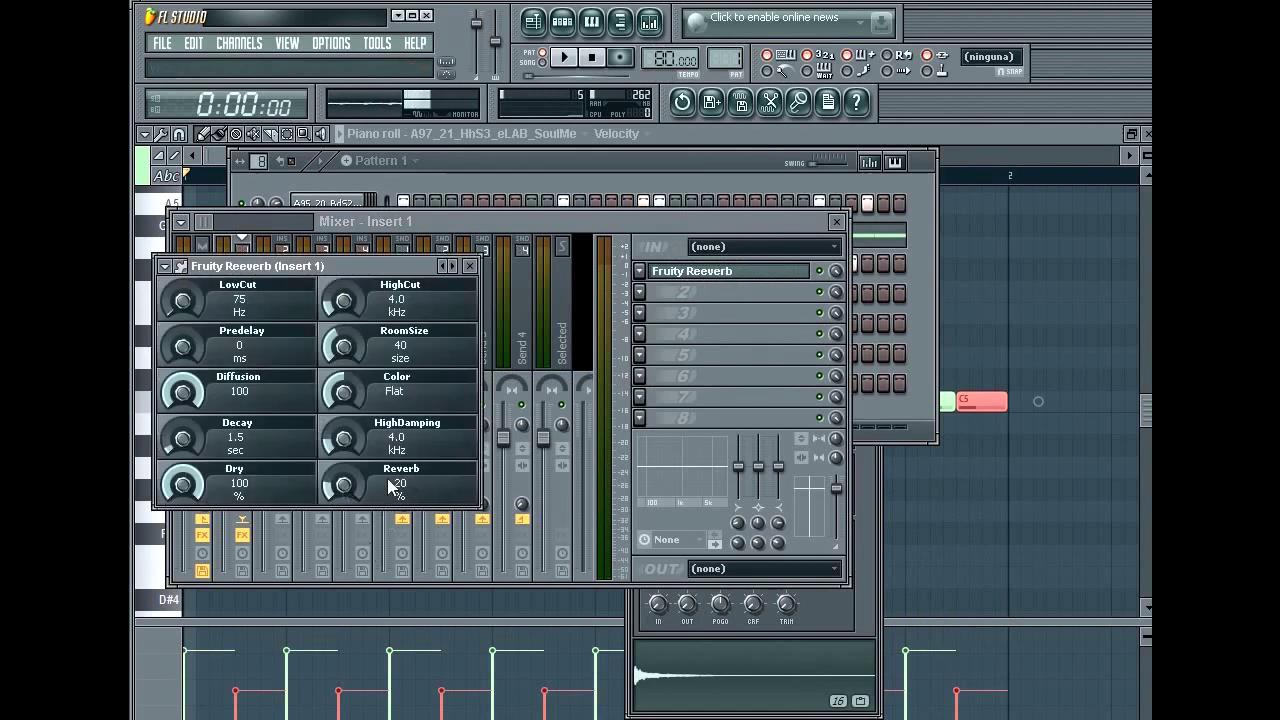
drag(352, 509, 352, 522)
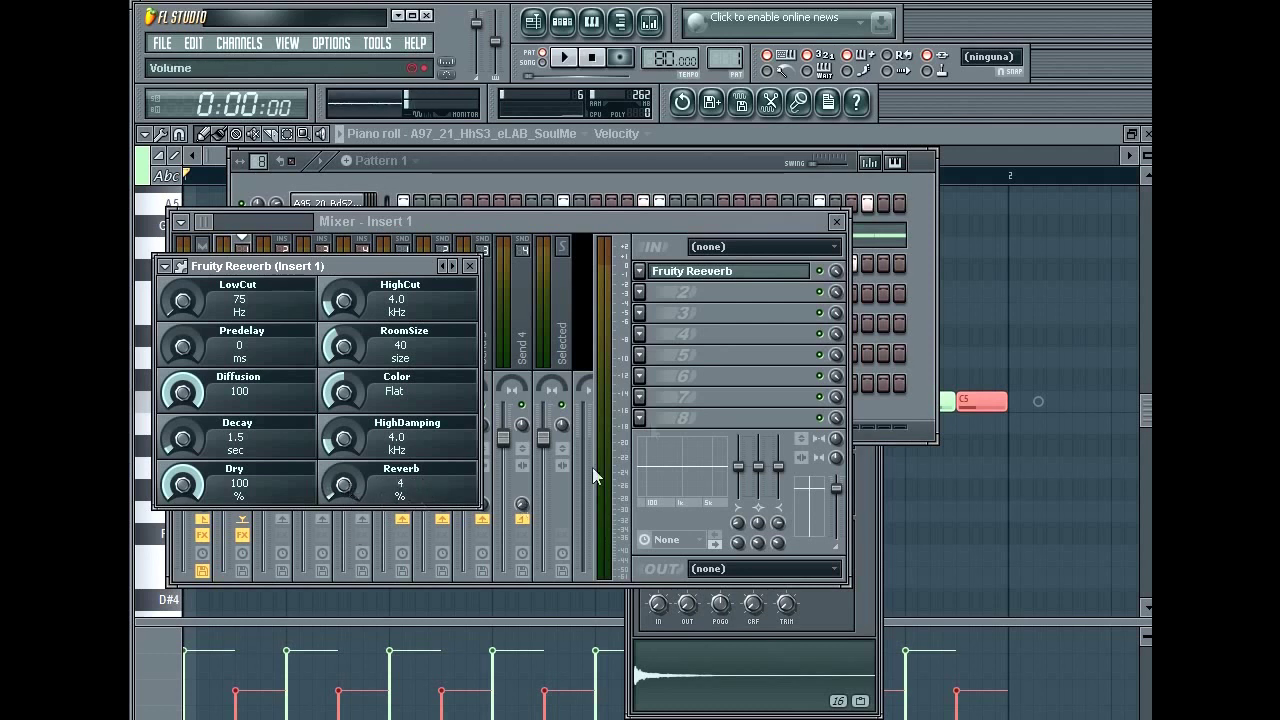
click(732, 342)
click(690, 174)
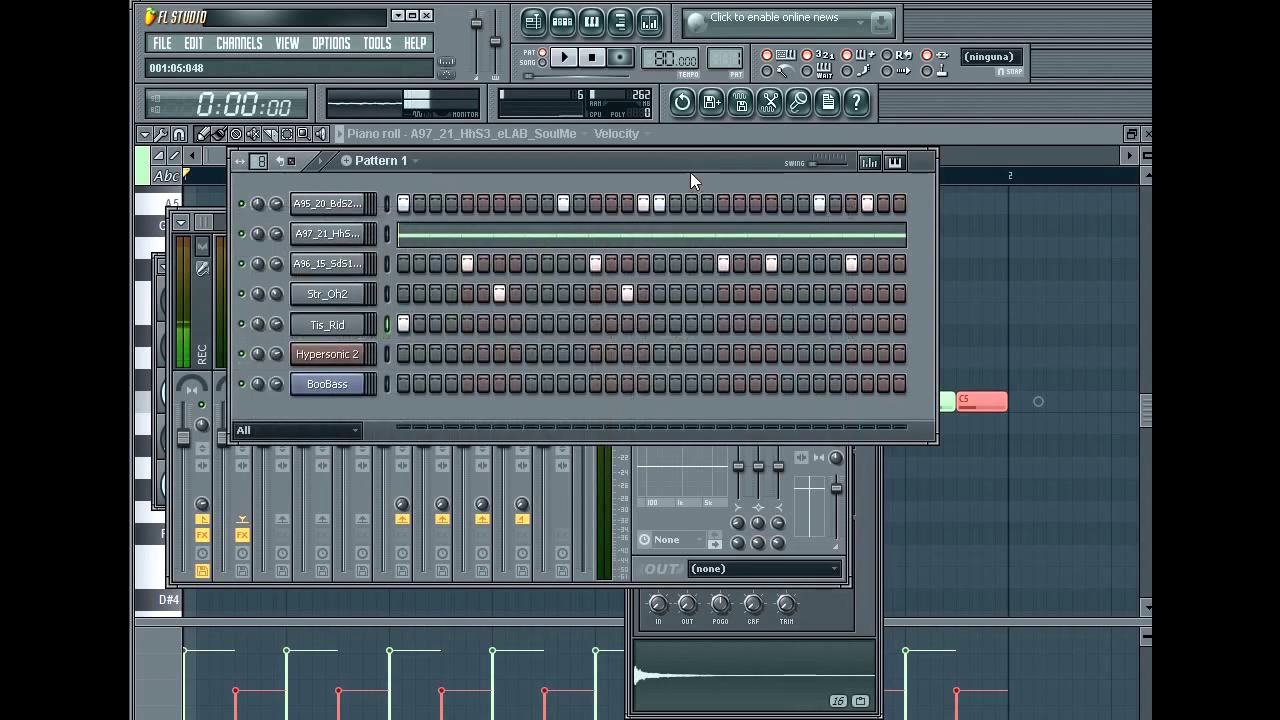
key(space)
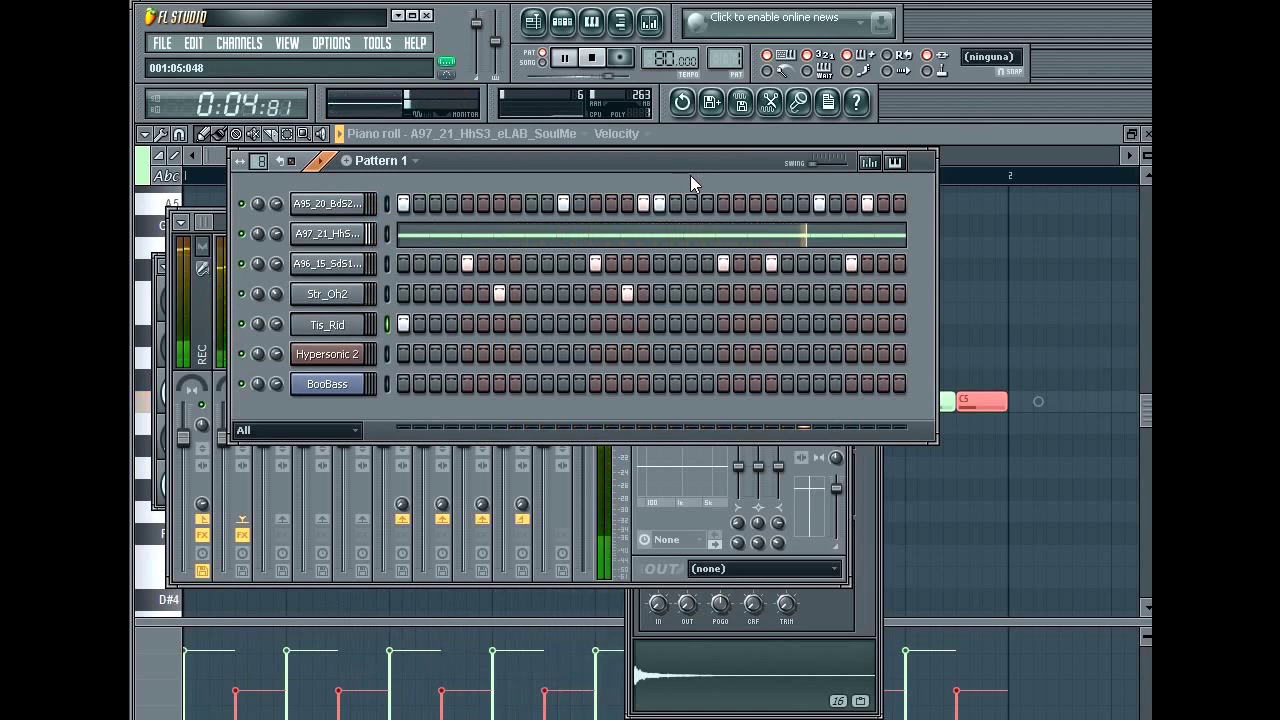
key(space)
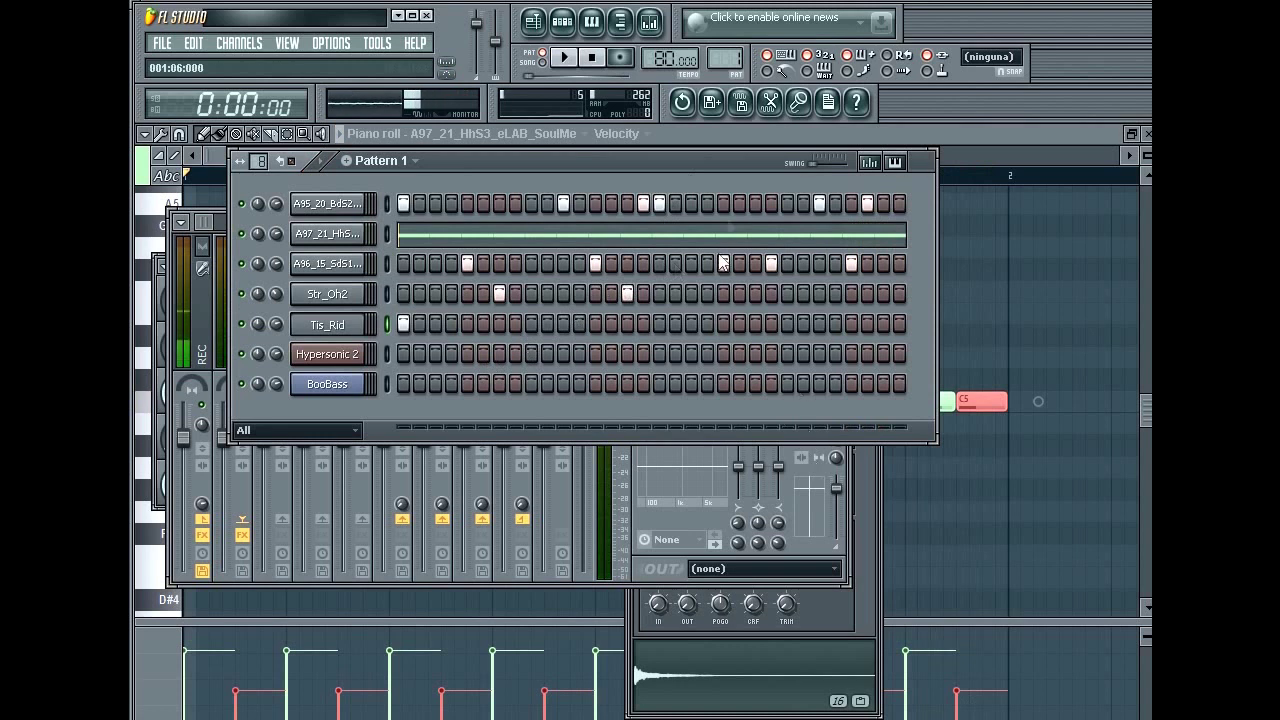
Load Fruity Parametric EQ 2 into the second effect slot of Insert 1
click(649, 21)
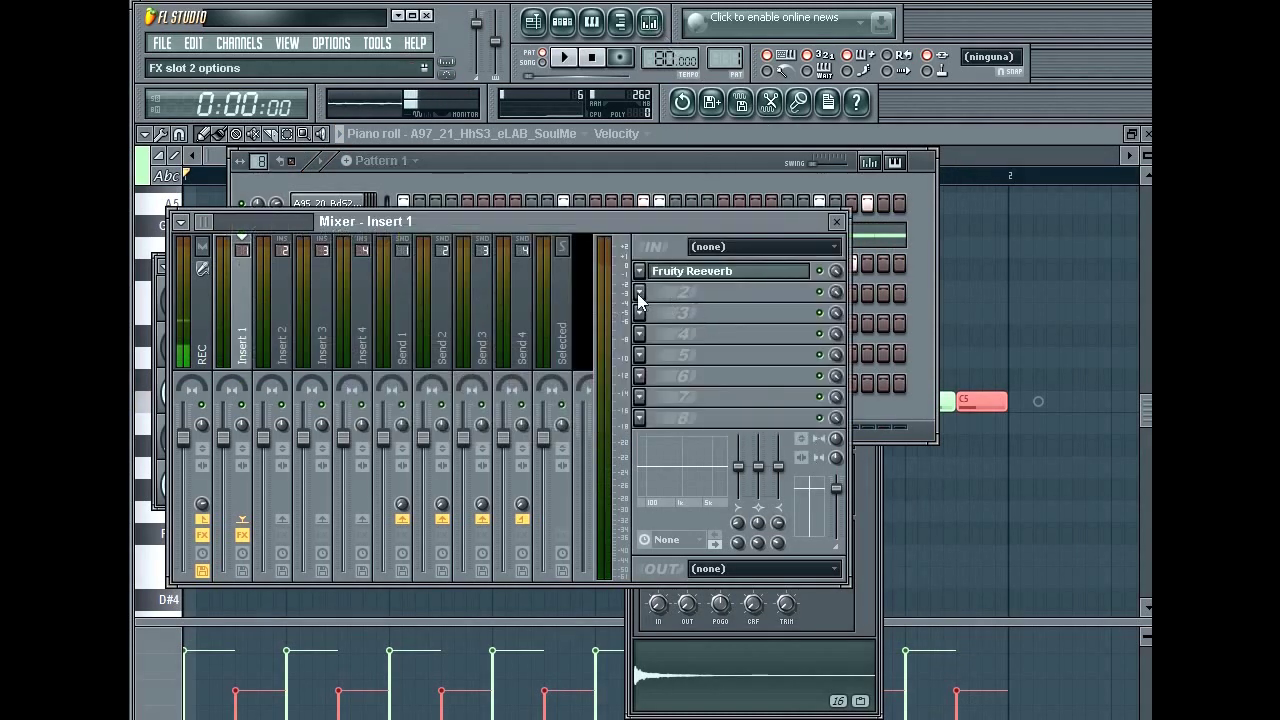
click(639, 294)
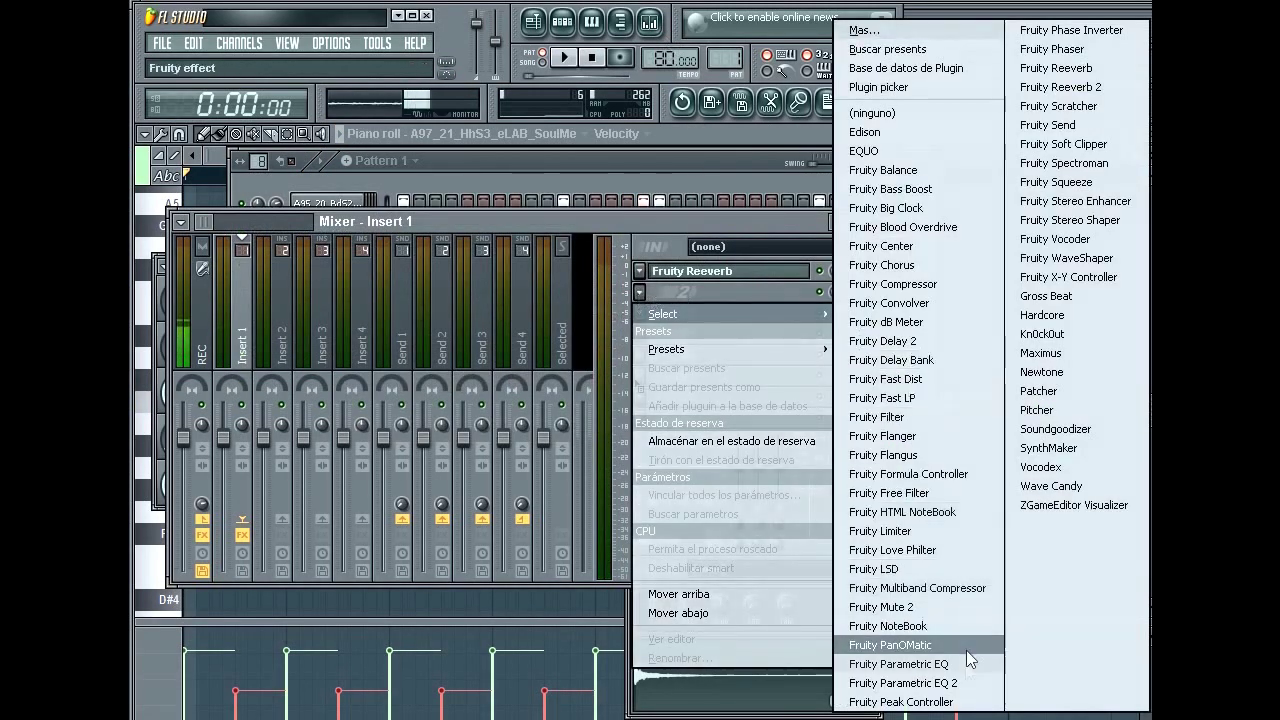
click(958, 684)
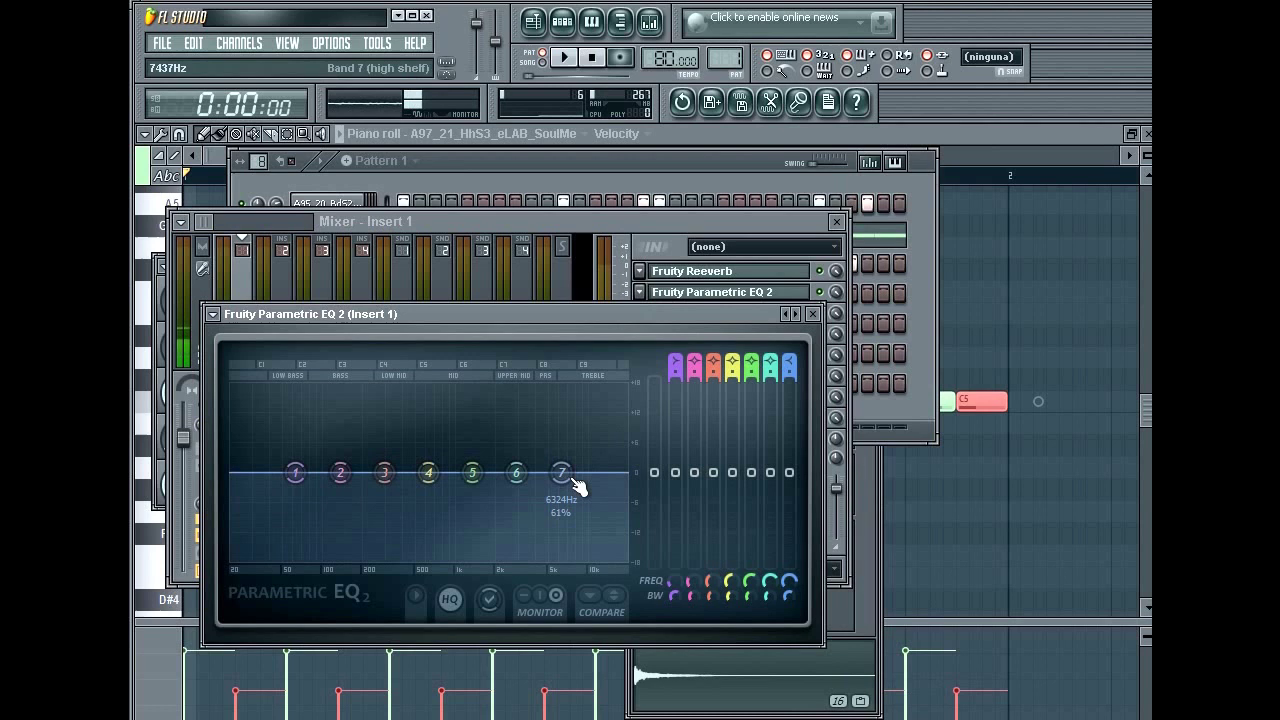
Lower high-shelf band 7 of the Parametric EQ 2 fully and place it at about 3 kHz while listening to the pattern
drag(578, 487, 434, 597)
key(space)
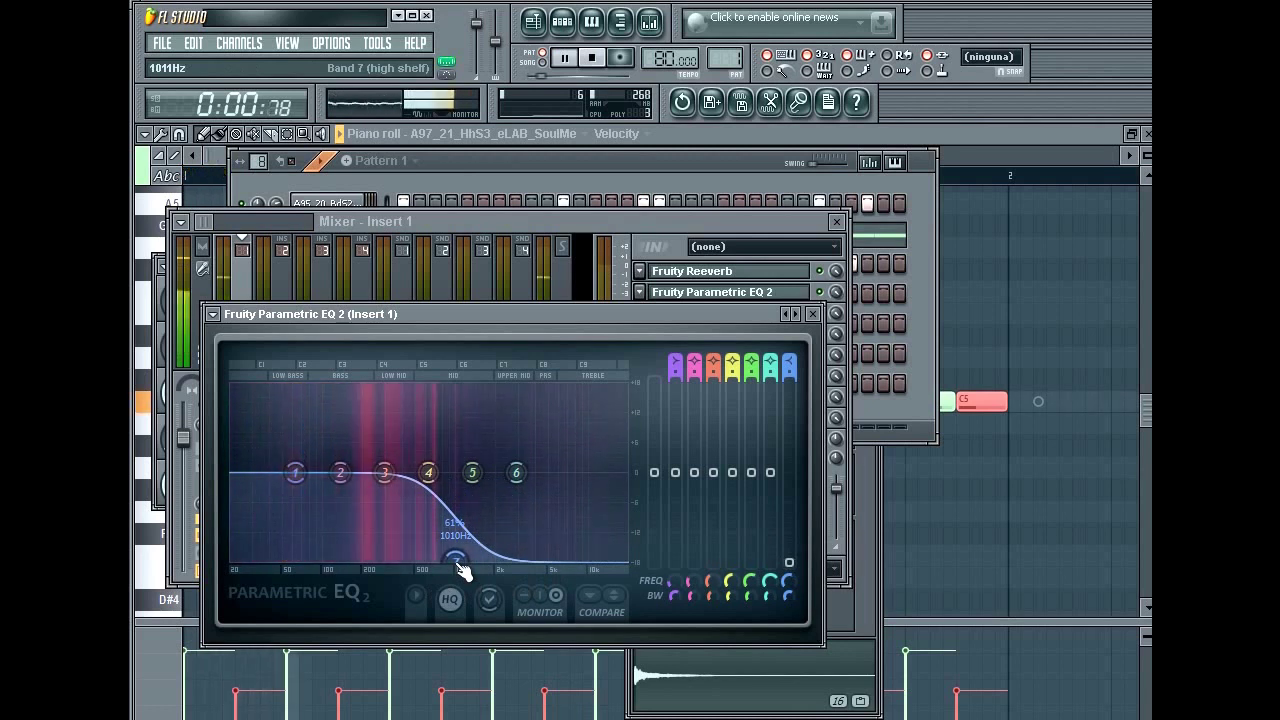
drag(460, 566, 512, 571)
right_click(512, 570)
click(504, 560)
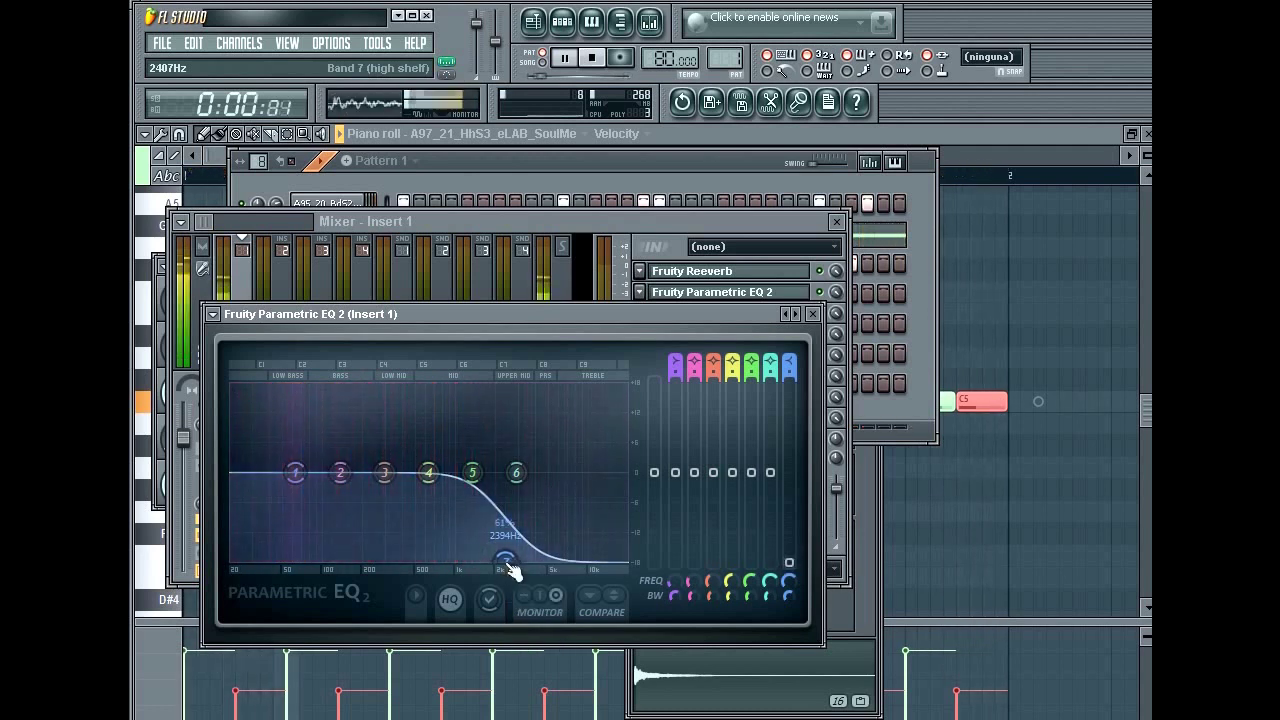
mouse_move(512, 570)
mouse_down()
mouse_move(533, 580)
mouse_move(534, 567)
mouse_move(572, 562)
mouse_move(516, 590)
mouse_move(526, 573)
mouse_up()
key(space)
Set the order of Parametric EQ 2's band 7 to Steep 8 and play the pattern
right_click(526, 568)
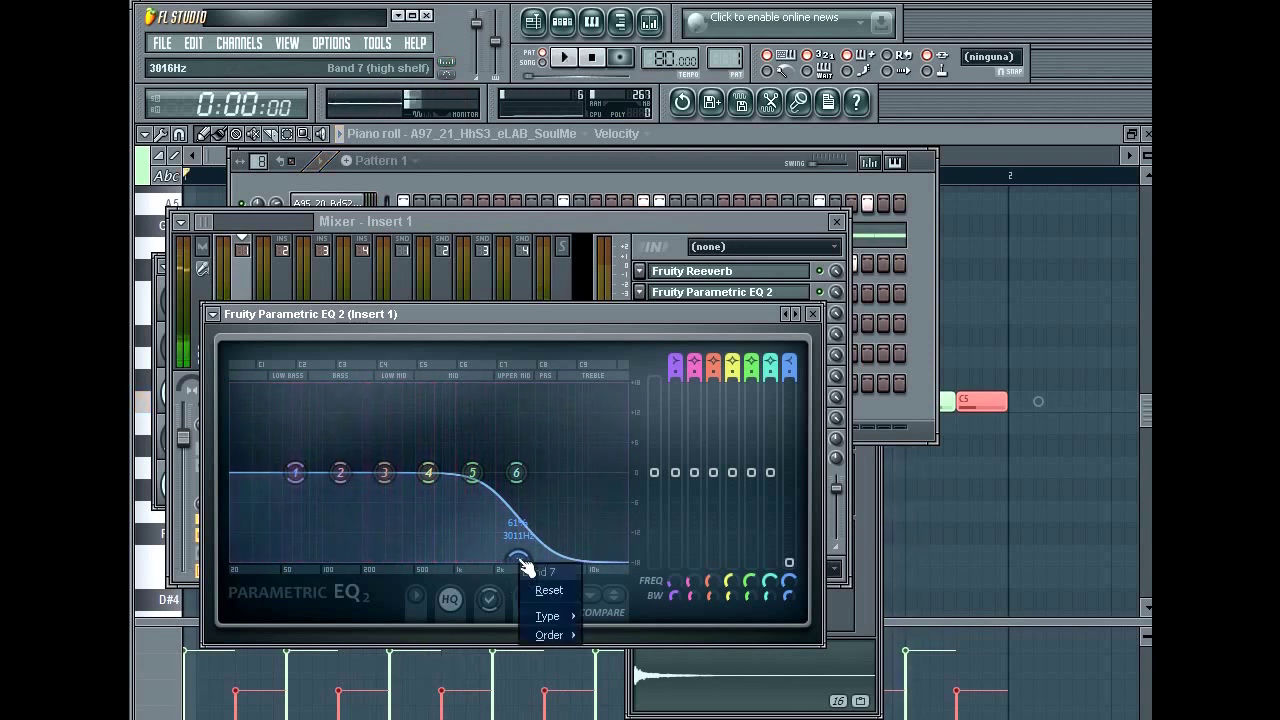
mouse_move(563, 634)
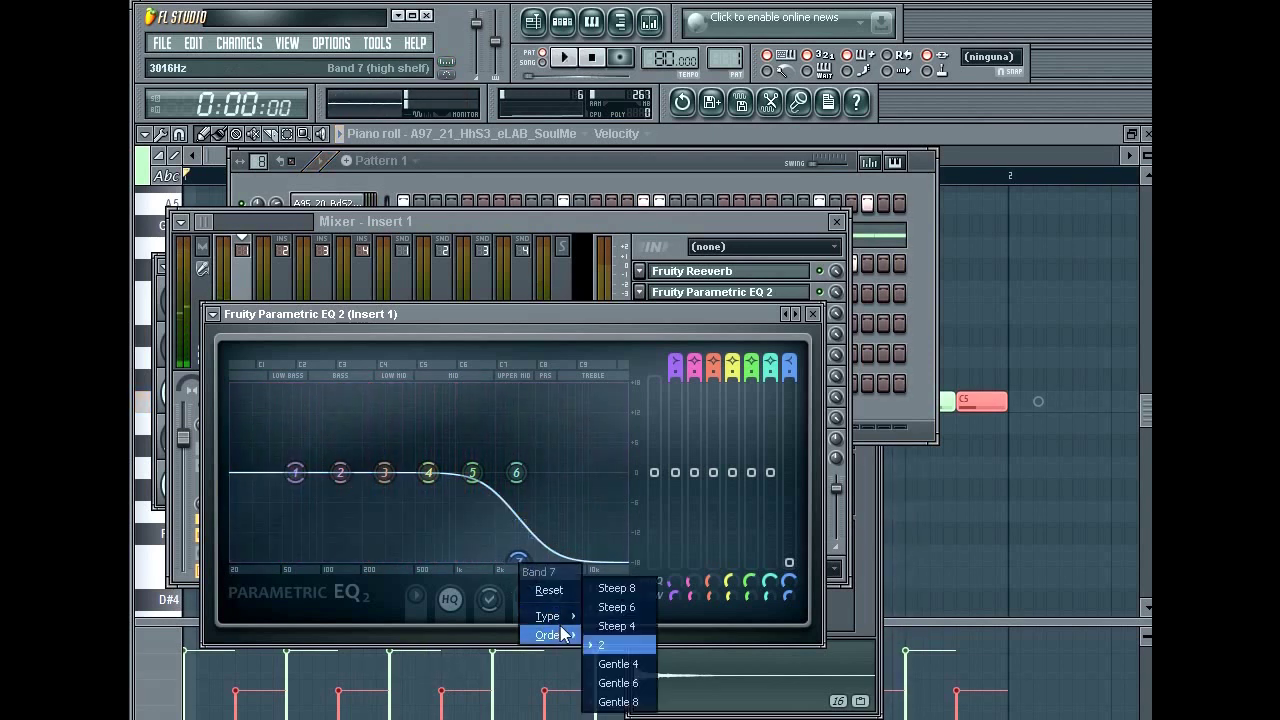
click(640, 589)
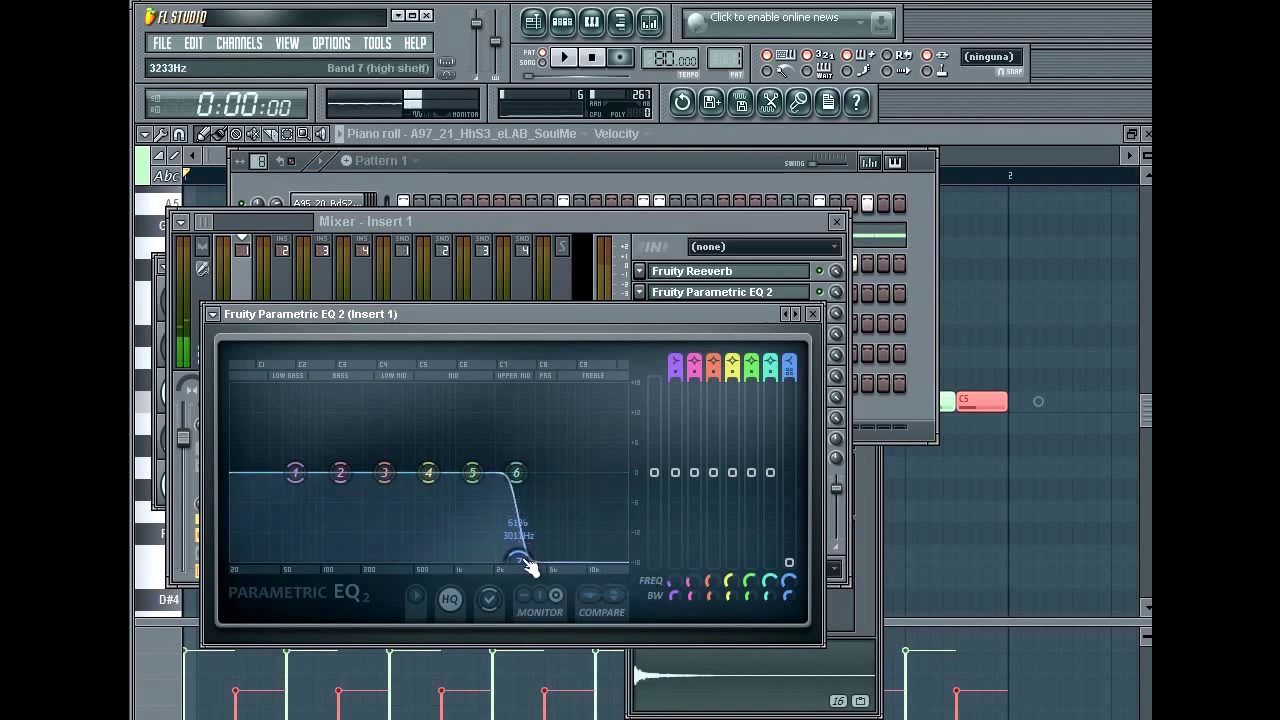
key(space)
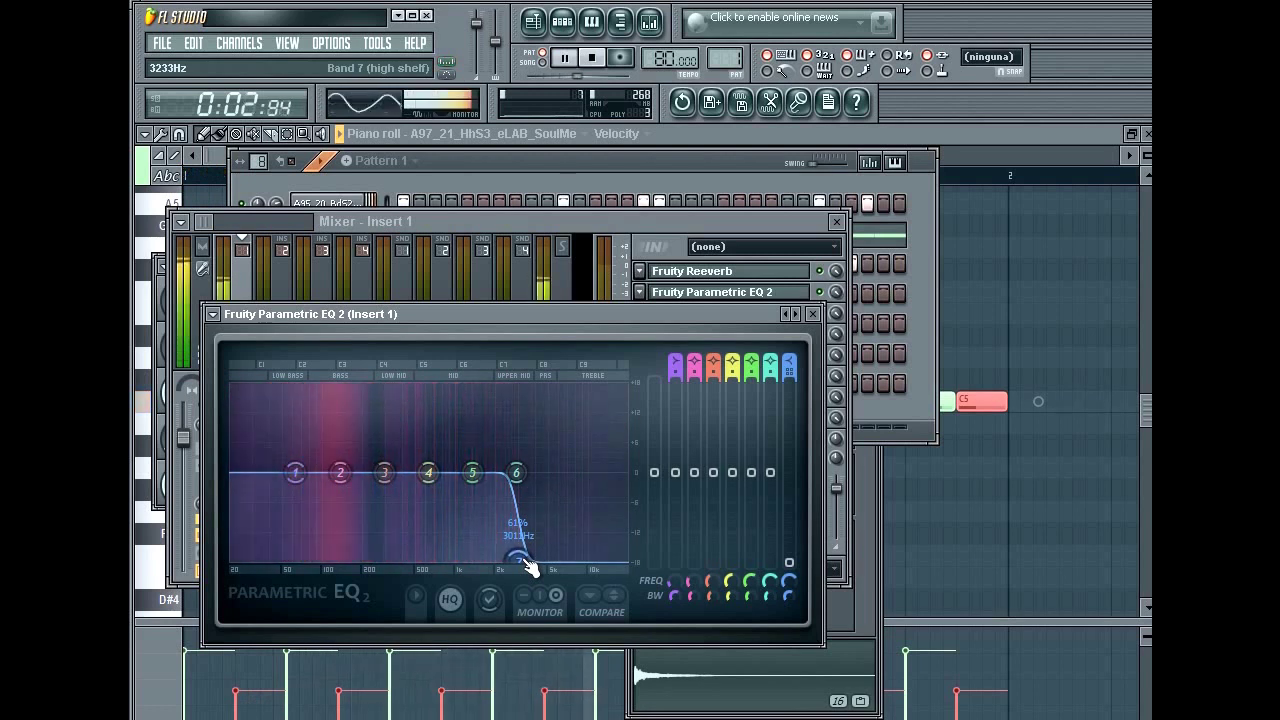
Stop playback and load Soundgoodizer into the third effect slot of mixer track Insert 1
click(748, 223)
key(space)
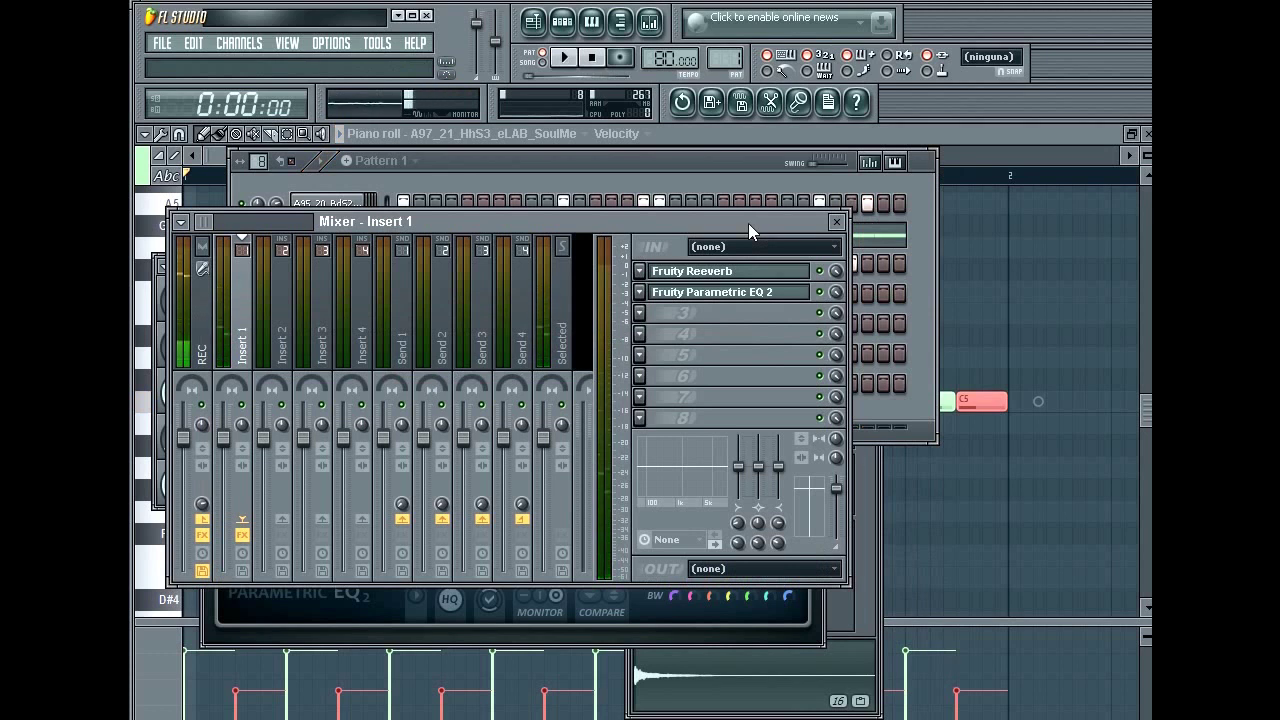
click(640, 314)
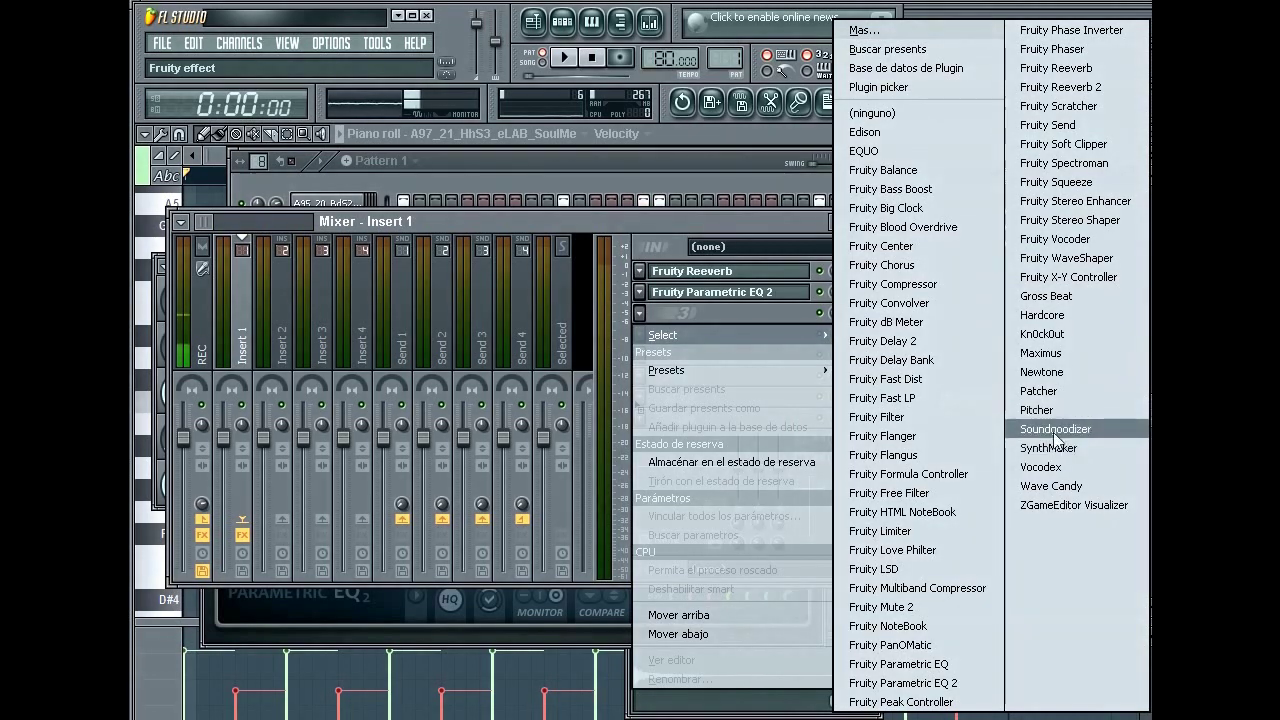
click(1079, 430)
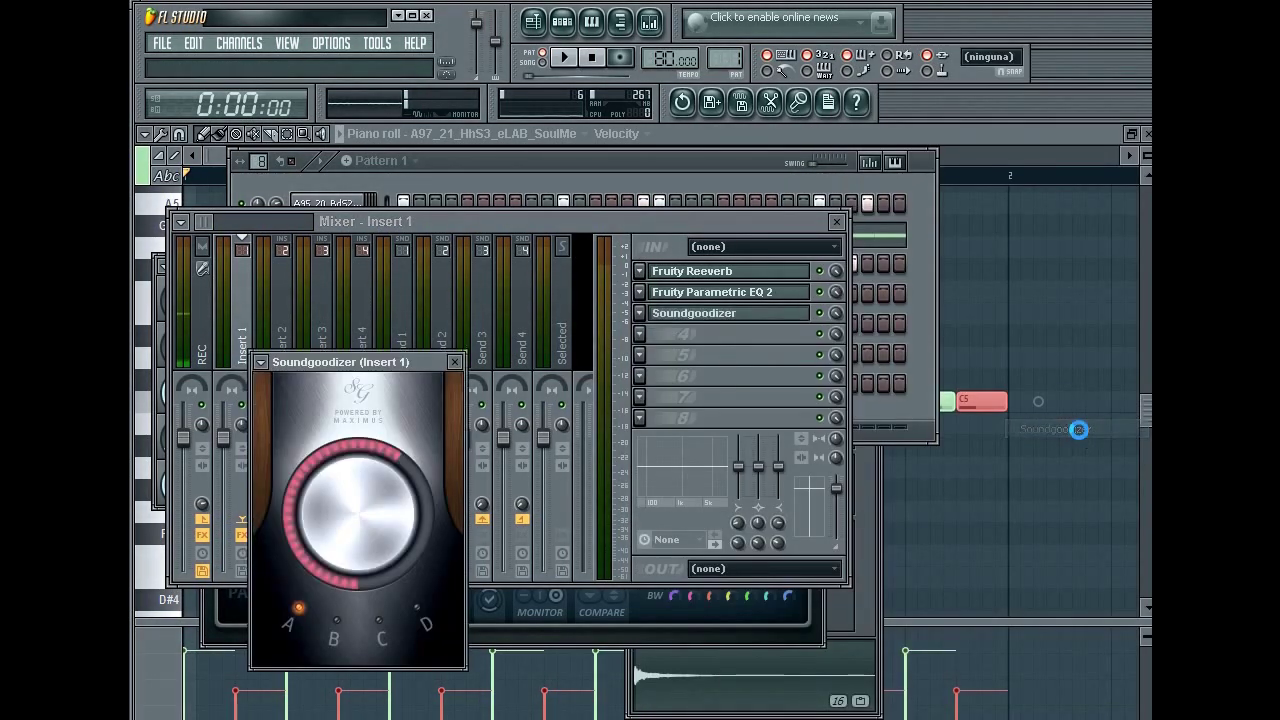
Bring the Pattern 1 channel list forward and play the pattern twice to hear the drums with Soundgoodizer
click(696, 176)
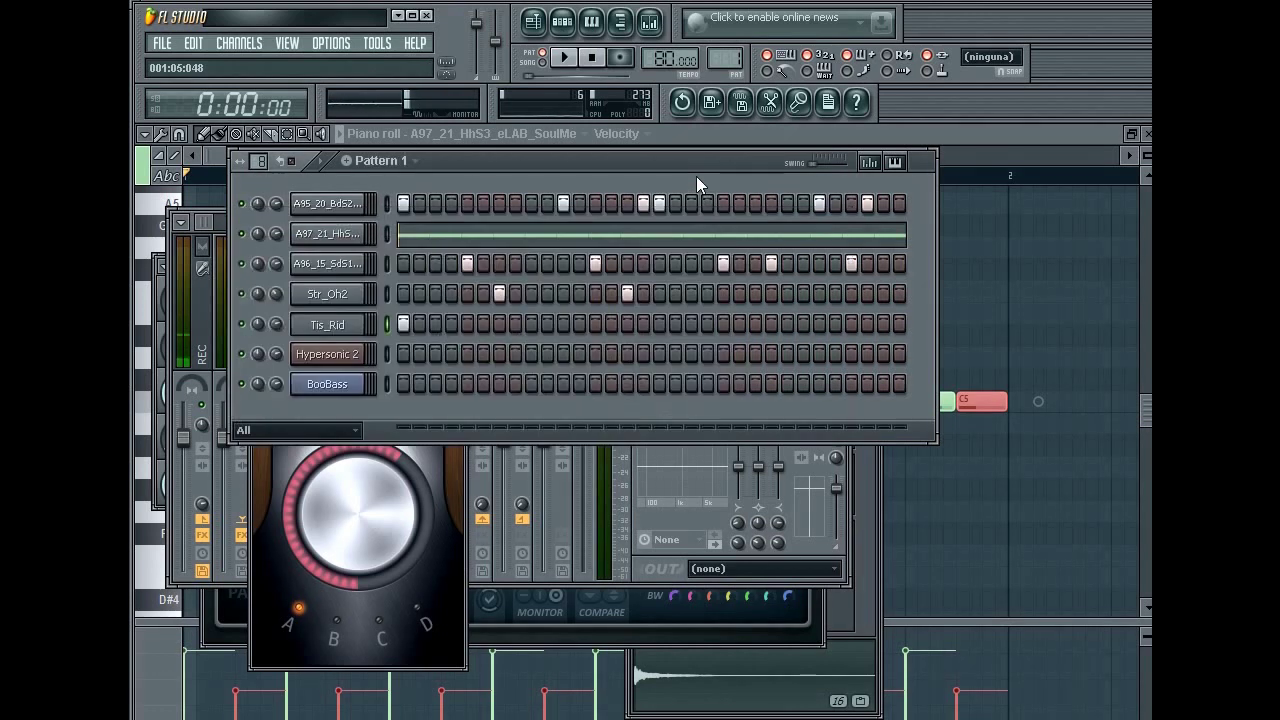
key(space)
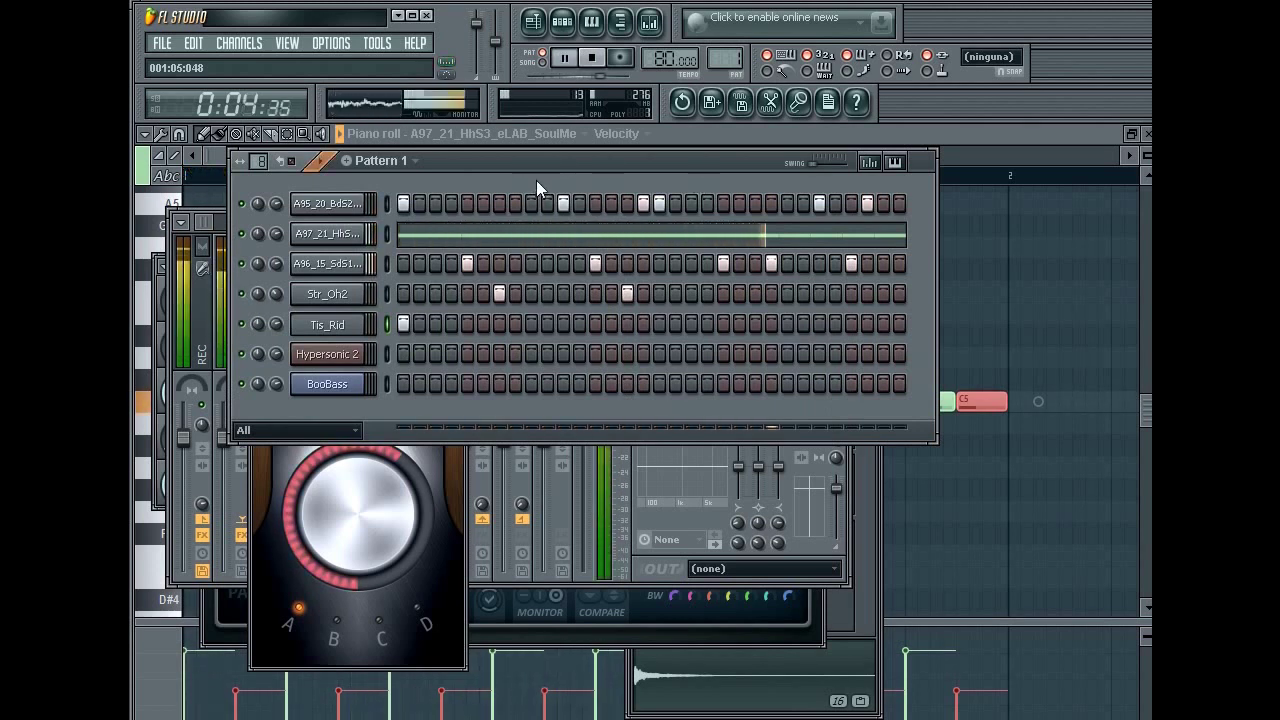
key(space)
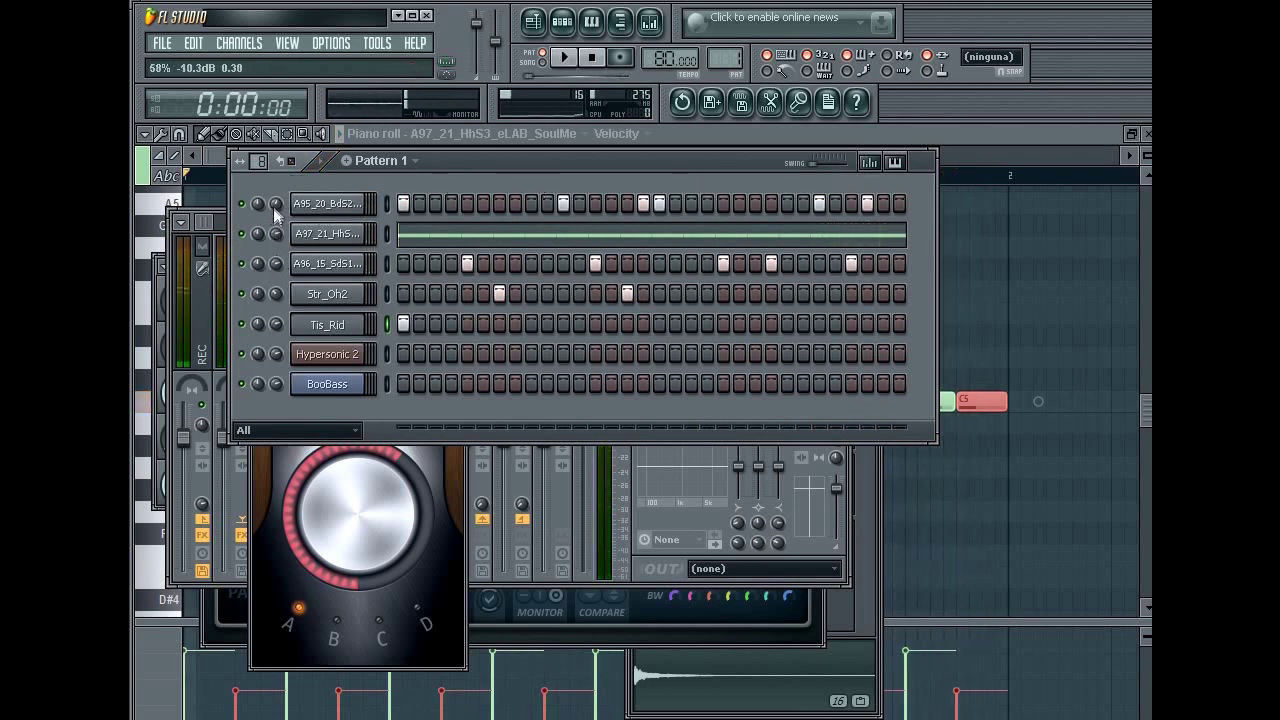
key(space)
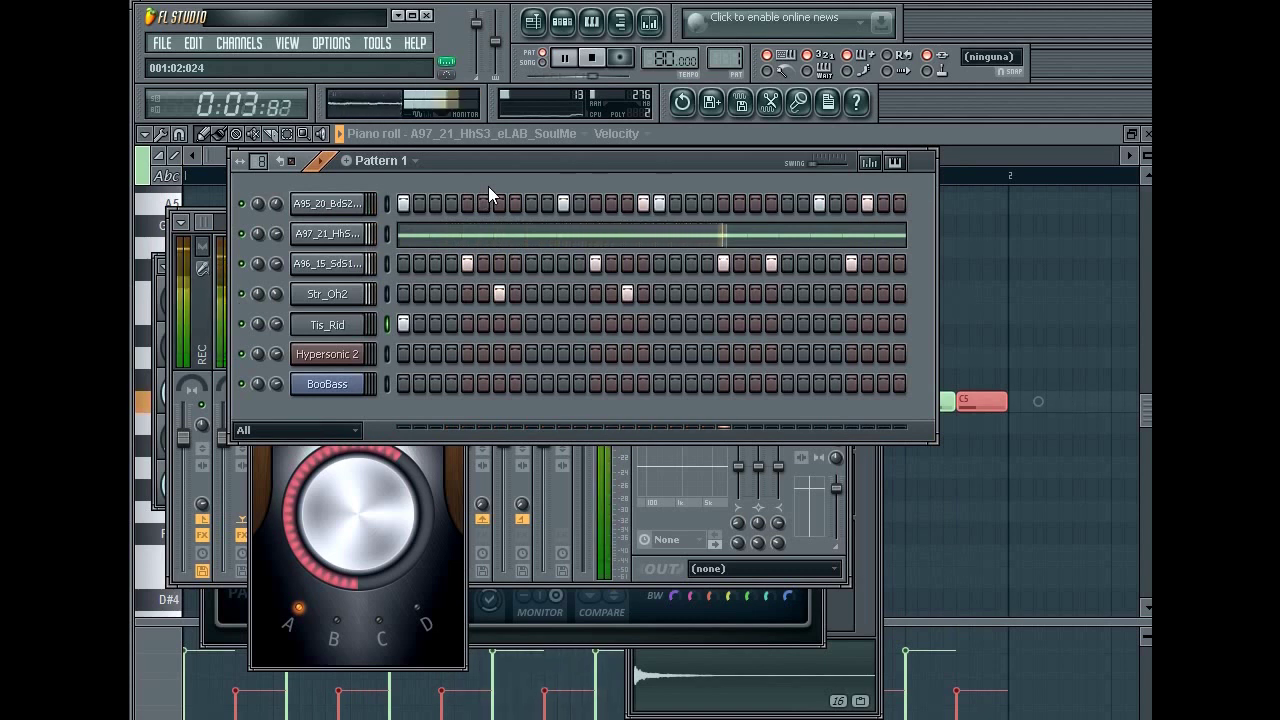
key(space)
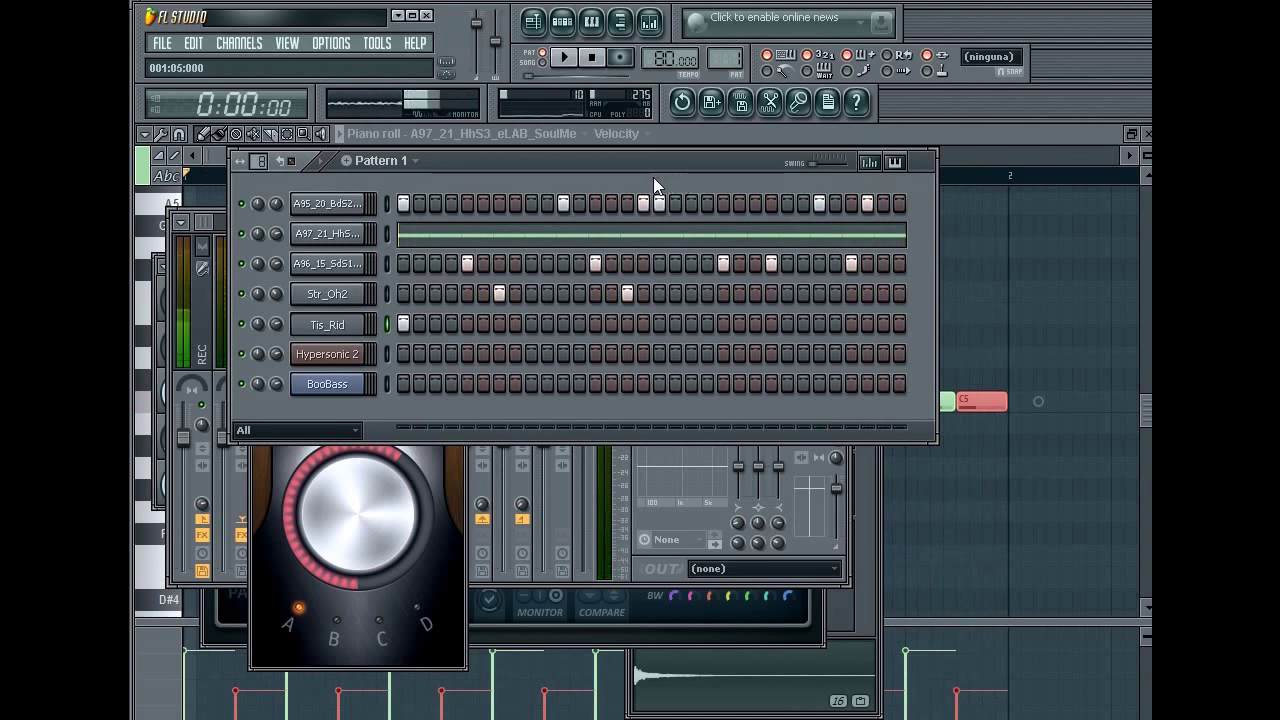
Open the Hypersonic 2 instrument and load the Acoustic Pianos patch Concert Hall Grand Piano into part 1
click(333, 357)
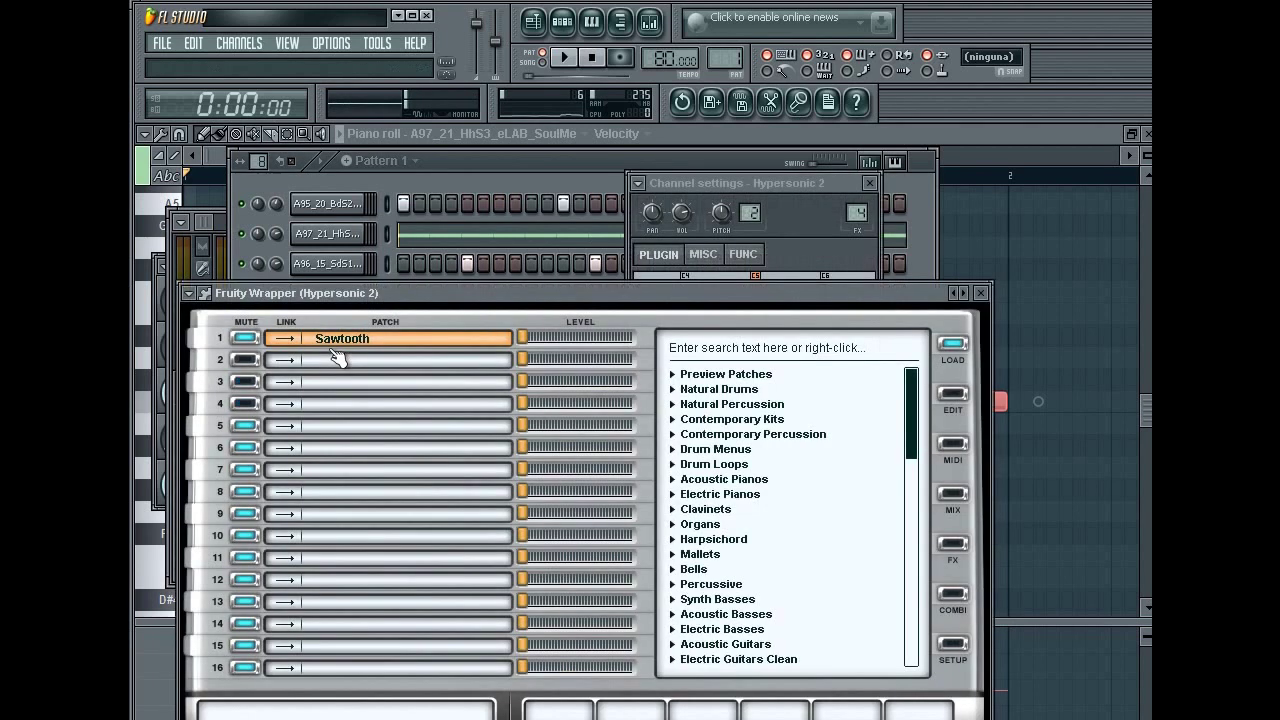
click(568, 166)
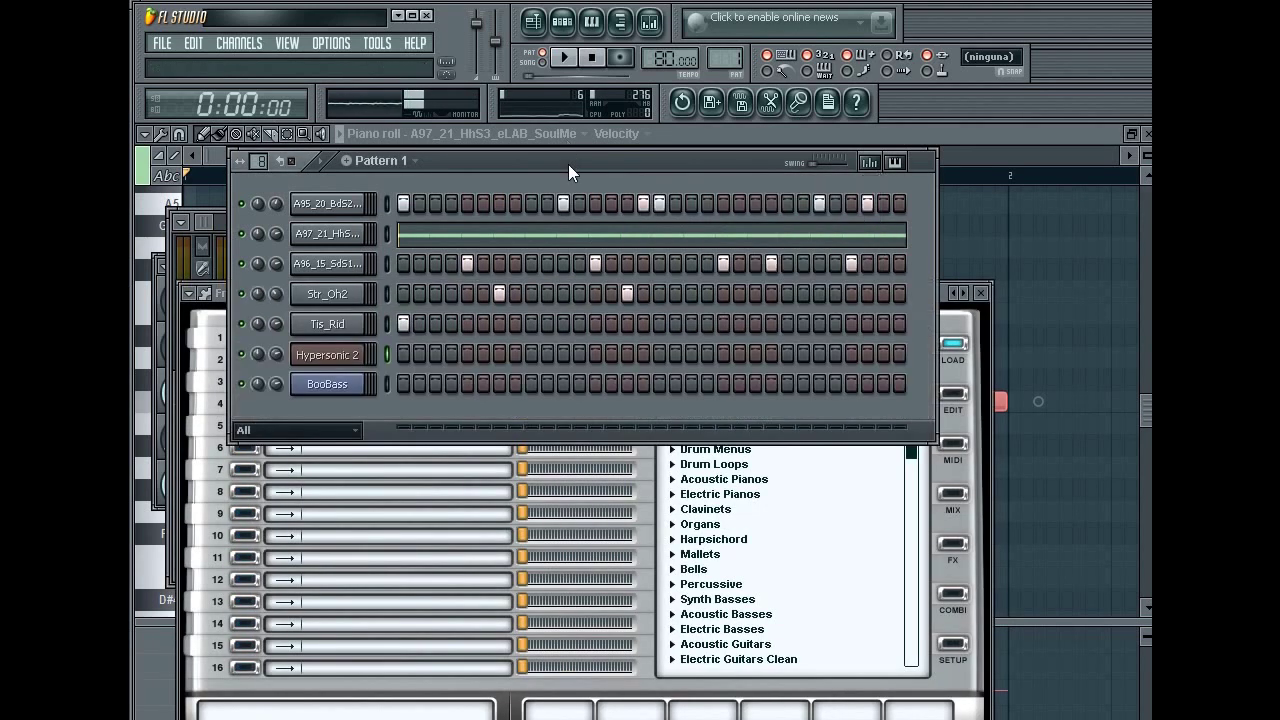
click(354, 360)
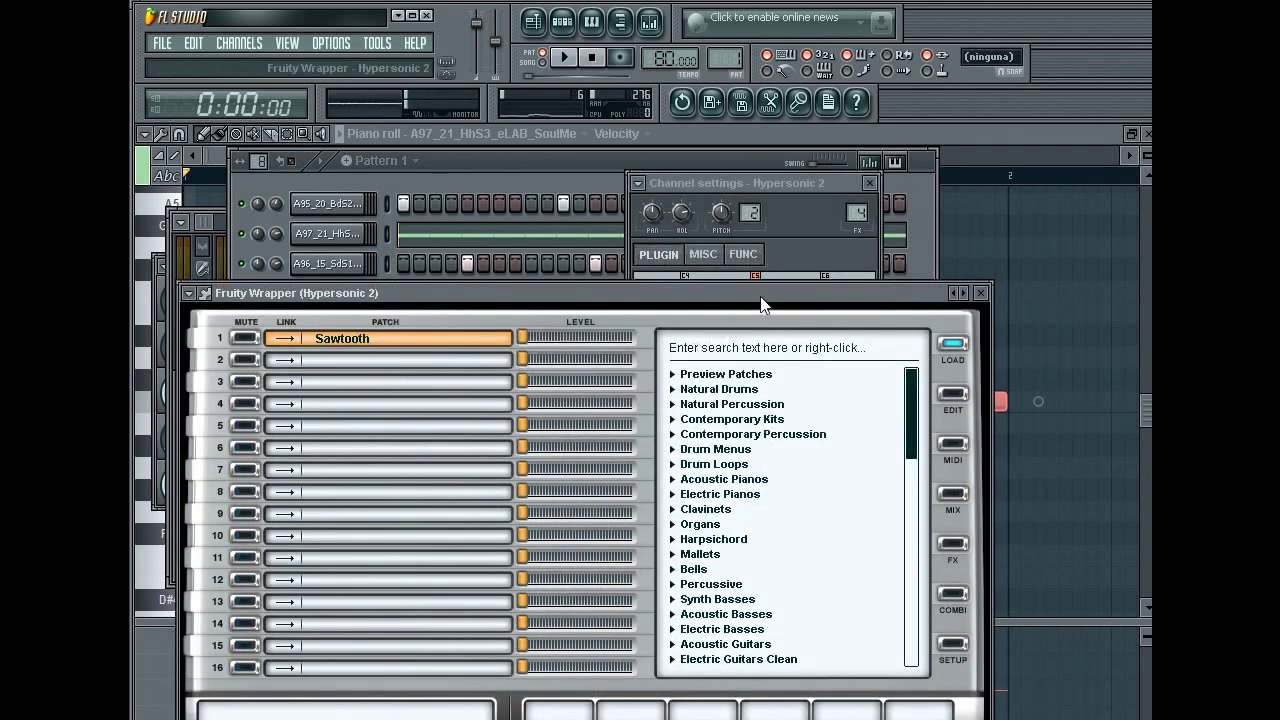
drag(760, 297, 747, 186)
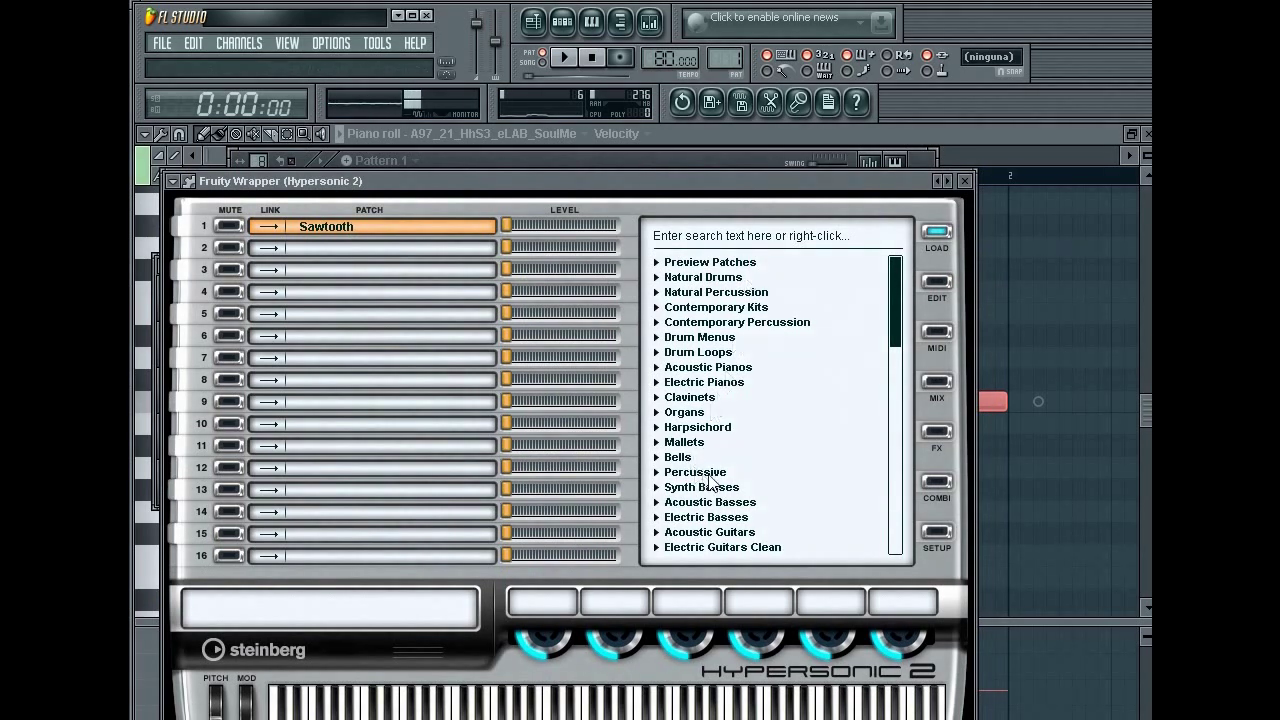
click(742, 368)
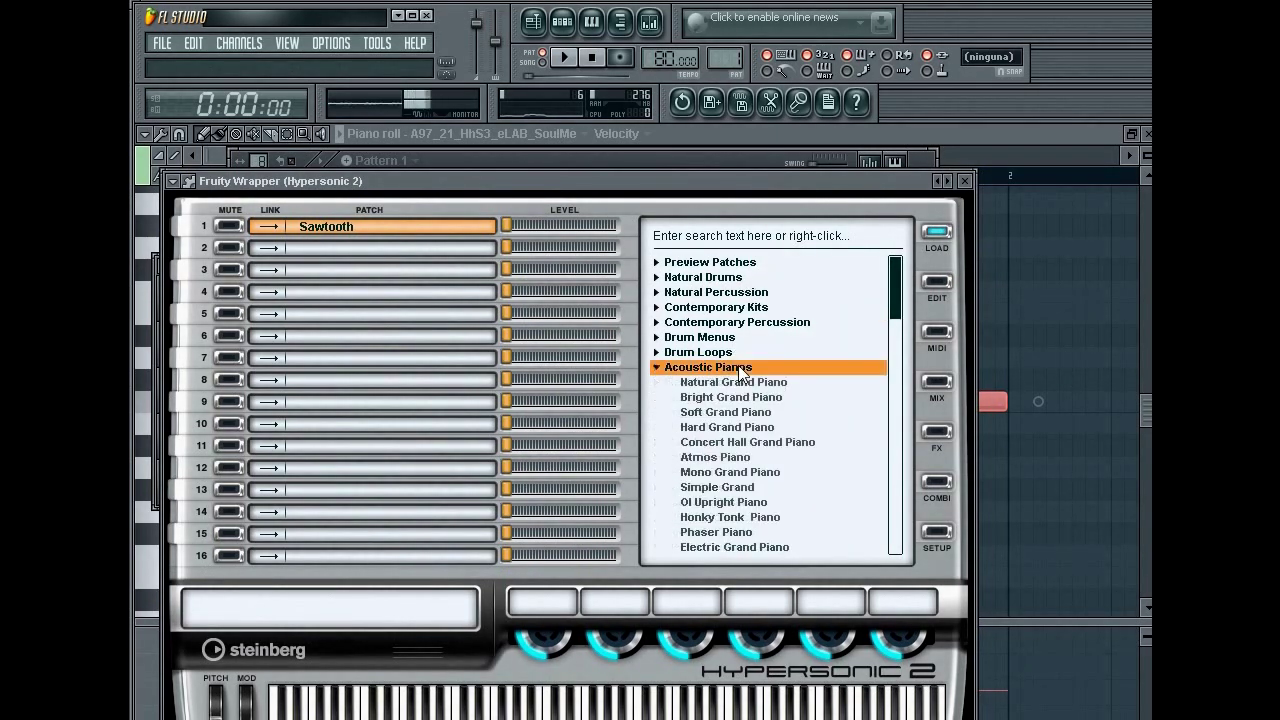
click(748, 442)
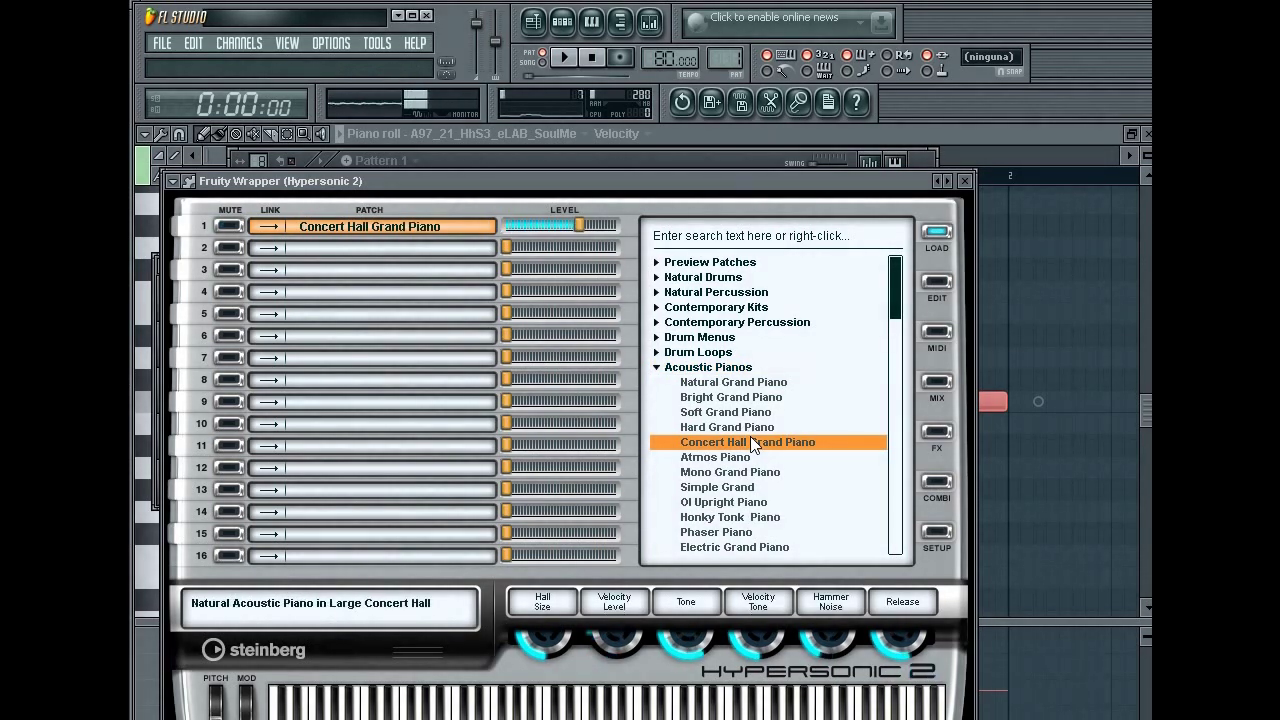
Open the Hypersonic 2 channel of Pattern 1 in the piano roll
click(562, 21)
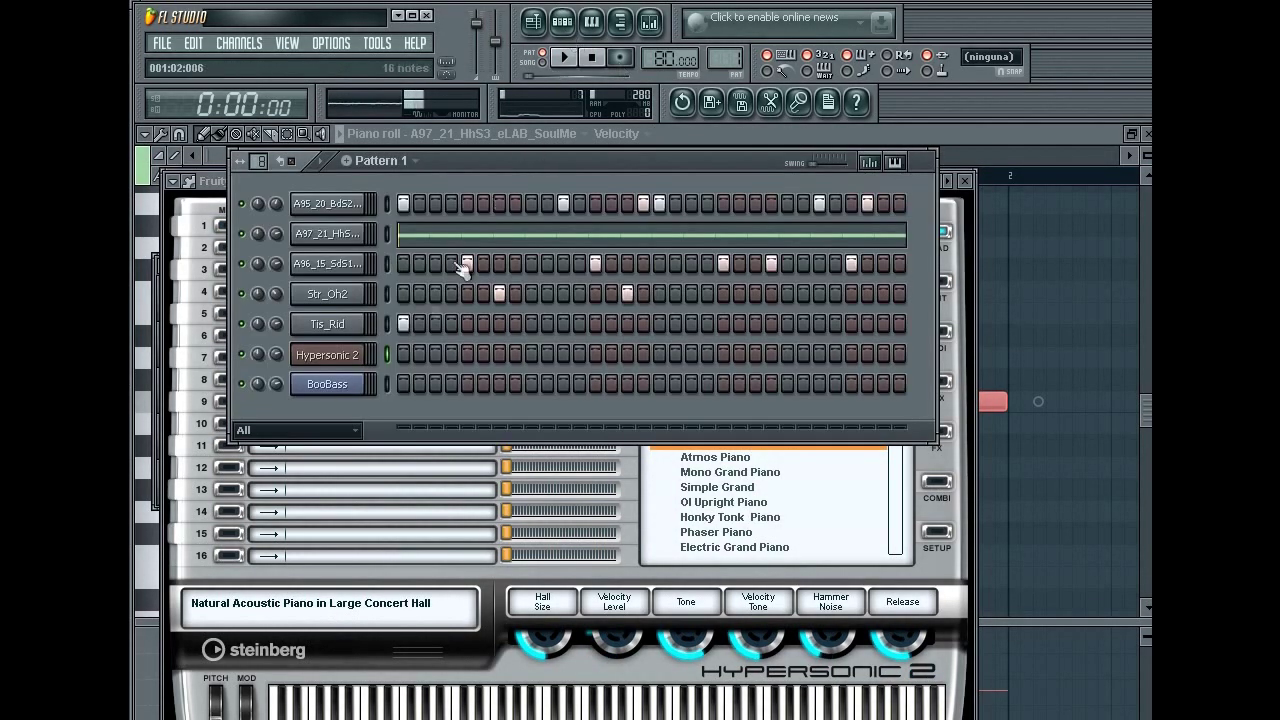
right_click(342, 358)
click(401, 350)
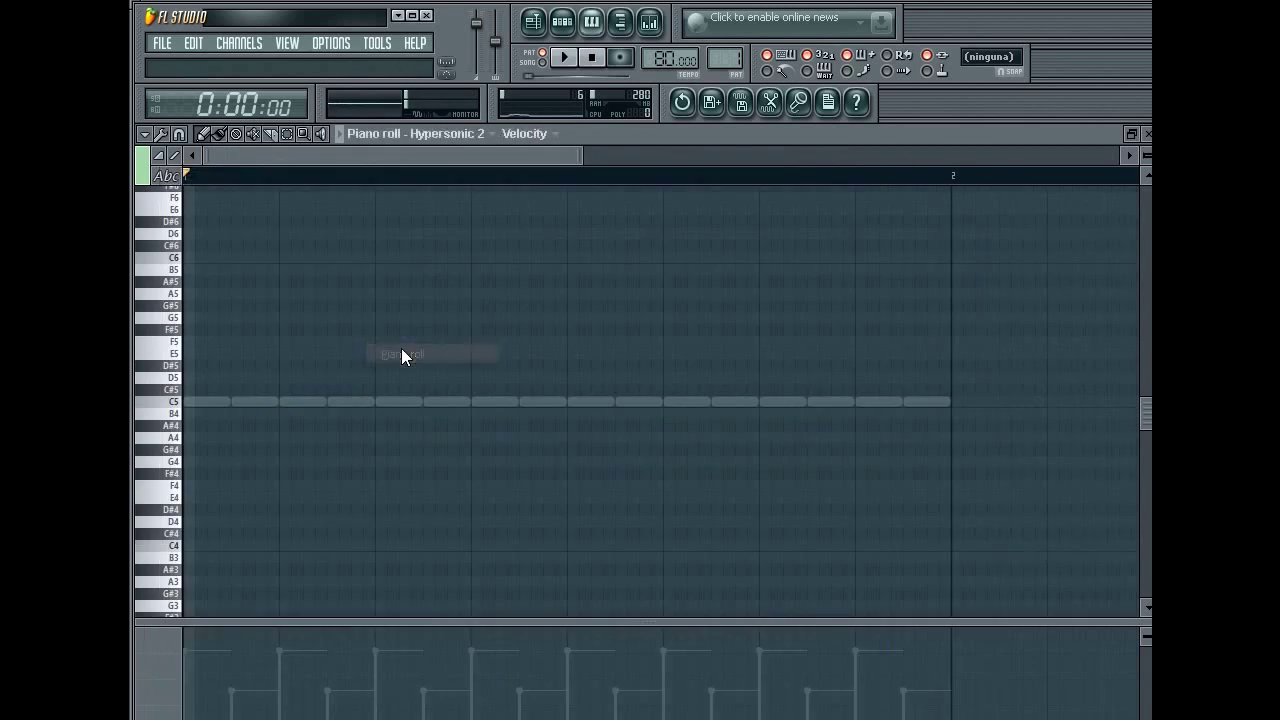
drag(584, 157, 513, 175)
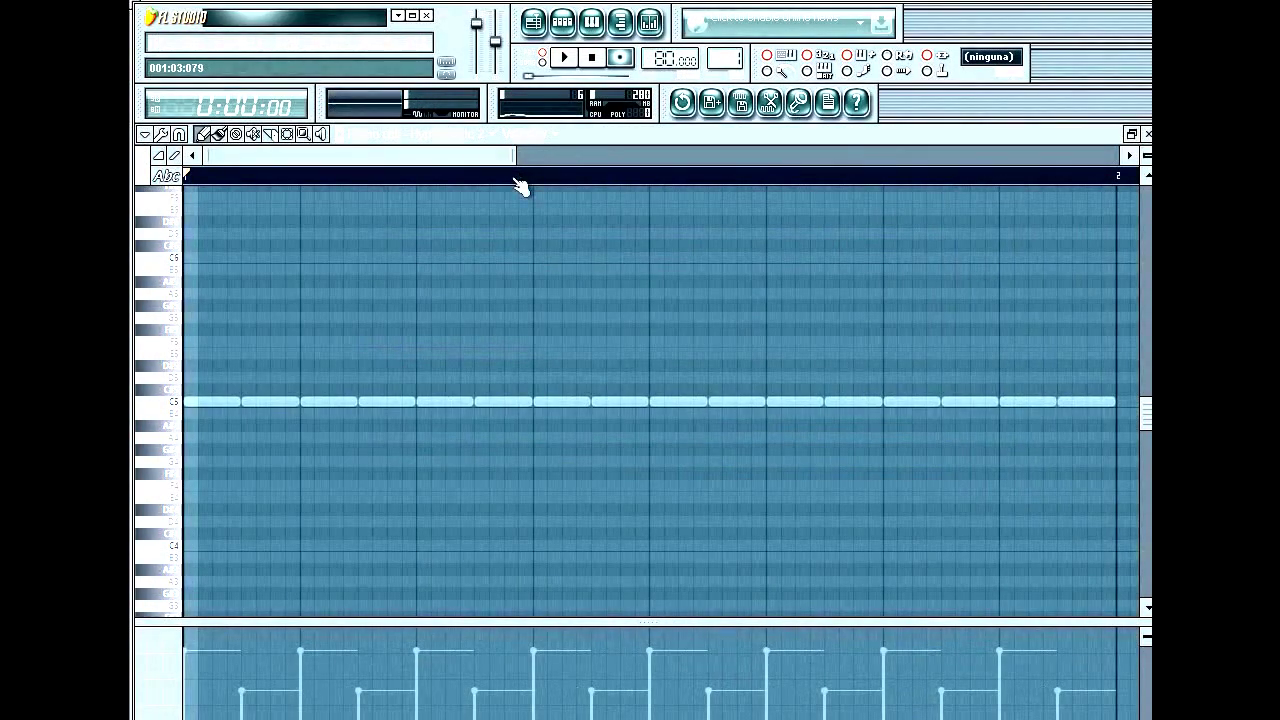
drag(513, 155, 508, 156)
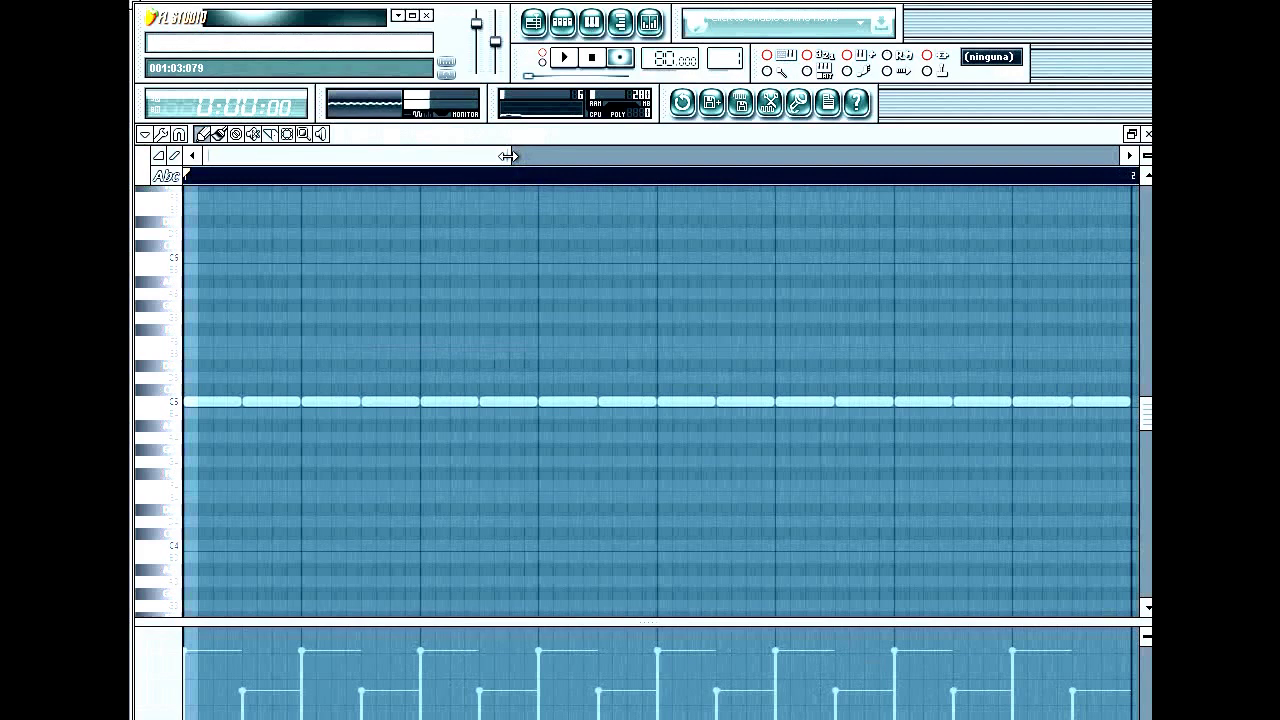
drag(508, 151, 510, 151)
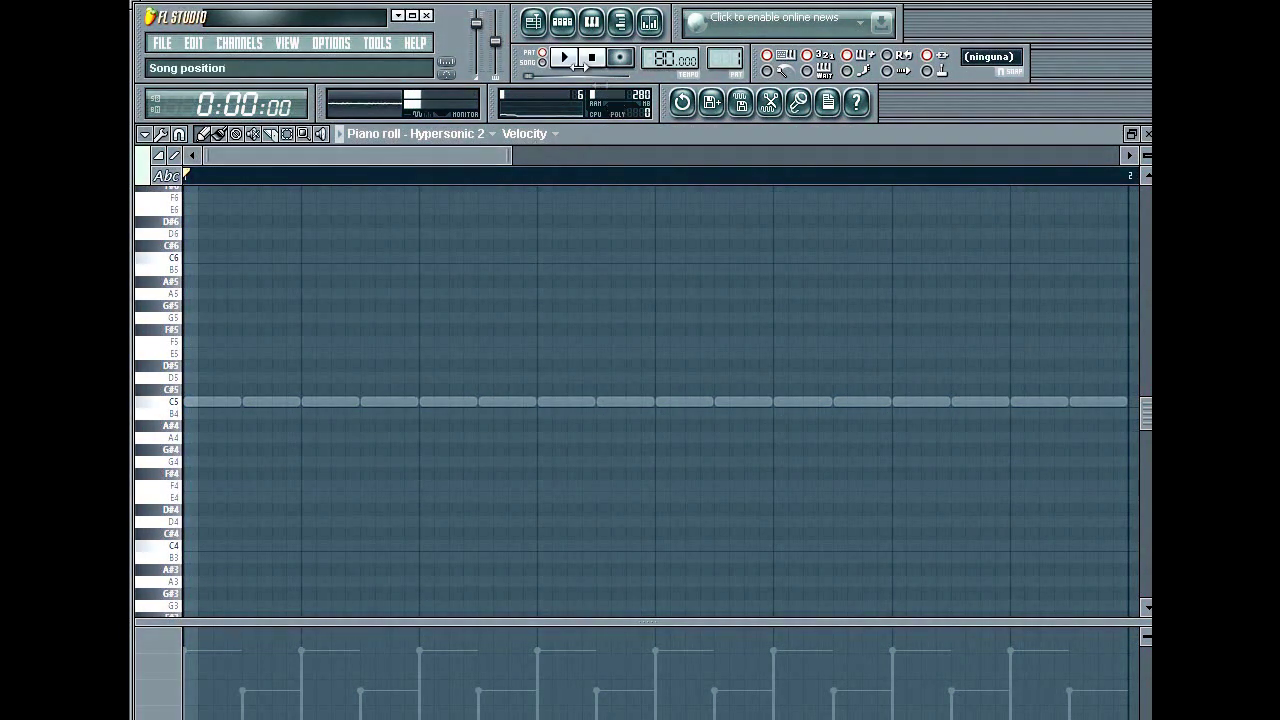
Solo the Str_Oh2 channel in Pattern 1 and play the pattern
click(562, 21)
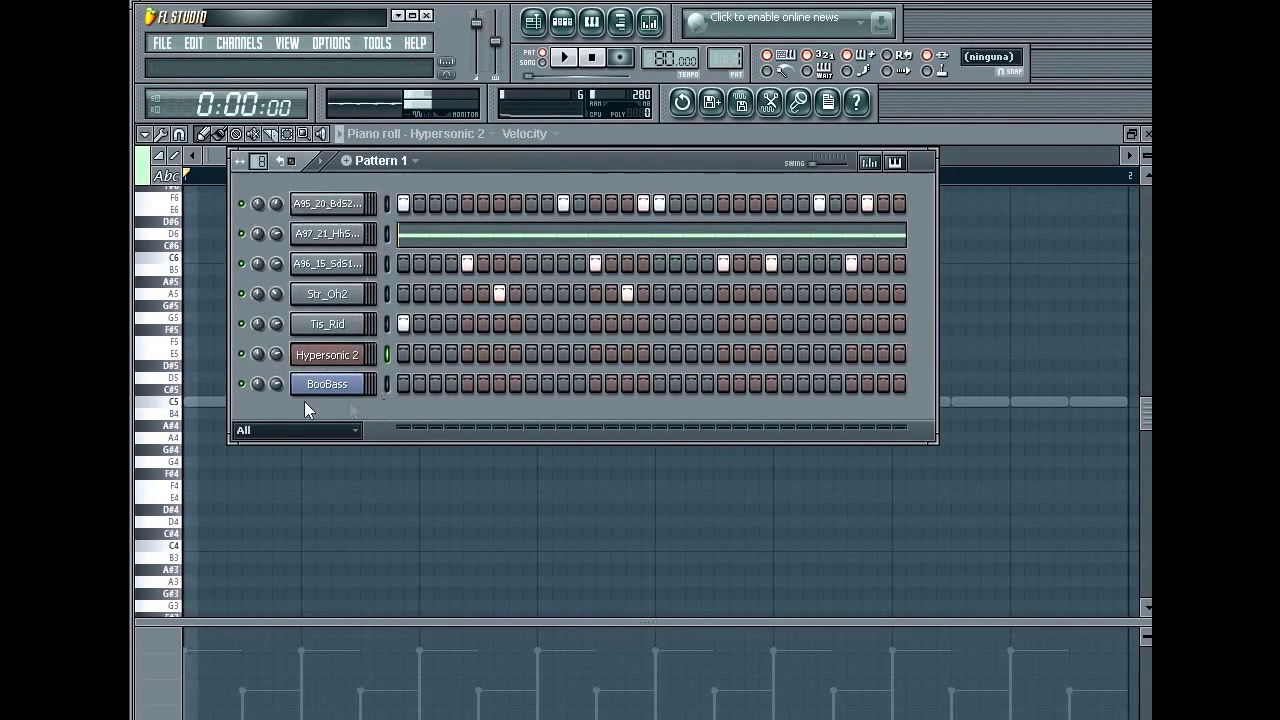
right_click(243, 296)
click(250, 307)
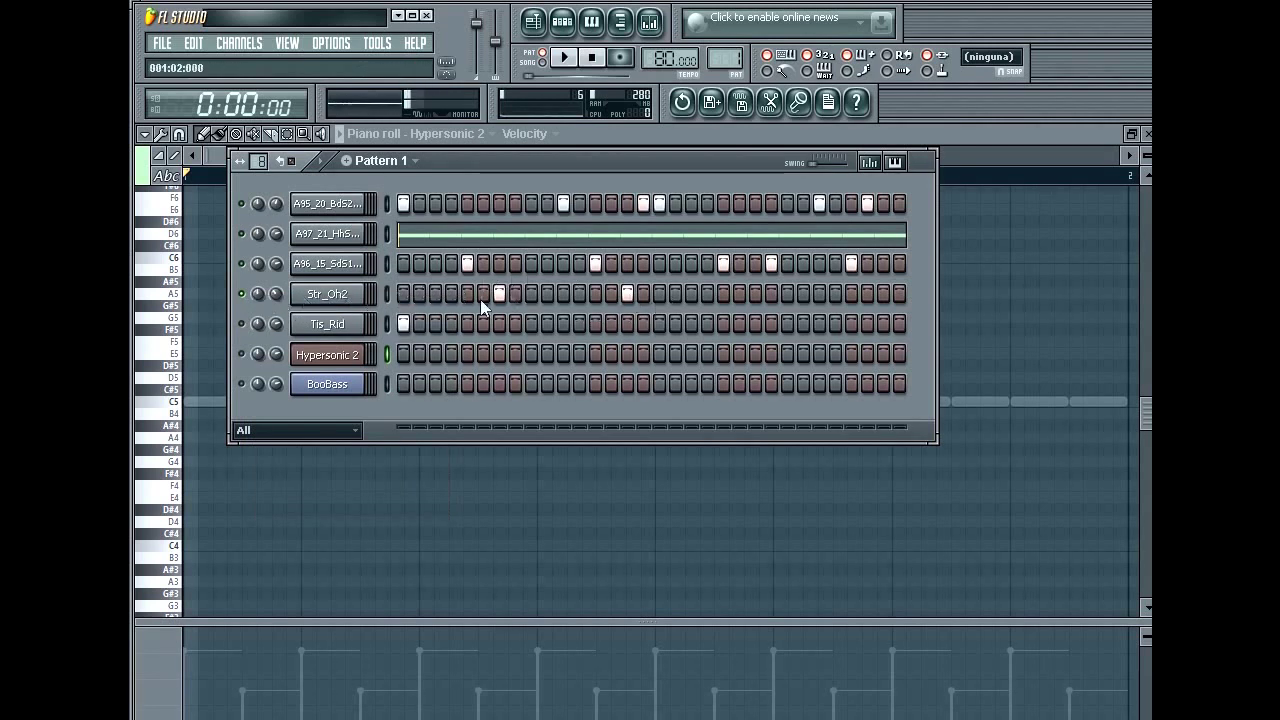
key(space)
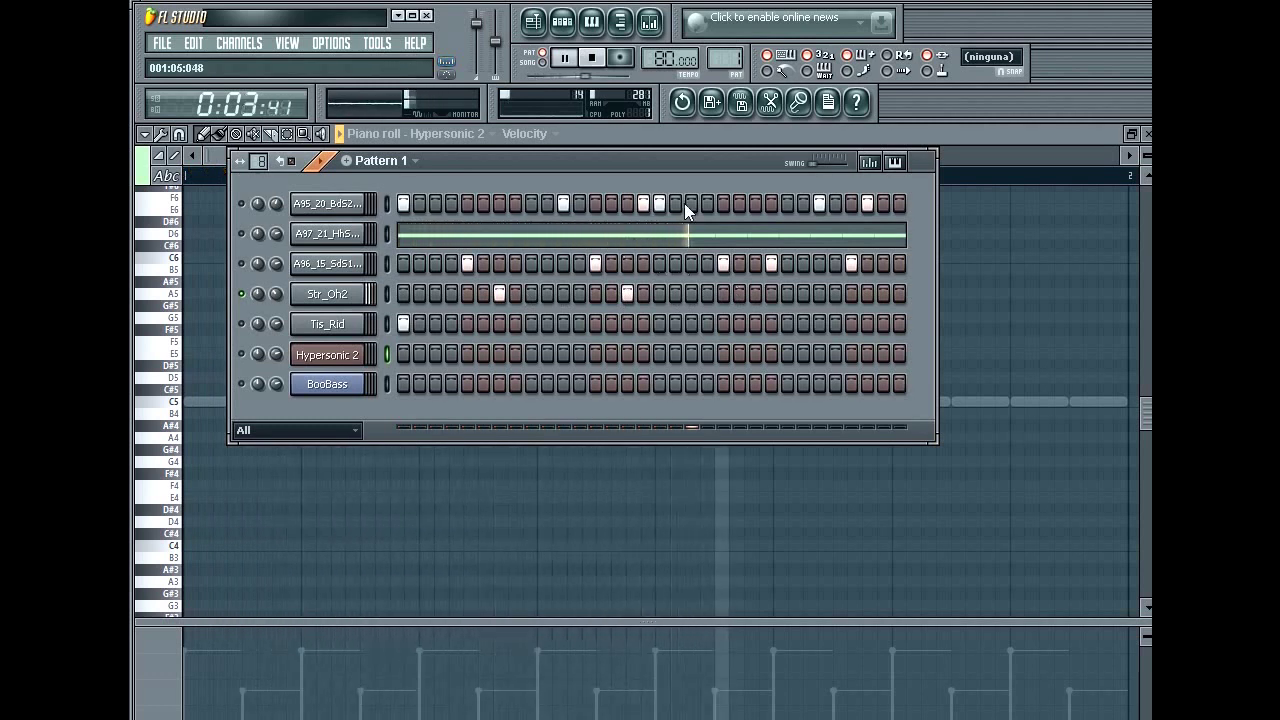
key(space)
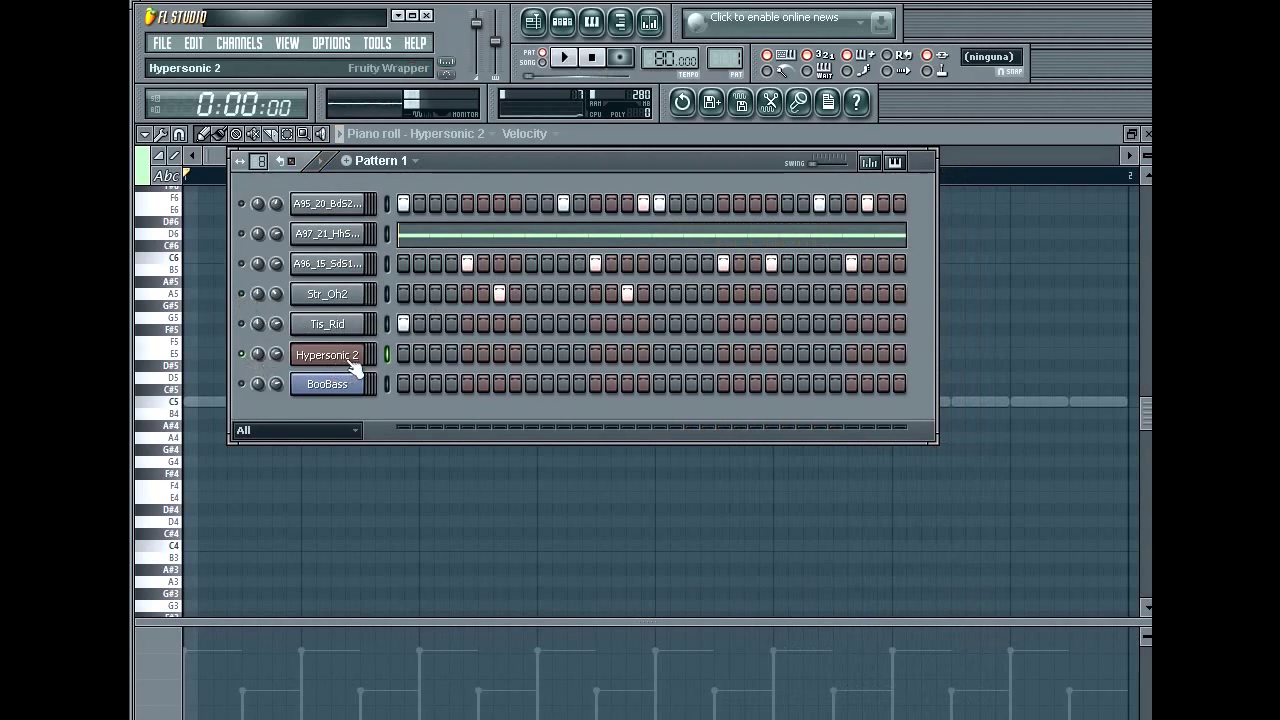
Return to the Hypersonic 2 piano roll and briefly start and stop playback
click(214, 163)
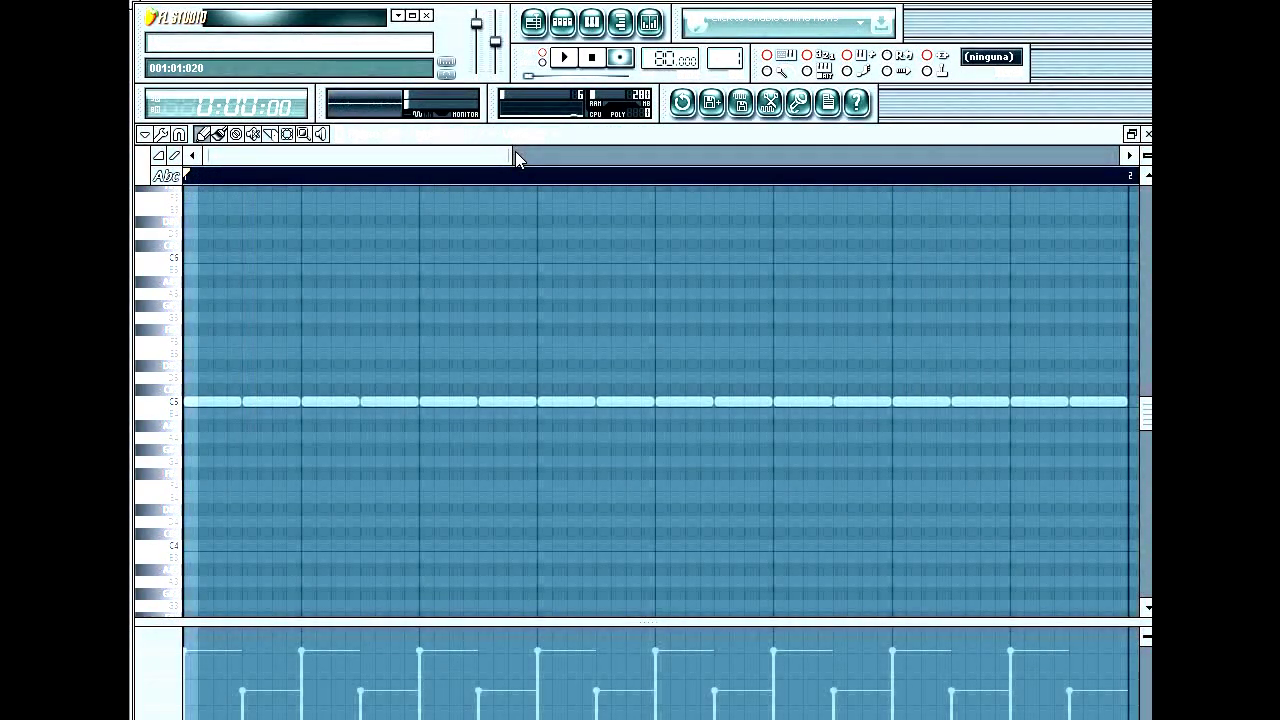
key(space)
key(space)
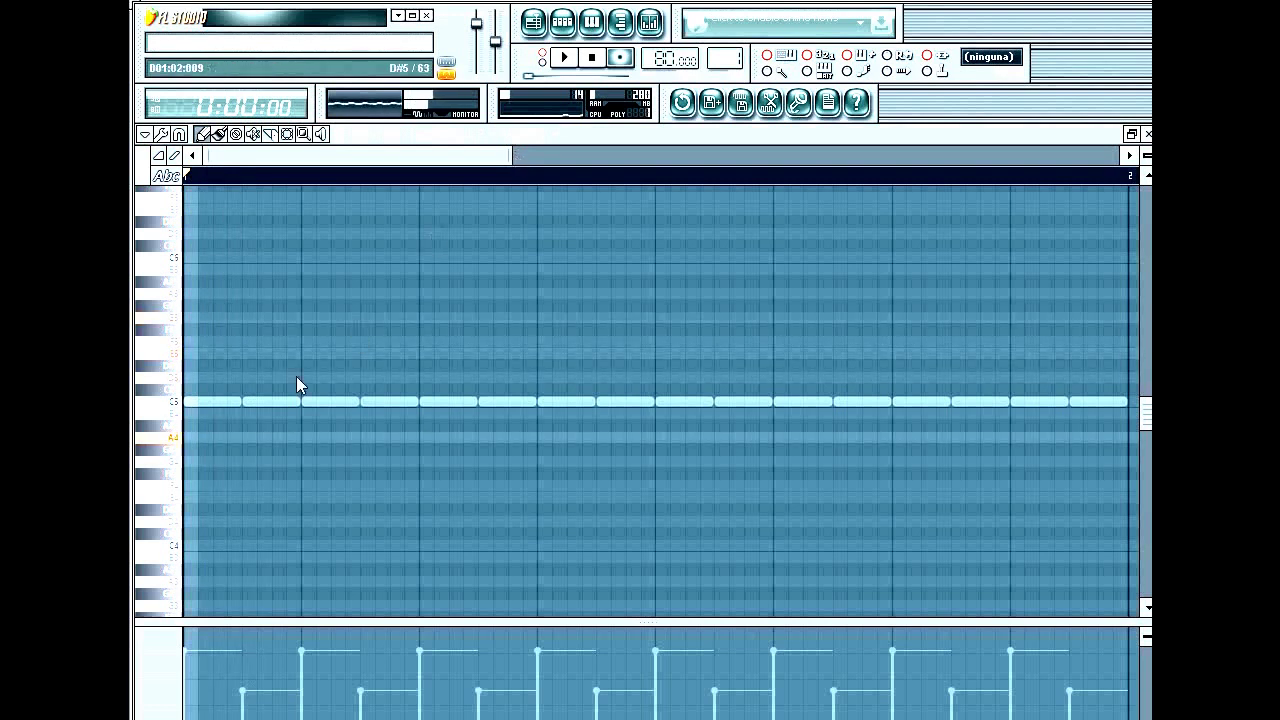
Adjust the piano roll snap and draw a chord of A4, E5 and G5 at the start of bar 1
click(188, 440)
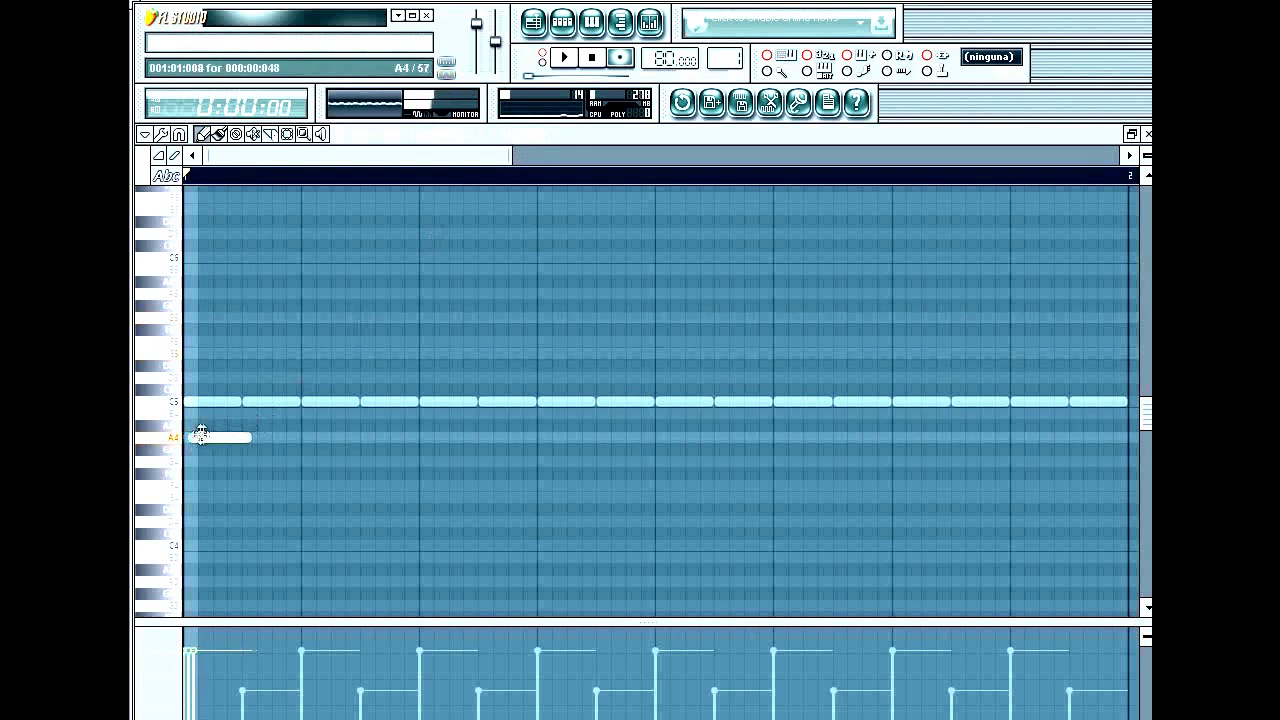
click(180, 136)
click(199, 172)
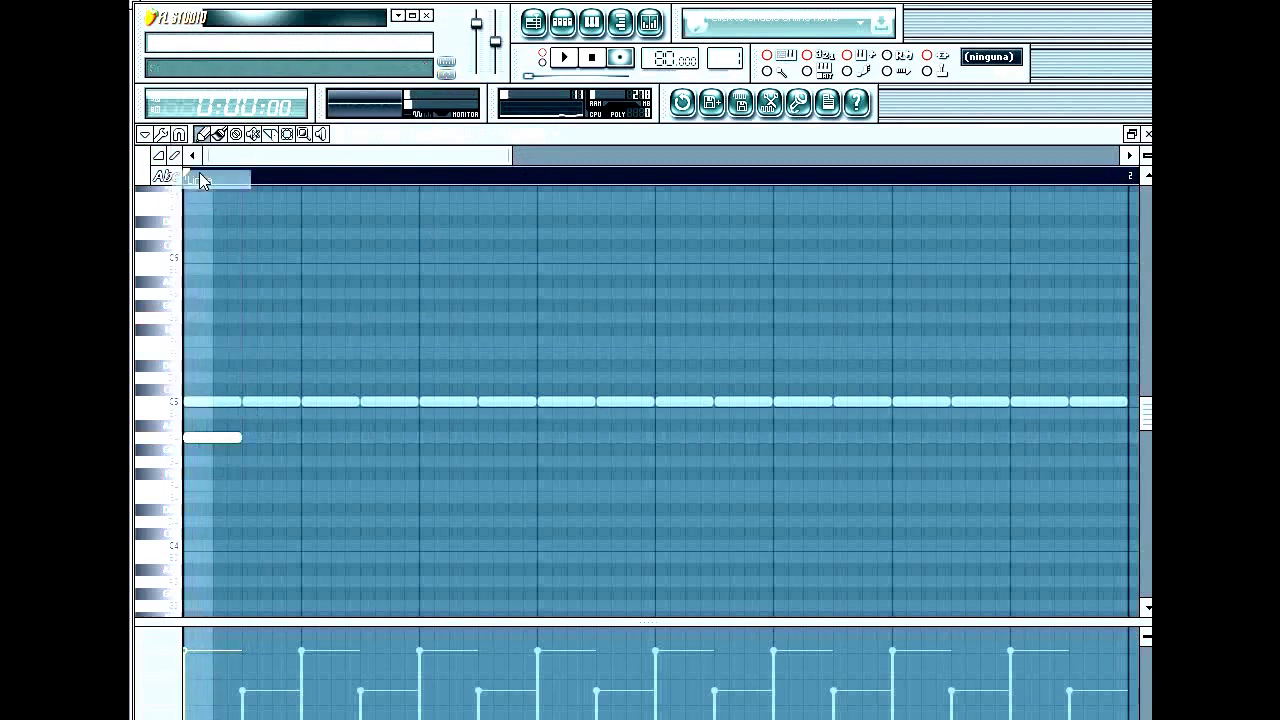
click(190, 354)
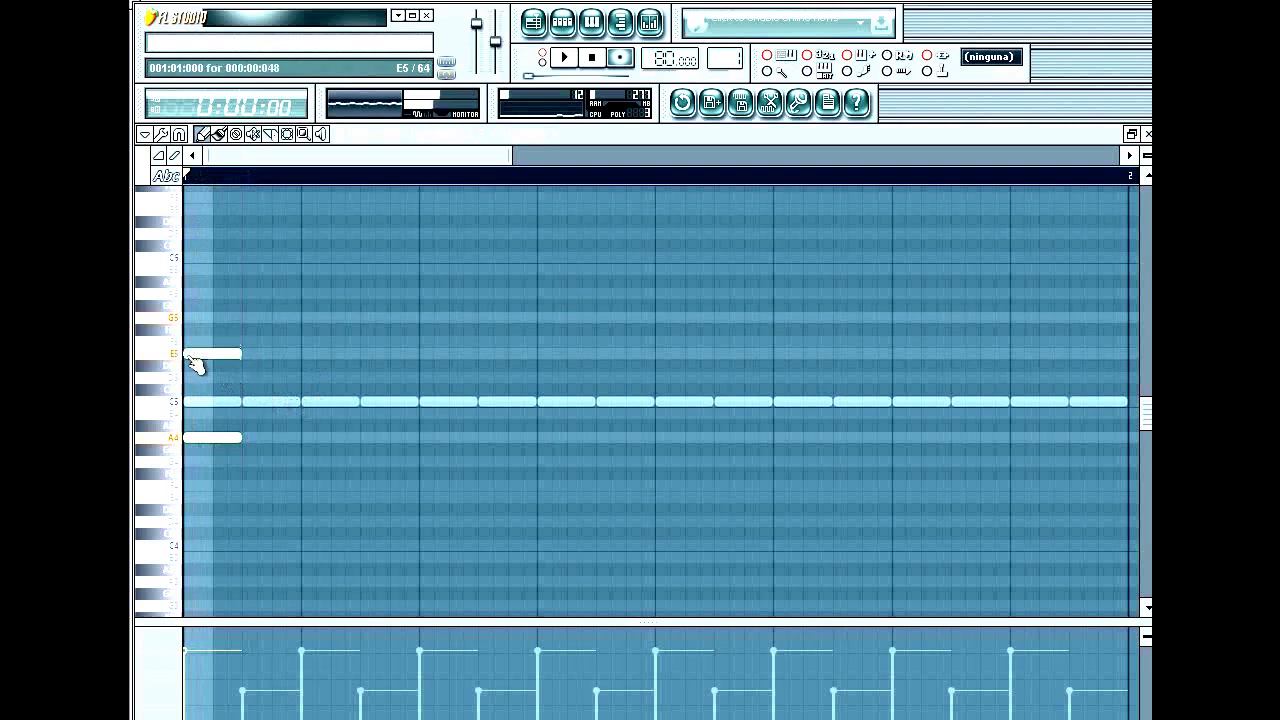
click(190, 318)
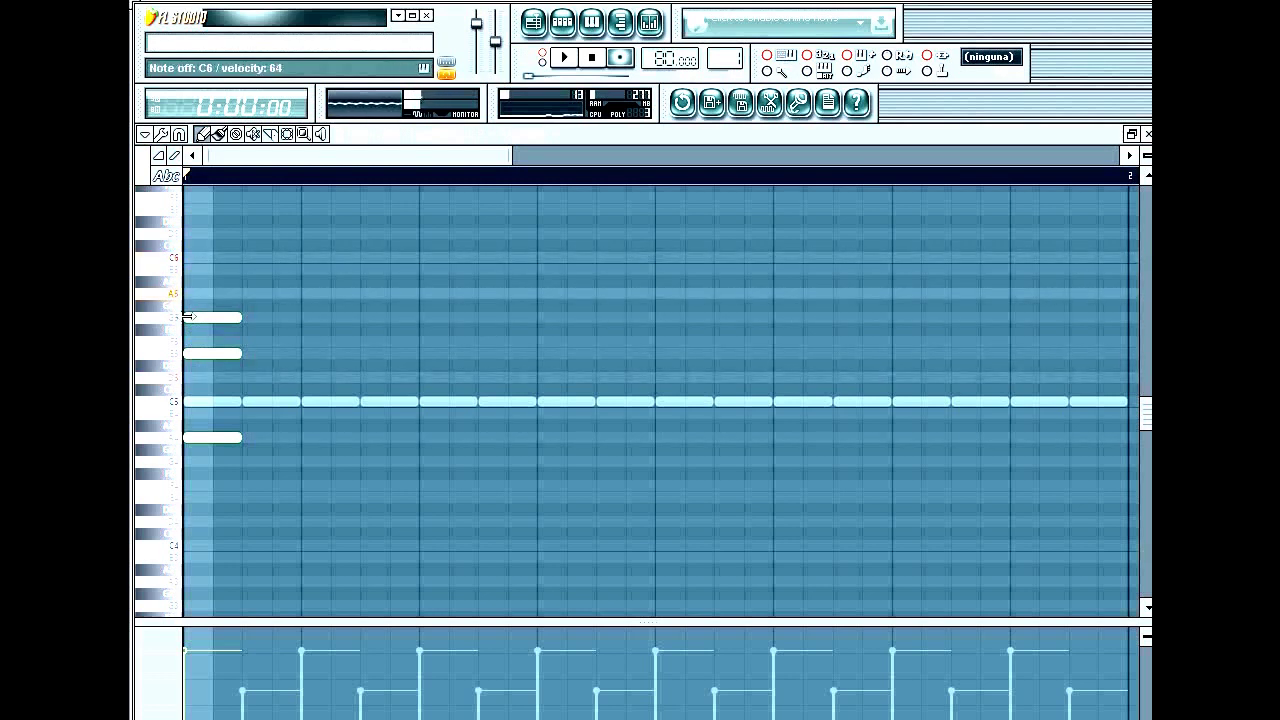
Draw a second piano chord of D5, A5 and C6 at the second beat of bar 1
click(308, 378)
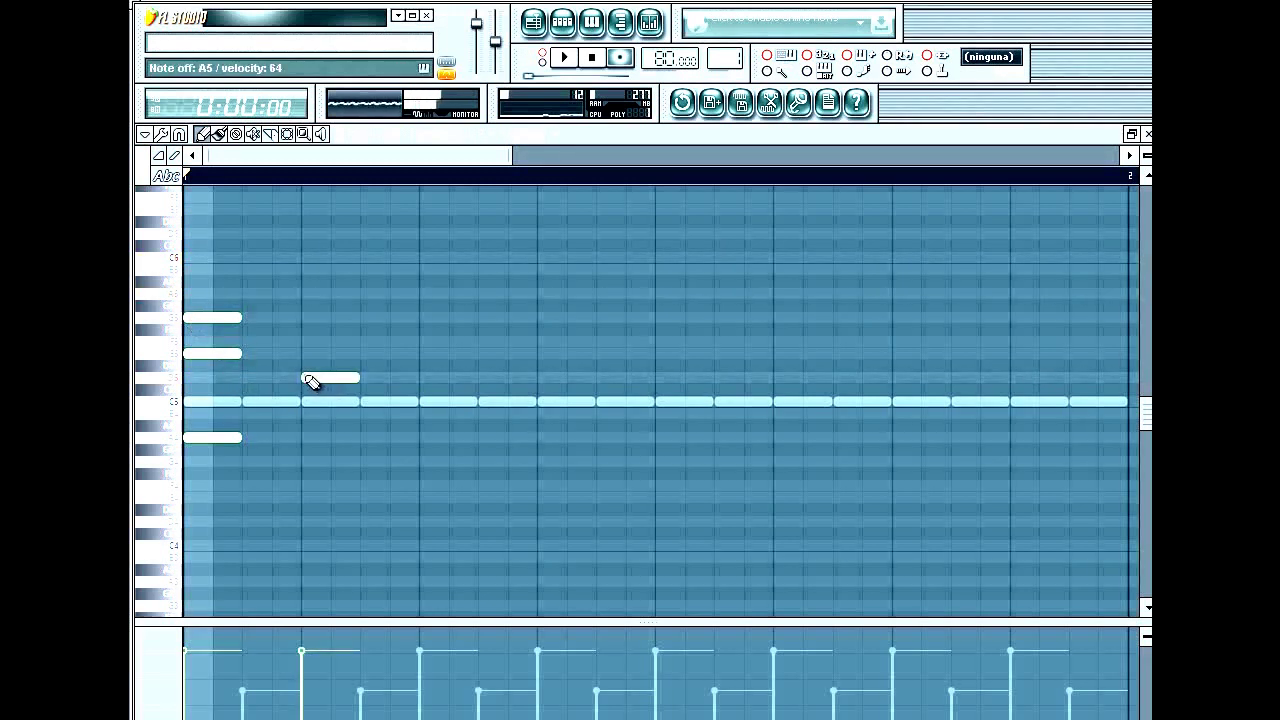
click(308, 293)
click(309, 259)
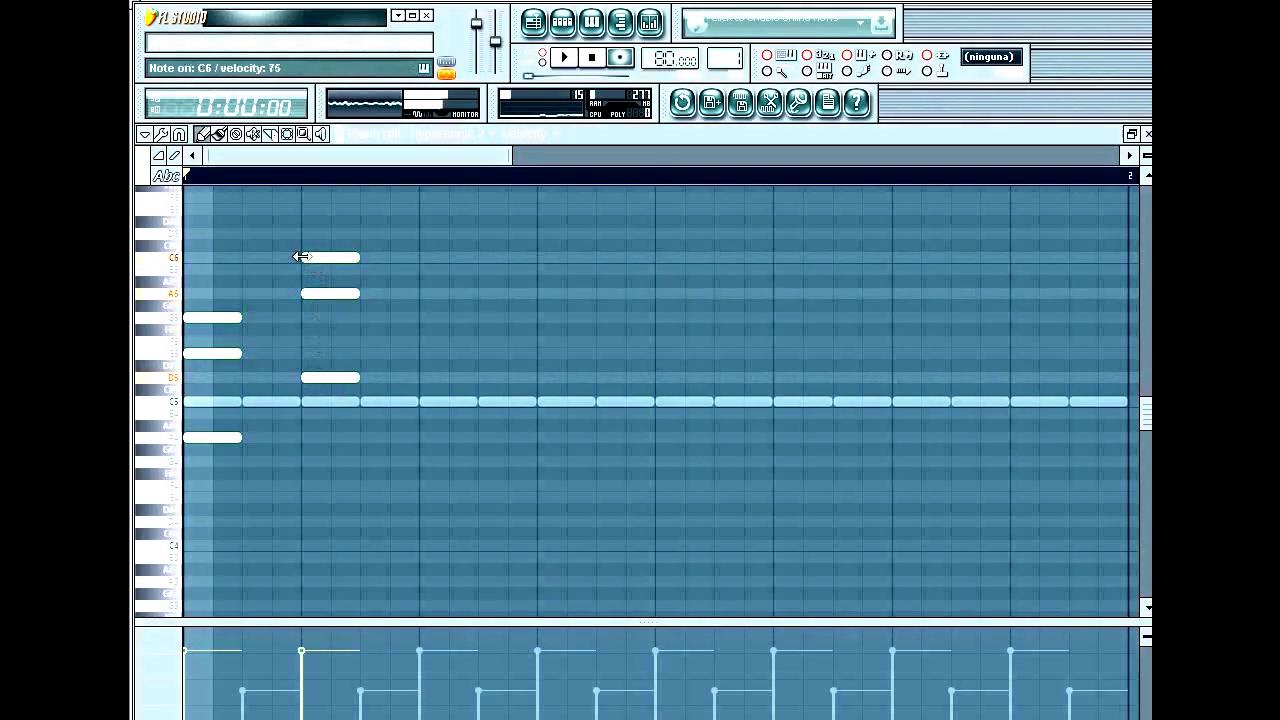
Draw a third piano chord of G4, D5 and F#5 at the third beat of bar 1
key(space)
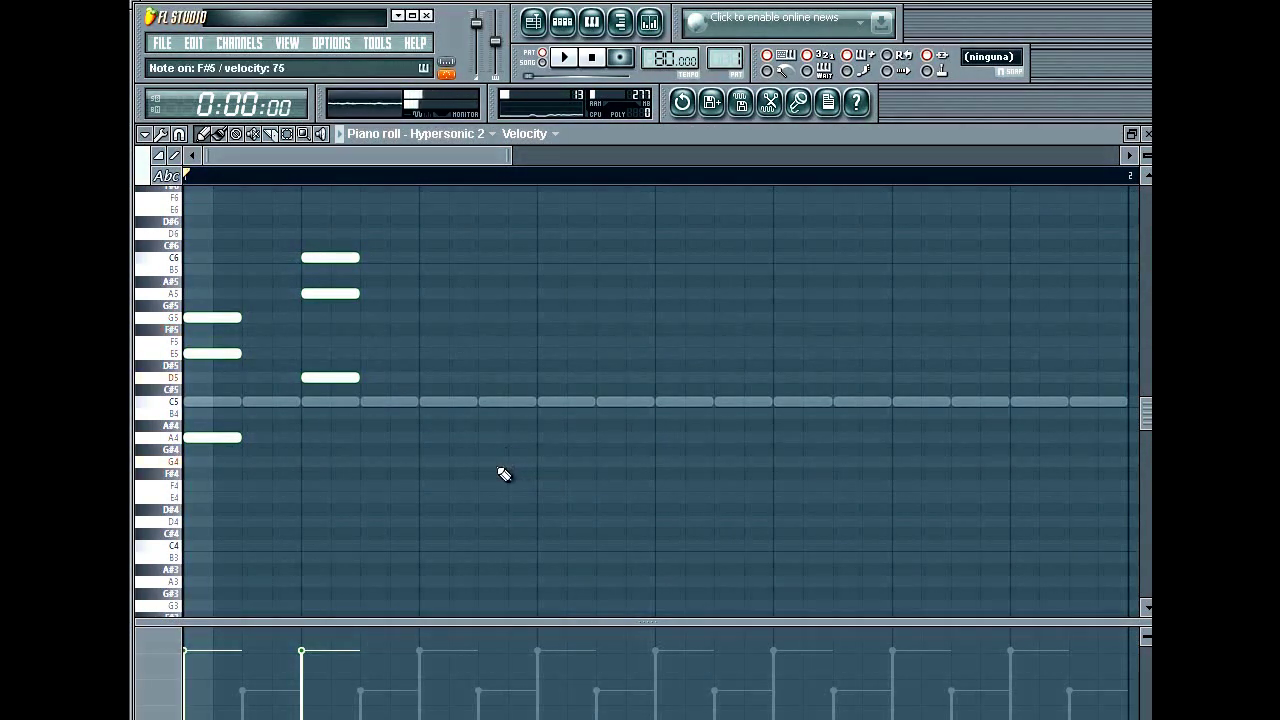
click(423, 461)
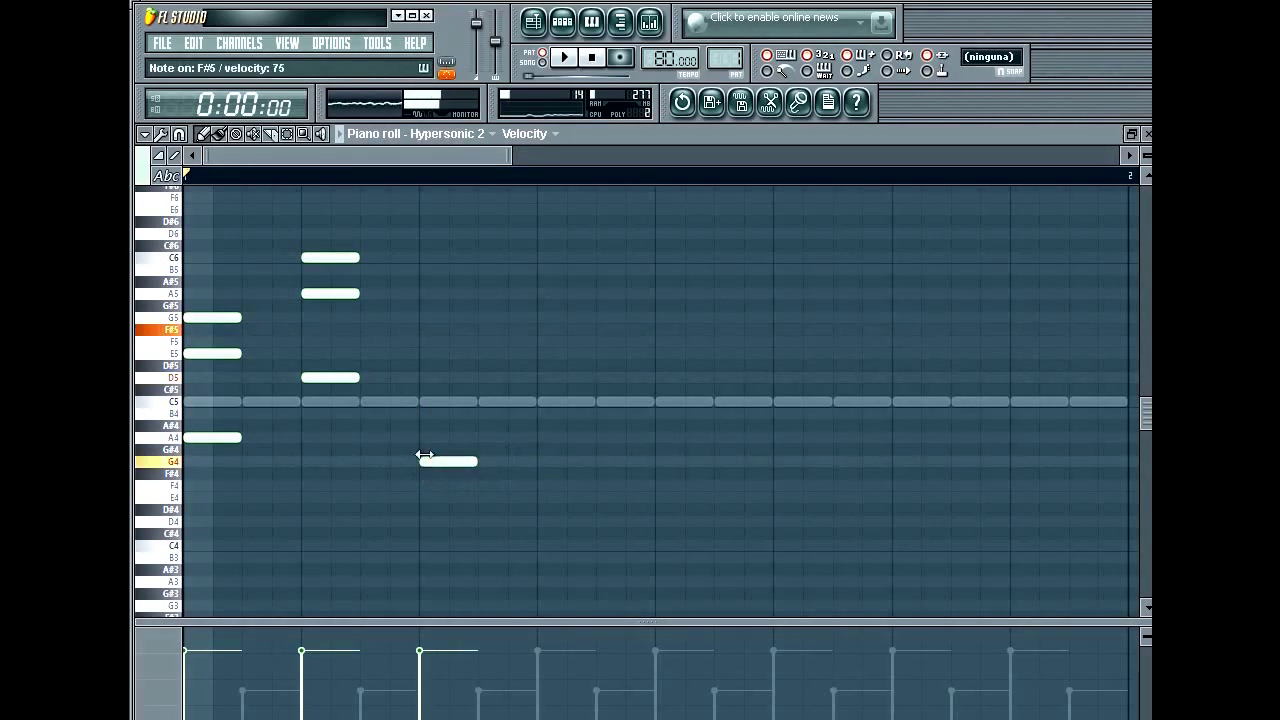
click(425, 377)
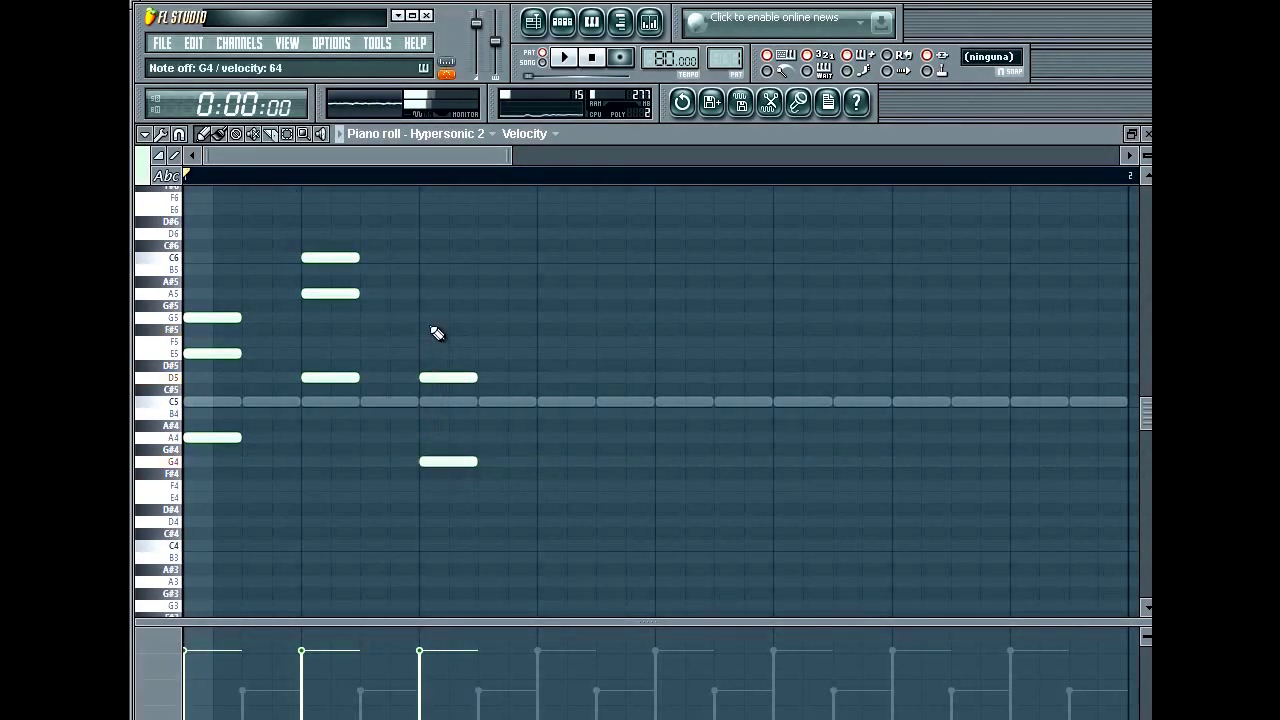
click(424, 330)
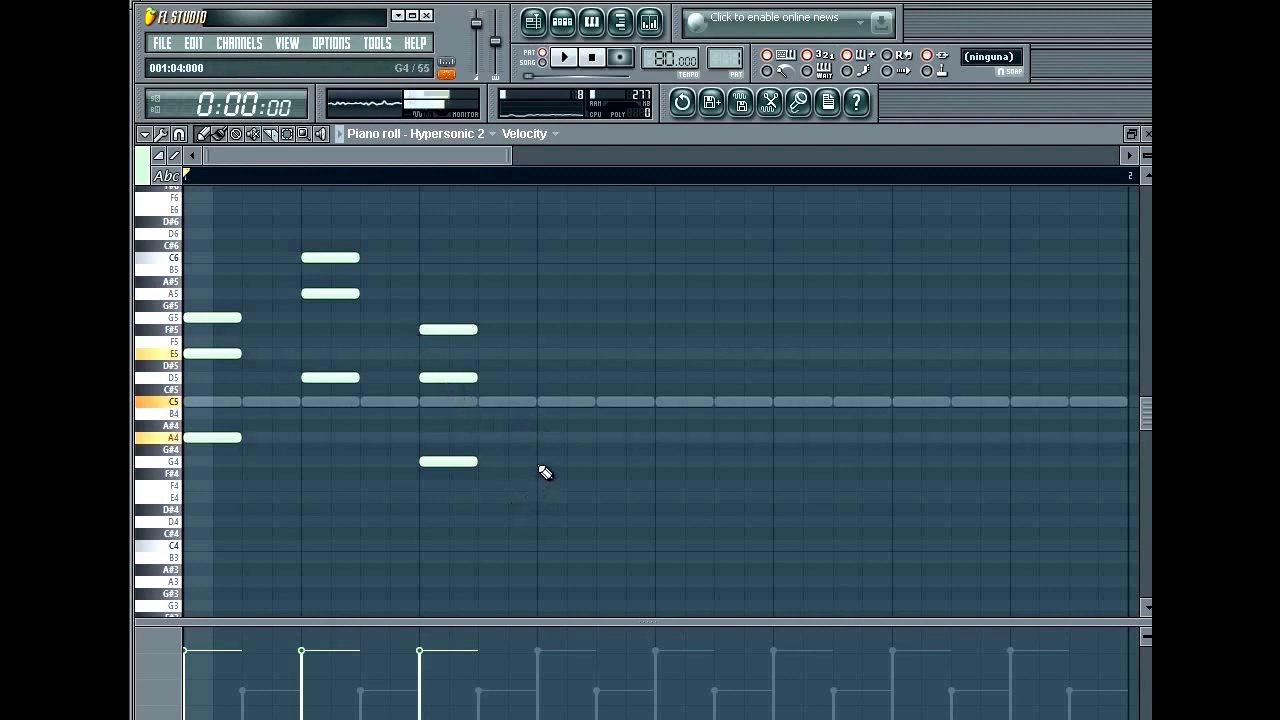
Move the D5-A5-C6 chord to beat 3 and the G4-D5-F#5 chord to beat 5, auditioning the new spacing
key(space)
drag(443, 264, 490, 565)
drag(437, 460, 565, 452)
drag(315, 240, 439, 385)
key(space)
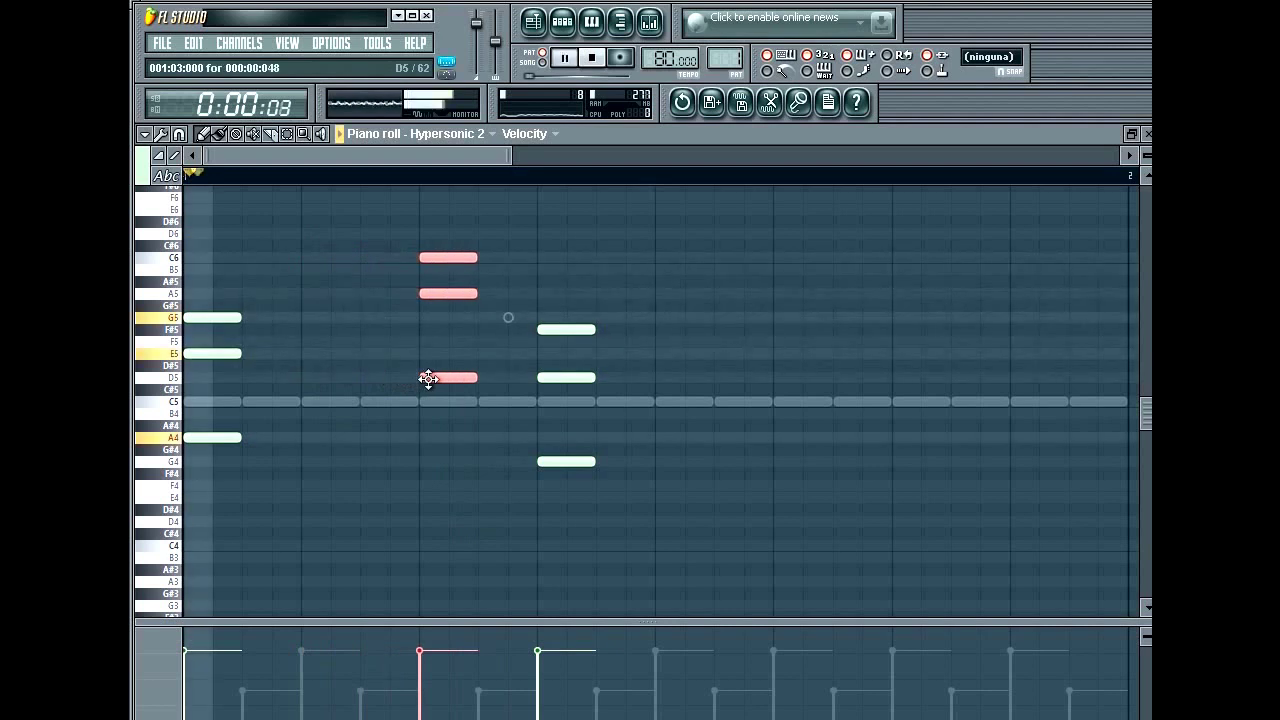
drag(546, 317, 686, 462)
key(space)
key(space)
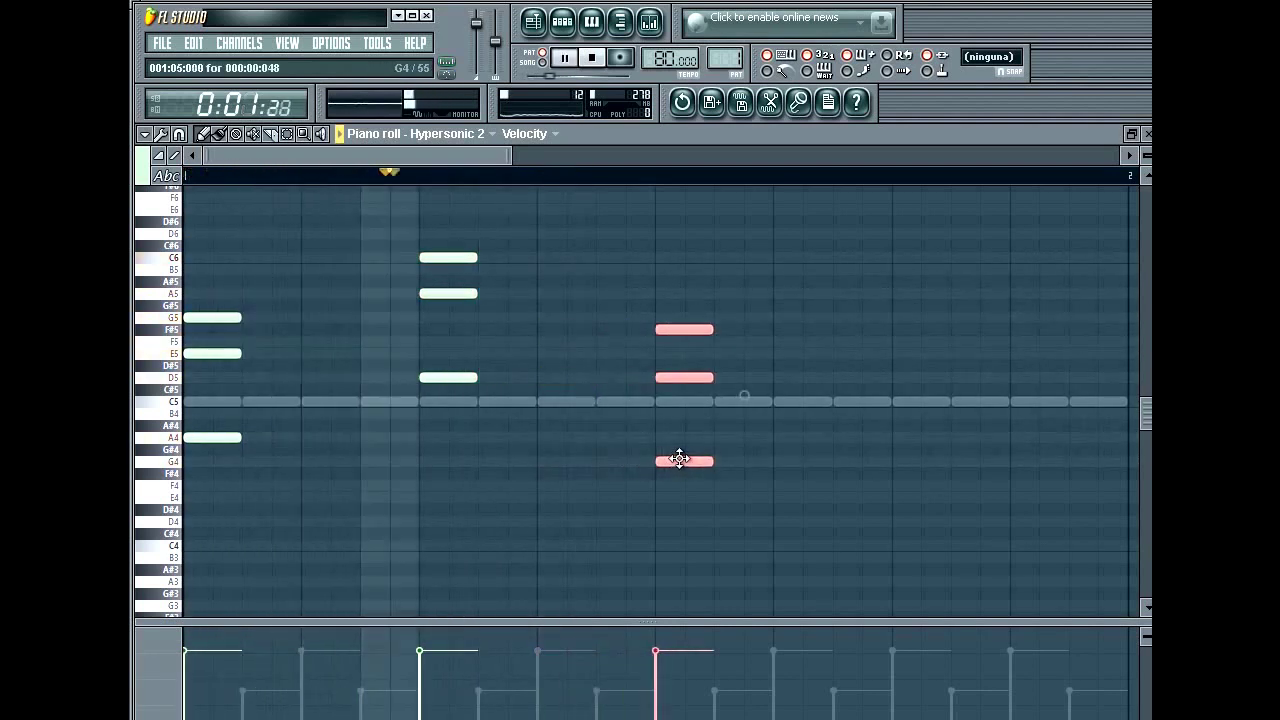
Draw a fourth chord of G4, D5 and E5 at beat 7 and play the pattern
click(895, 462)
key(space)
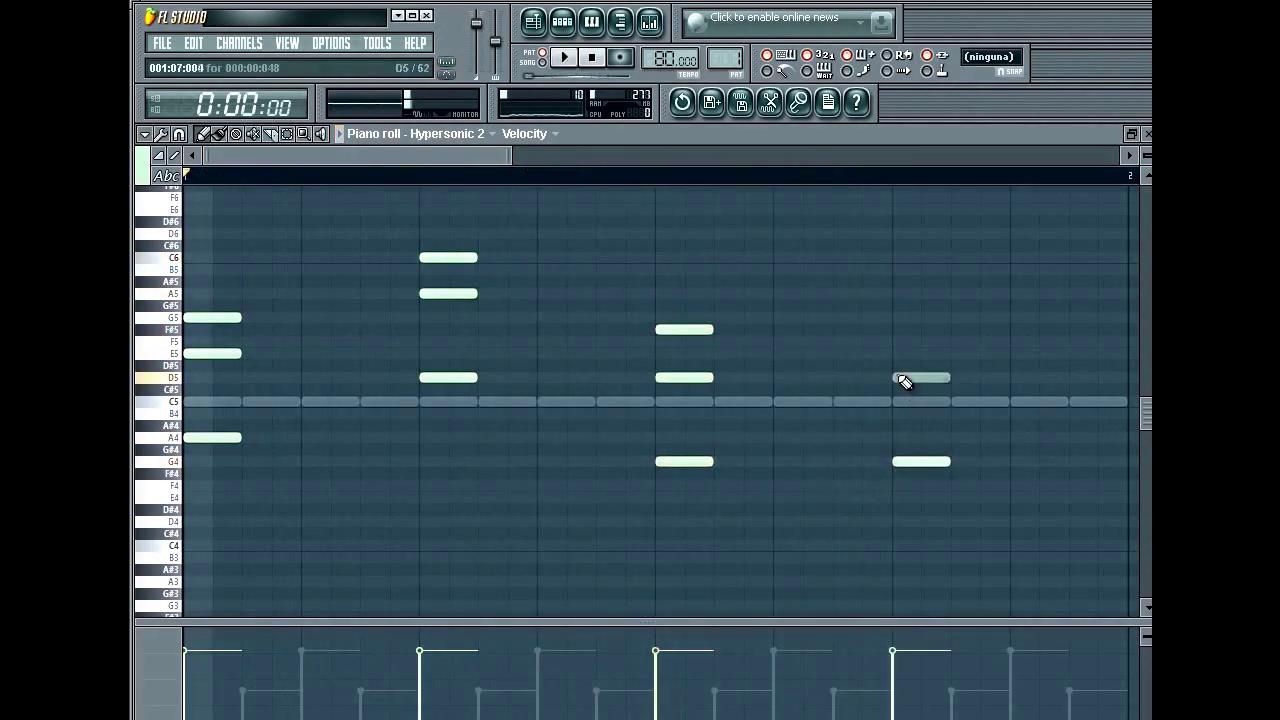
click(895, 353)
key(space)
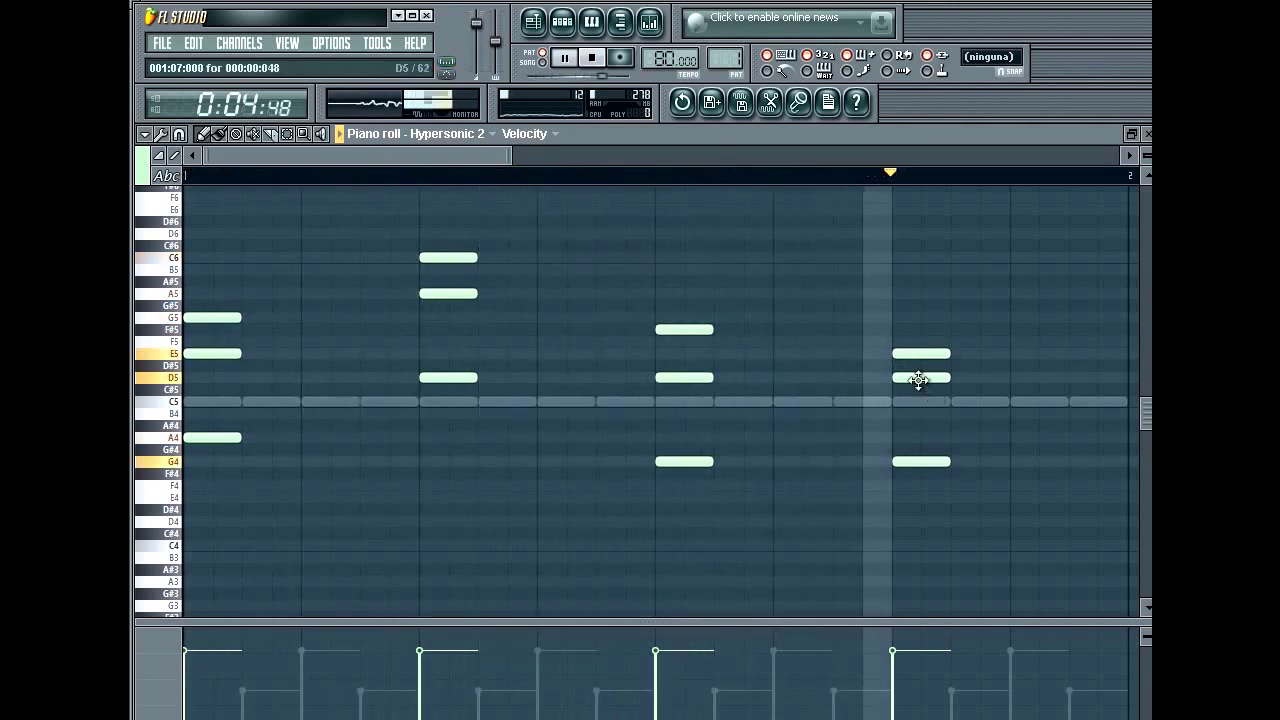
Replay the pattern and lower the middle note of the beat 7 chord to C5
key(space)
key(space)
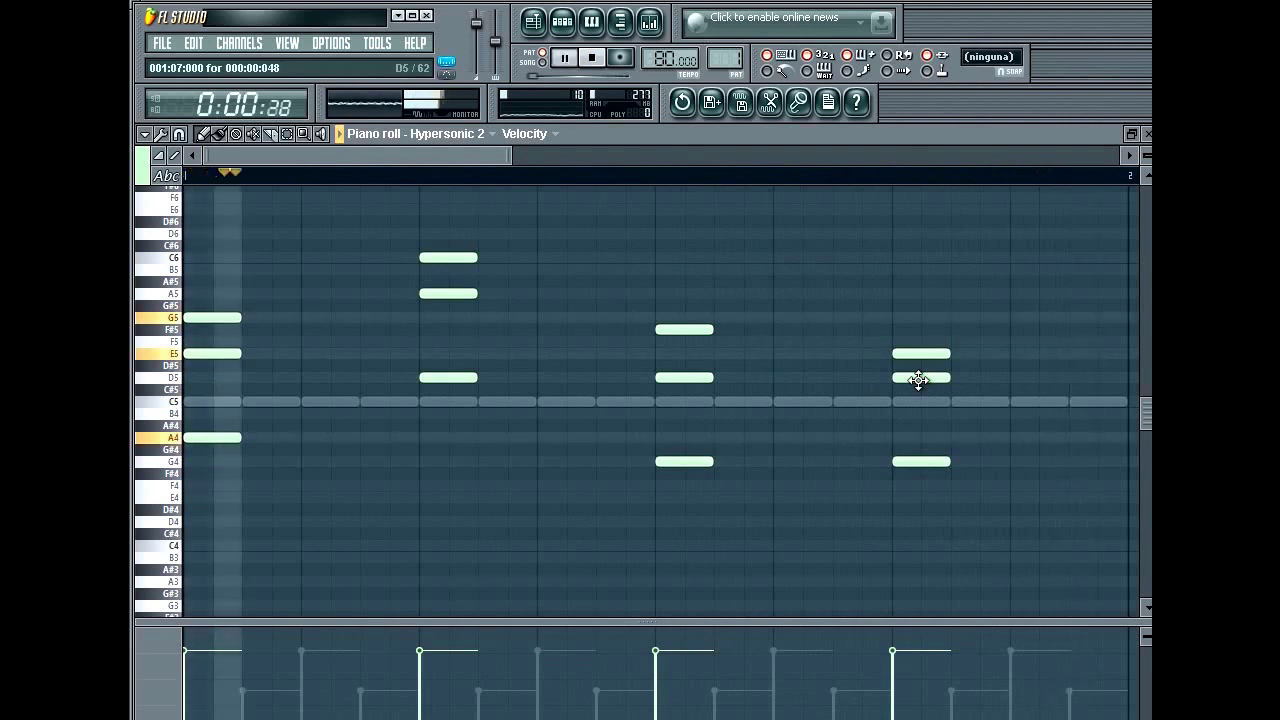
key(space)
drag(918, 378, 918, 410)
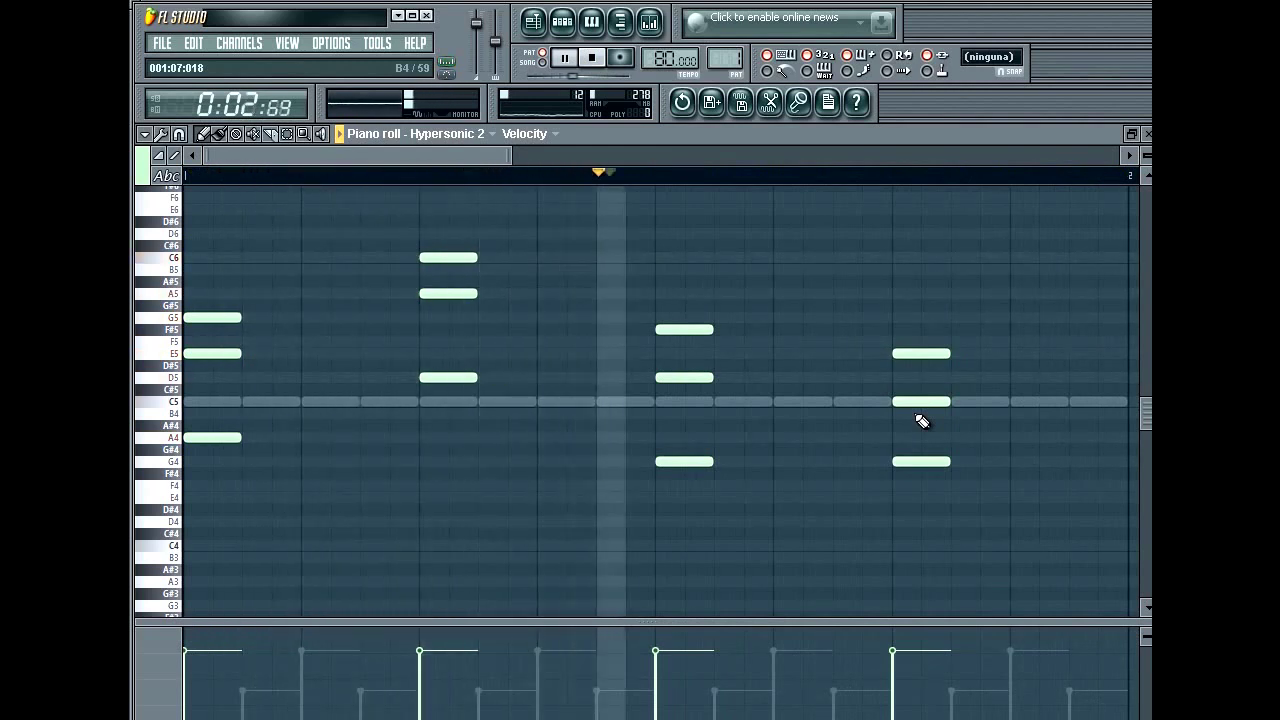
key(space)
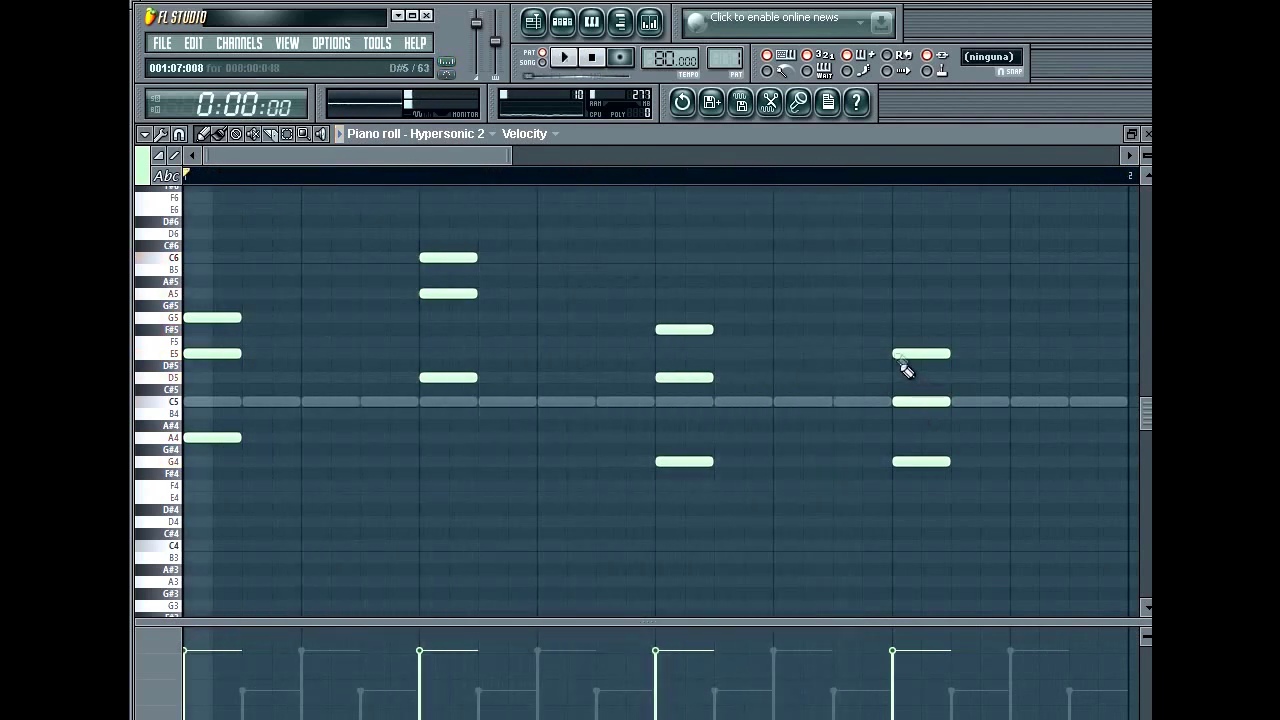
Add a G5 note on top of the beat 7 chord and audition the pattern
click(931, 318)
right_click(923, 320)
click(900, 318)
key(space)
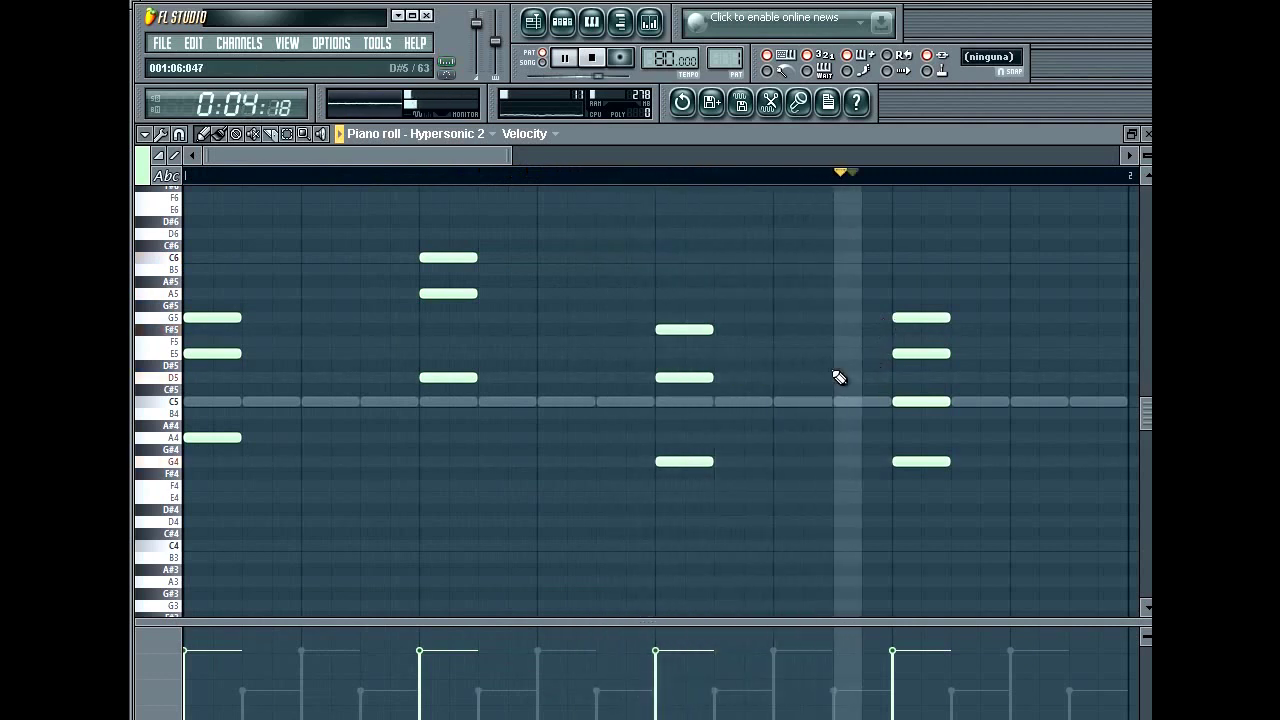
key(space)
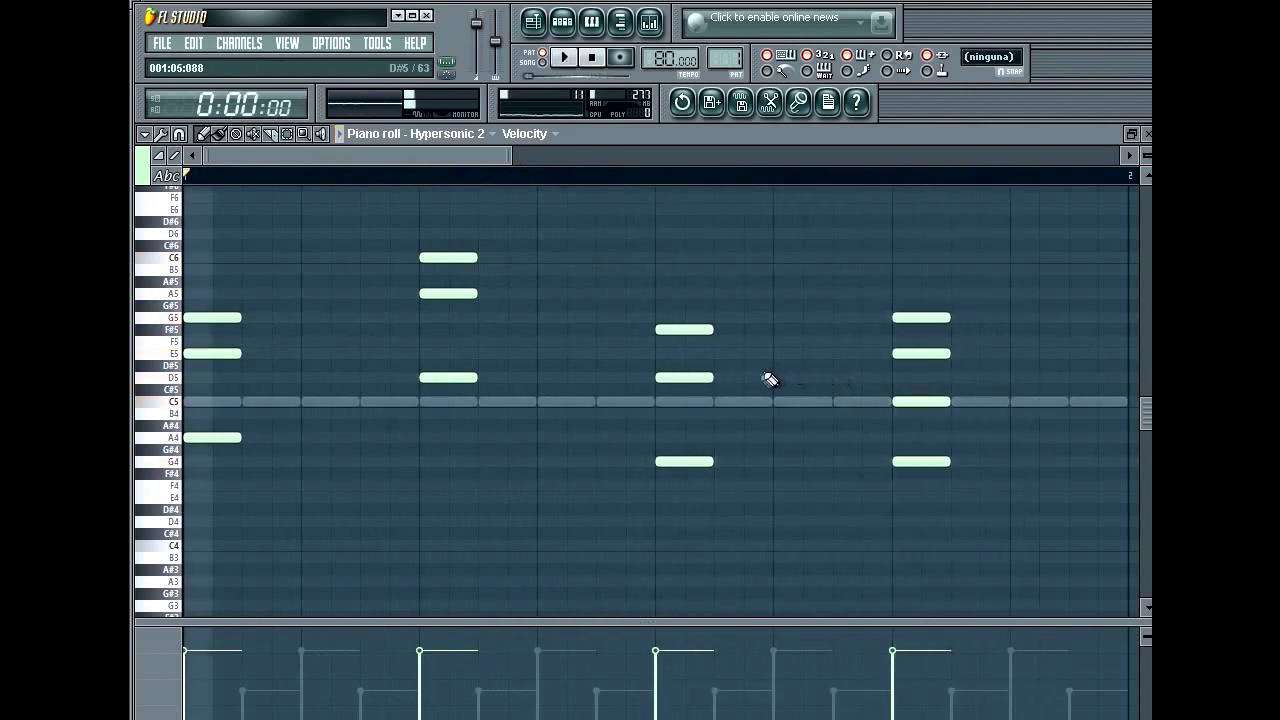
Audition the start of the pattern repeatedly and add a D6 note on top of the beat 3 chord
scroll(486, 330, up, 3)
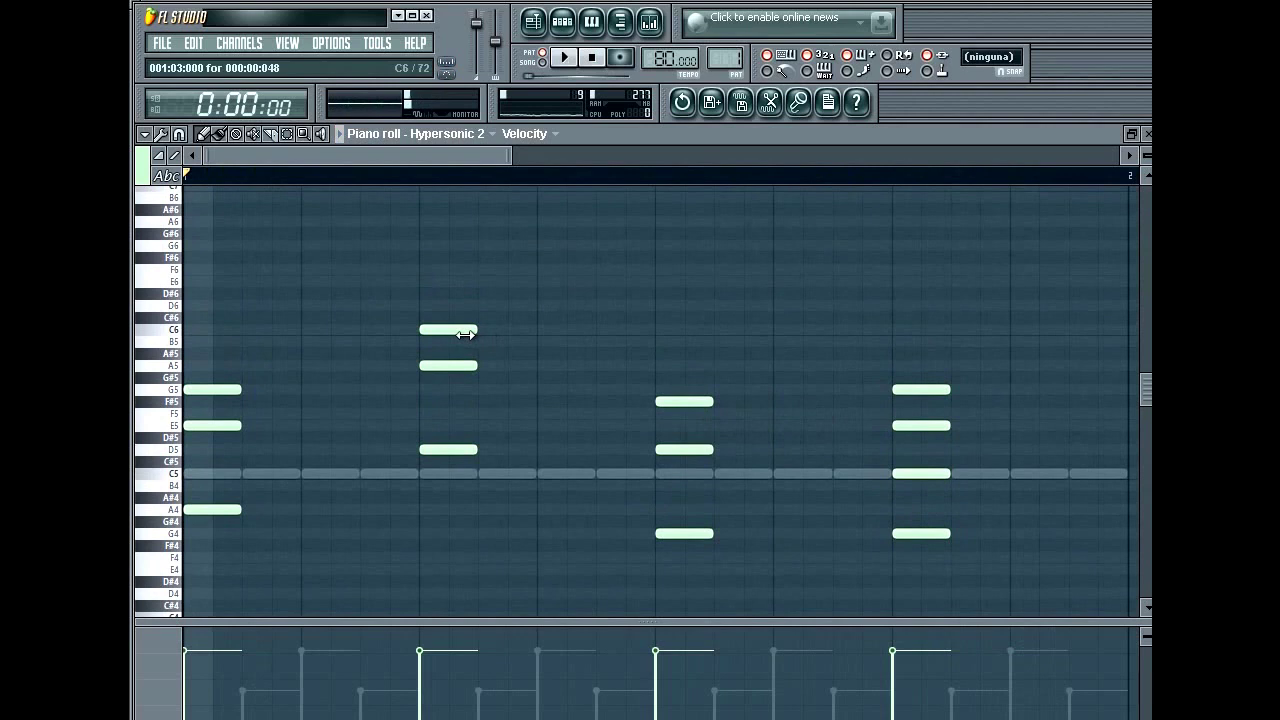
key(space)
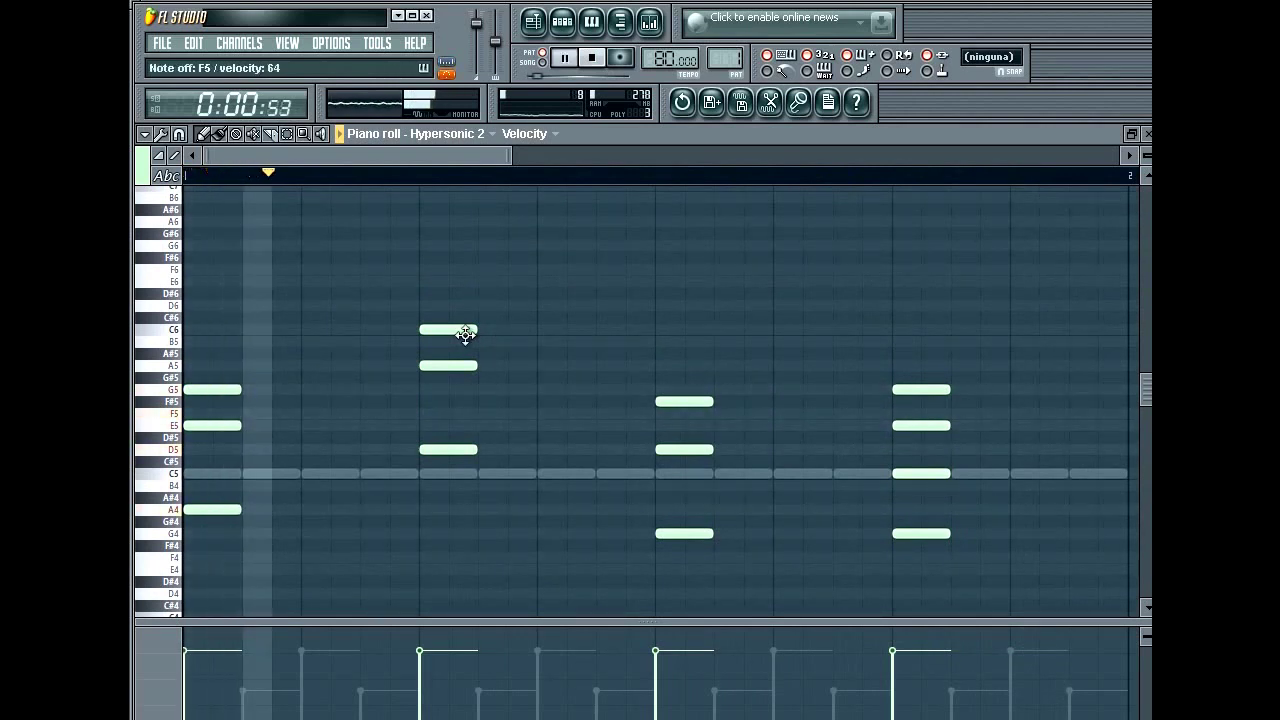
key(space)
key(space)
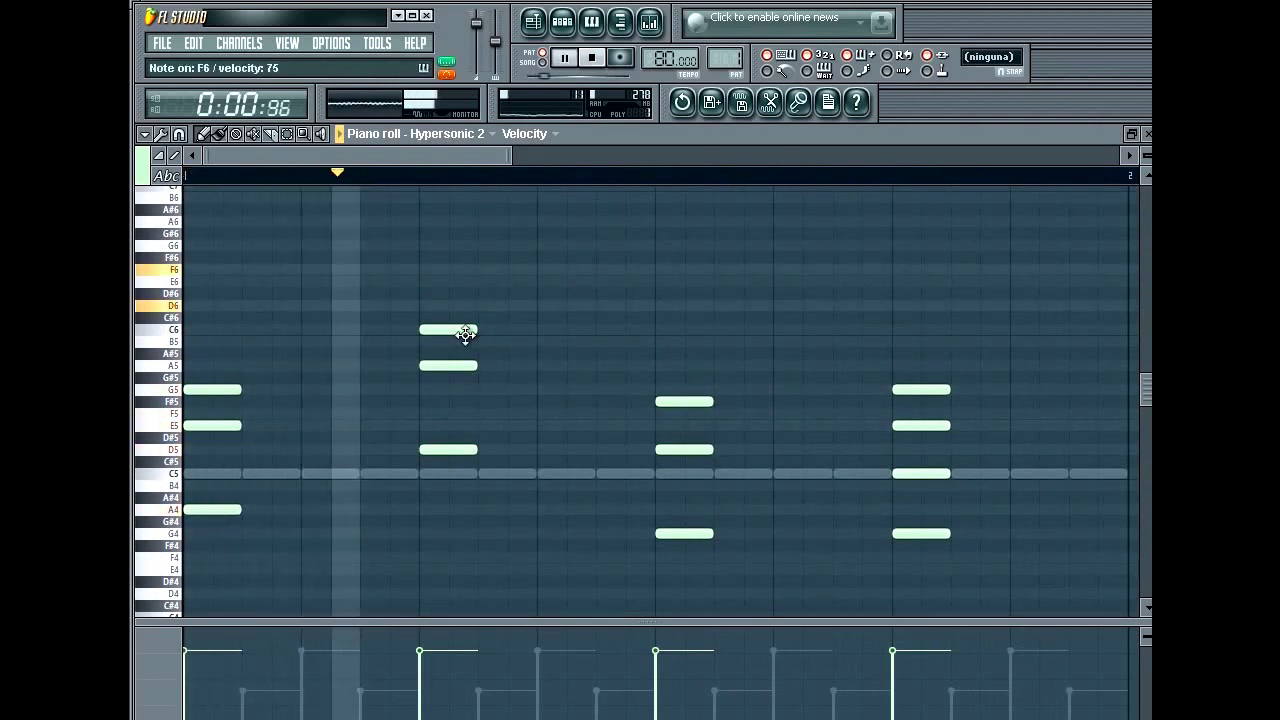
key(space)
key(space)
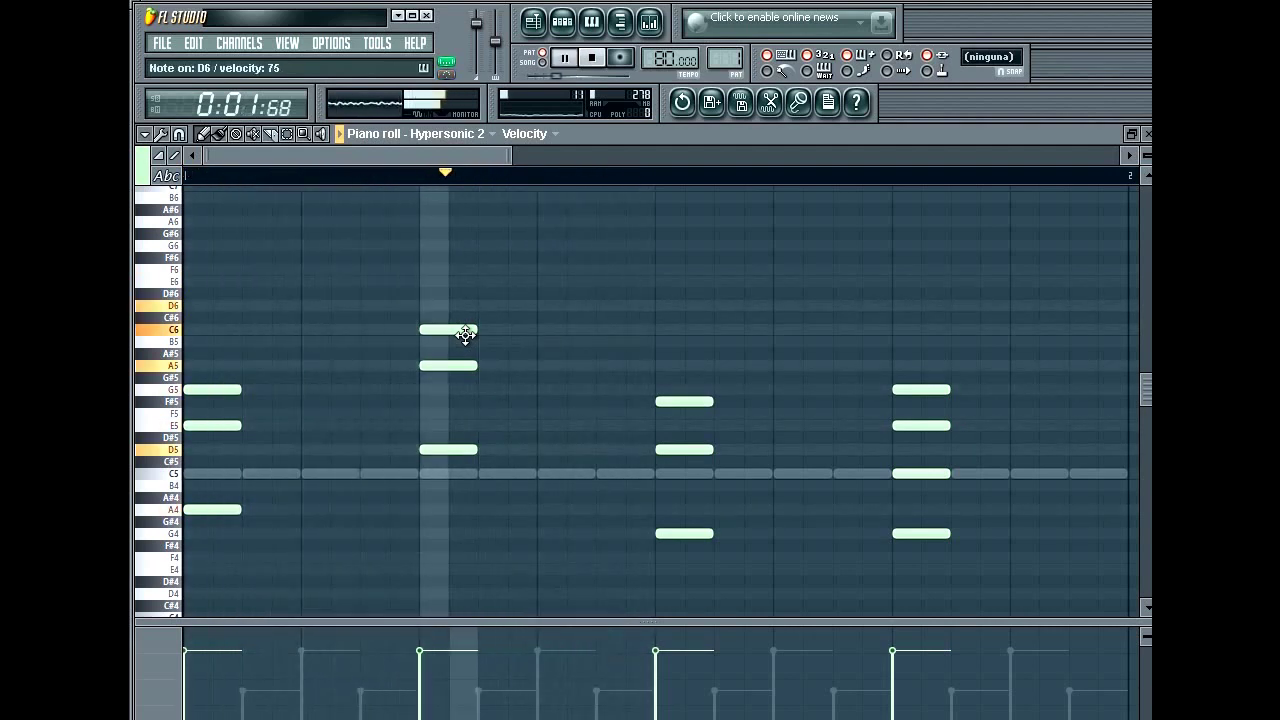
key(space)
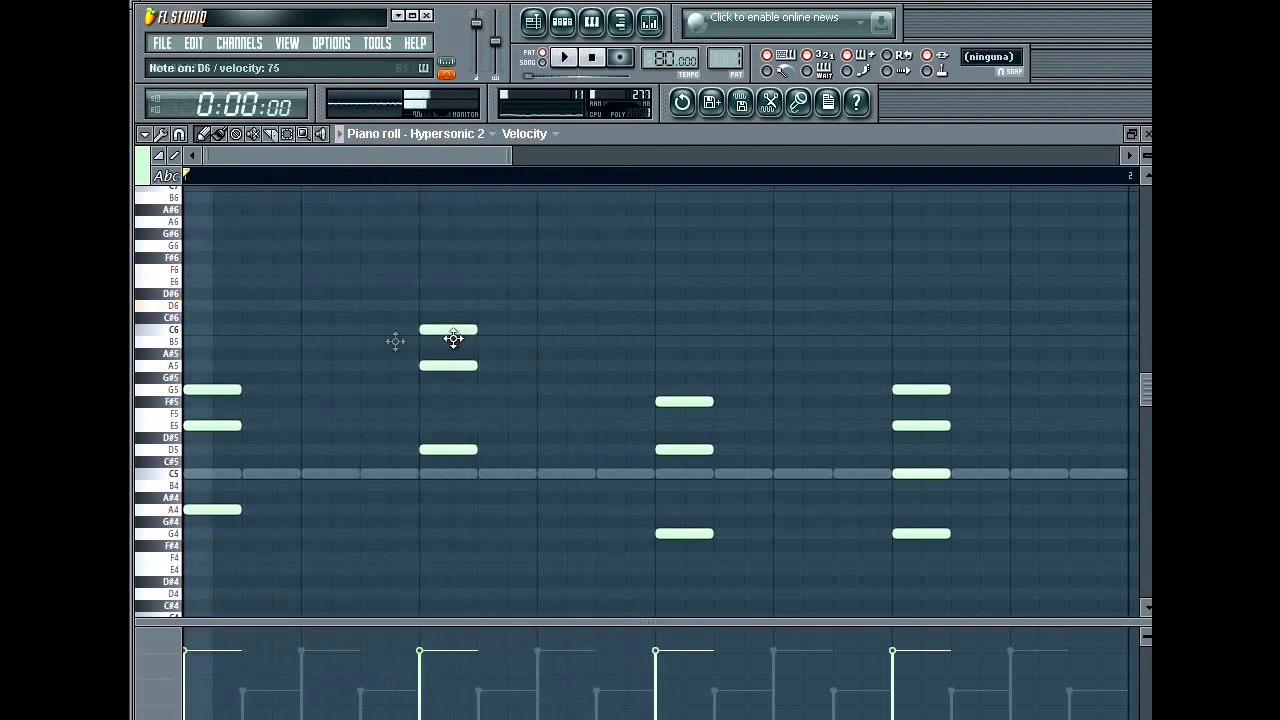
key(space)
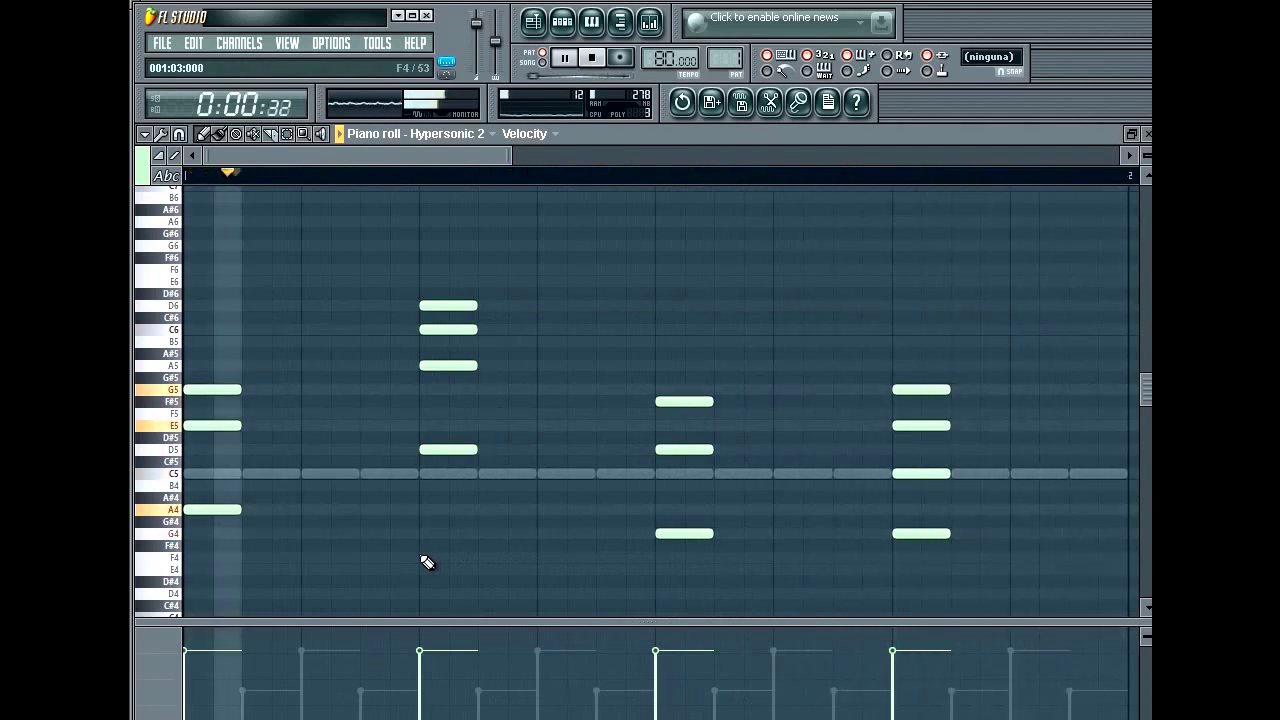
Draw a chord of A4, C5, E5 and A5 at beat 2 and audition it with repeated playback
key(space)
key(space)
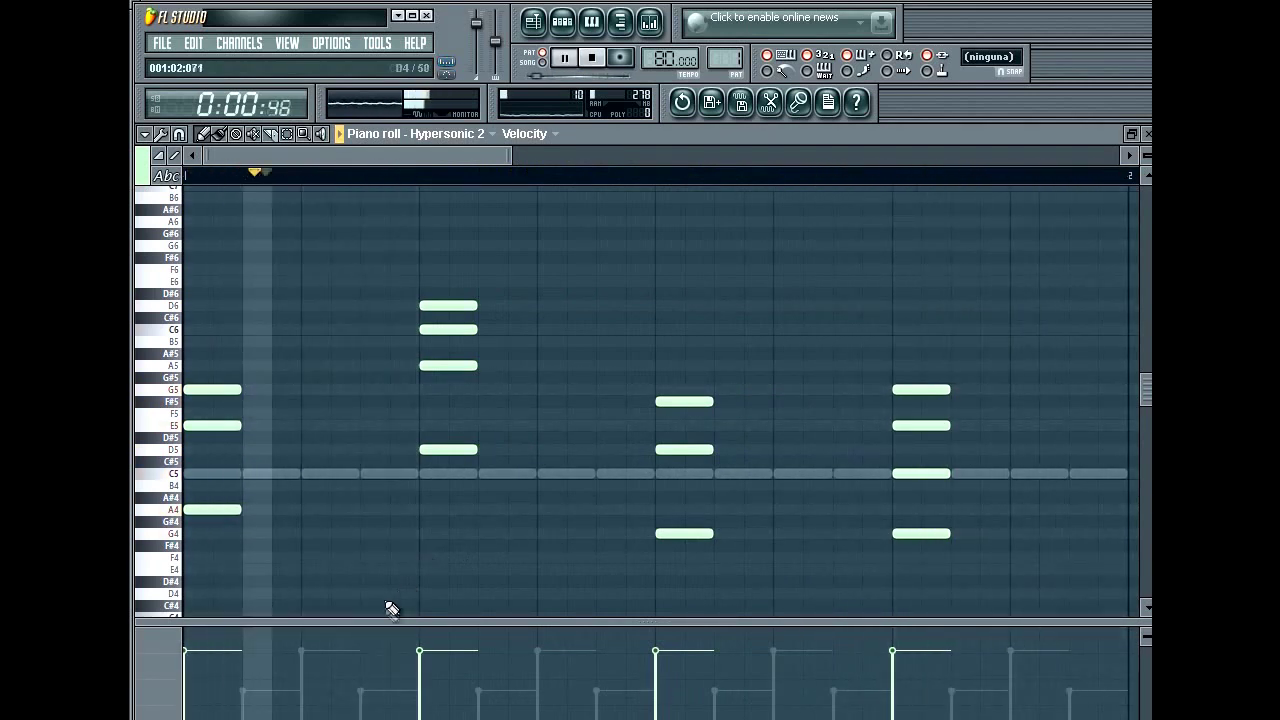
key(space)
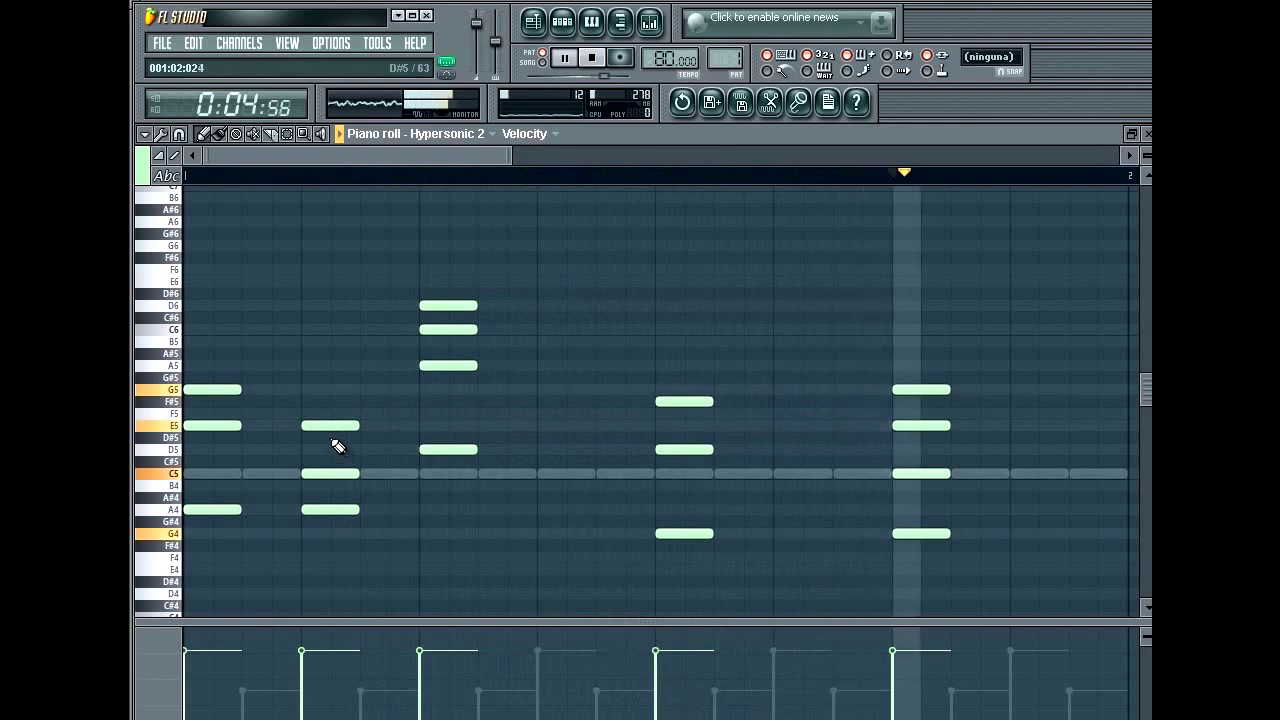
click(310, 367)
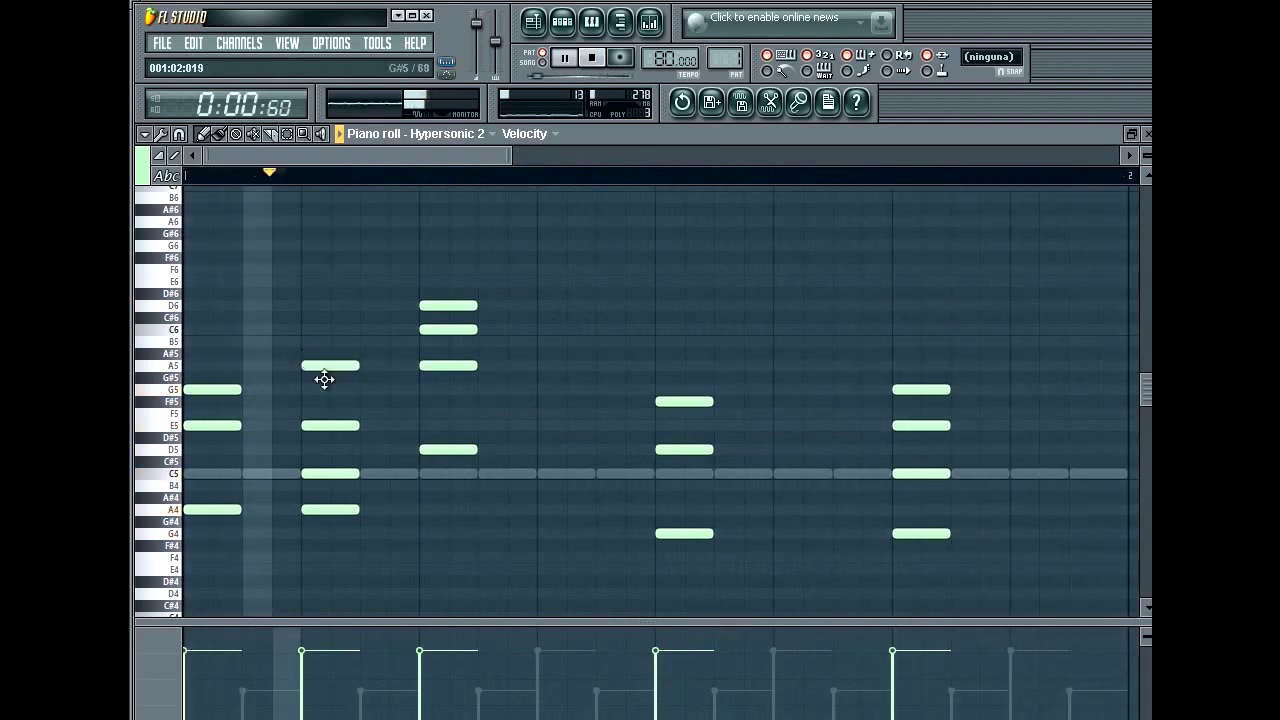
key(space)
key(space)
key(space)
key(space)
key(space)
key(space)
key(space)
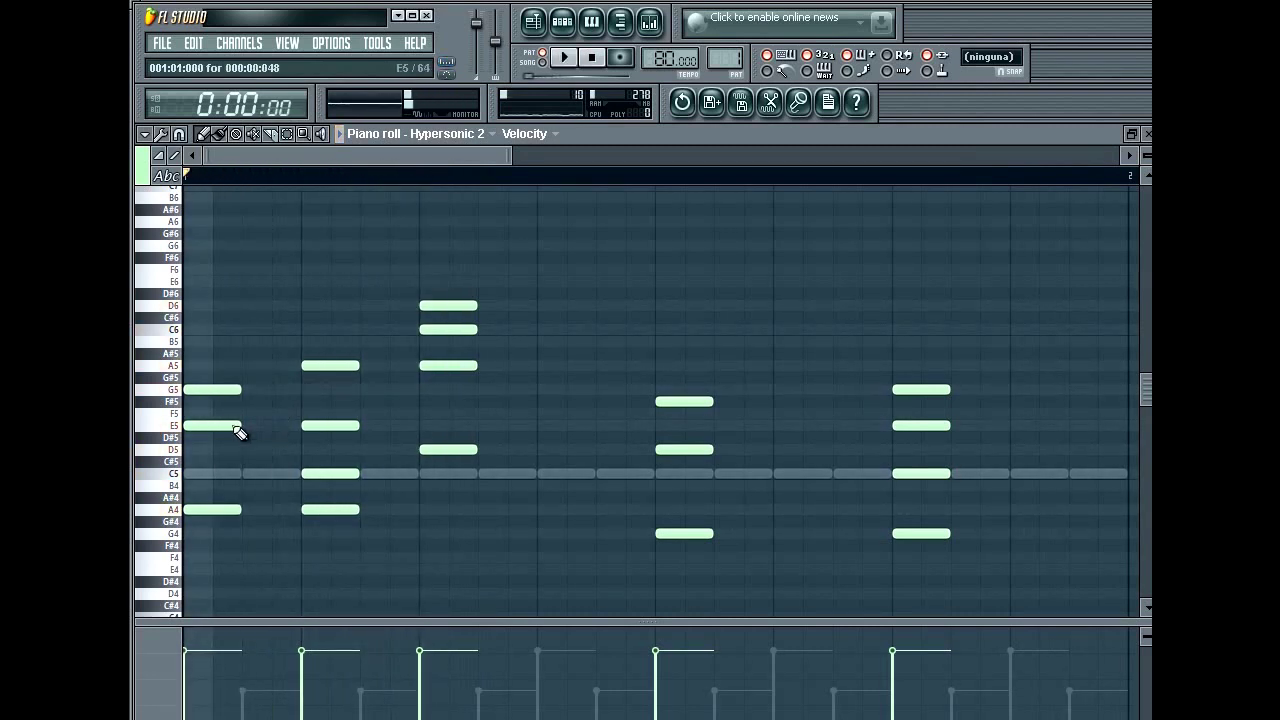
Add a C6 note on top of the first chord and play the pattern
click(214, 330)
key(space)
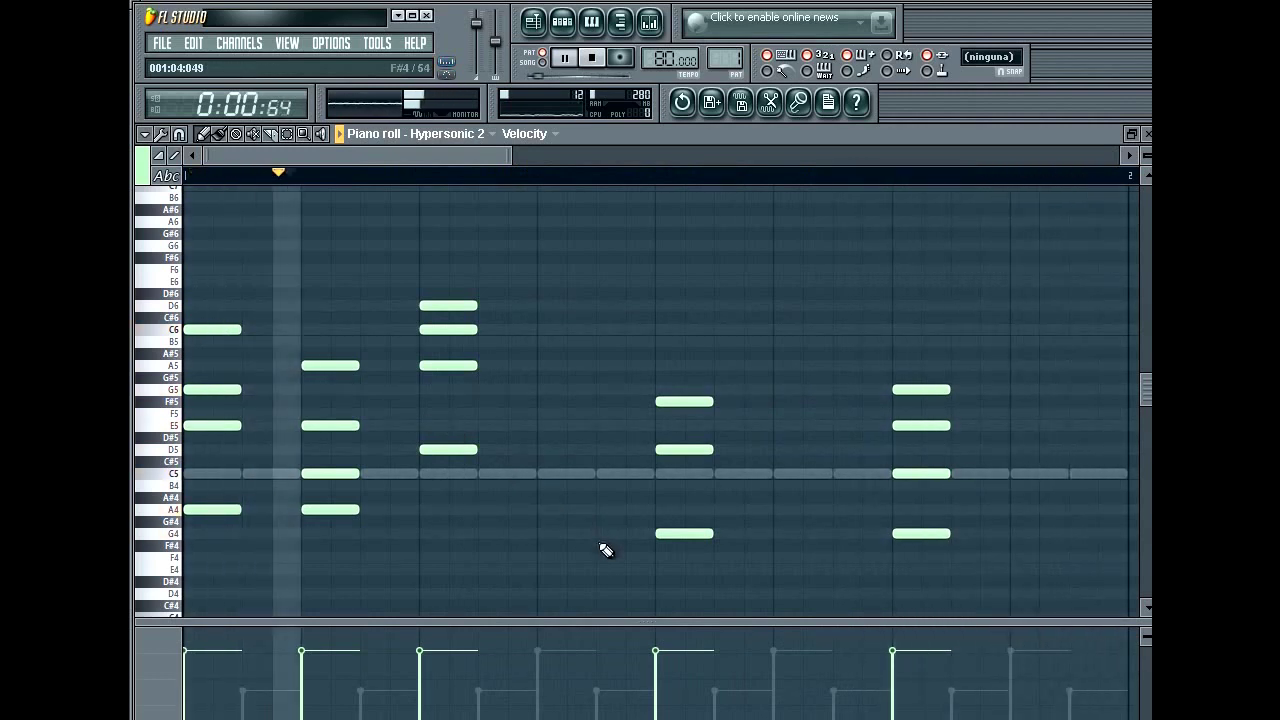
key(space)
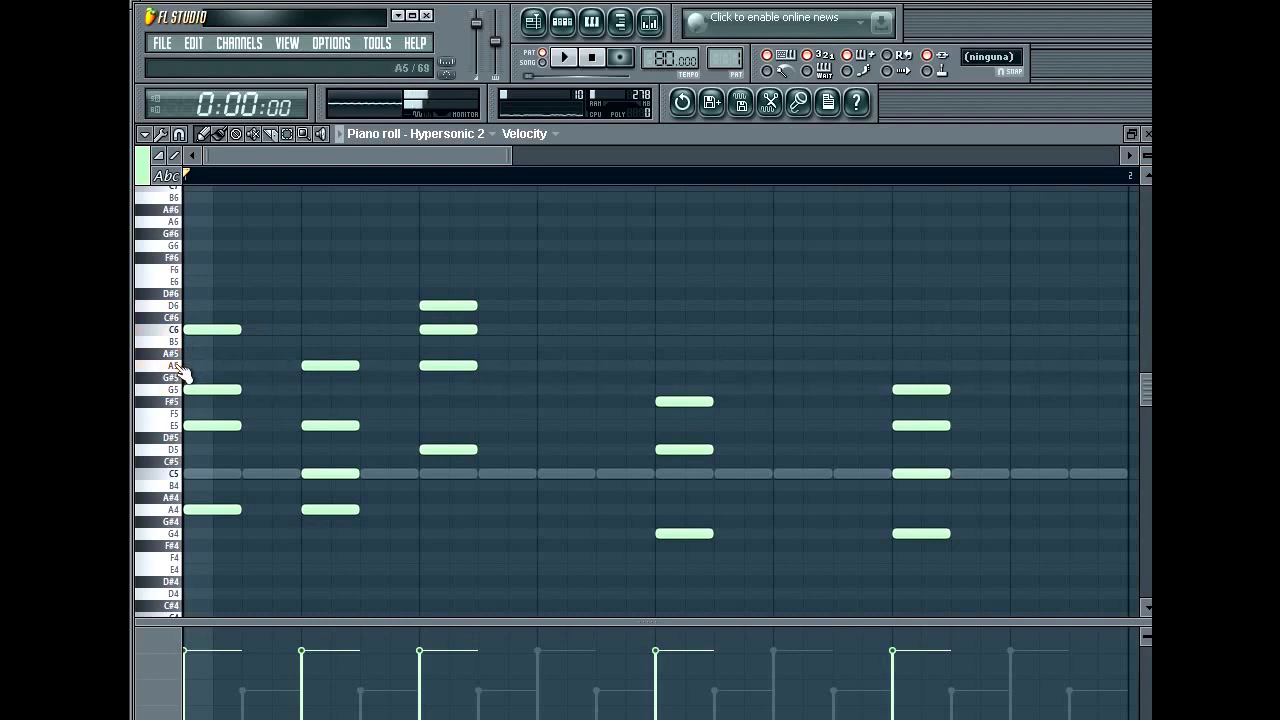
Draw a chord of A4, C5, E5 and F#5 at beat 4 between playbacks of the pattern
key(space)
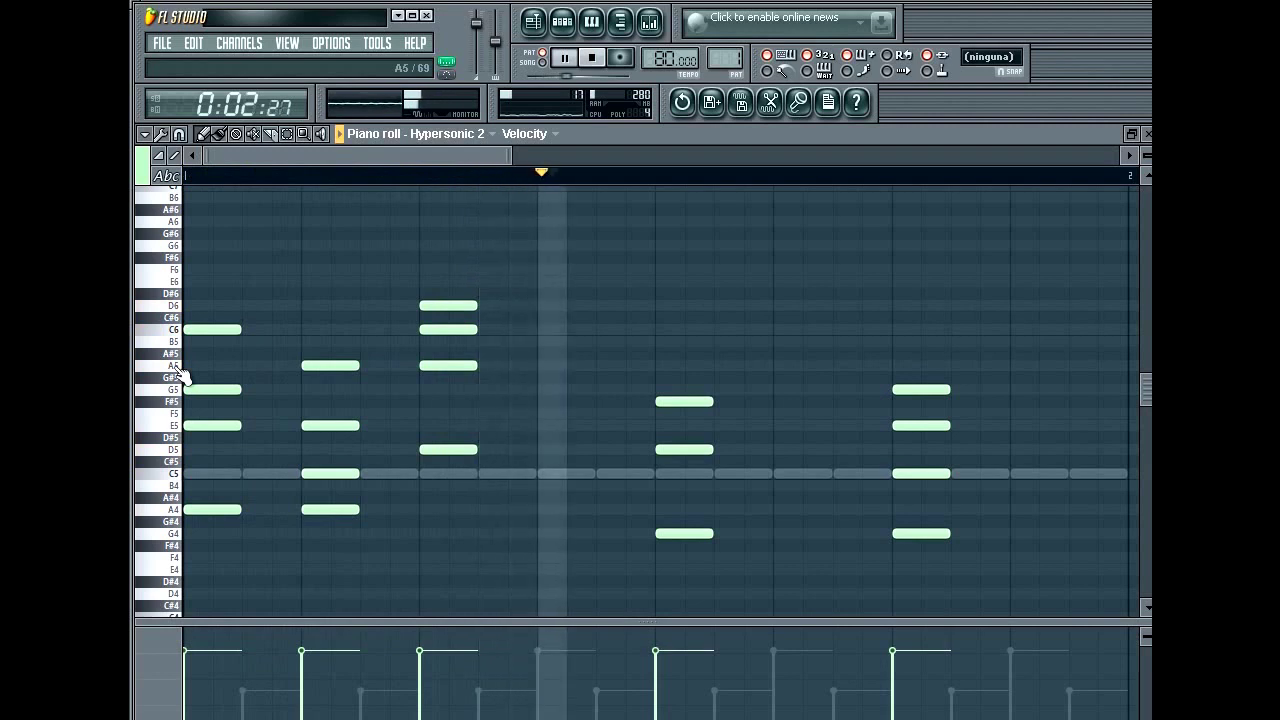
key(space)
click(541, 402)
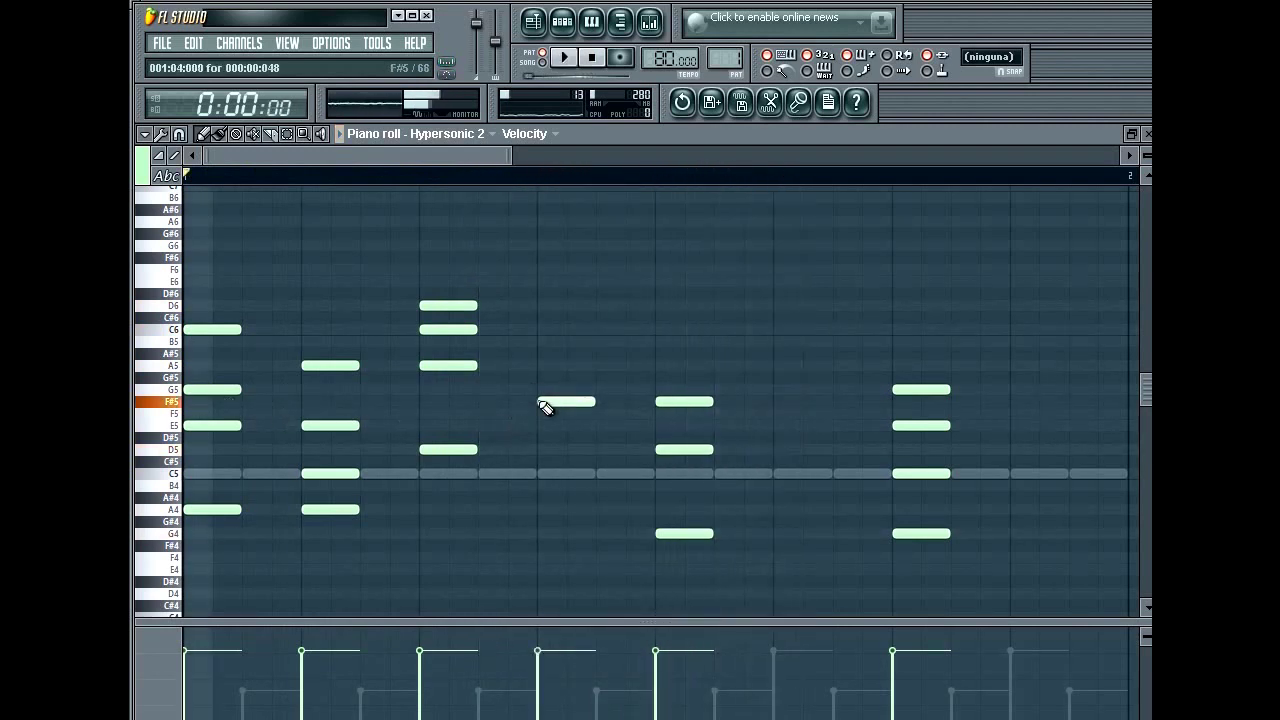
key(space)
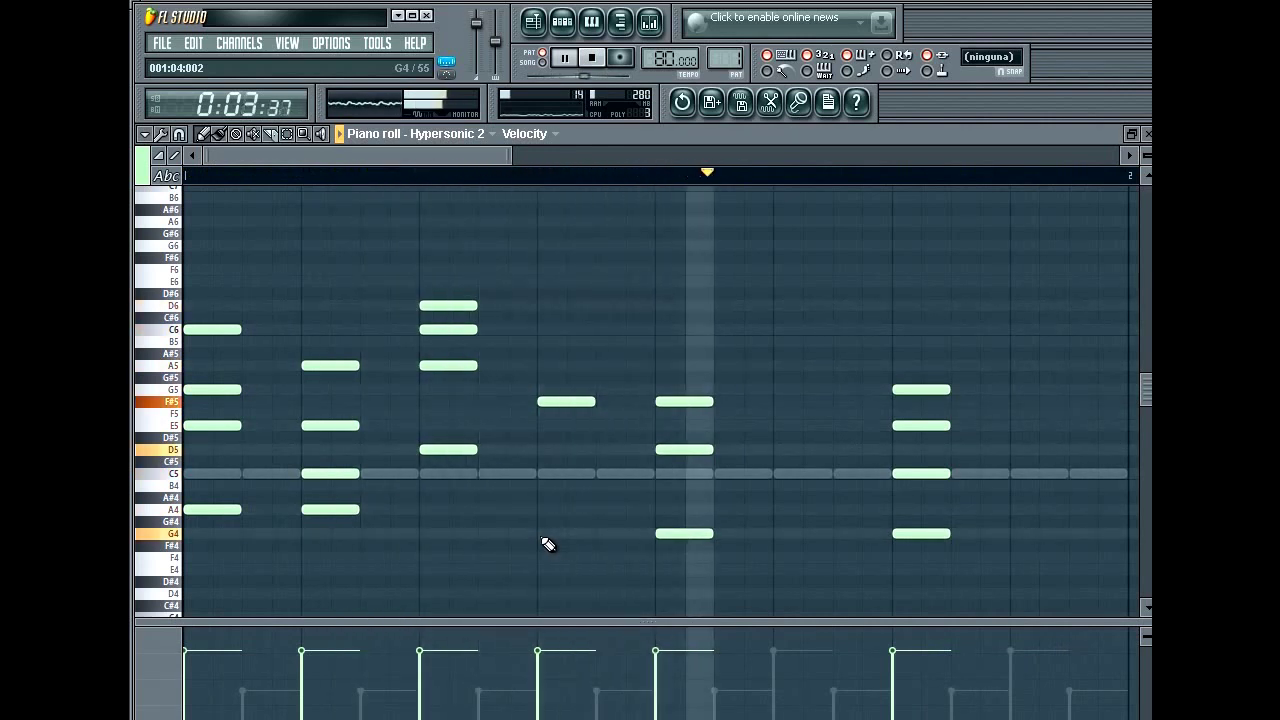
key(space)
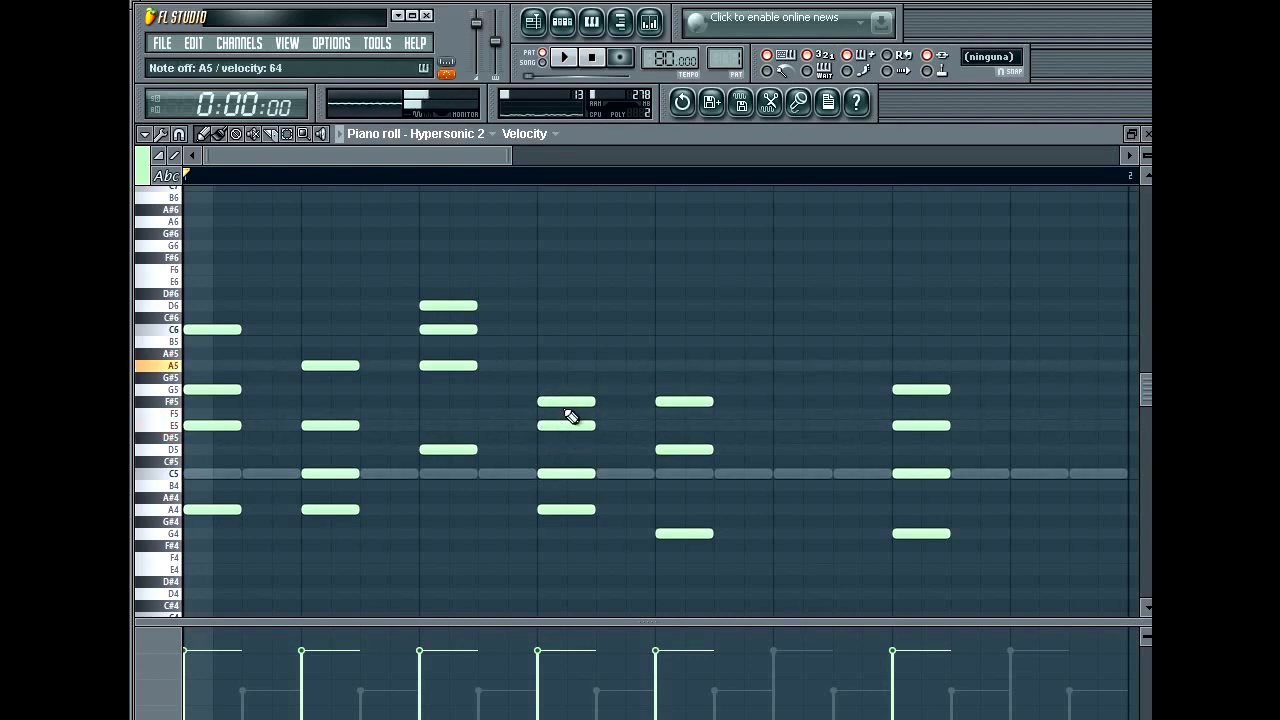
Try A5 as the top note of the beat 4 chord, and settle it on G5 during playback
key(space)
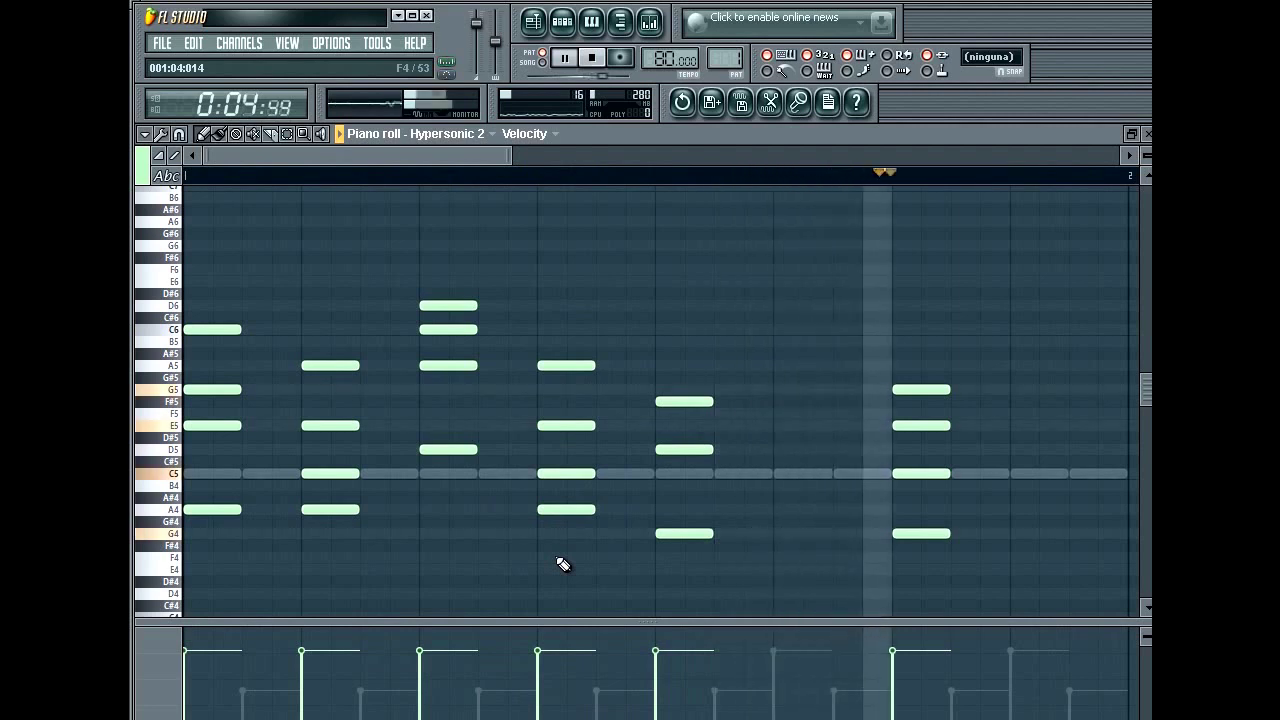
drag(563, 367, 561, 391)
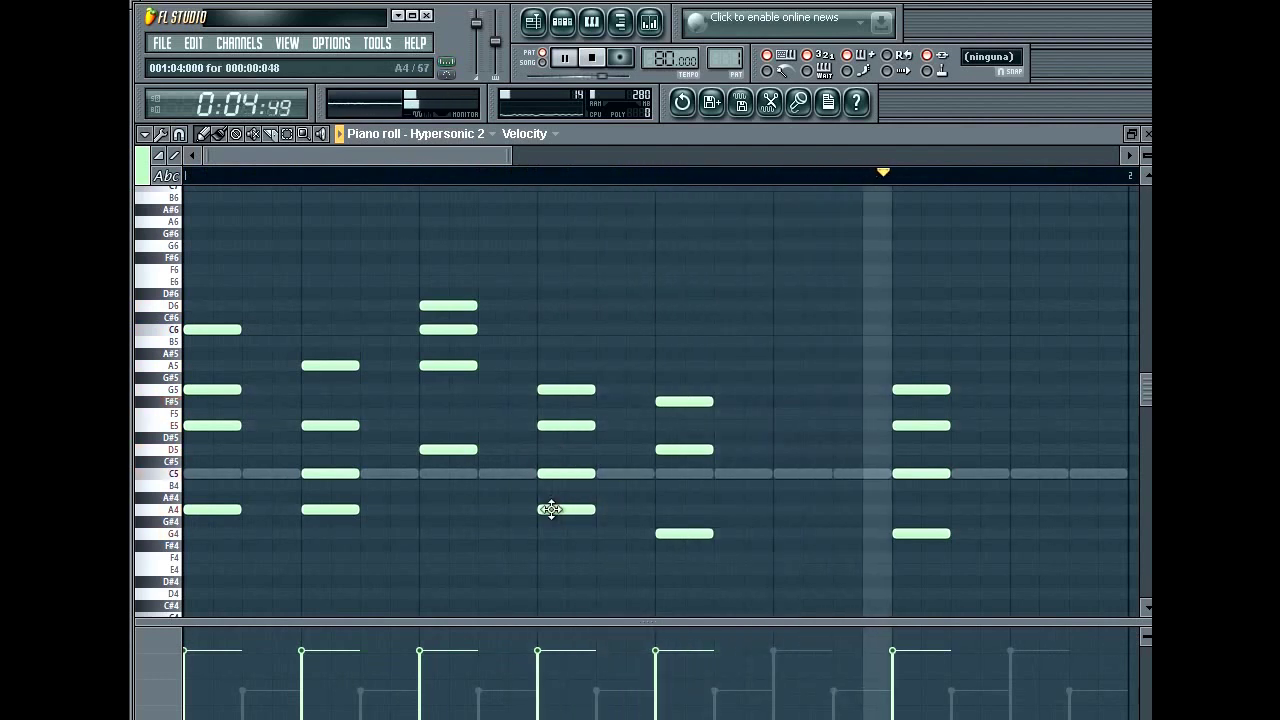
key(space)
Lengthen the first four chords to one full beat each so they connect, and play the pattern
drag(255, 316, 616, 588)
drag(586, 509, 646, 510)
key(space)
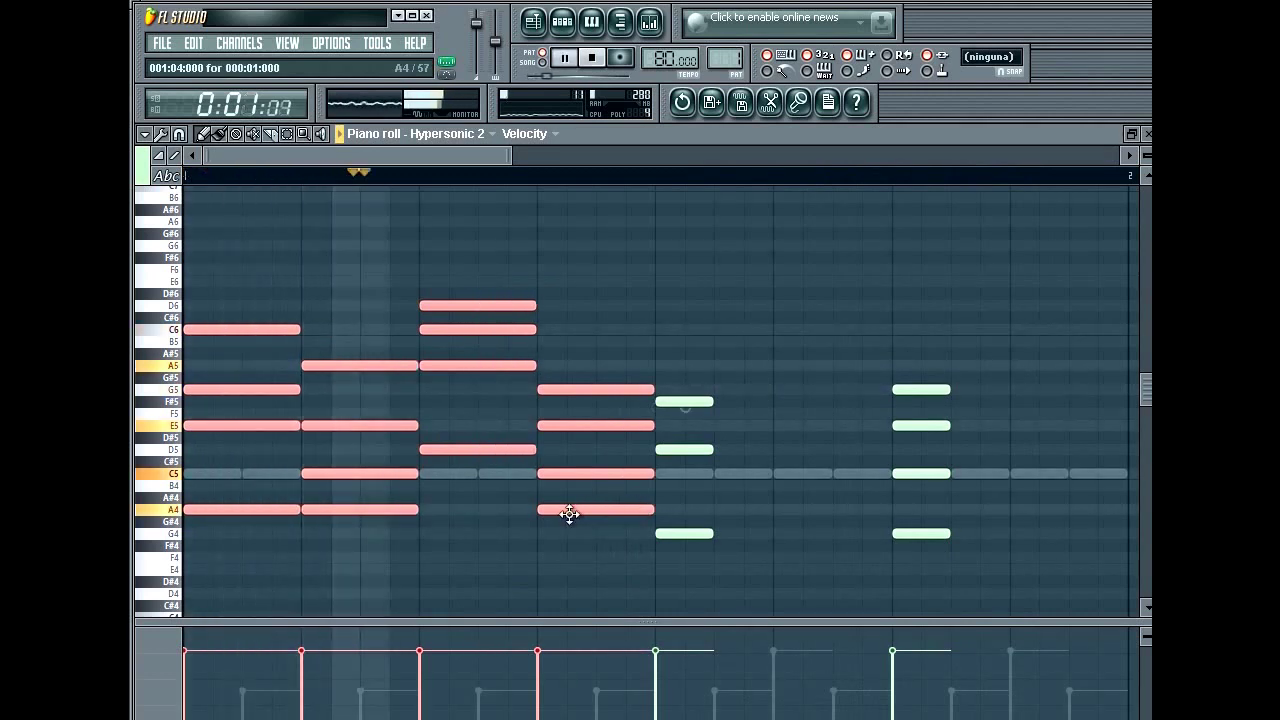
Lengthen the beat 5 and beat 7 chords to two beats each, filling the rest of bar 1
drag(680, 306, 995, 586)
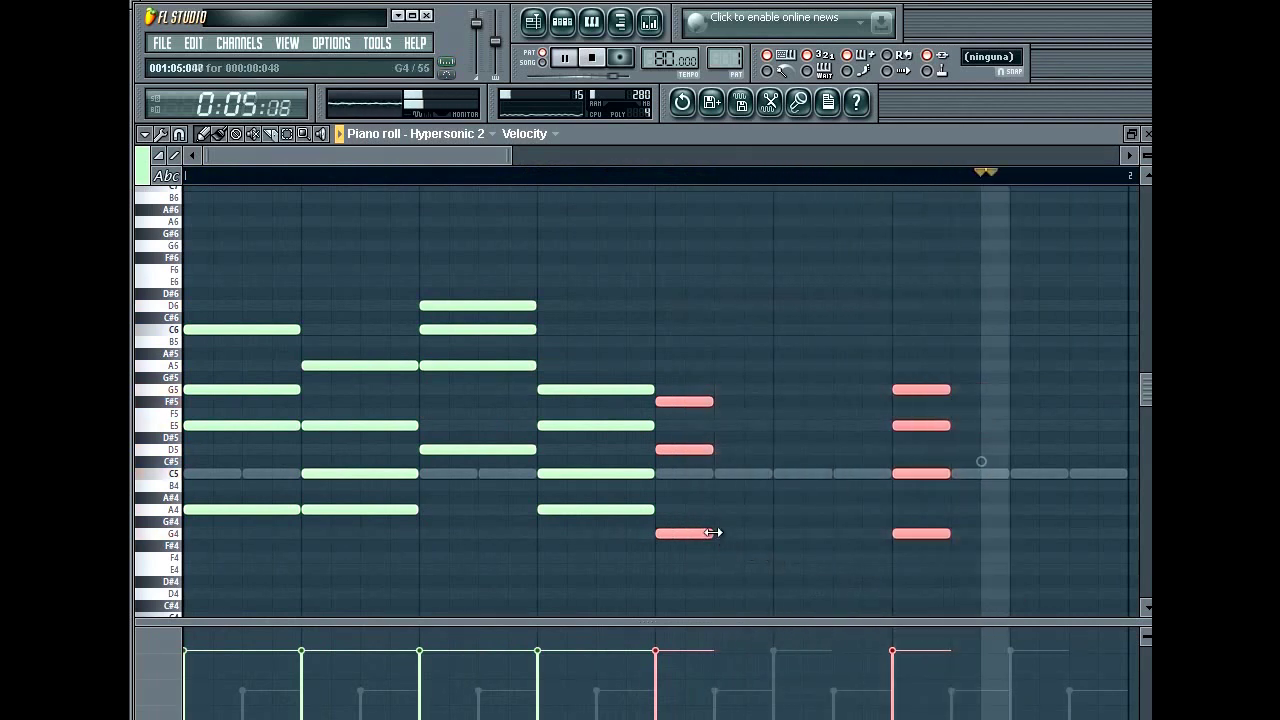
drag(716, 533, 897, 518)
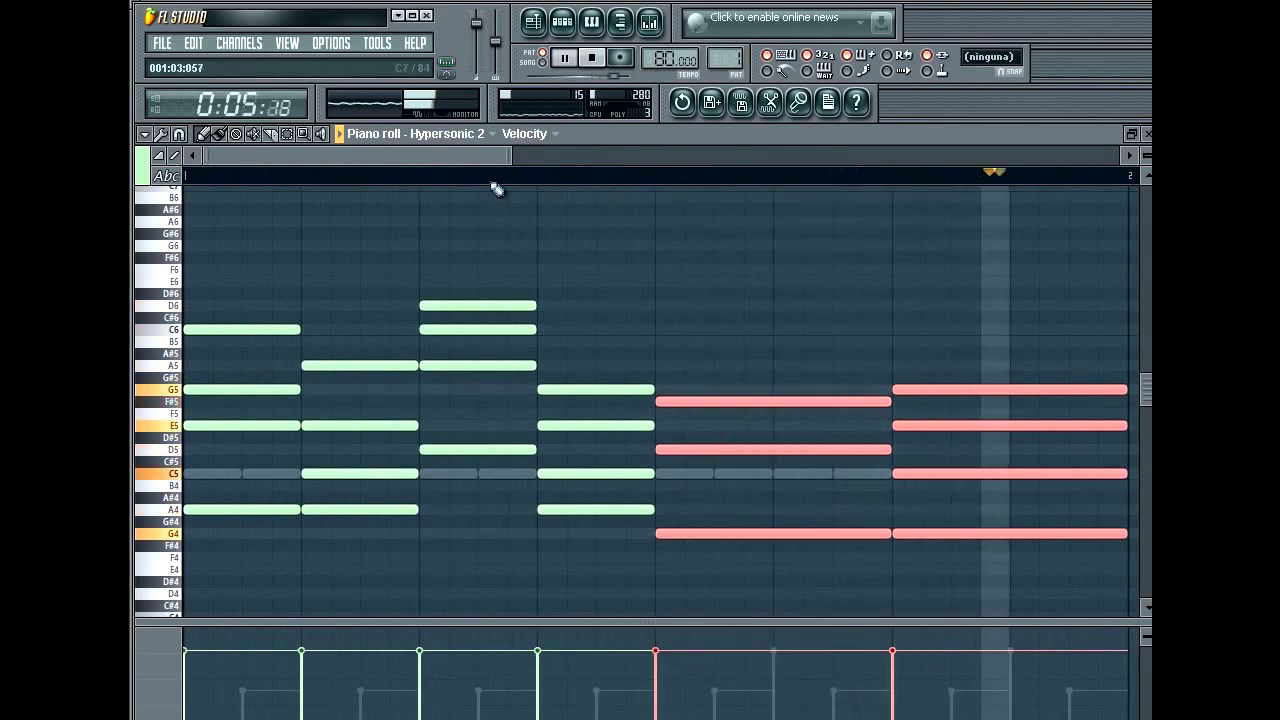
key(space)
drag(511, 156, 590, 166)
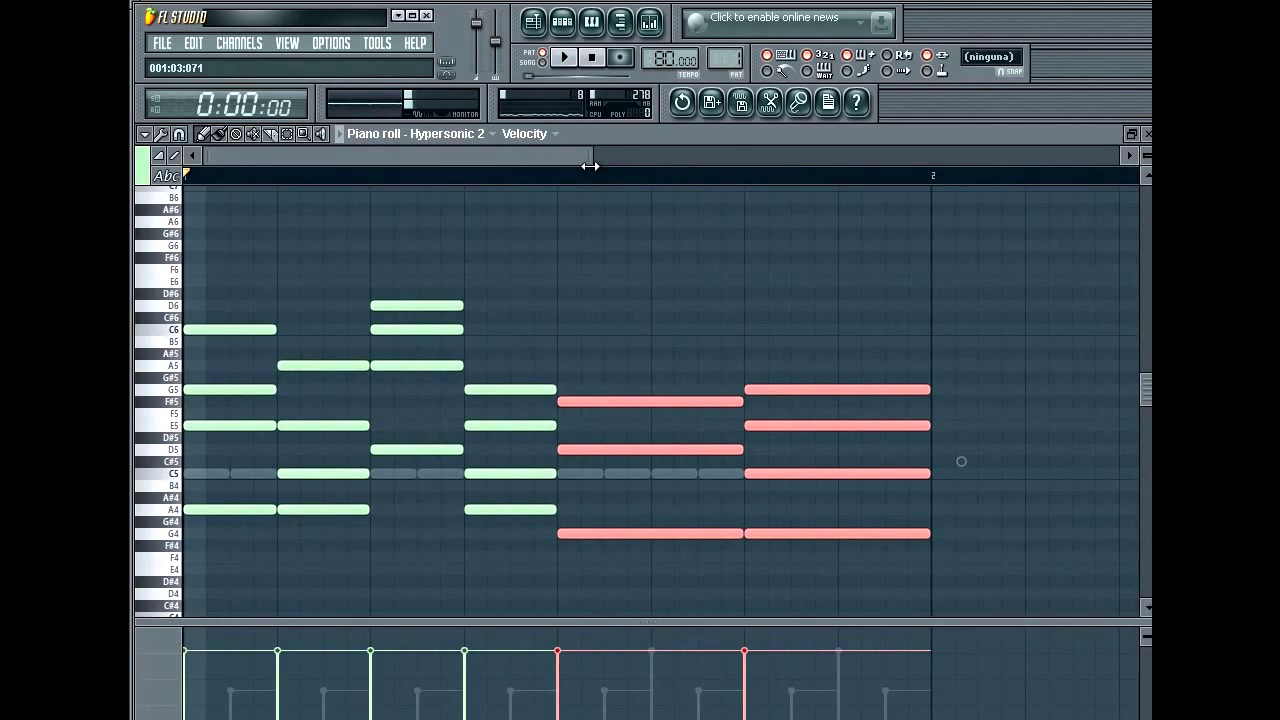
Set the Hypersonic 2 piano roll's snap to 1/6 step (1/6 paso)
click(569, 29)
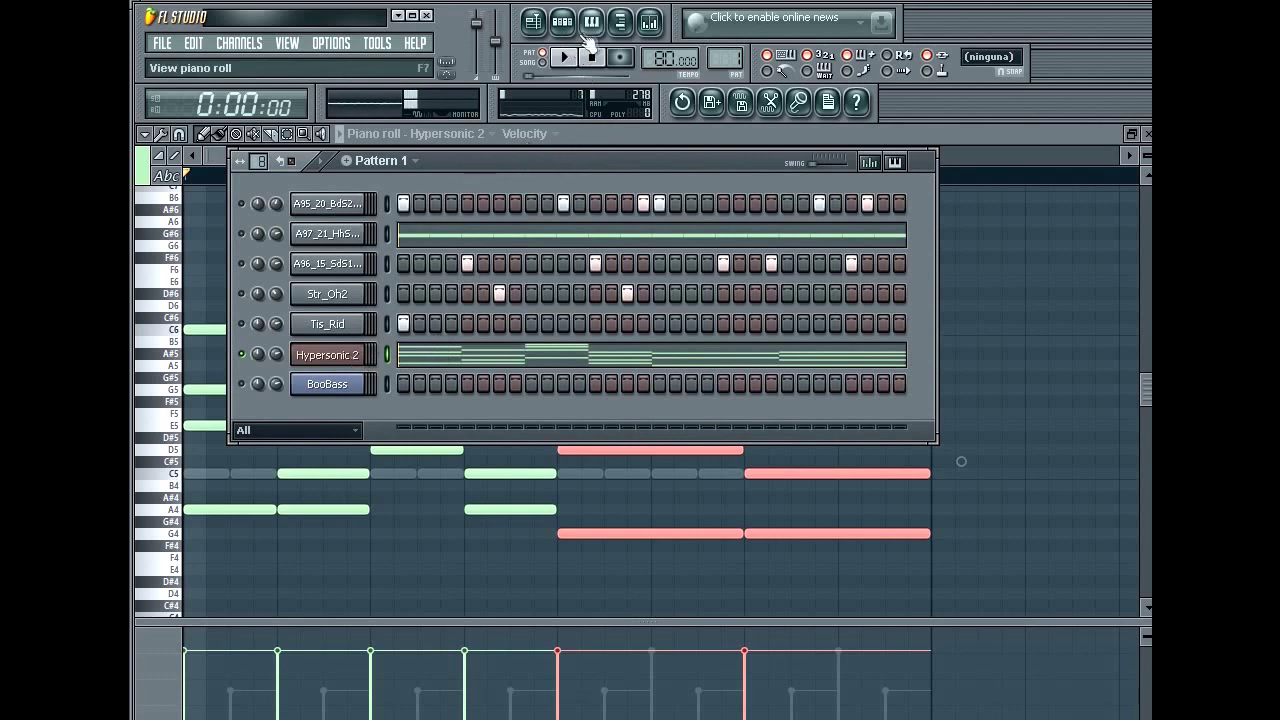
click(594, 30)
mouse_move(588, 155)
mouse_down()
mouse_move(443, 191)
mouse_move(420, 212)
mouse_up()
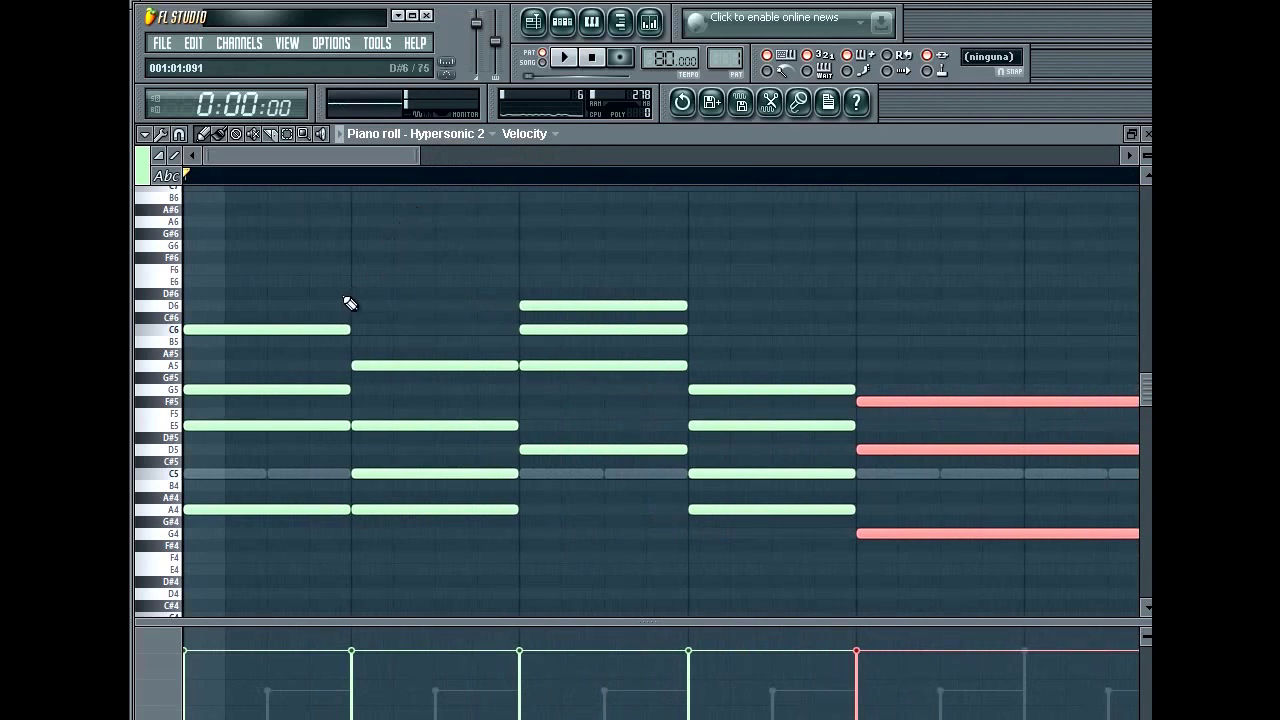
click(180, 134)
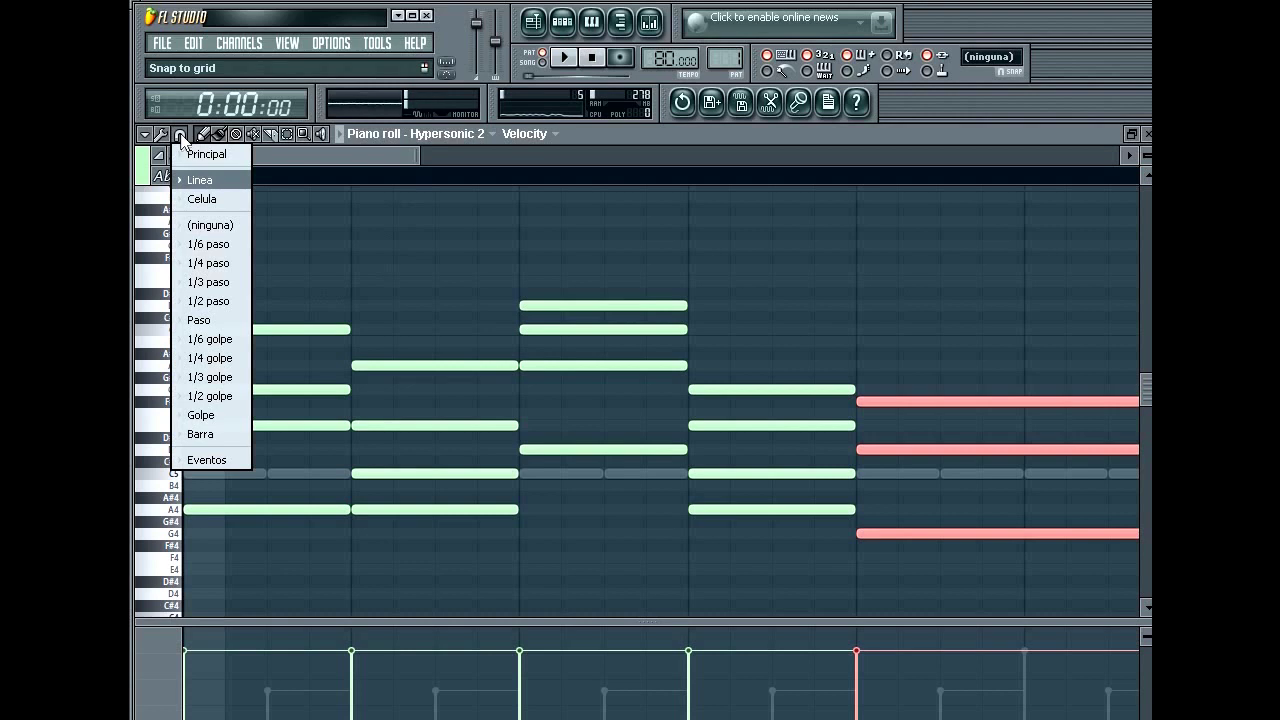
click(221, 246)
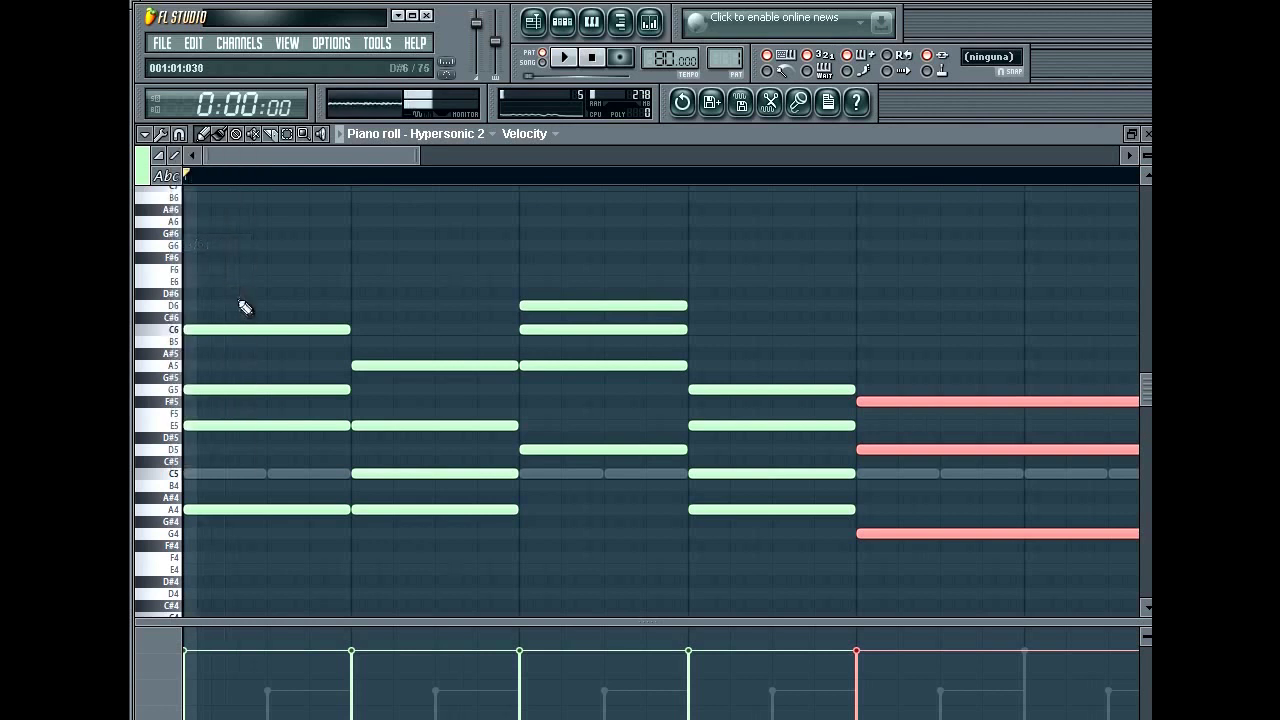
Stagger the first chord by starting E5, G5 and C6 at ticks 4, 8 and 16, keeping their ends in place, and play it
drag(418, 160, 236, 198)
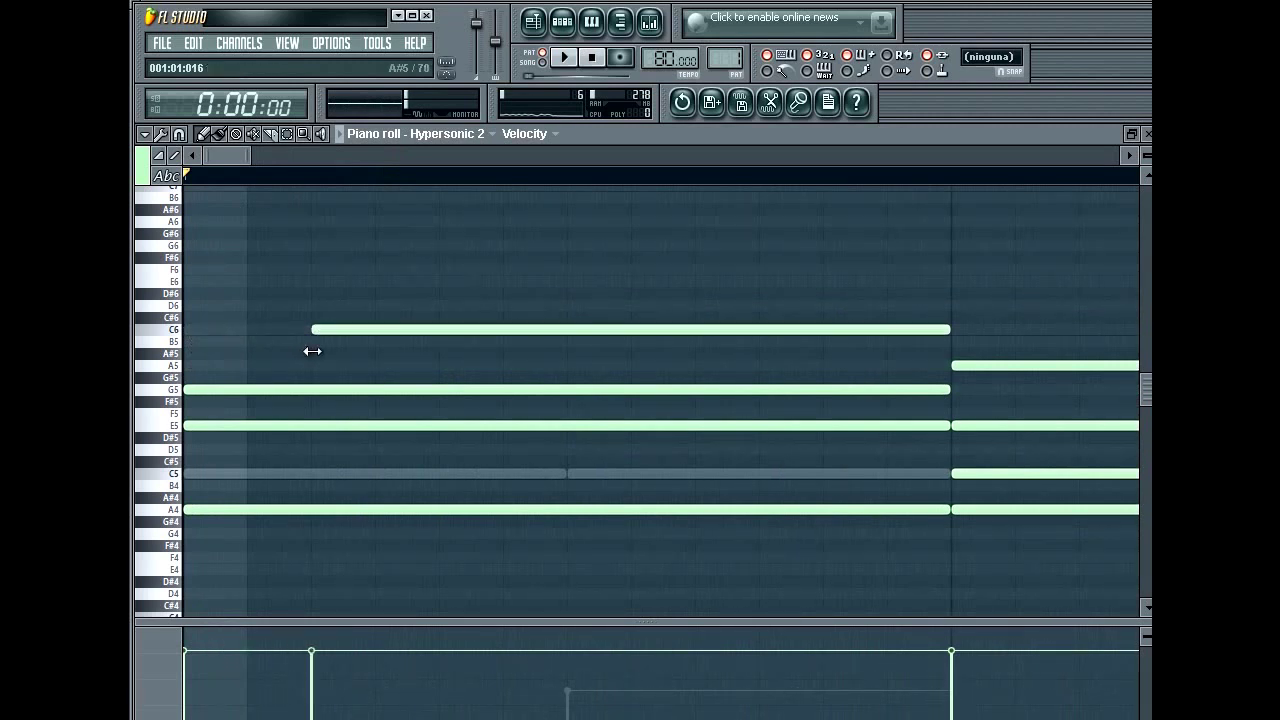
click(196, 394)
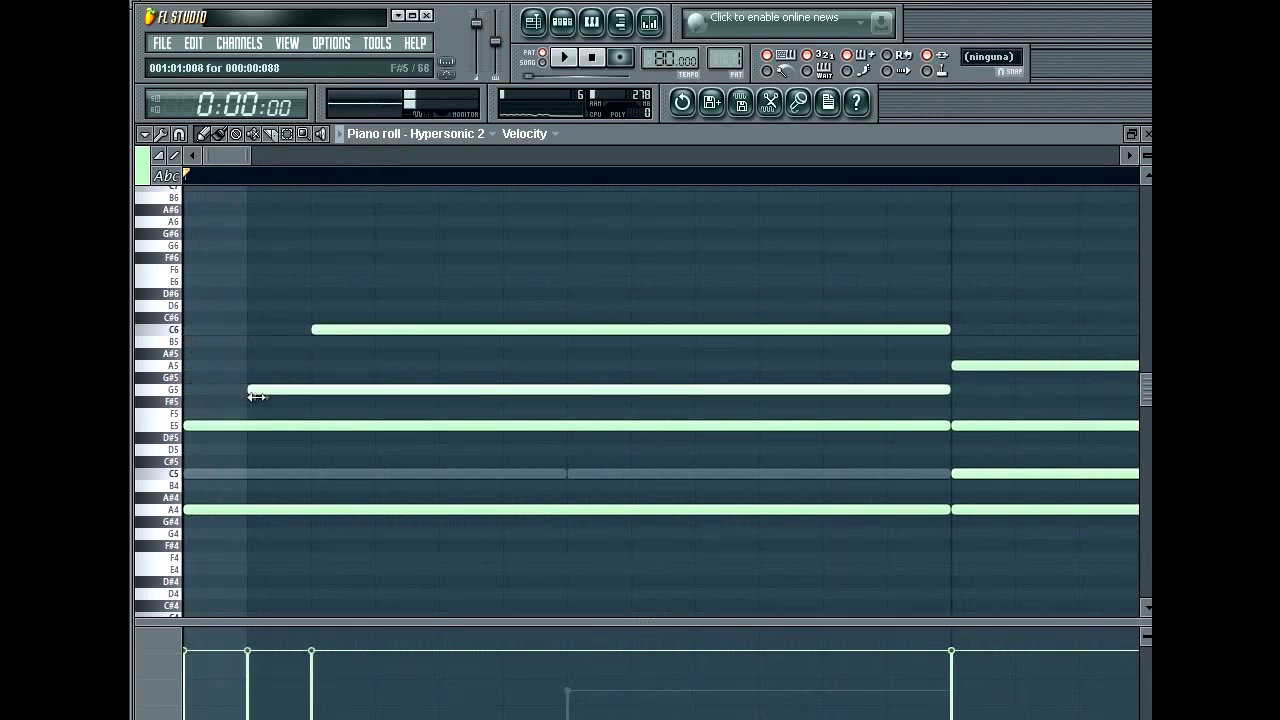
drag(190, 428, 214, 428)
key(space)
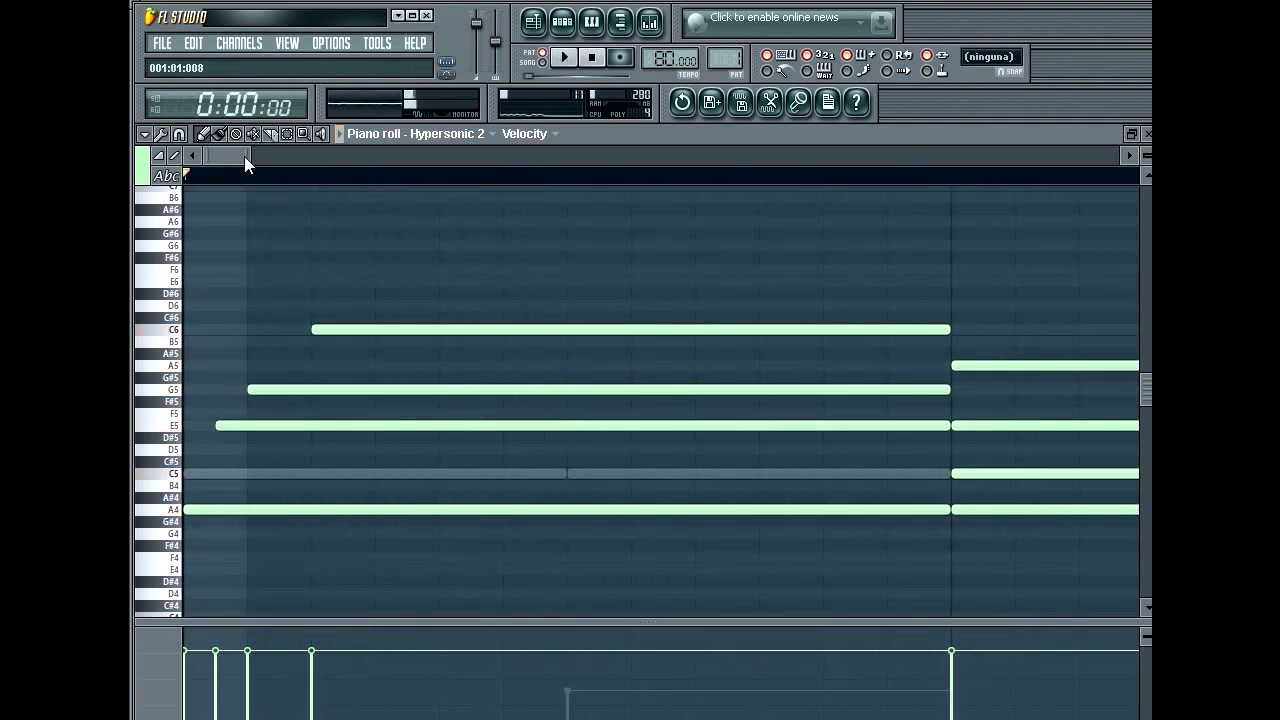
Stagger beat 2's C5, E5, A5 to ticks 8, 12, 16 and beat 3's A5, C6, D6 to ticks 4, 8, 16, with a playback check
drag(248, 157, 353, 195)
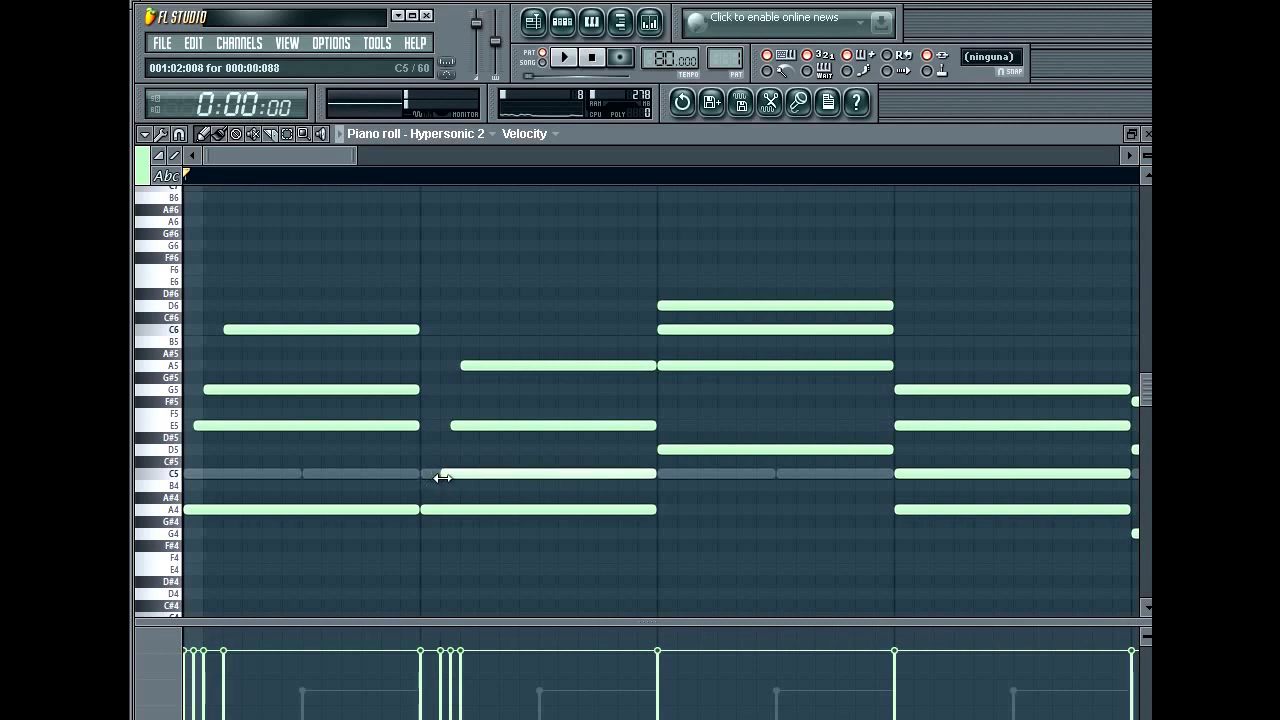
key(space)
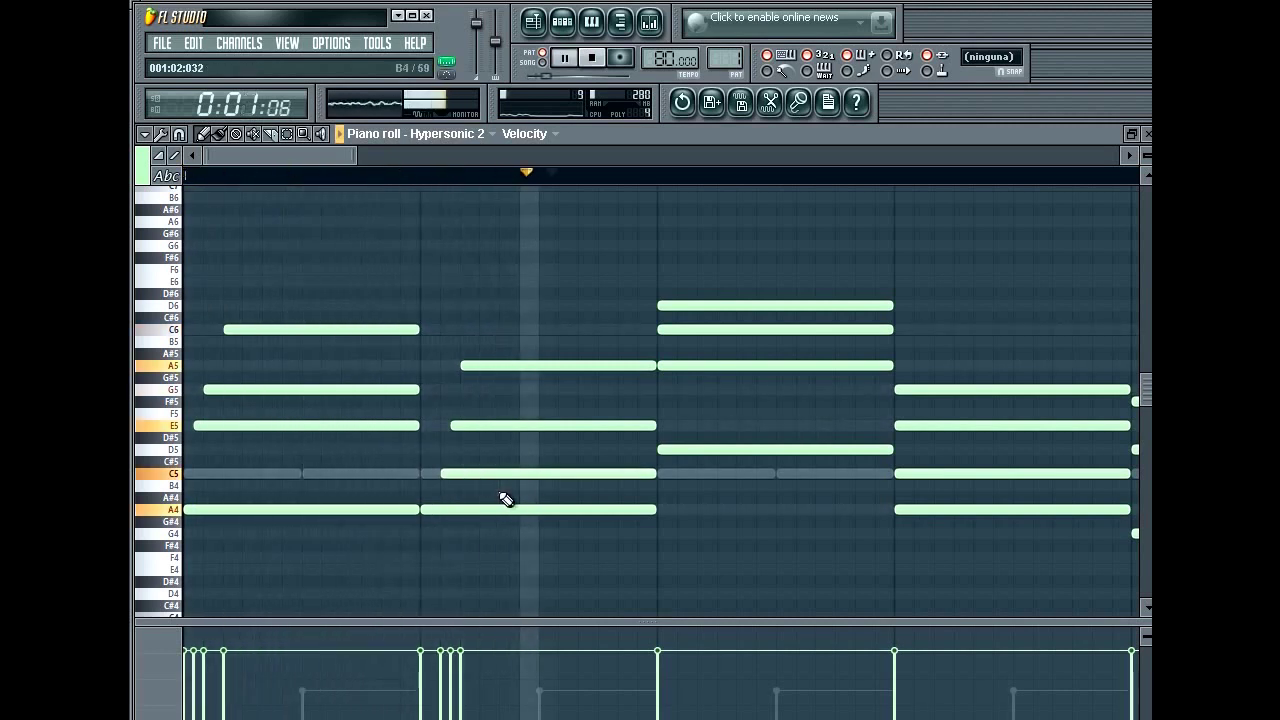
key(space)
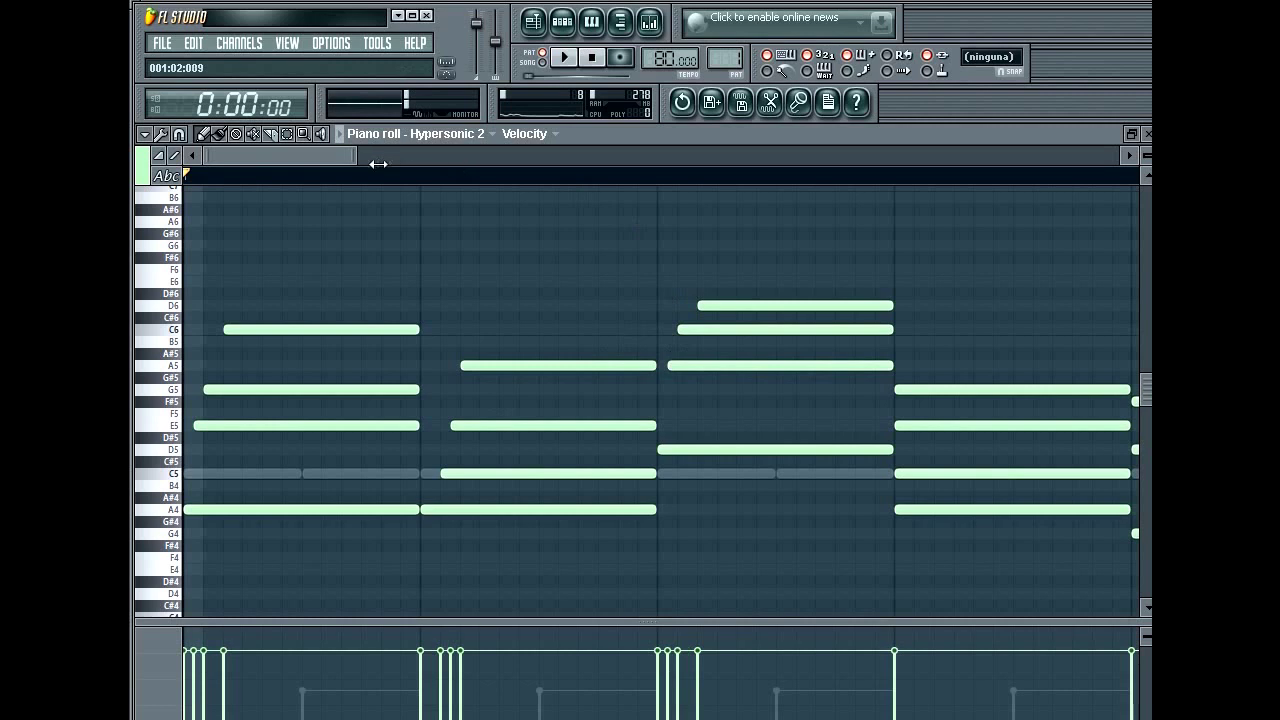
Stagger beat 4's C5, E5 and G5 to ticks 8, 12 and 16, and beat 5's D5 and F#5 to ticks 8 and 16
drag(349, 160, 420, 181)
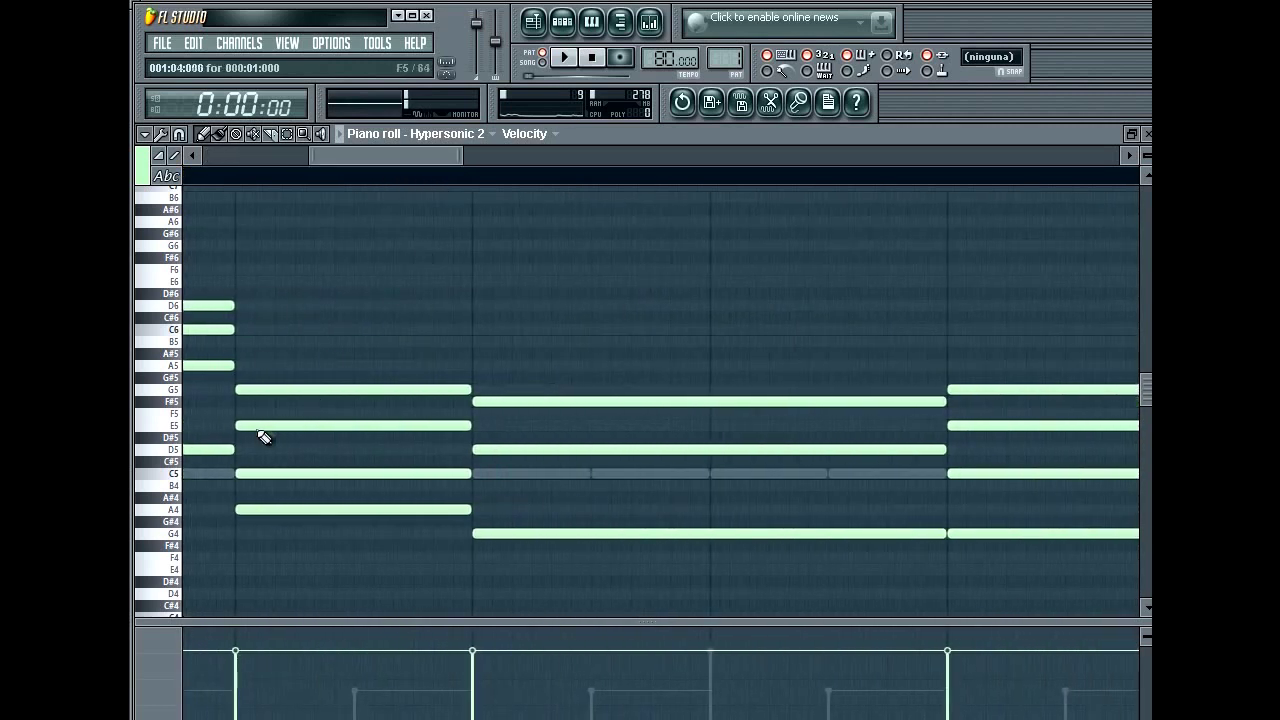
drag(240, 391, 277, 389)
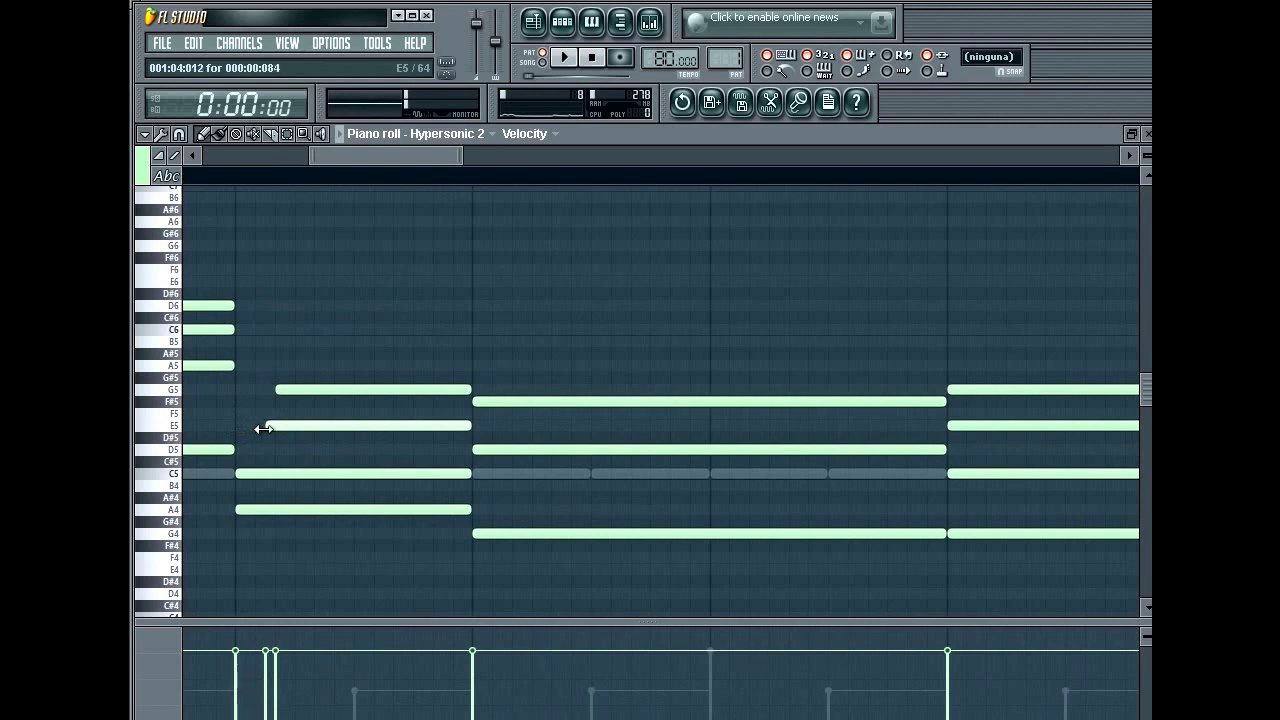
drag(242, 473, 257, 473)
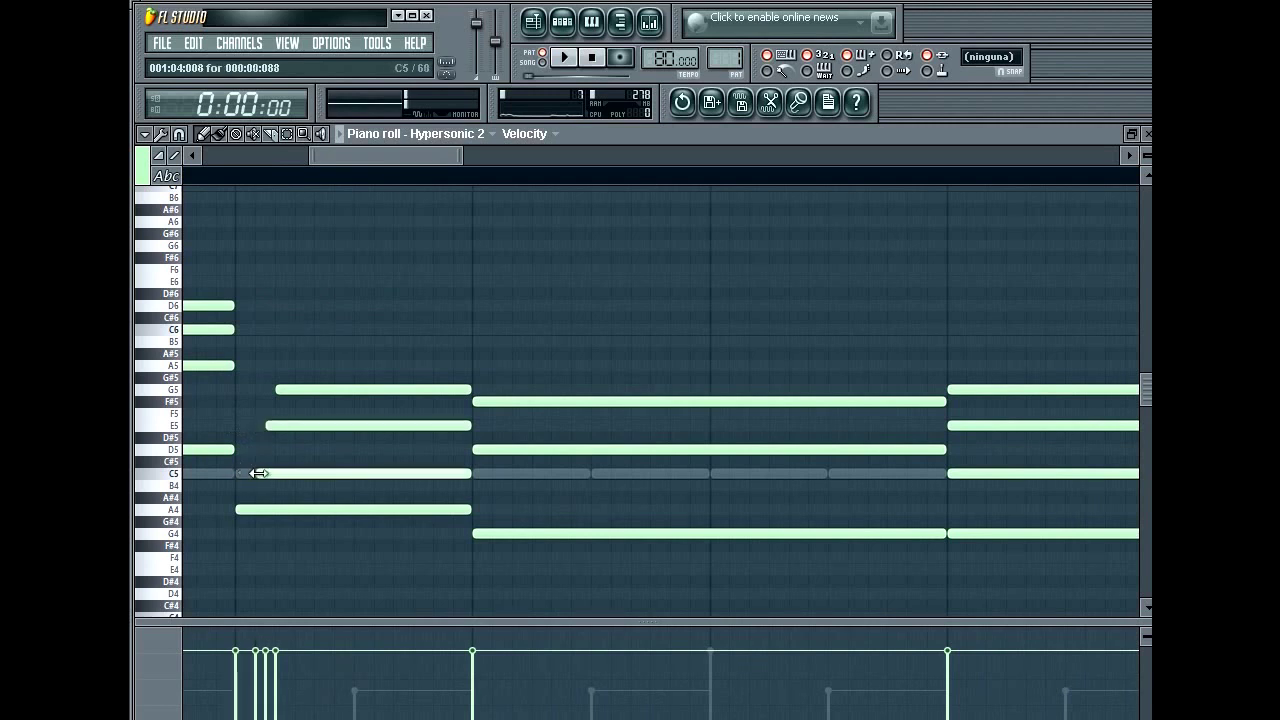
drag(477, 410, 514, 401)
click(514, 412)
right_click(518, 412)
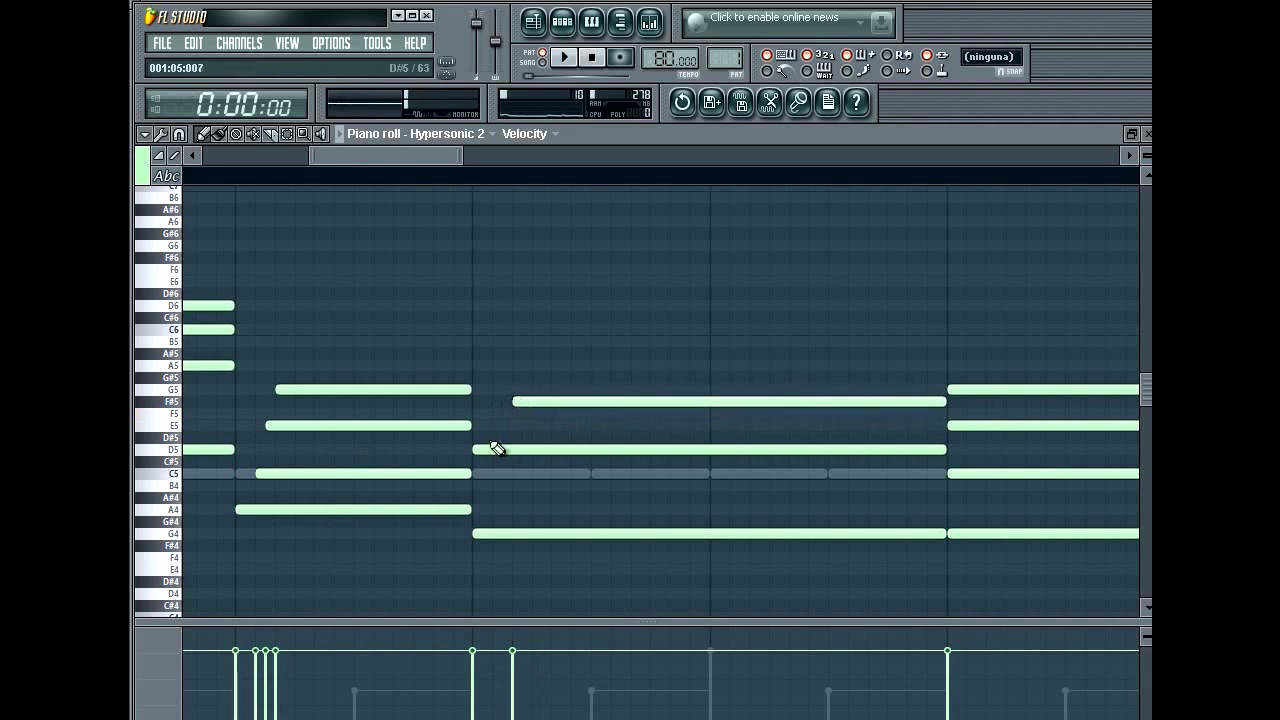
drag(477, 450, 494, 451)
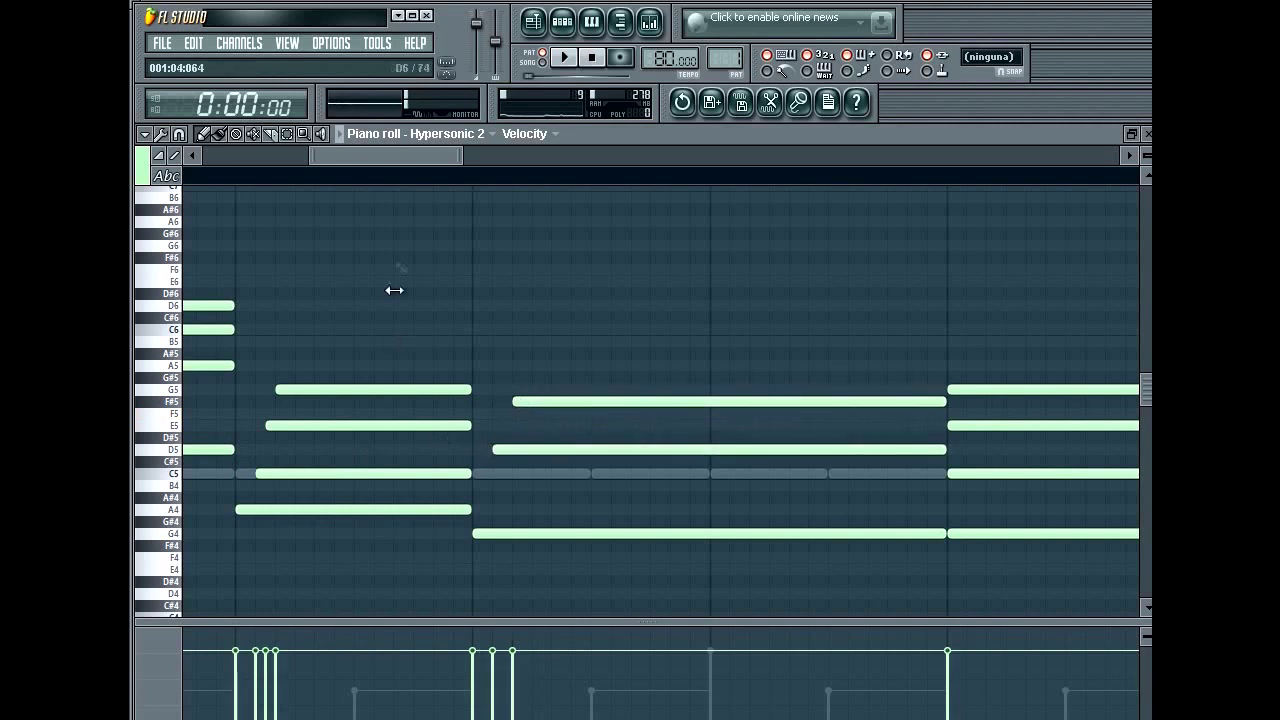
Stagger the beat 7 chord by starting C5, E5 and G5 at ticks 4, 12 and 20, and play the full progression
drag(443, 172, 525, 168)
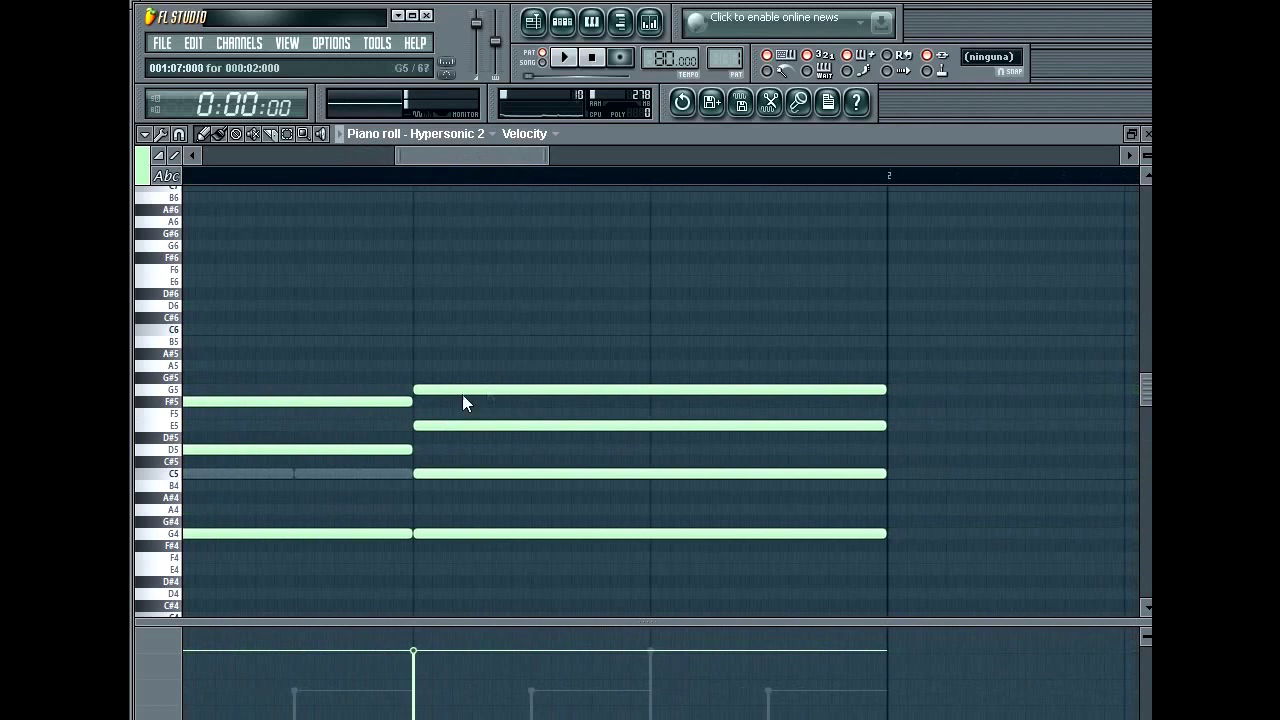
drag(421, 396, 464, 390)
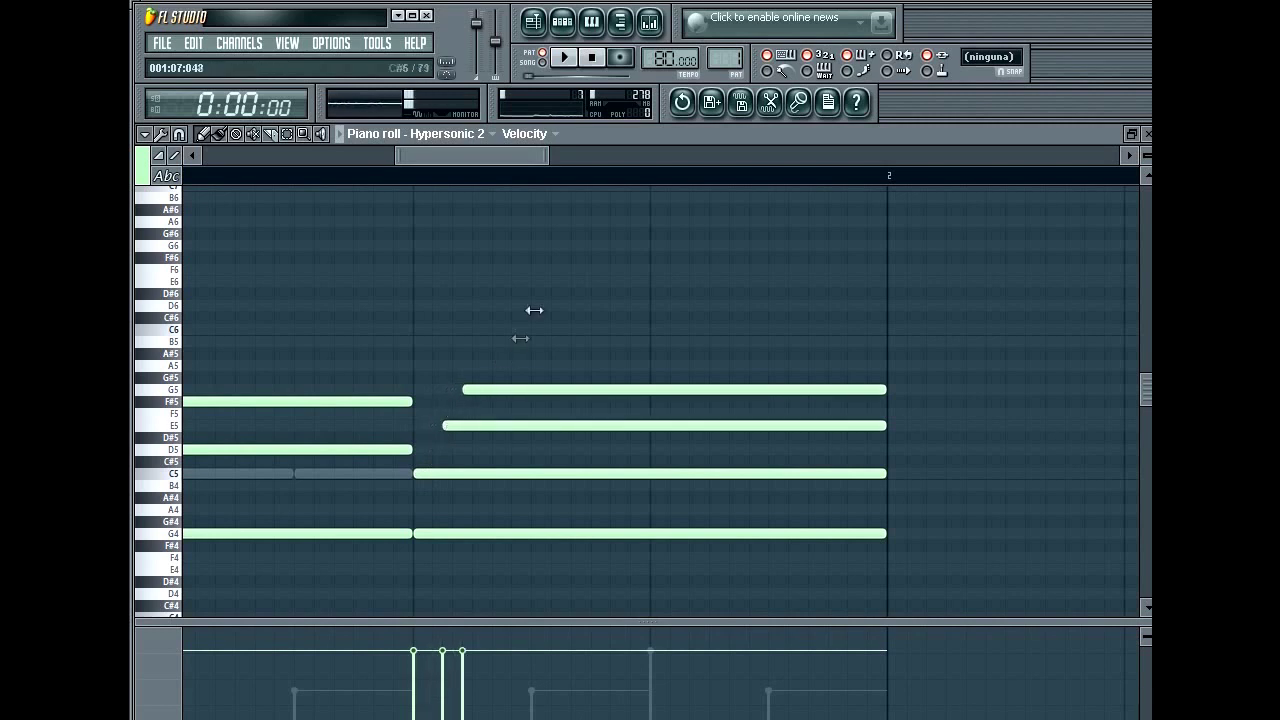
click(550, 270)
right_click(565, 270)
drag(418, 473, 424, 473)
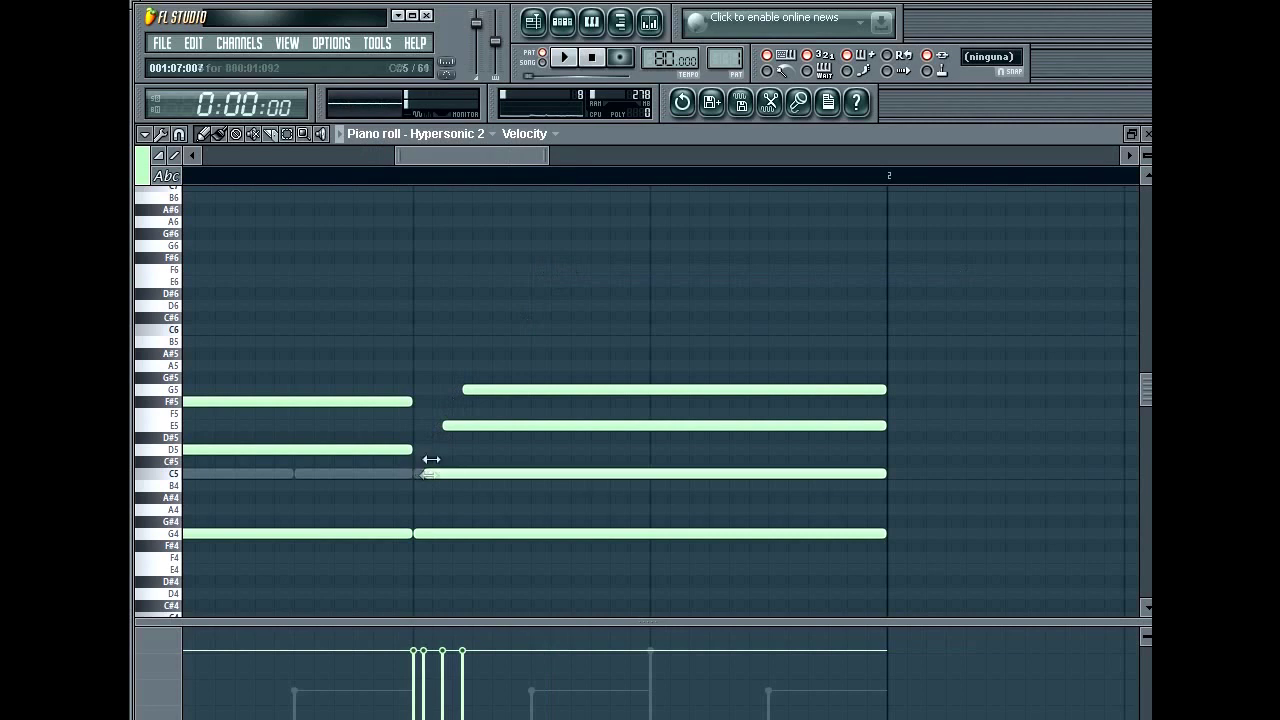
key(space)
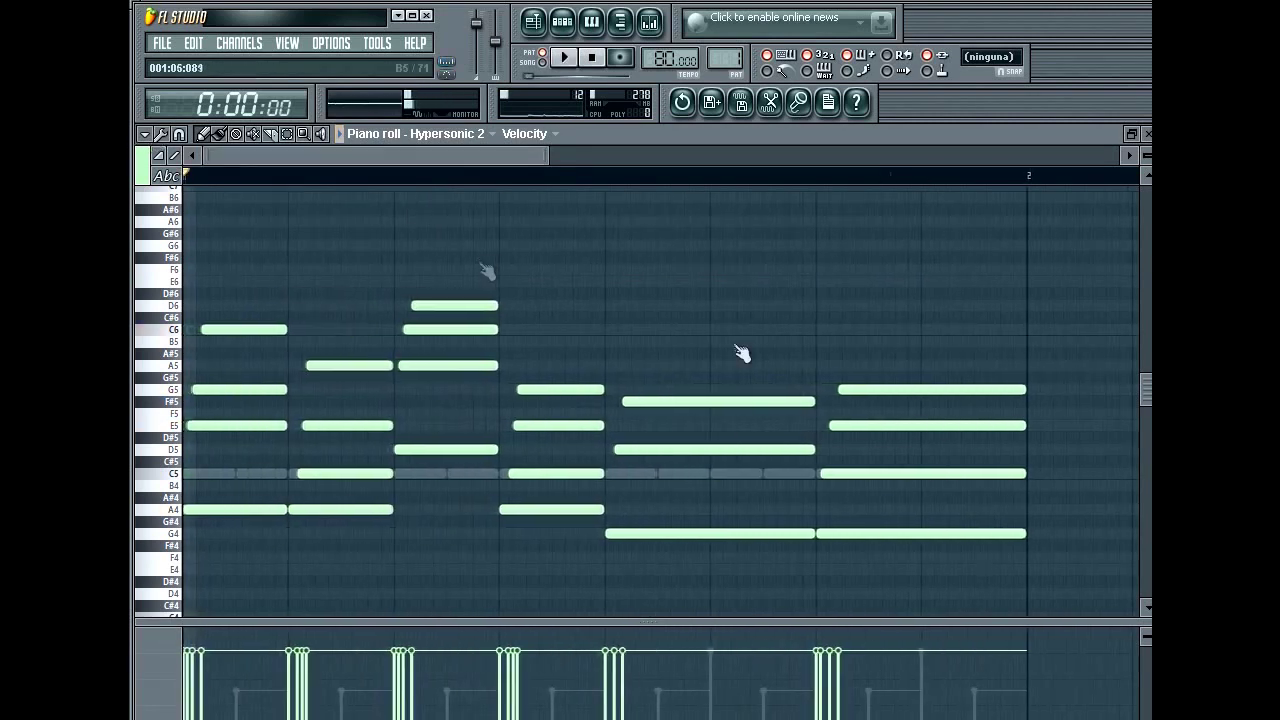
key(space)
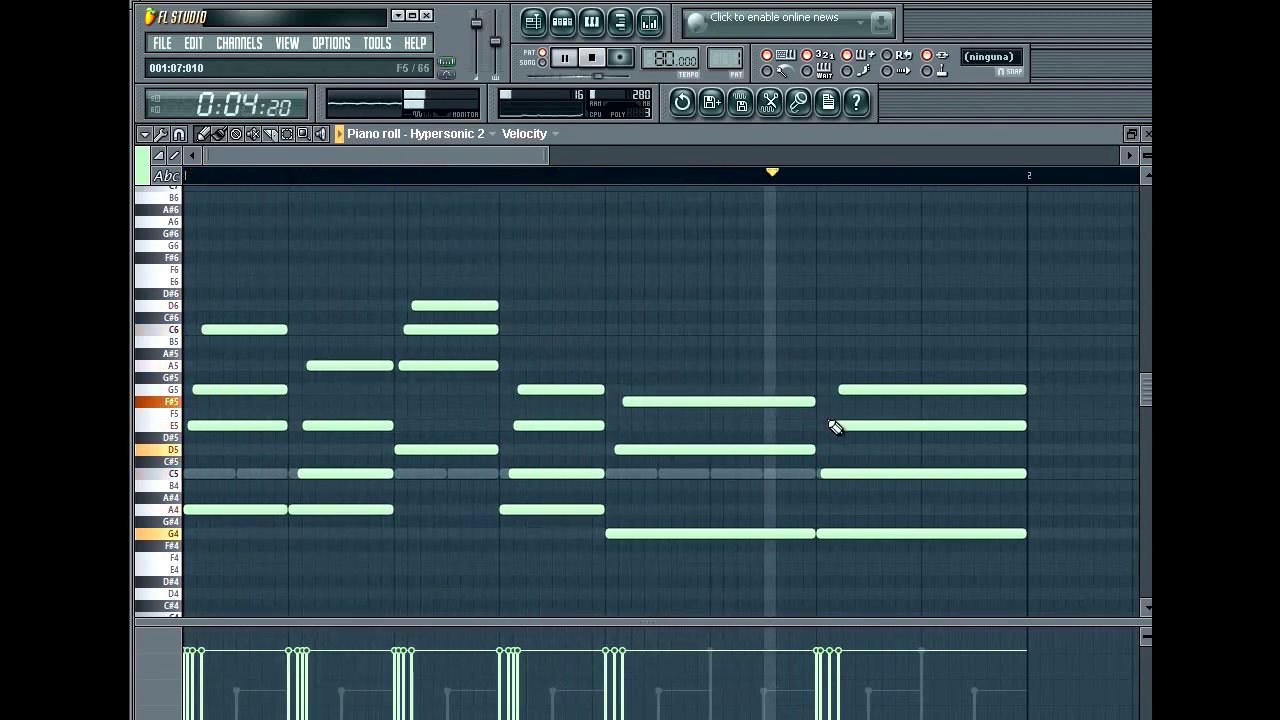
key(space)
Load the FM Jazz Guitar patch from Electric Guitars Clean in the Hypersonic 2 channel
click(563, 22)
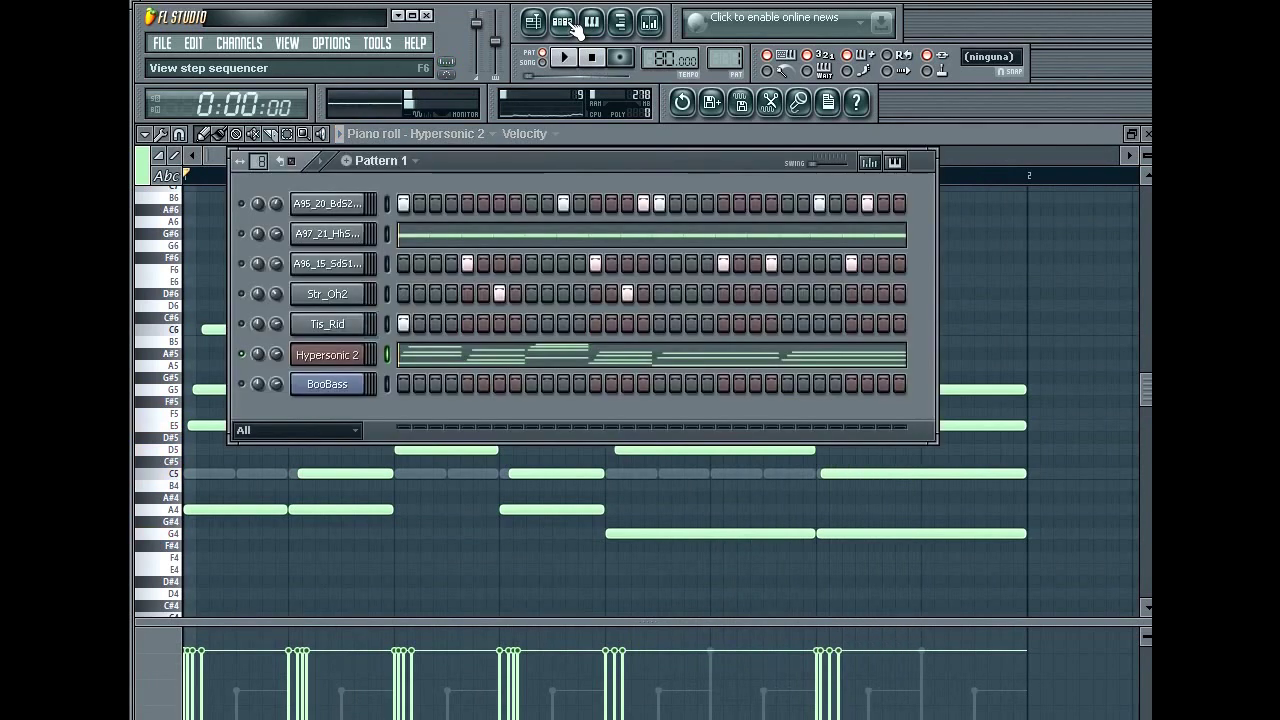
click(348, 367)
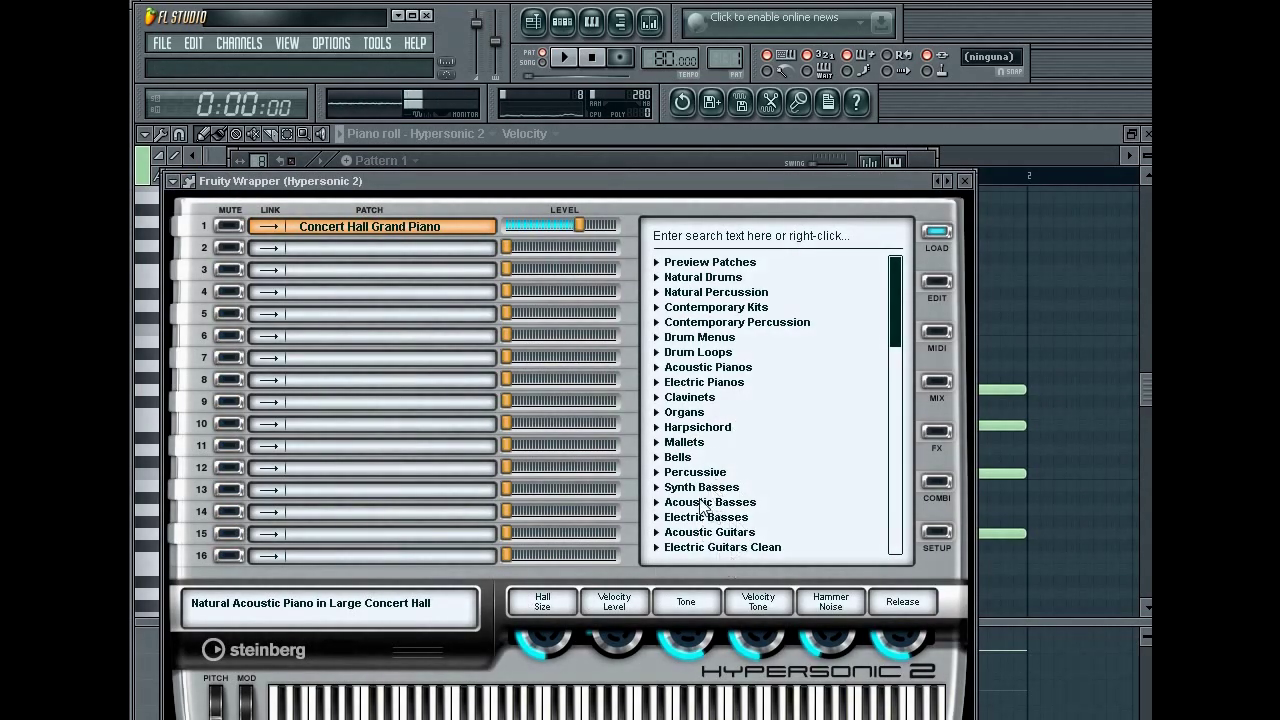
click(718, 548)
scroll(734, 477, down, 3)
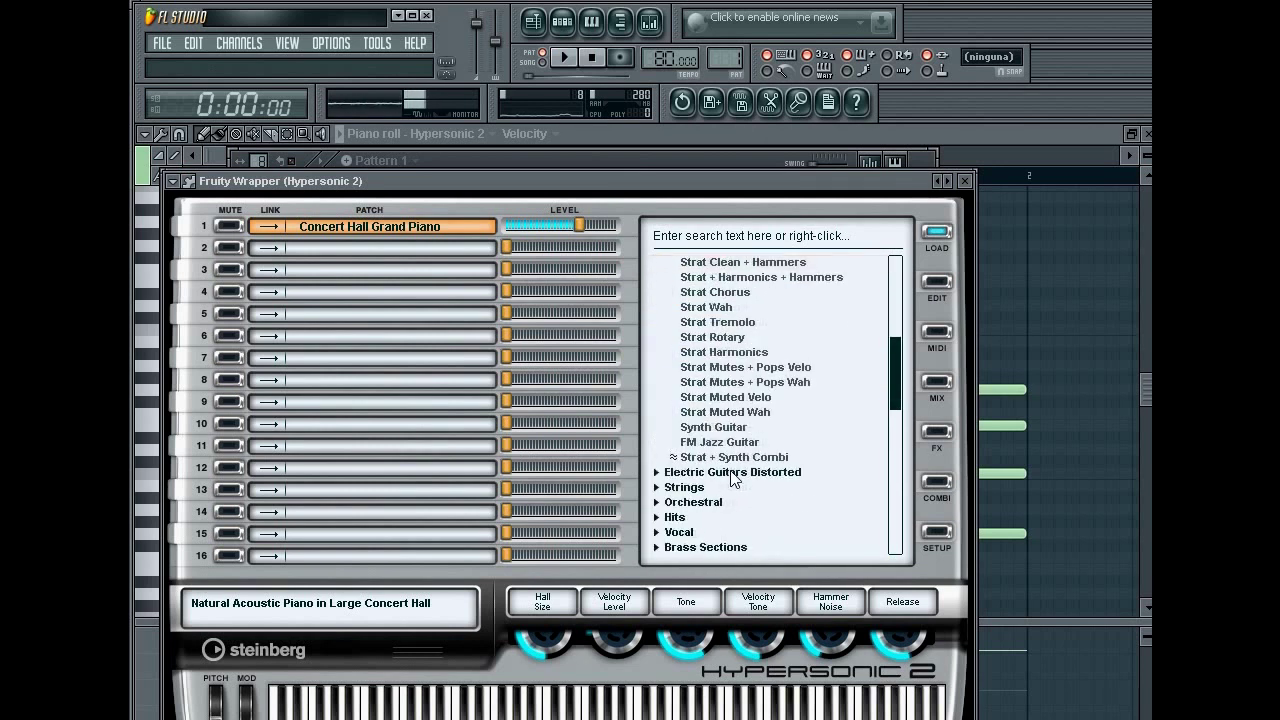
click(729, 445)
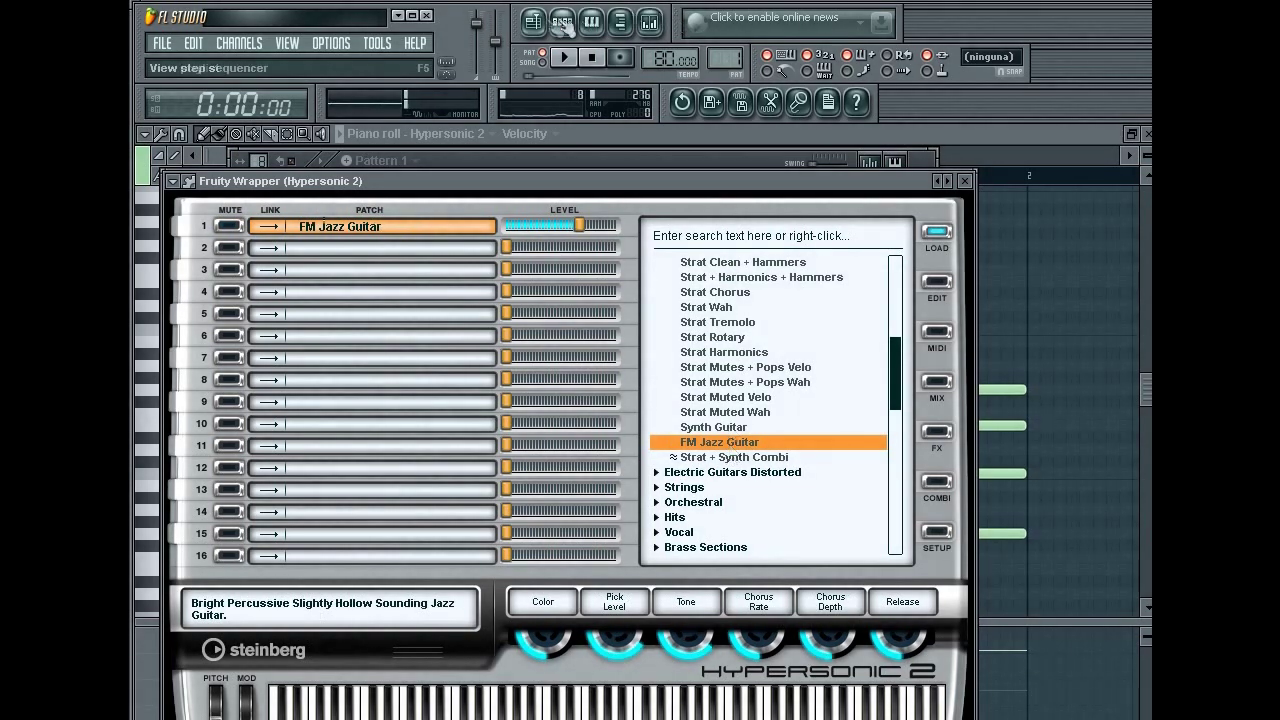
Play the pattern with the guitar patch and follow the chords in the Hypersonic 2 piano roll
click(562, 20)
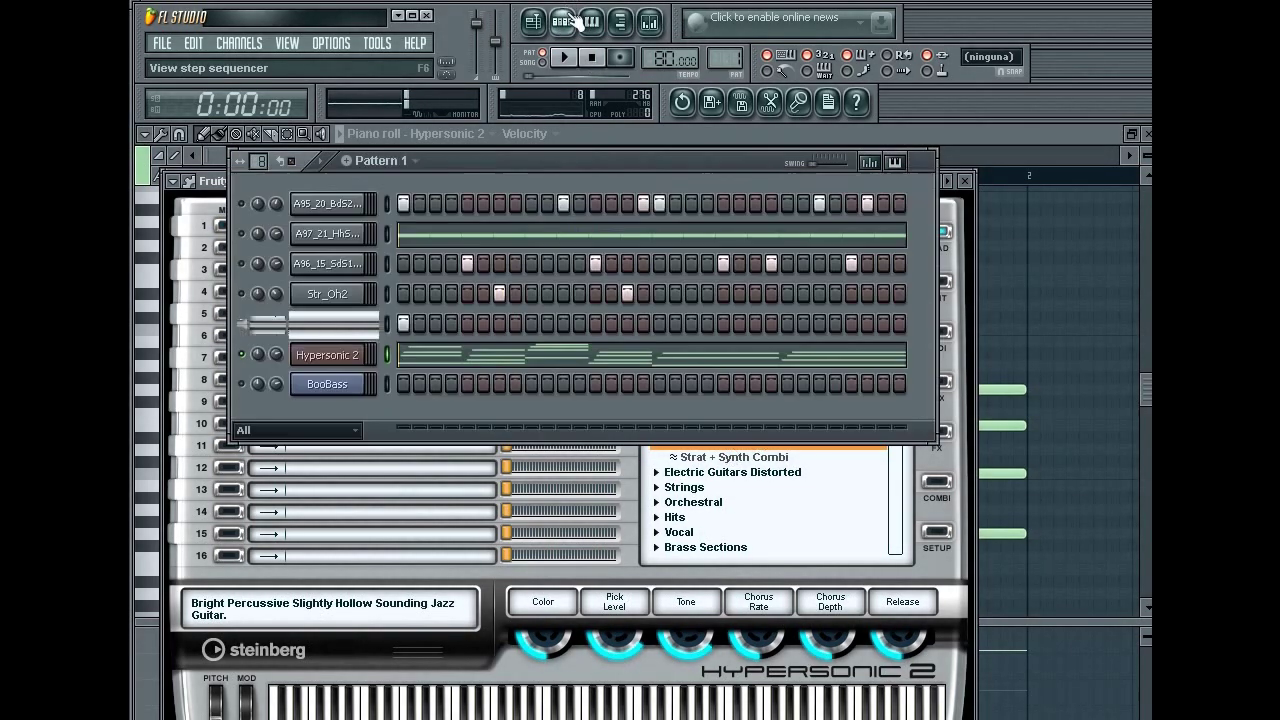
key(space)
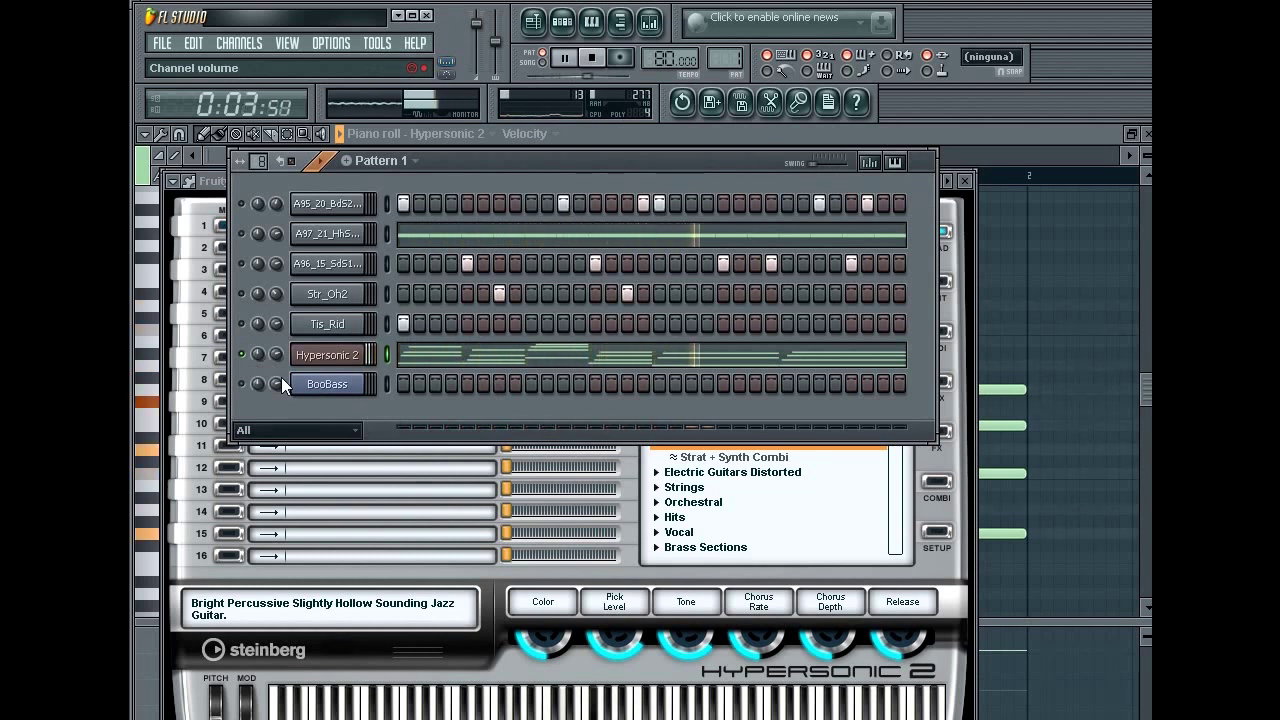
click(467, 354)
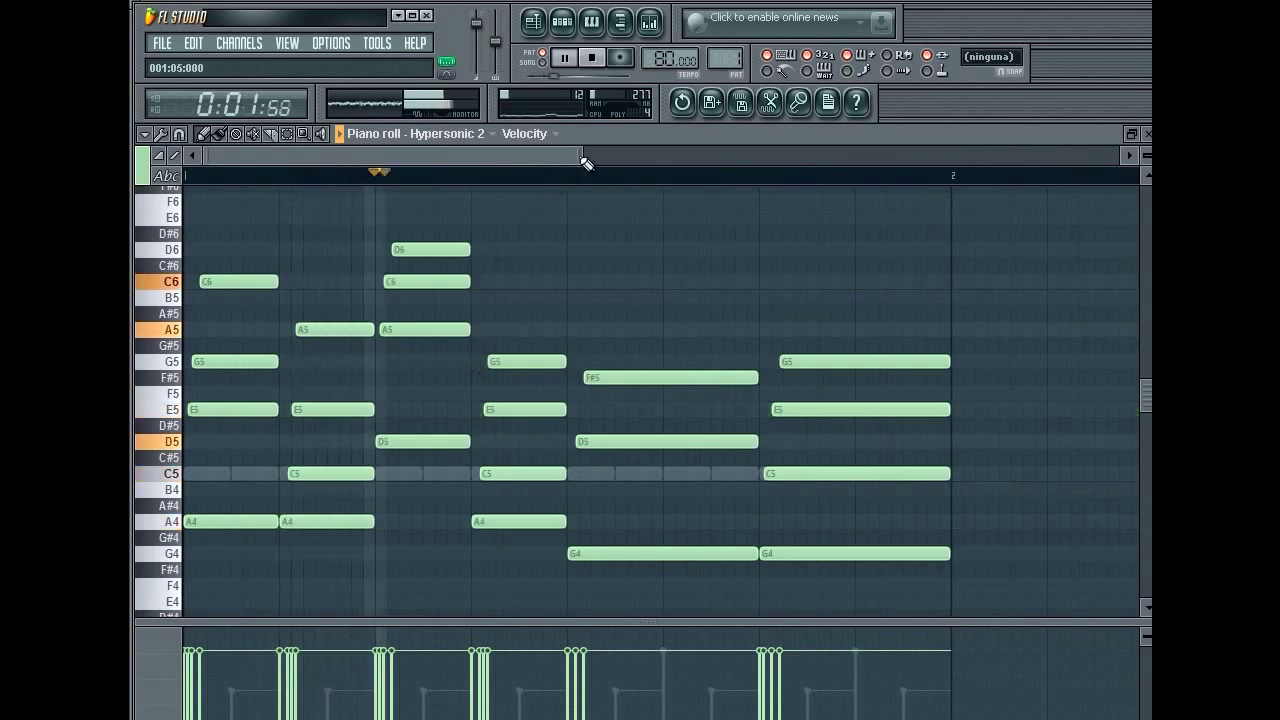
drag(582, 155, 606, 152)
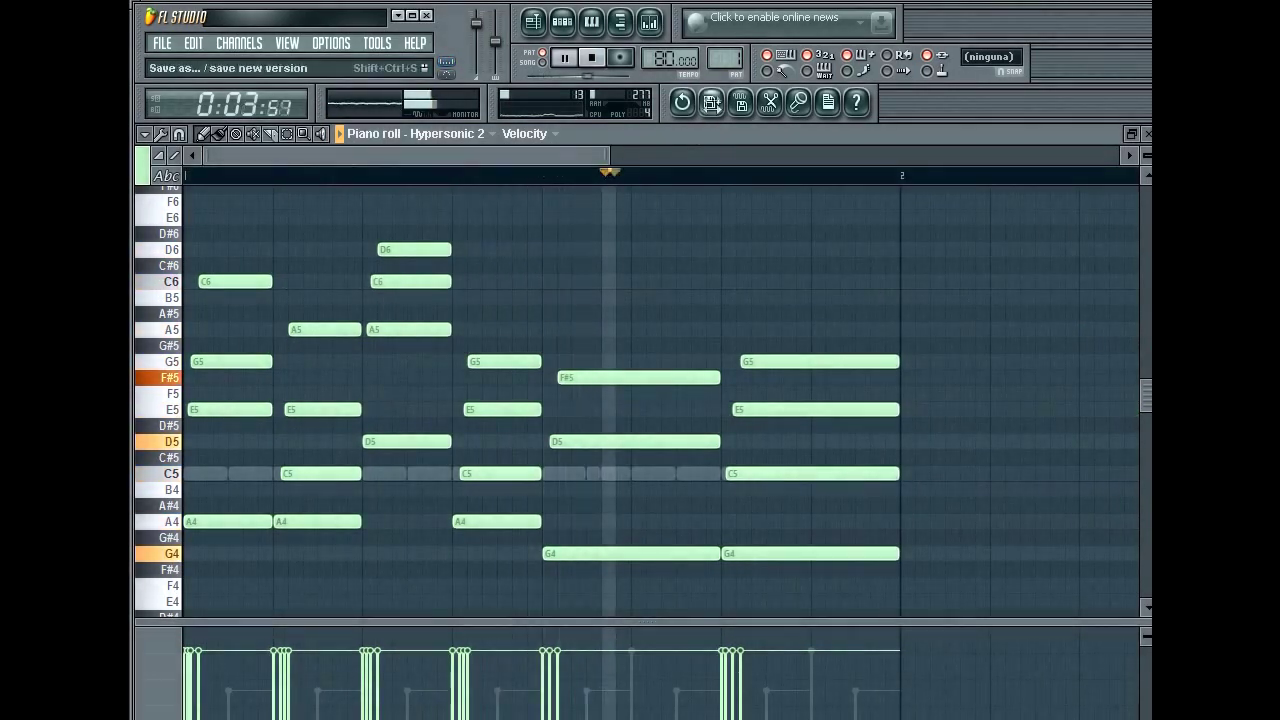
key(space)
Transpose all Hypersonic 2 chord notes down one octave, play the pattern, and bring up the step sequencer
click(573, 32)
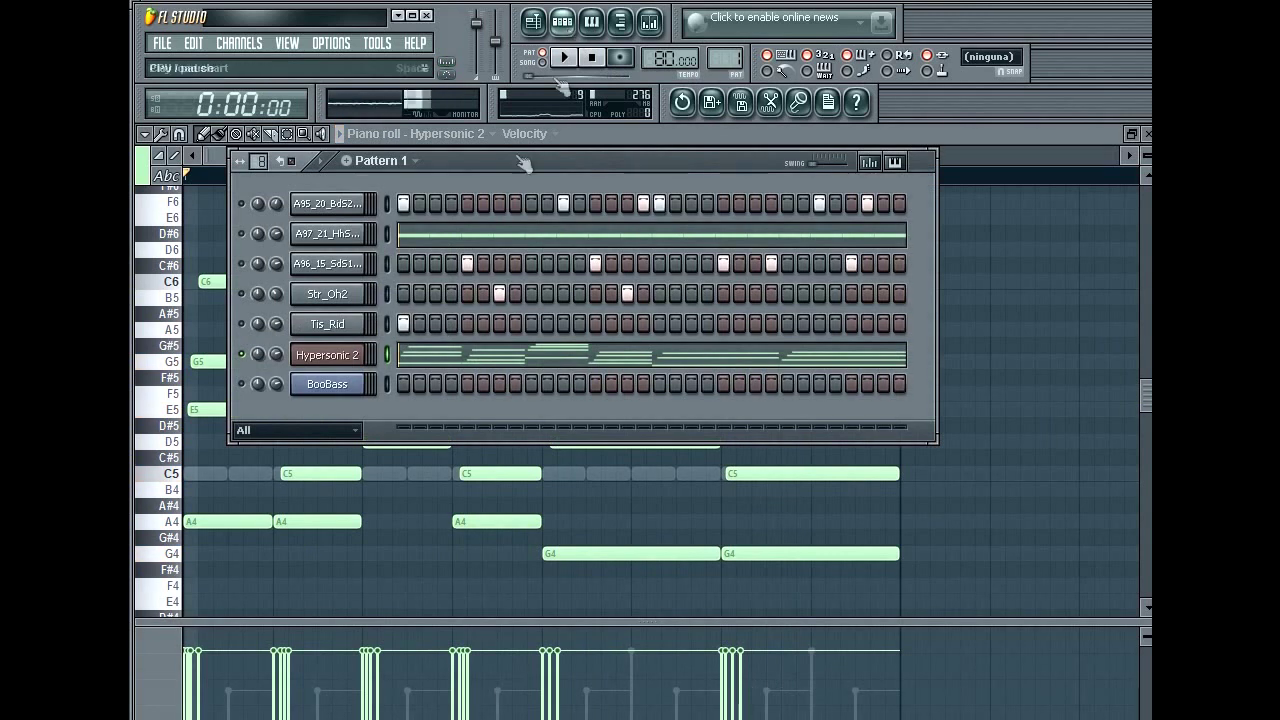
click(210, 156)
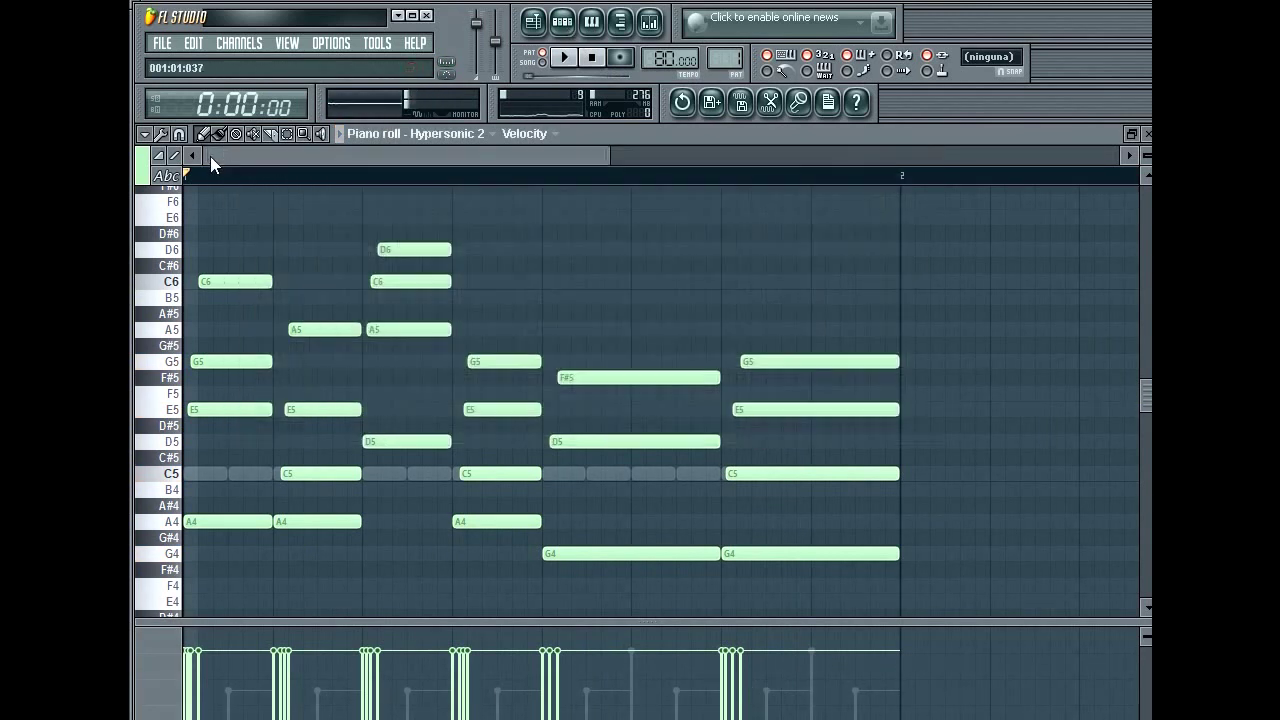
drag(611, 154, 527, 160)
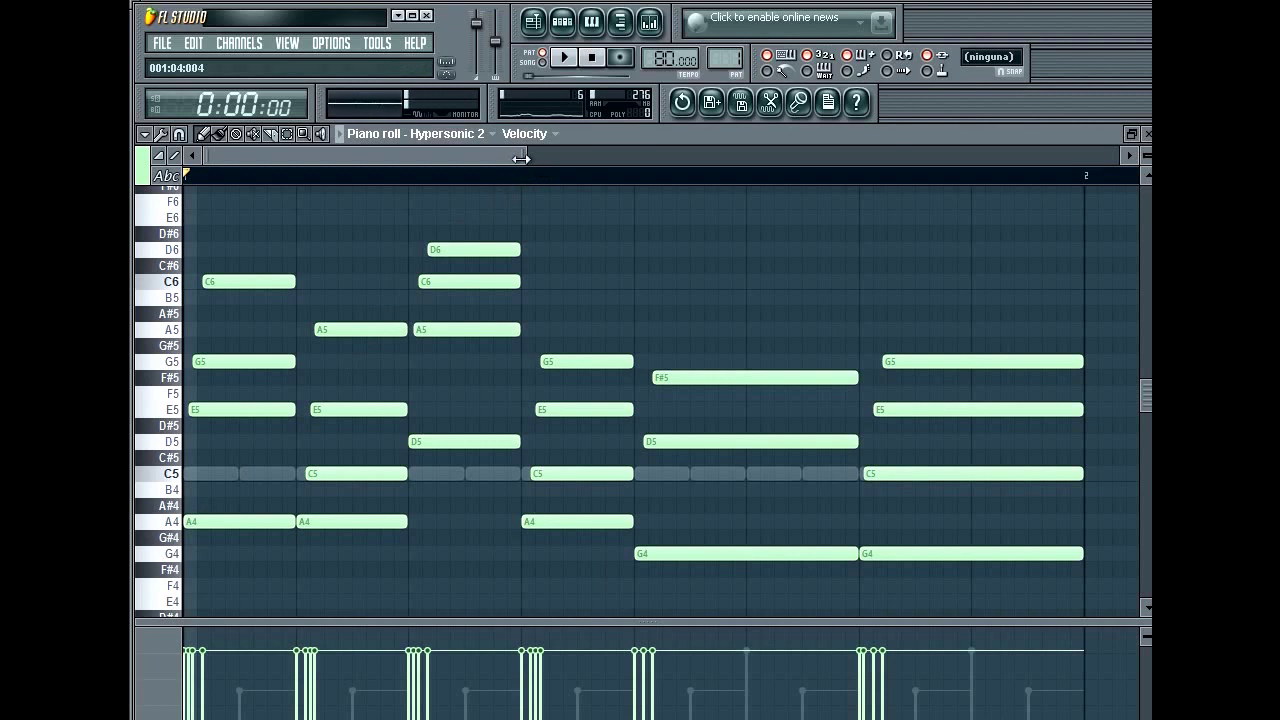
key(ctrl+Down)
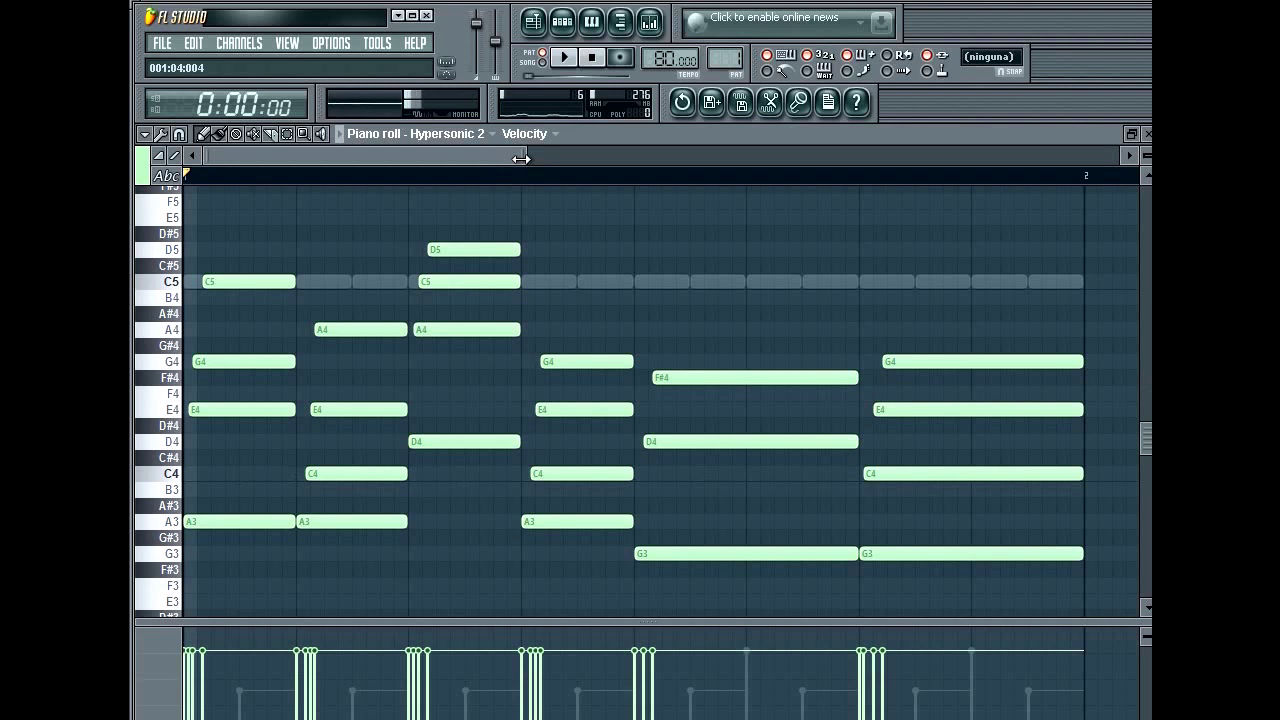
key(space)
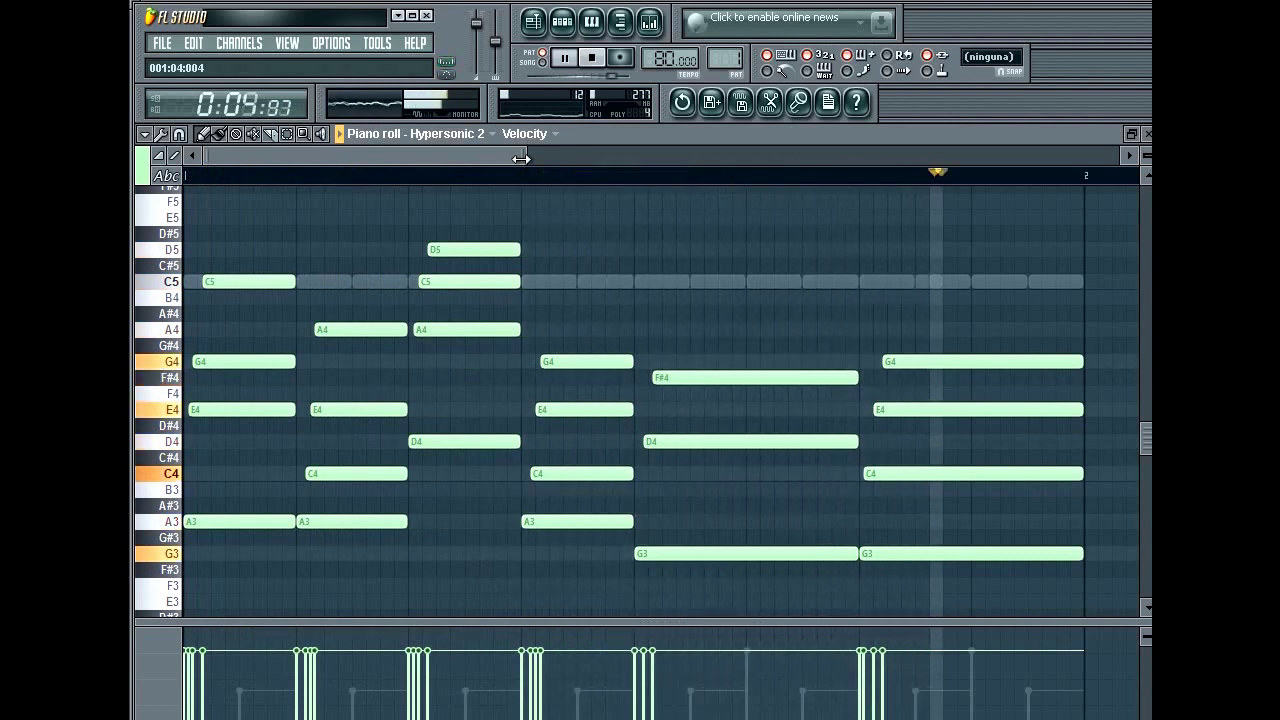
key(space)
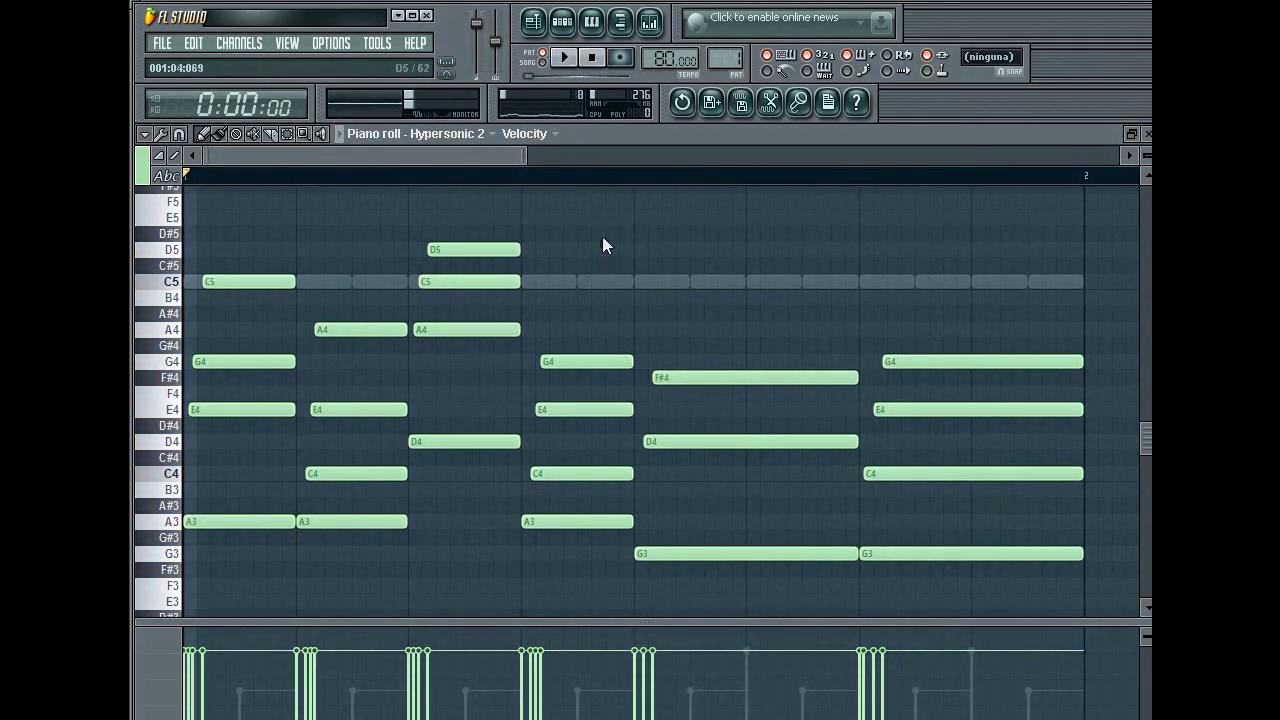
click(562, 21)
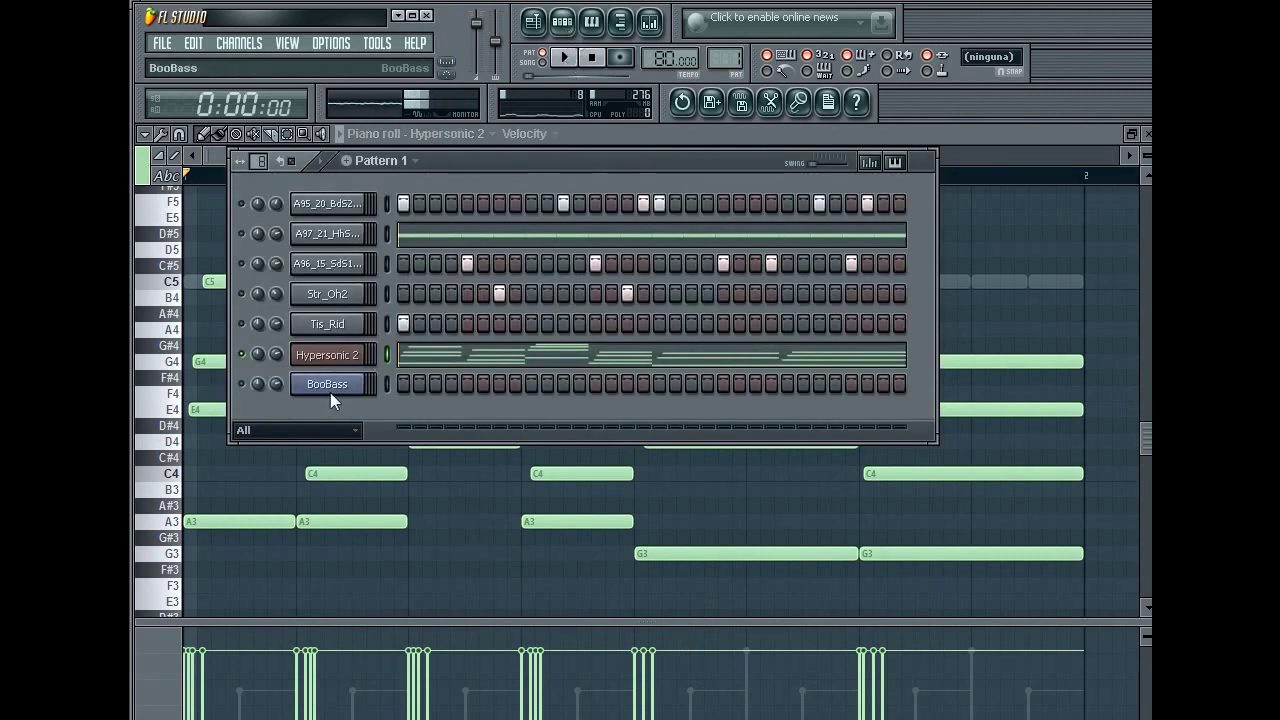
Load the All Bellz patch from the Bells category in Hypersonic 2 and play the pattern with it
click(330, 364)
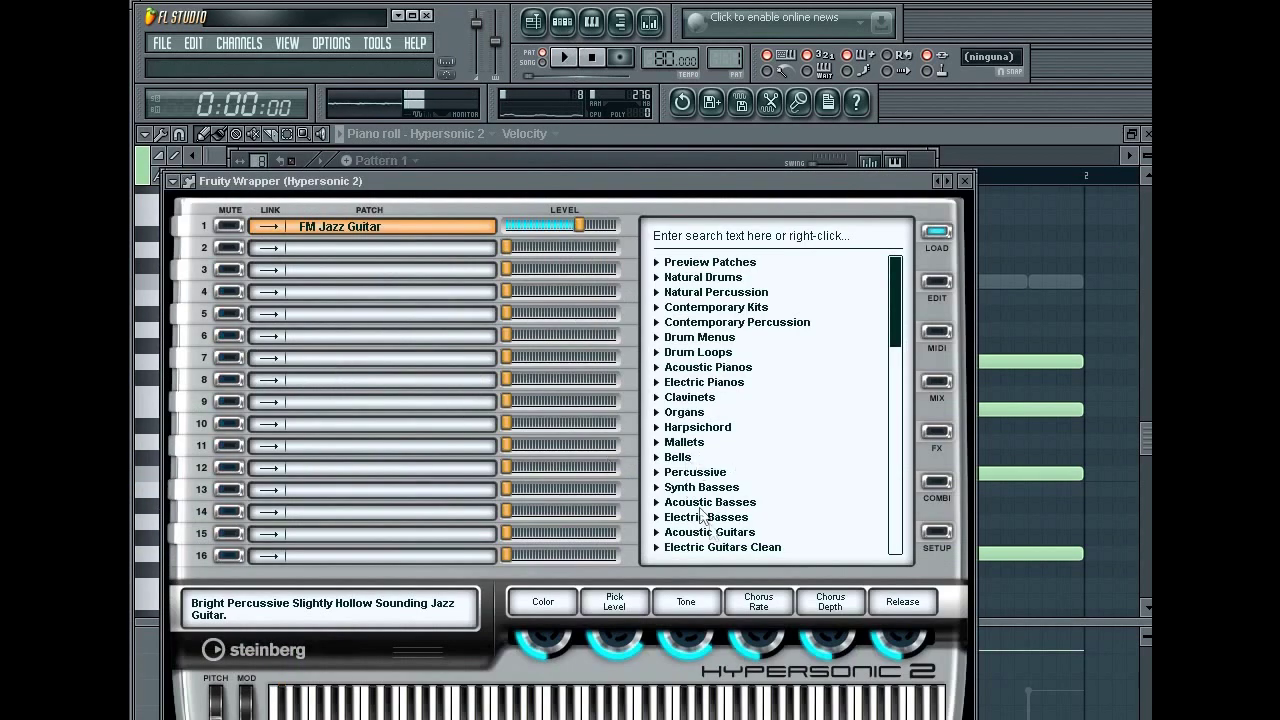
click(685, 459)
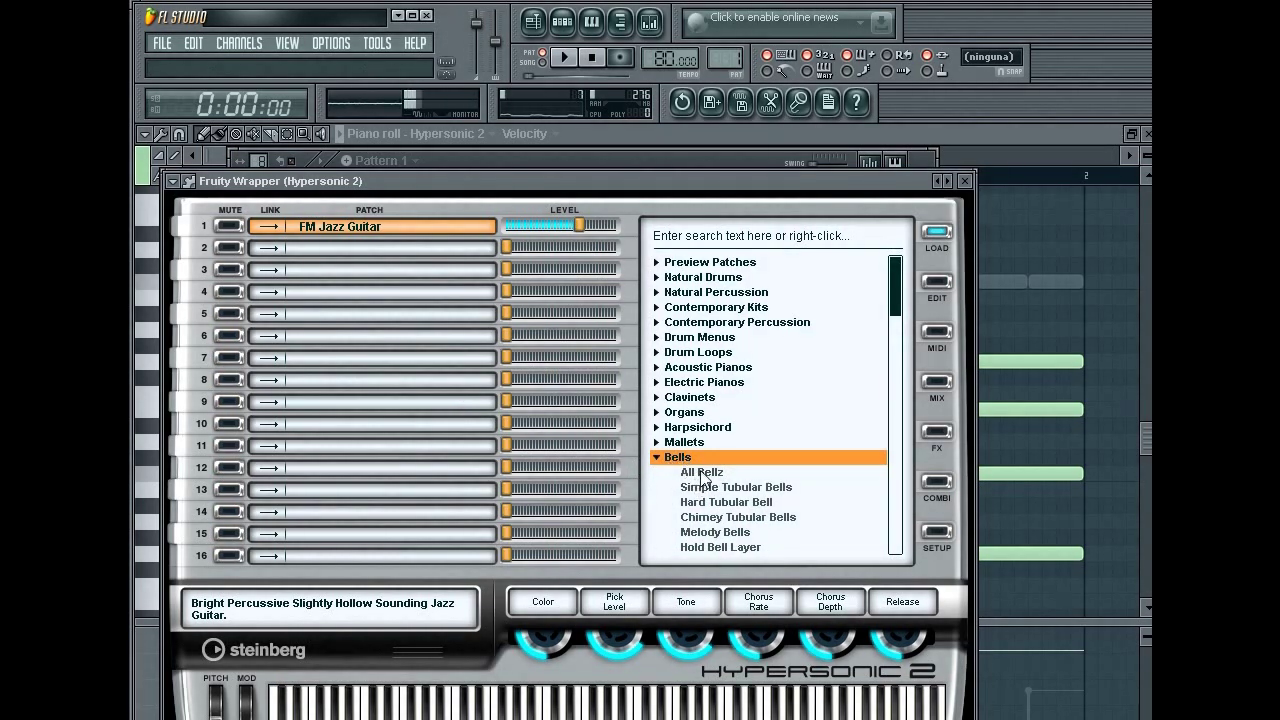
double_click(703, 473)
click(562, 21)
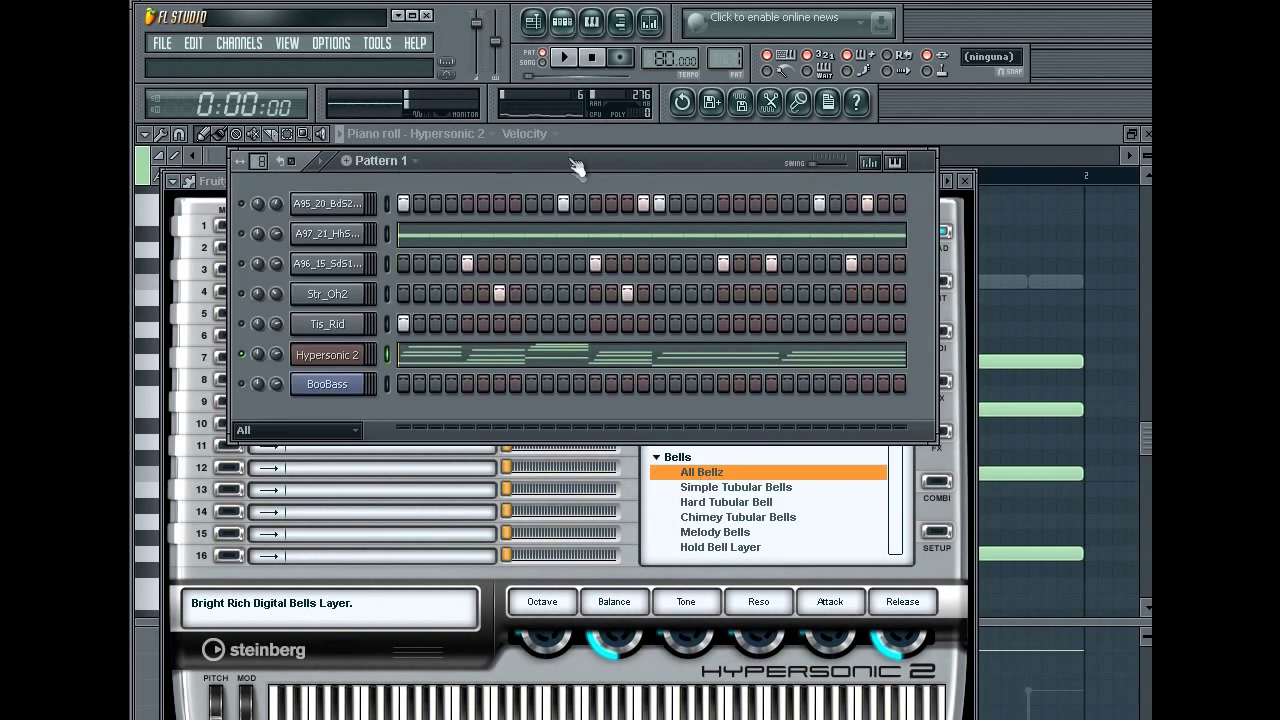
key(space)
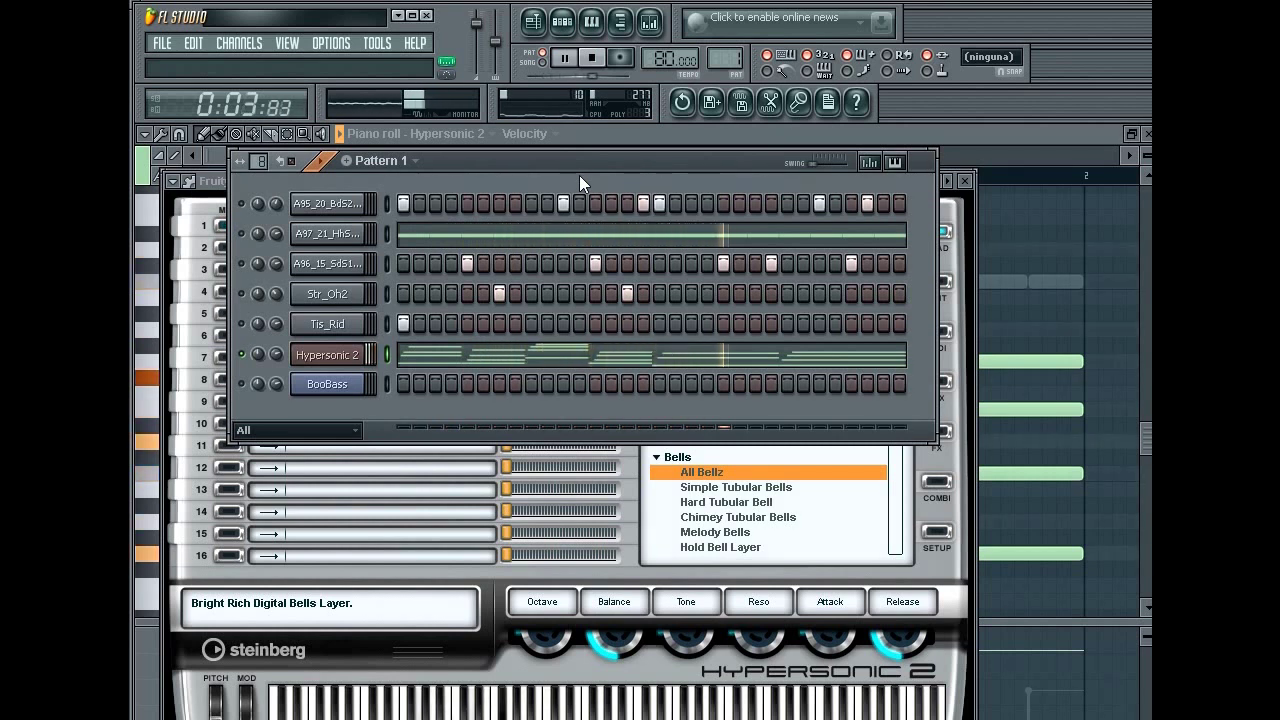
key(space)
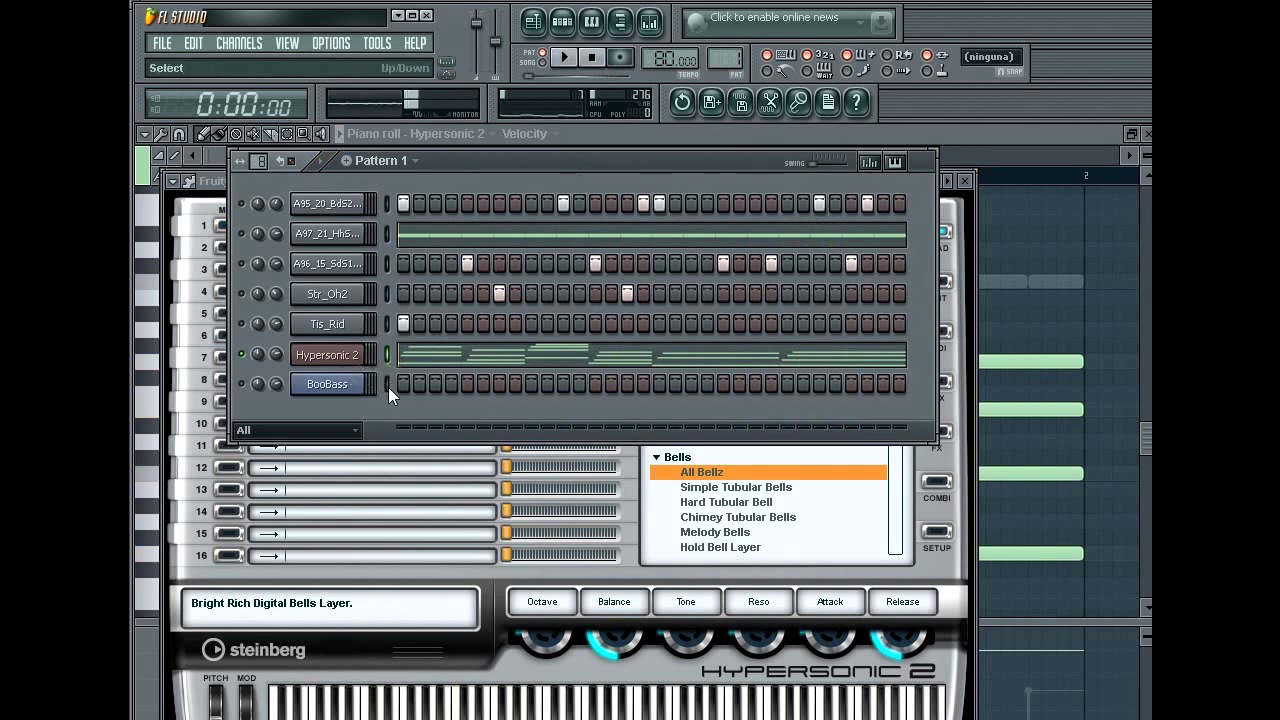
Add Fruity Parametric EQ 2 to the first effect slot of Hypersonic 2's mixer track, Insert 4
click(346, 358)
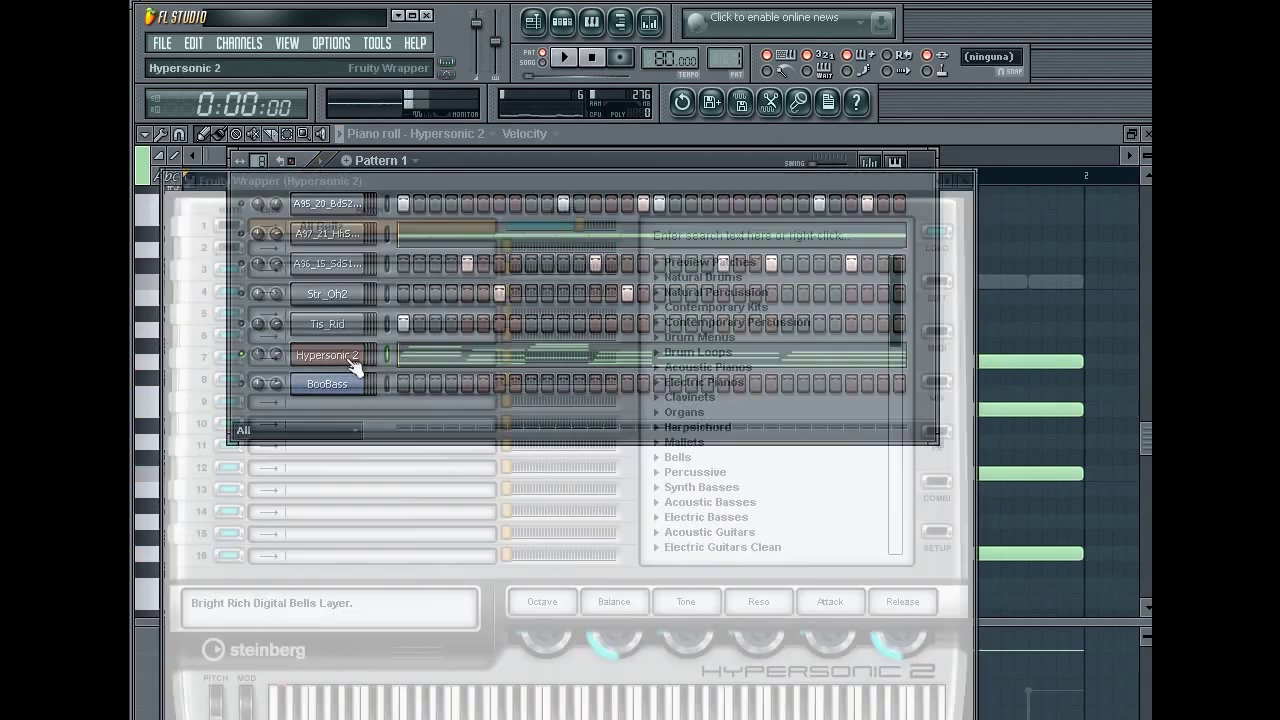
click(650, 20)
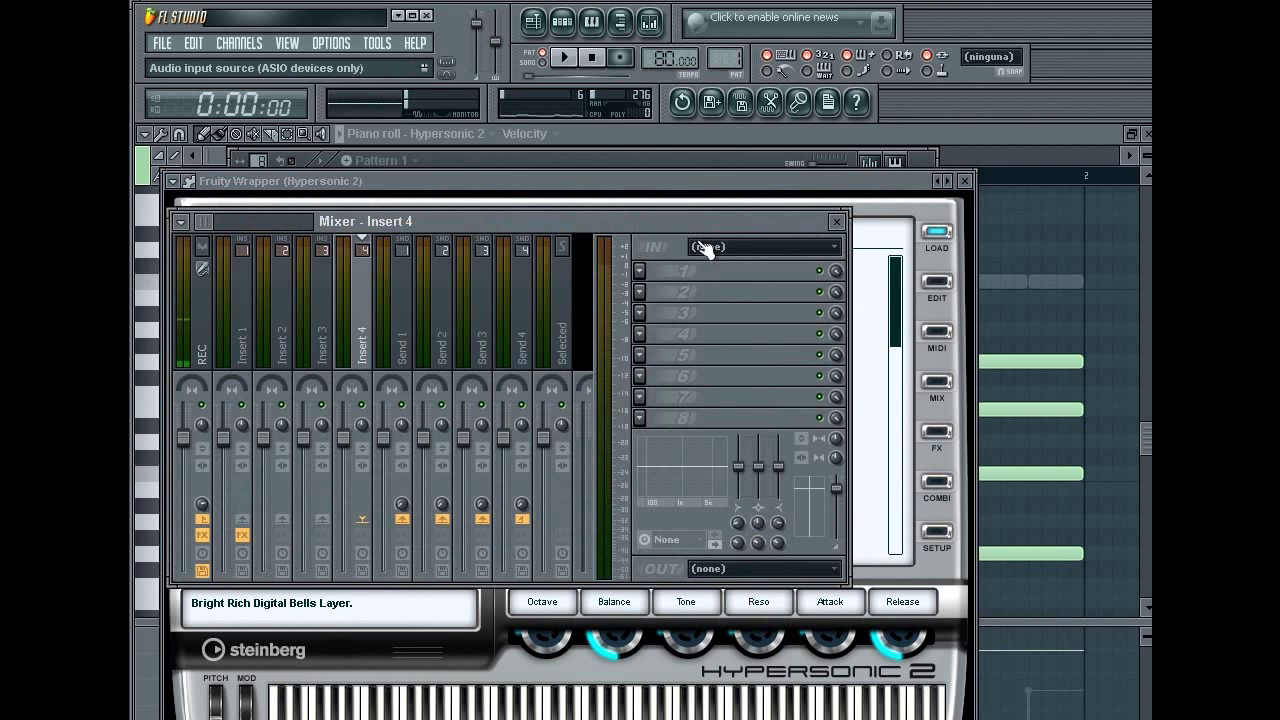
click(641, 273)
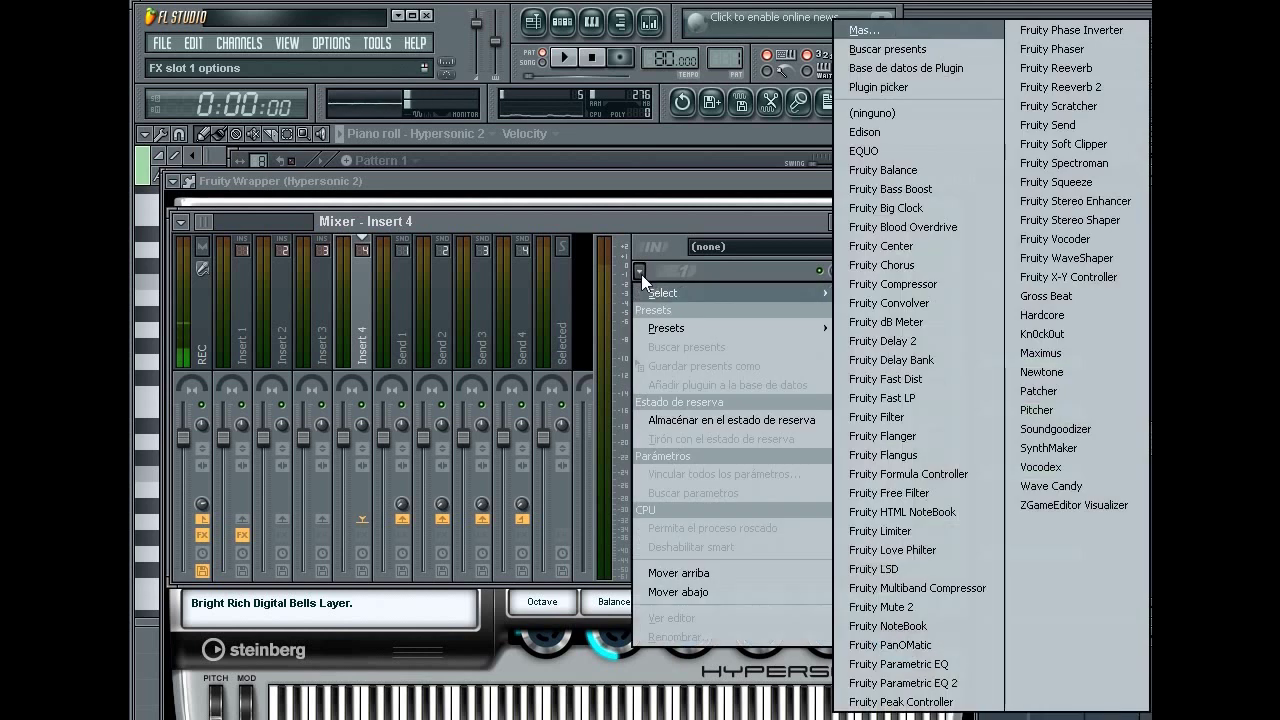
click(949, 682)
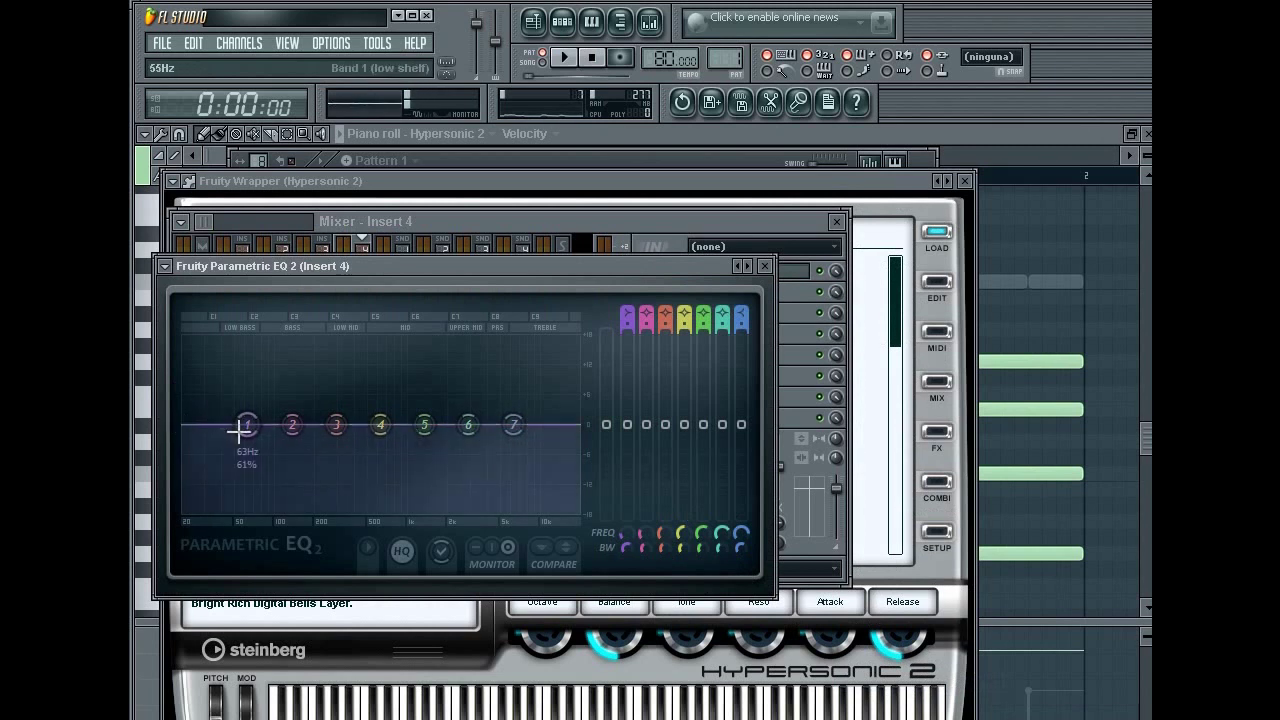
During playback, cut EQ band 1 fully, set its order to Steep 8, and move it to about 200 Hz
key(space)
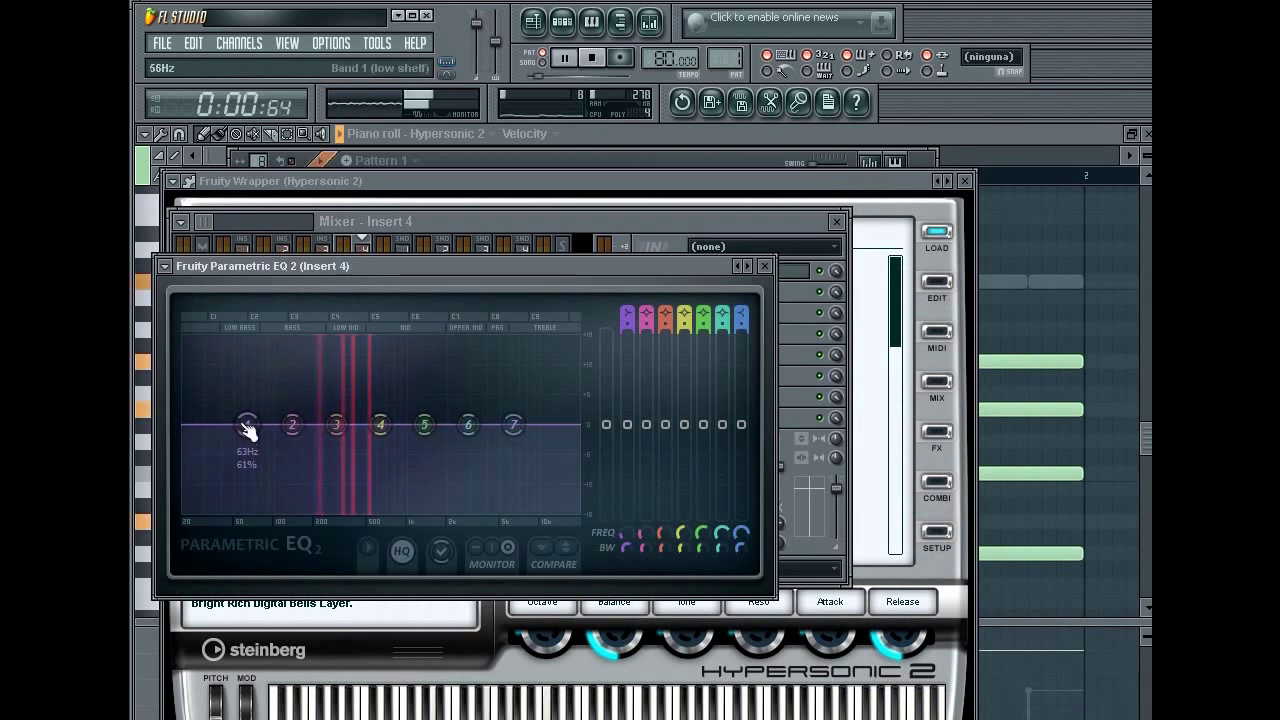
drag(249, 447, 251, 477)
mouse_move(258, 545)
mouse_down()
mouse_move(257, 608)
mouse_move(258, 520)
mouse_up()
right_click(257, 518)
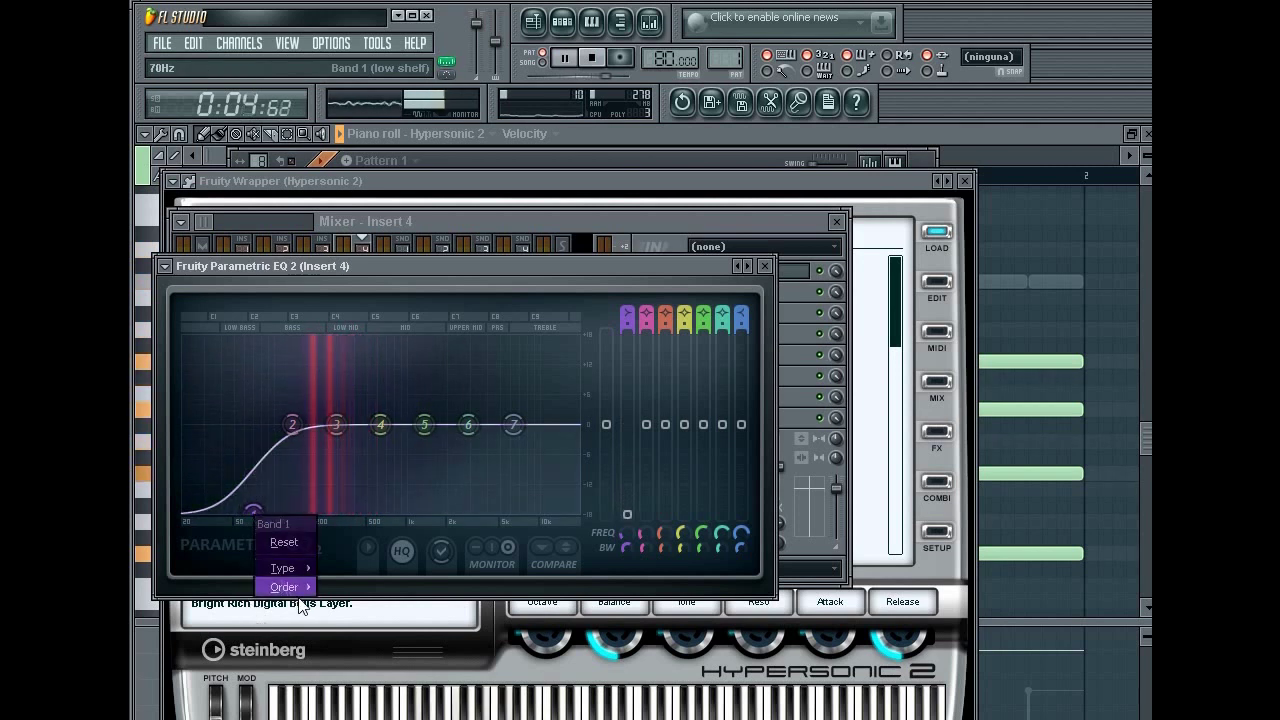
mouse_move(290, 587)
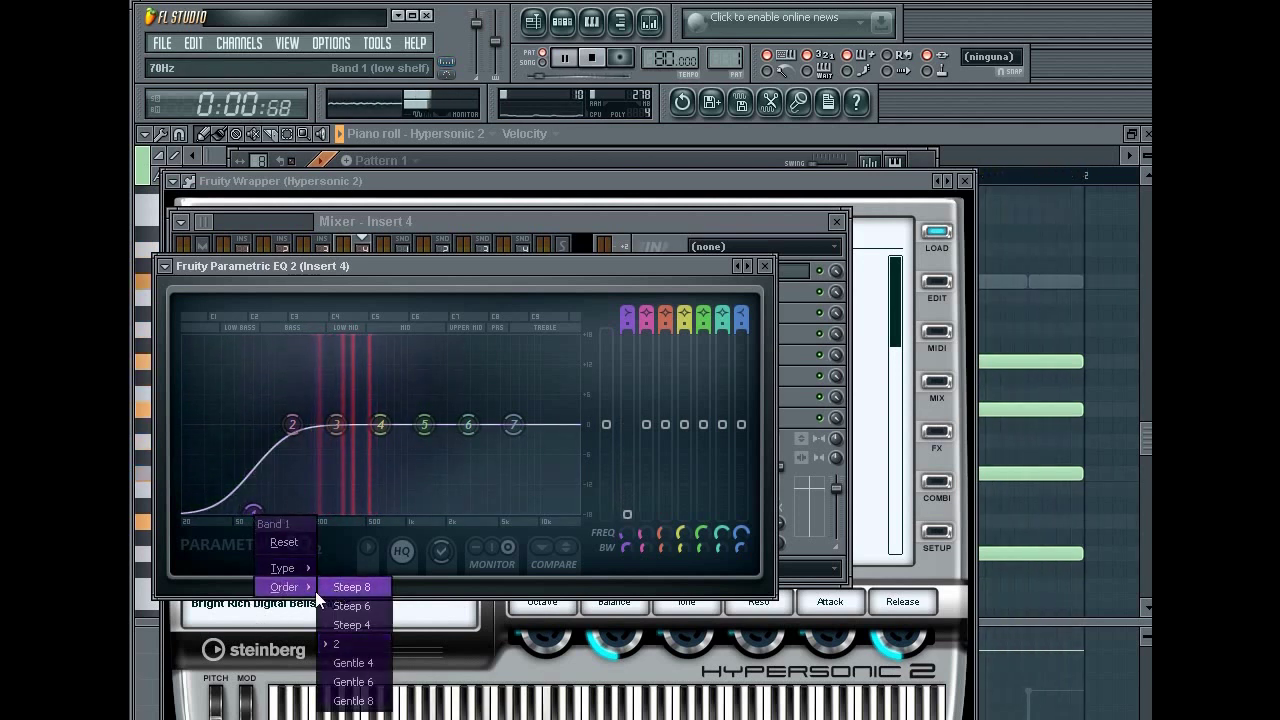
click(359, 591)
drag(252, 519, 349, 549)
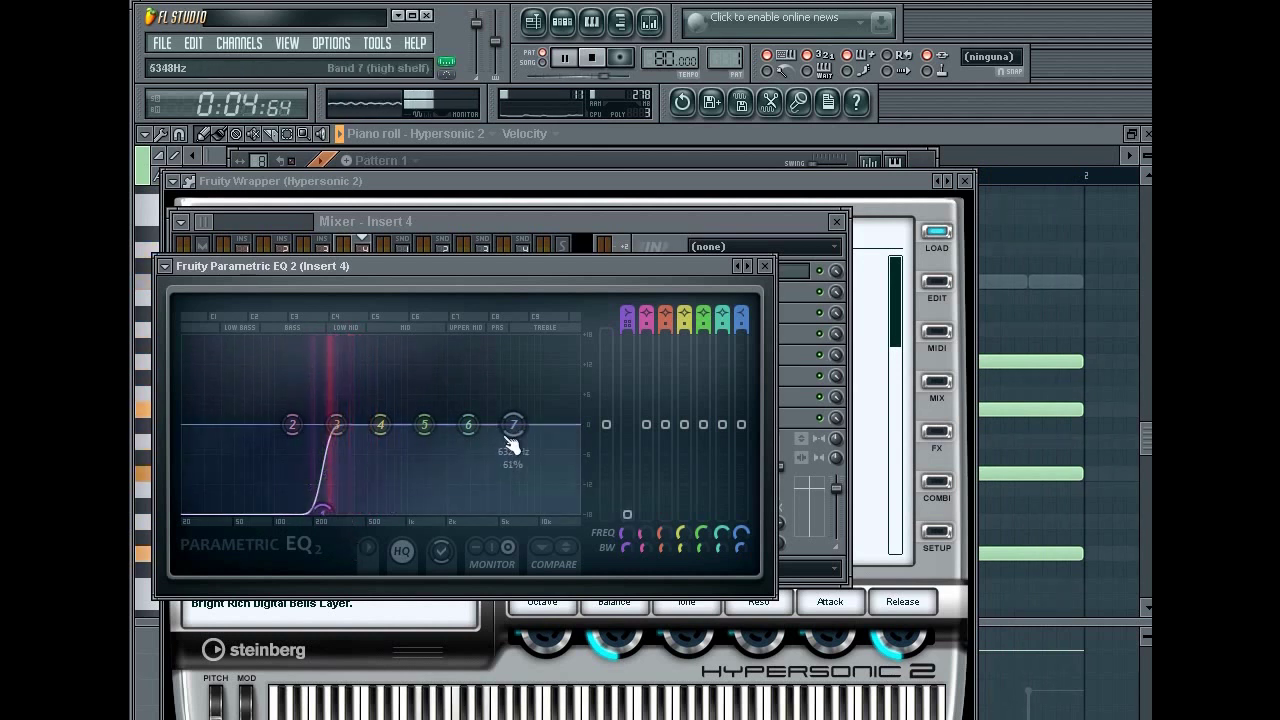
Cut EQ band 7 fully with a steep slope just above 500 Hz, return to the step sequencer, and stop playback
drag(517, 437, 531, 514)
right_click(530, 507)
mouse_move(580, 580)
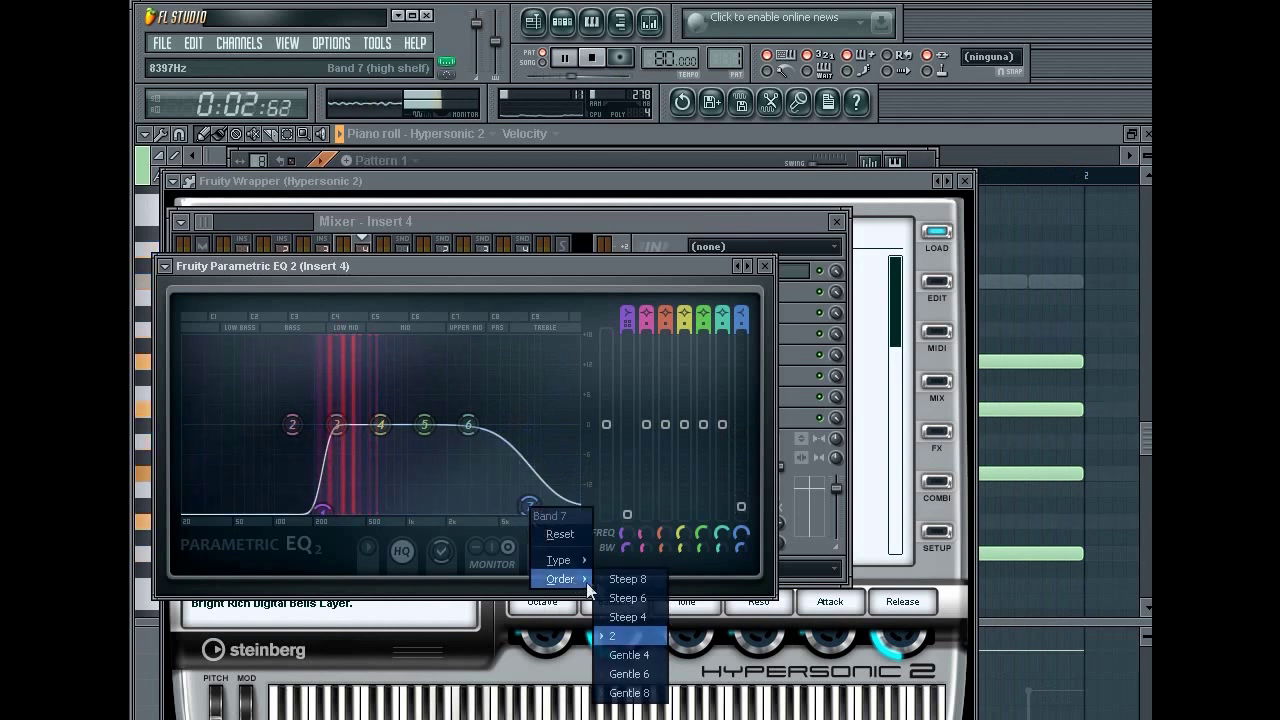
click(620, 636)
drag(521, 497, 395, 522)
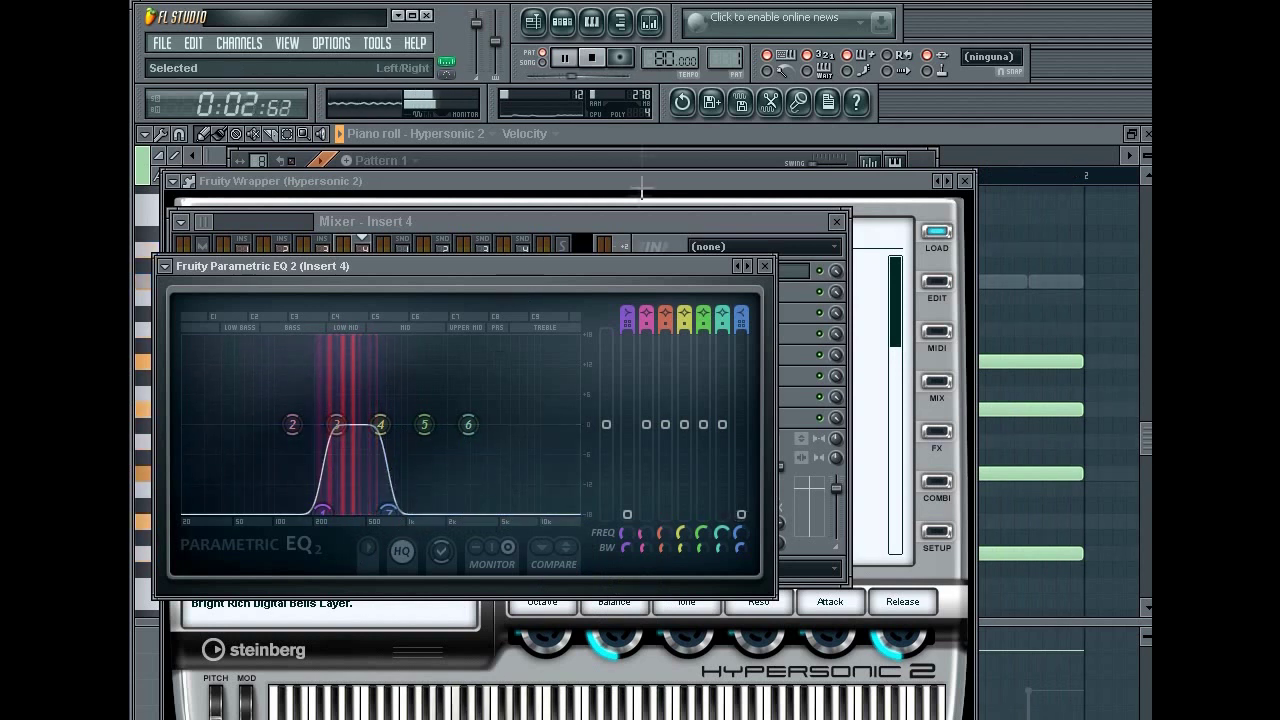
click(563, 27)
key(space)
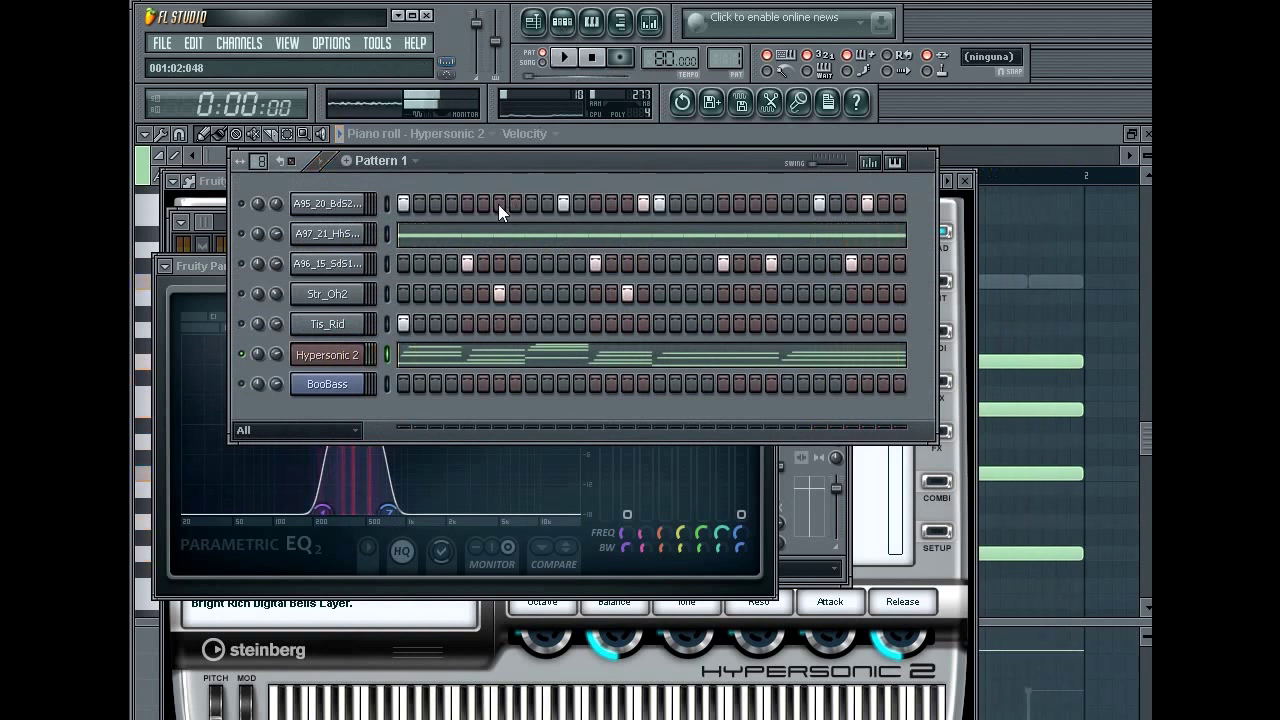
Solo the BooBass channel, open its settings, and adjust the bass level while sounding C5 repeatedly
click(242, 385)
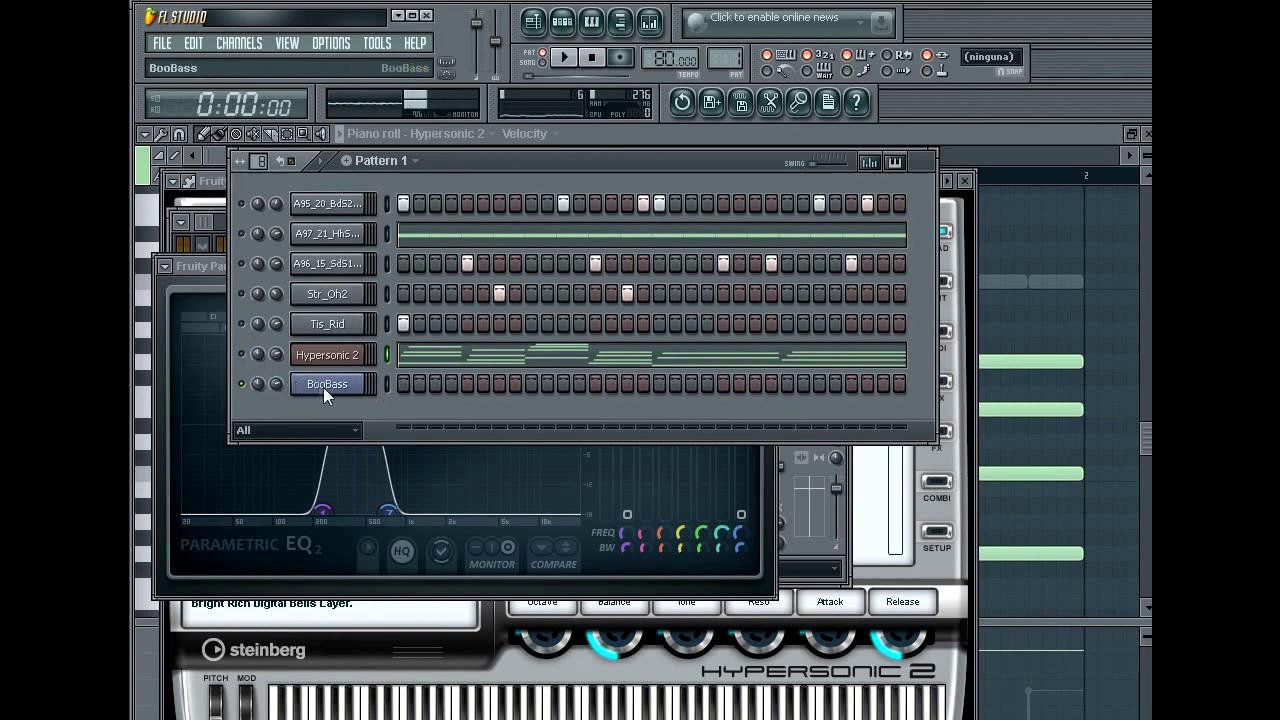
click(355, 392)
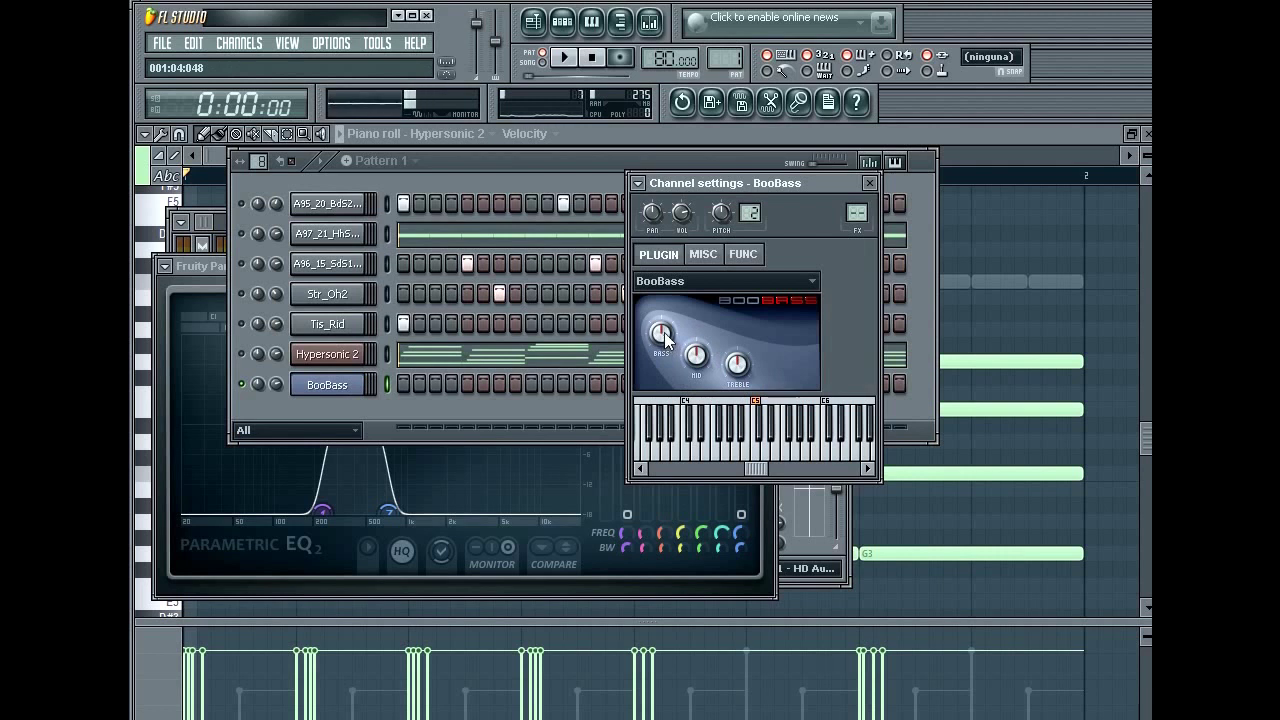
key(q)
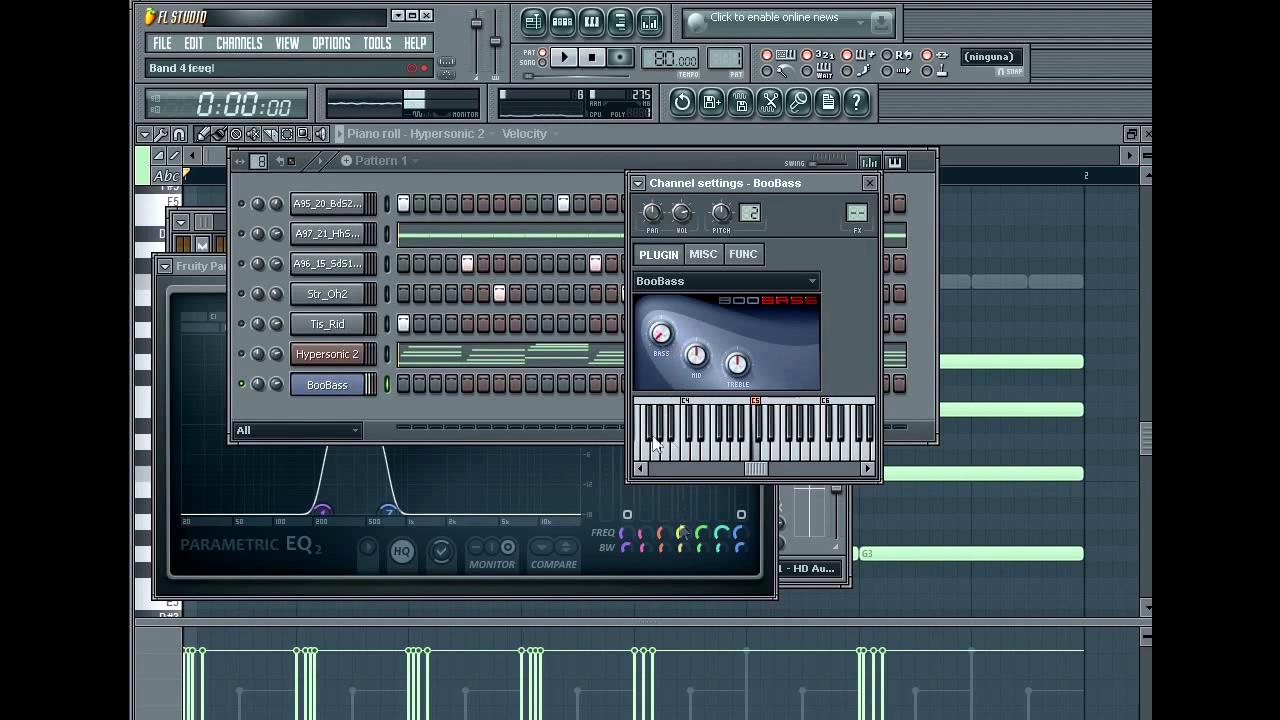
key(q)
key(q)
key(q)
key(q)
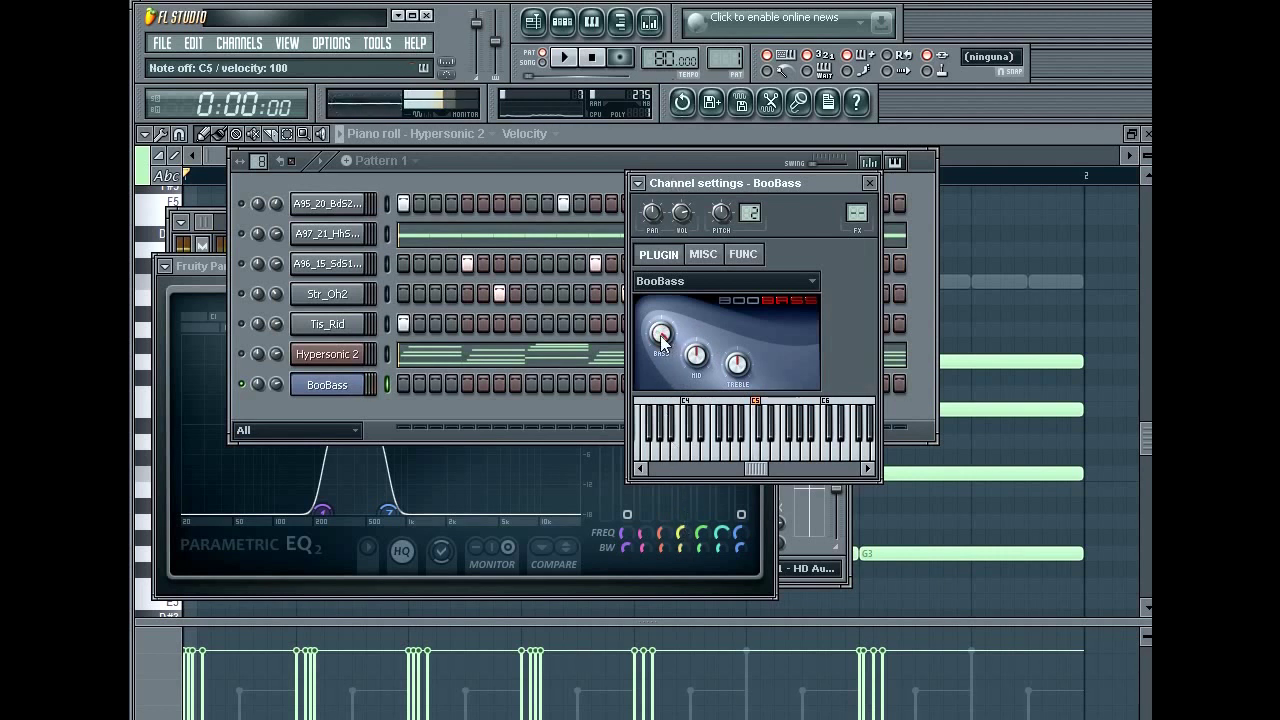
Lower the BooBass channel volume, reopen its settings, and sound C5 to check the level
click(281, 396)
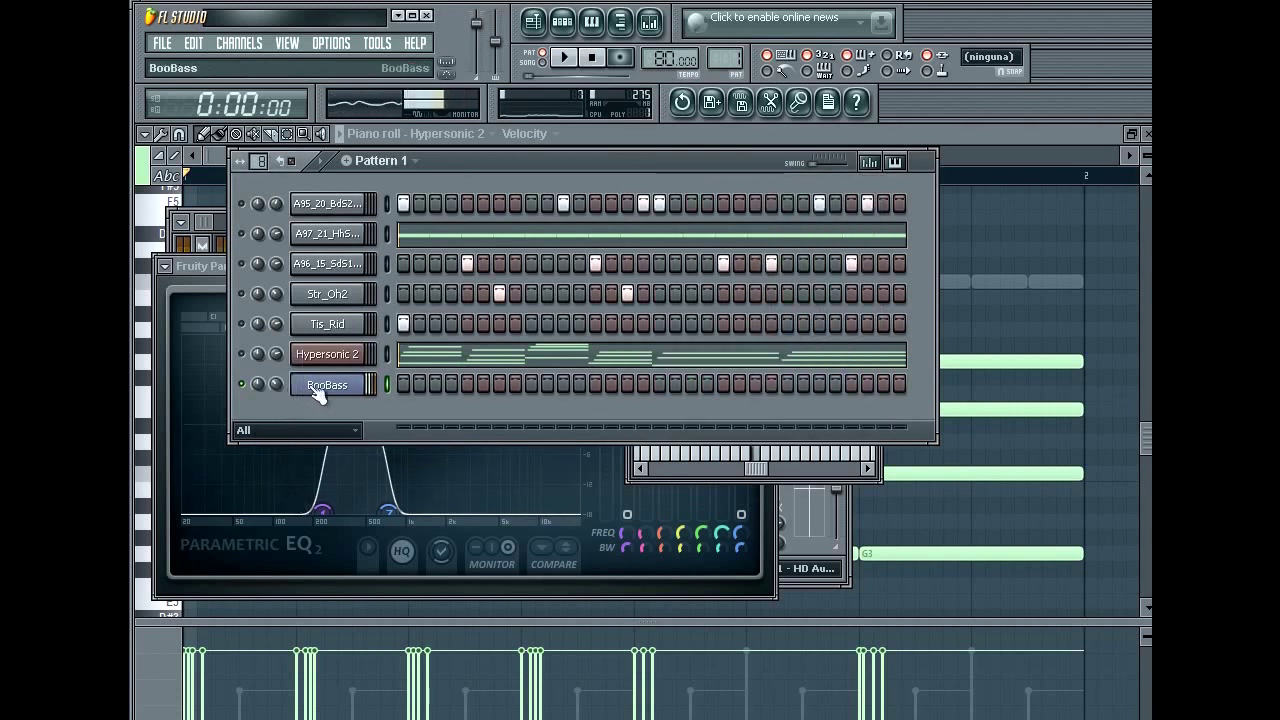
click(317, 396)
click(277, 385)
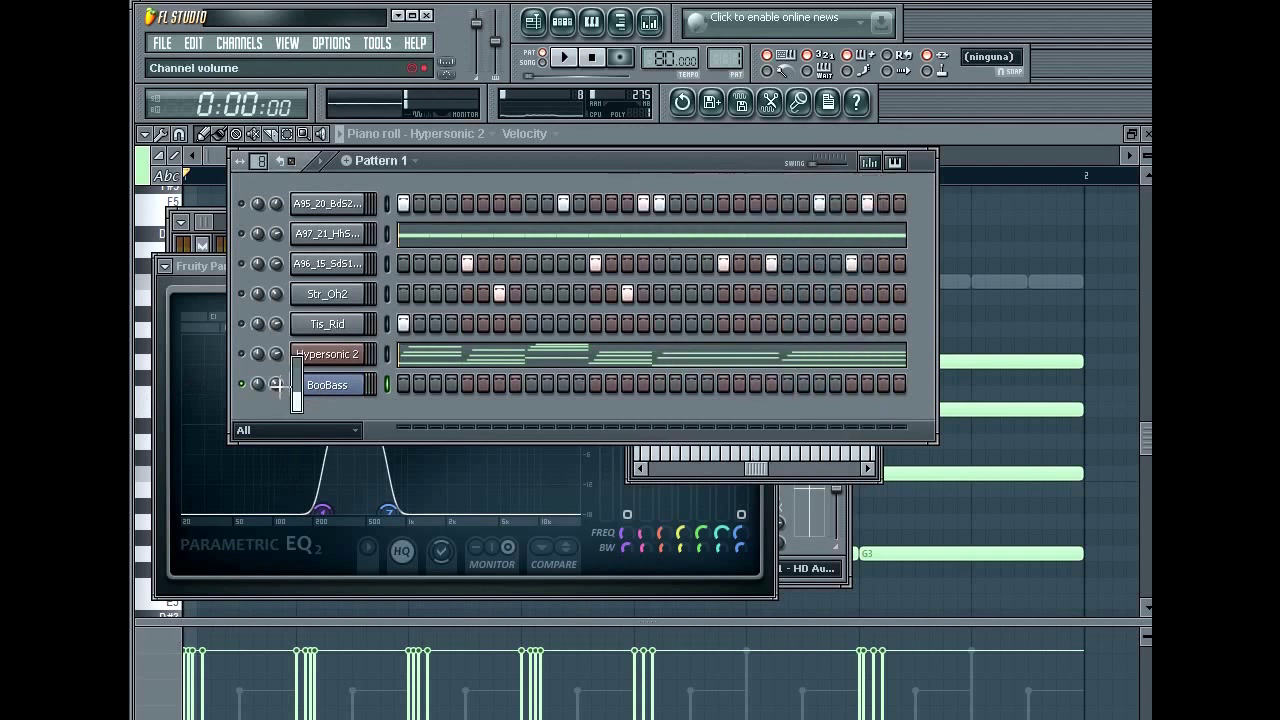
click(310, 389)
key(q)
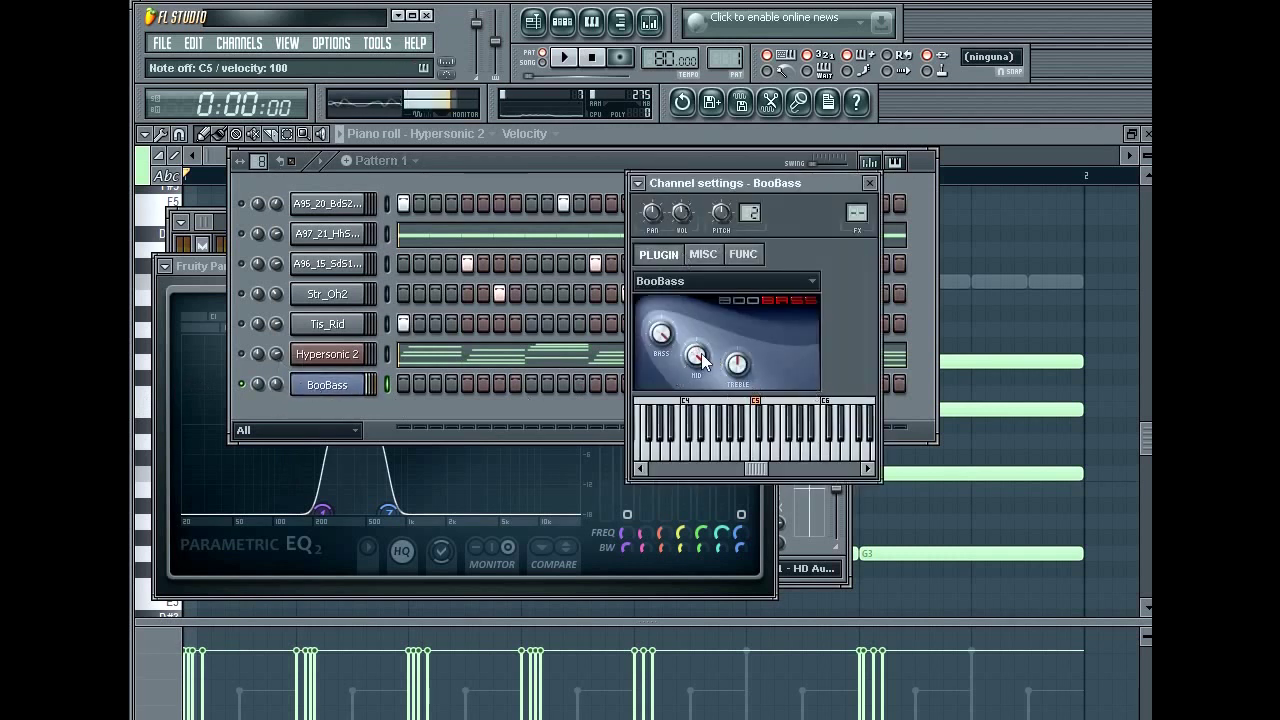
Turn the BooBass mid level down to minimum and sound C5 several times to hear it
drag(701, 354, 700, 572)
key(q)
key(q)
key(q)
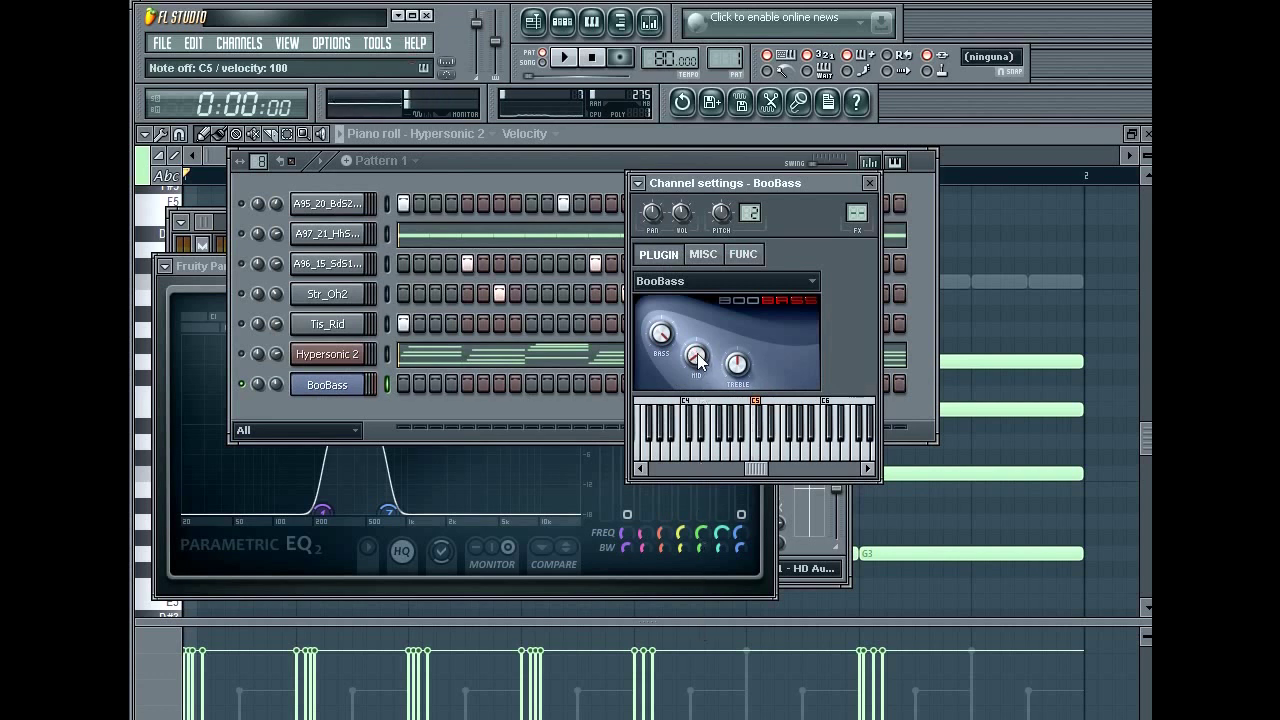
key(q)
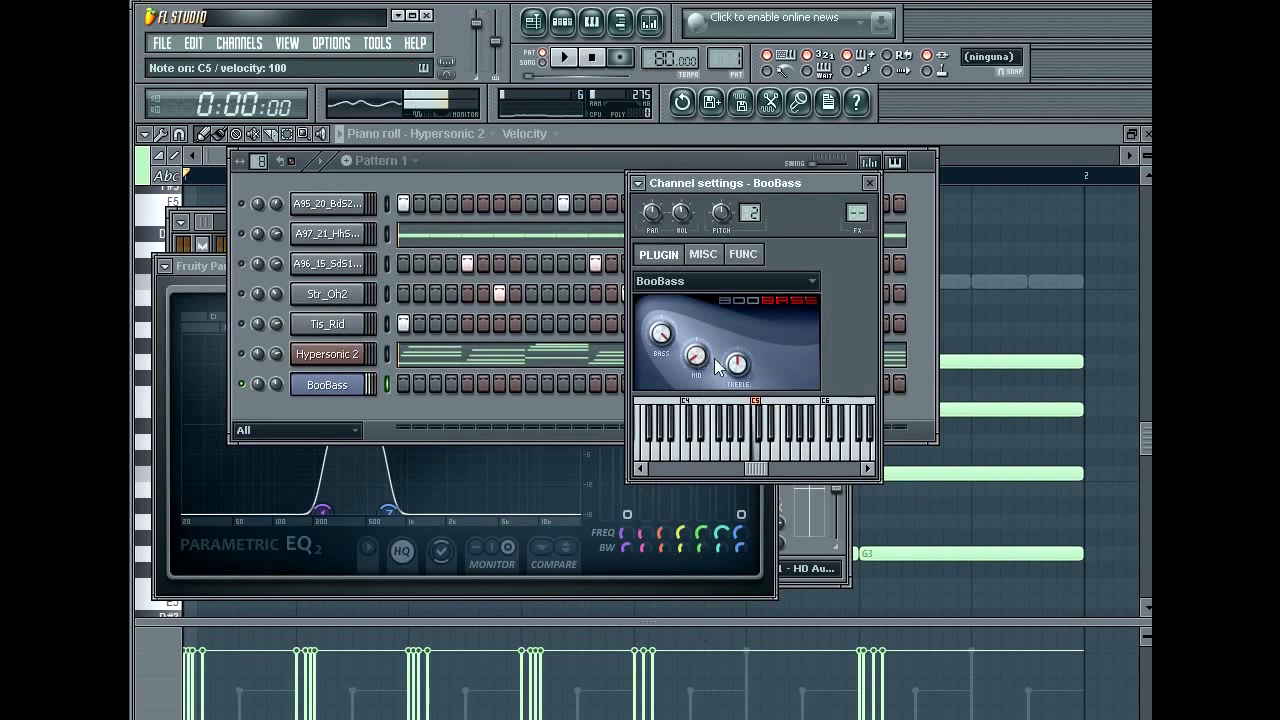
key(q)
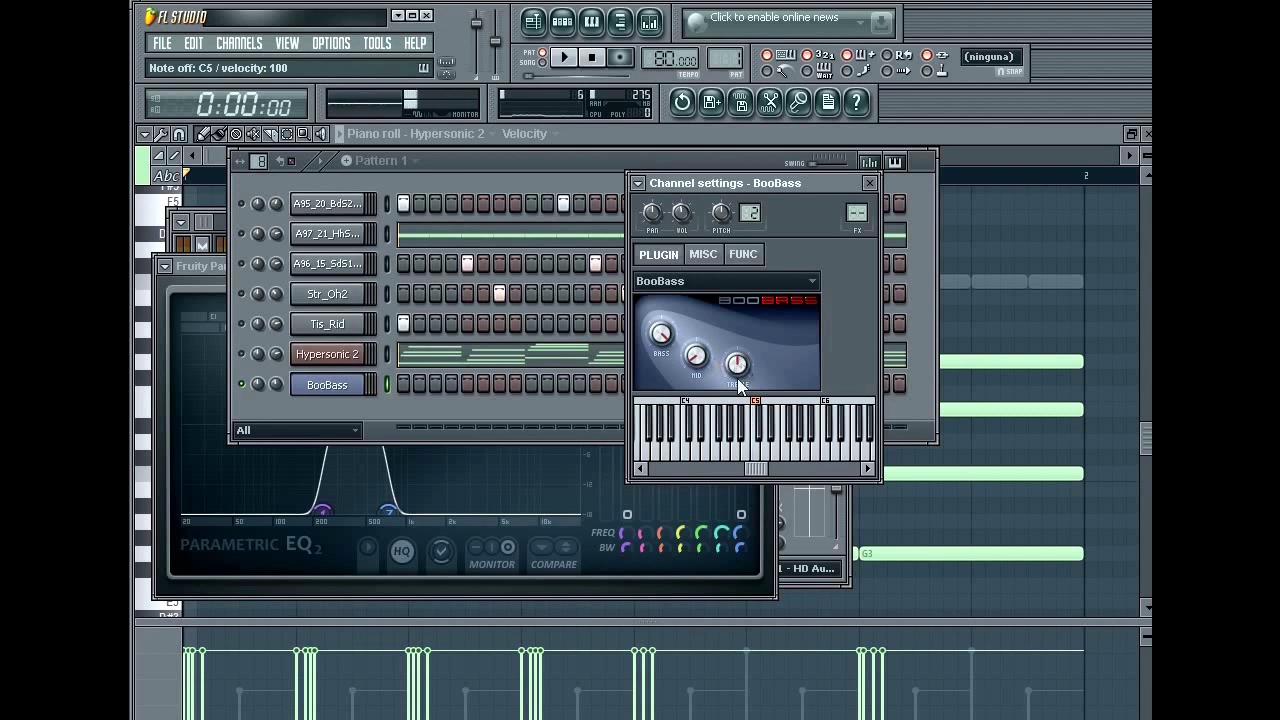
Adjust the BooBass treble level while sounding C5 repeatedly
key(q)
key(q)
key(q)
key(q)
key(q)
key(q)
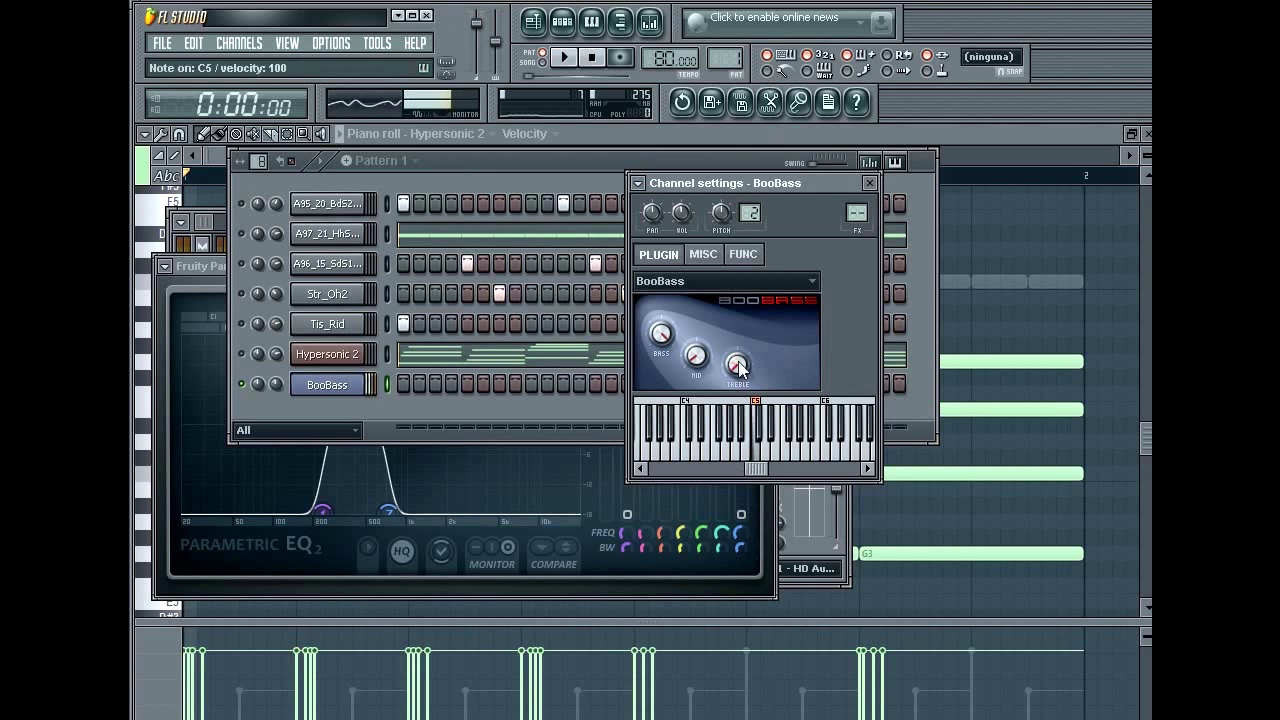
key(q)
key(q)
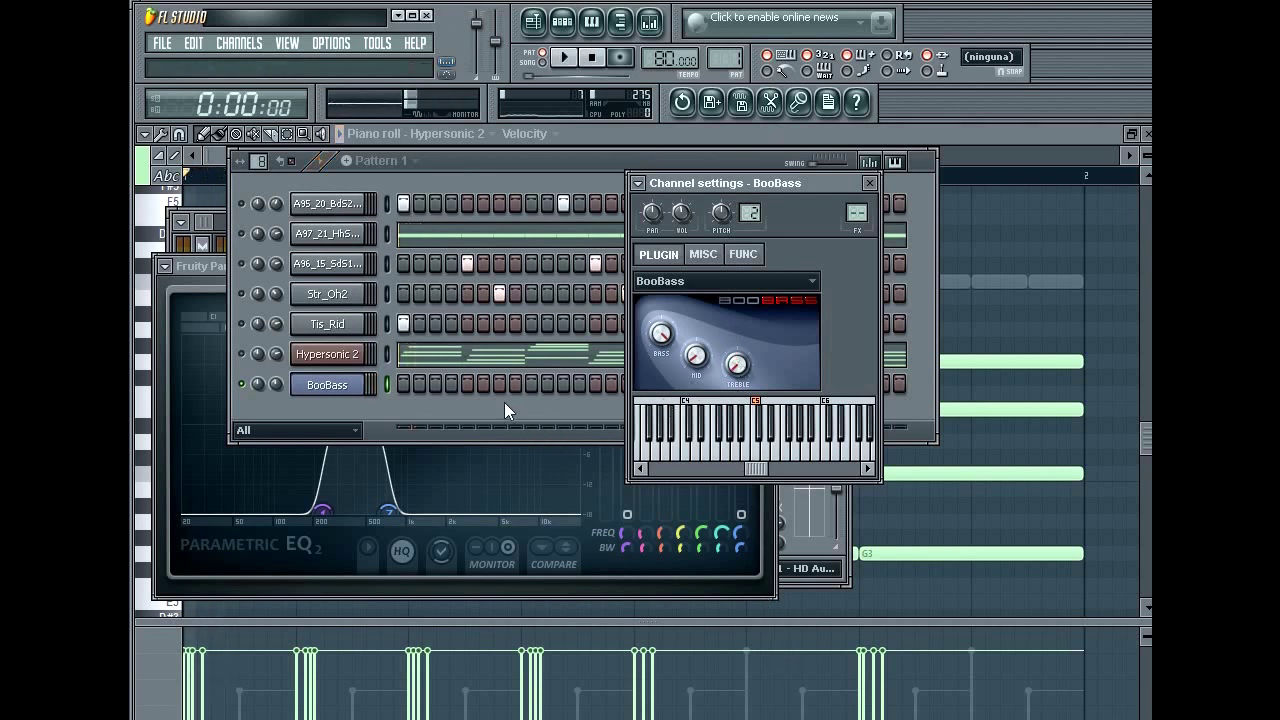
Open the BooBass piano roll and unmute the Hypersonic 2 channel in the step sequencer
right_click(355, 386)
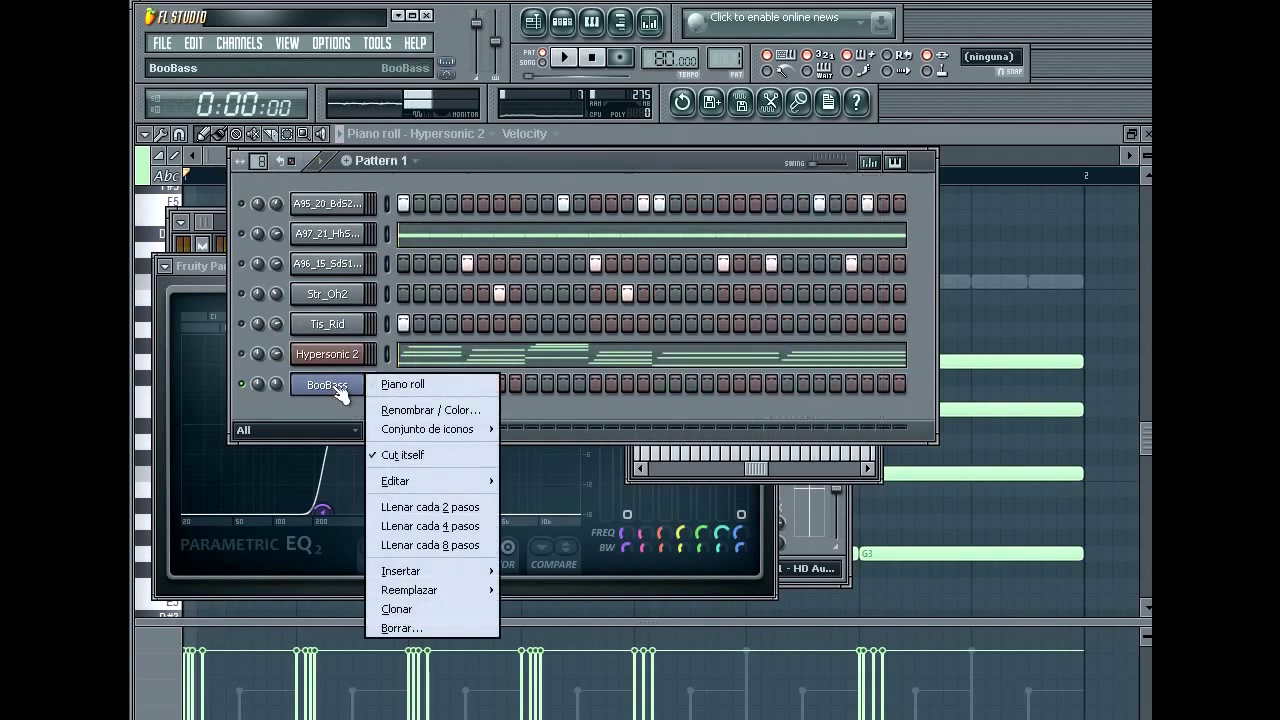
click(385, 380)
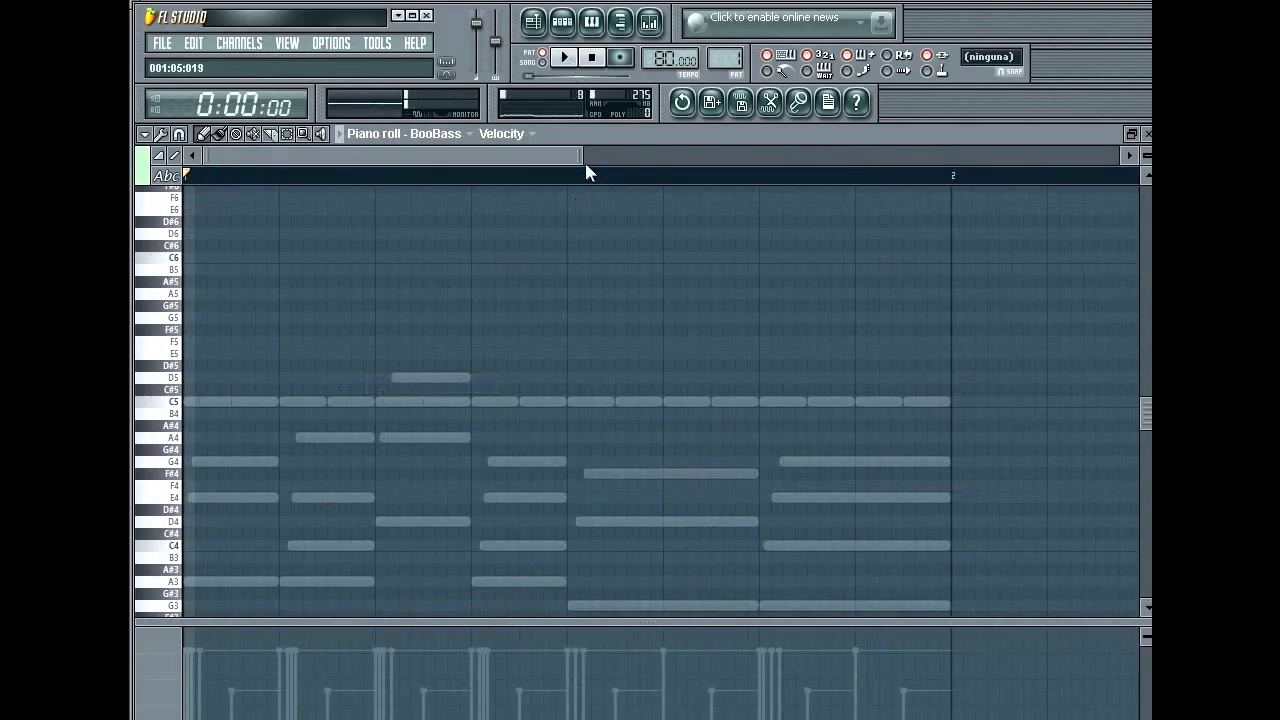
click(565, 20)
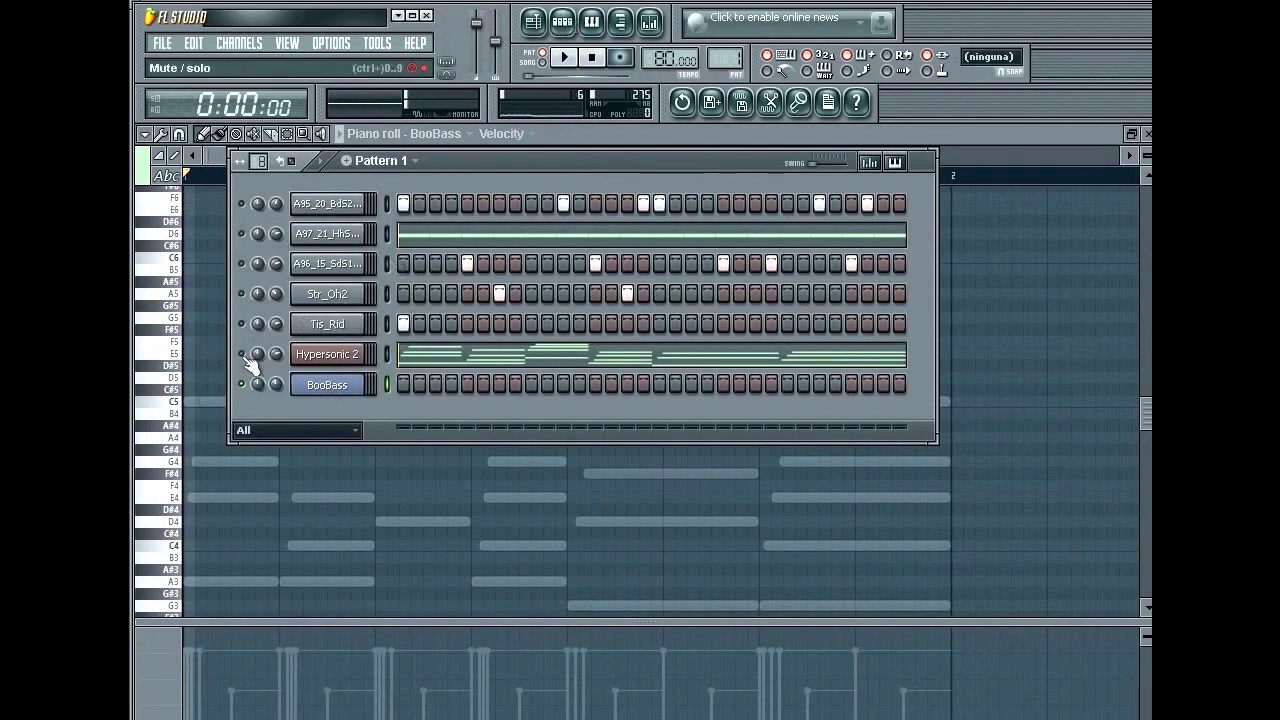
click(241, 354)
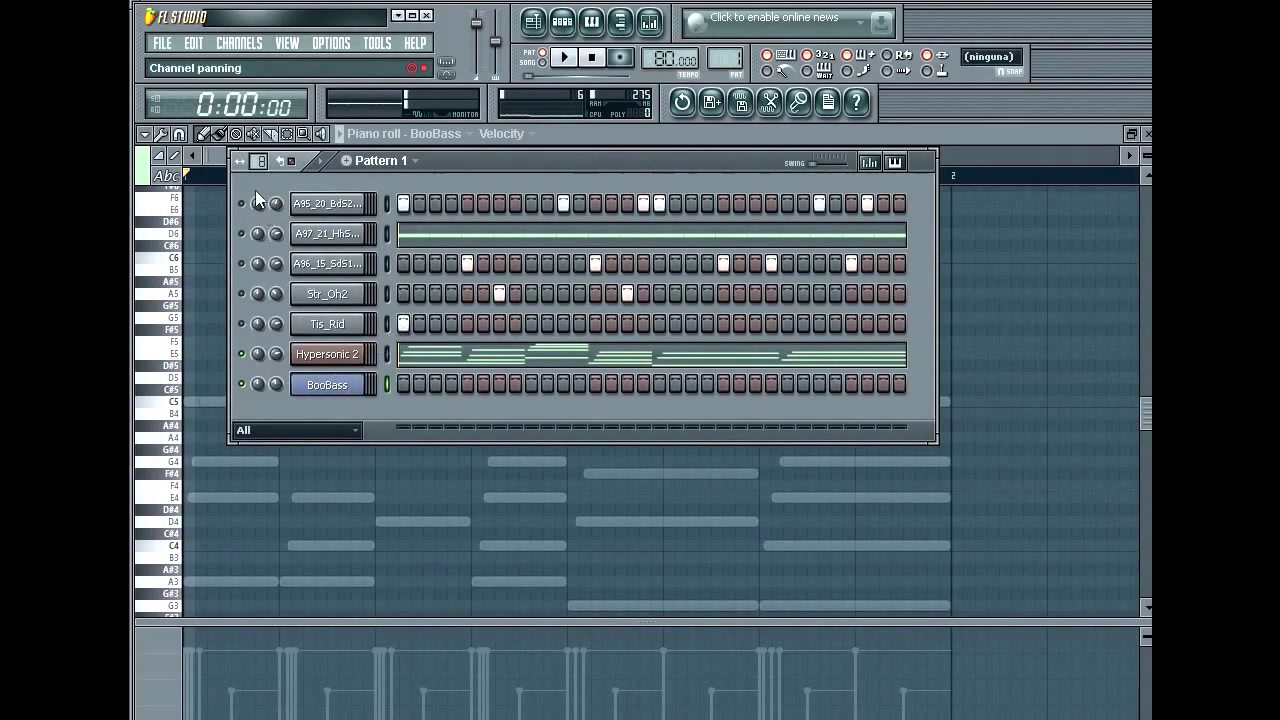
Play the pattern from the BooBass piano roll to hear the ghosted Hypersonic 2 chords, and stop playback
click(217, 158)
key(space)
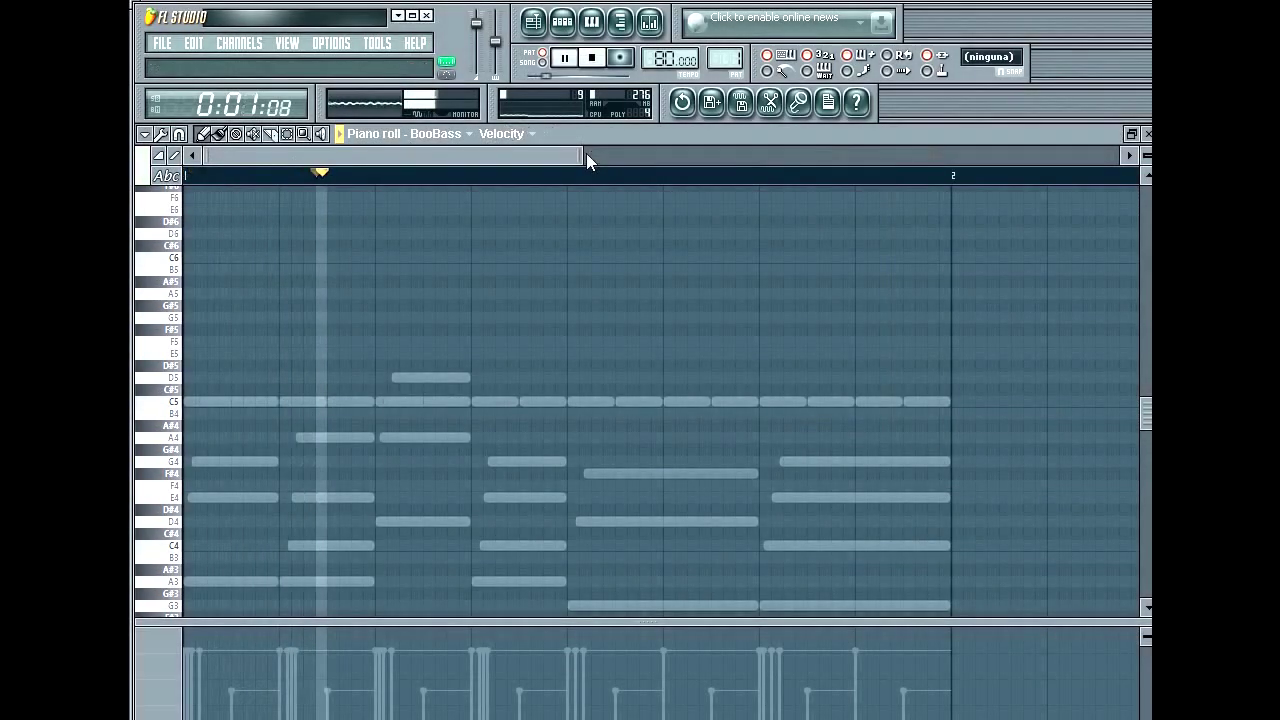
drag(581, 155, 521, 155)
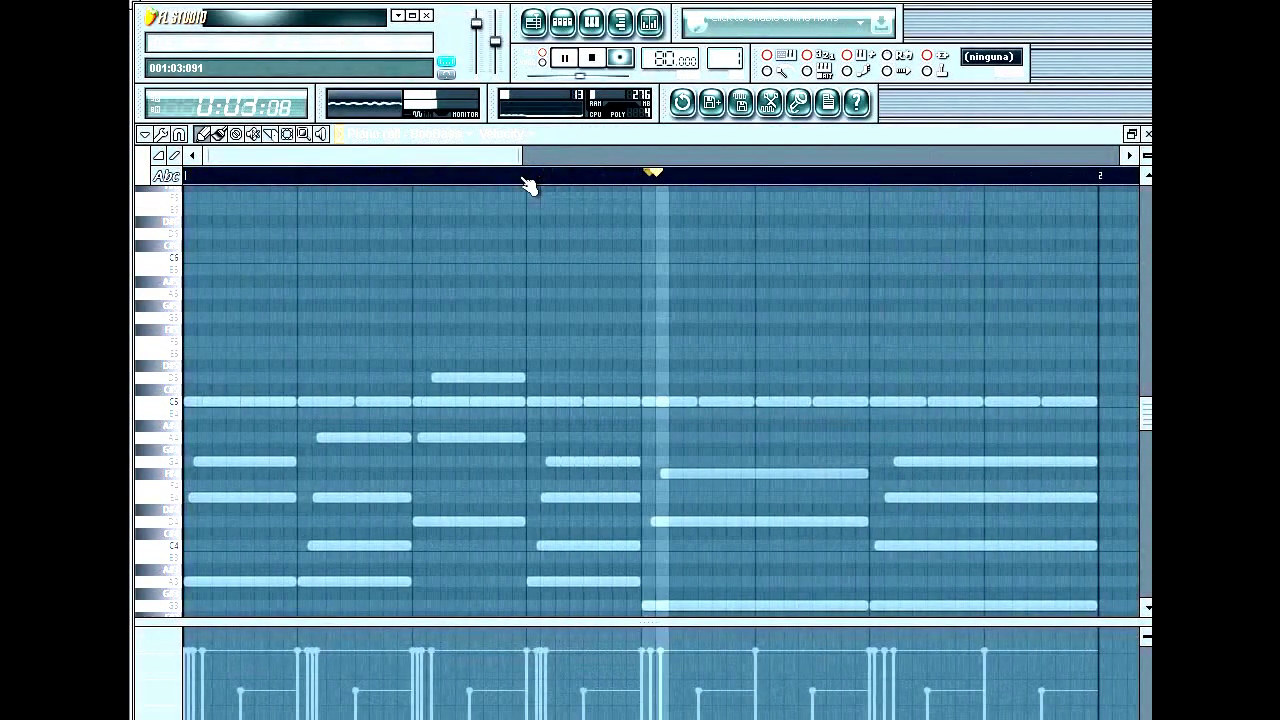
key(space)
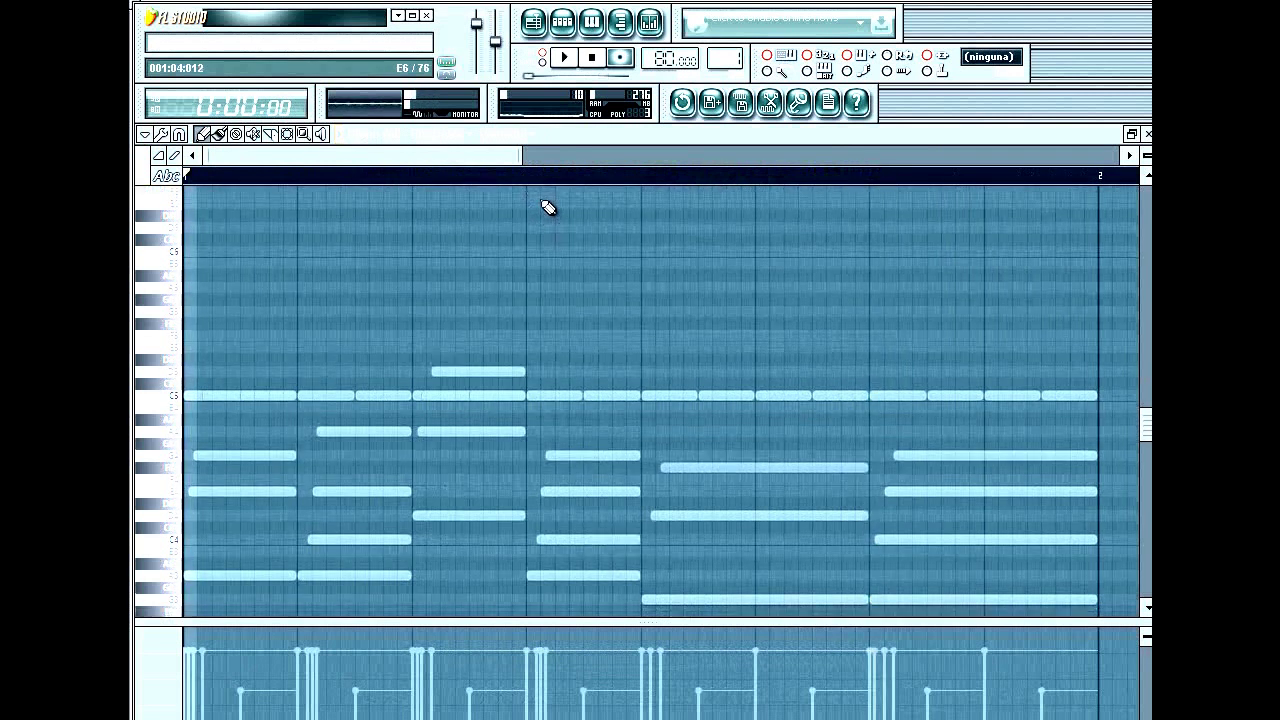
Draw a trial A3 bass note at the start of the pattern and shorten it to one beat
scroll(548, 207, down, 3)
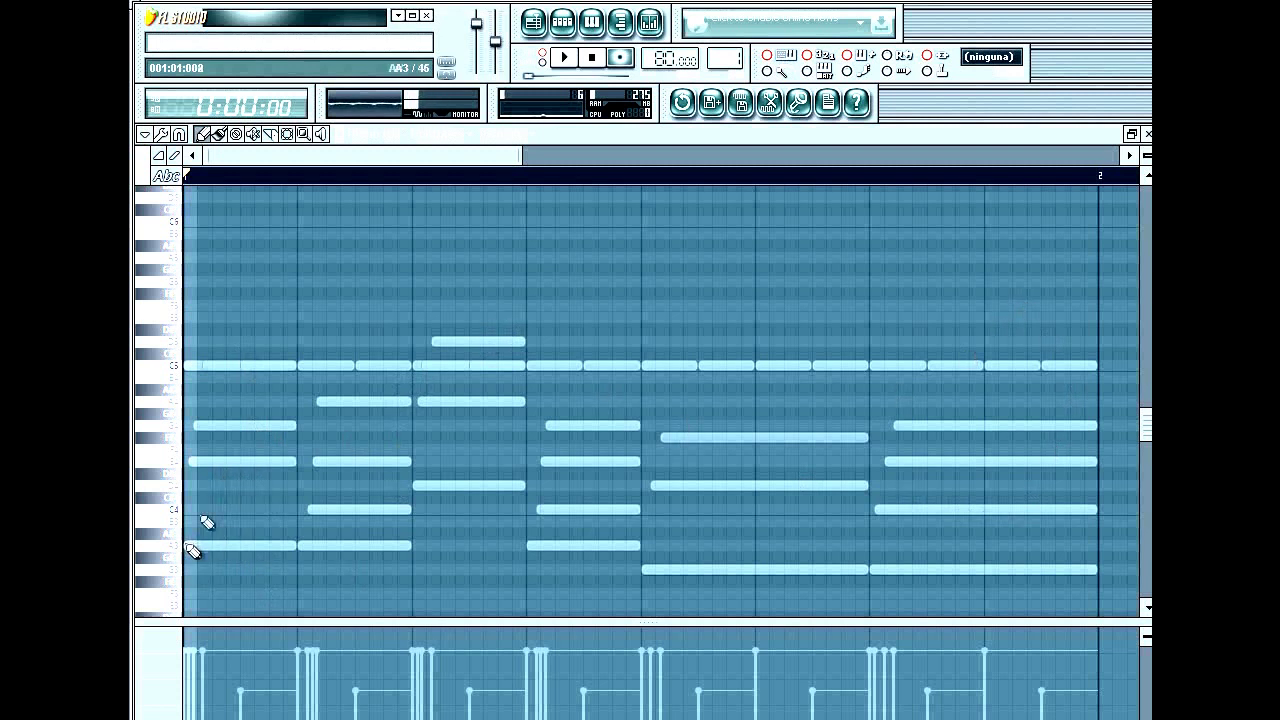
drag(520, 153, 511, 153)
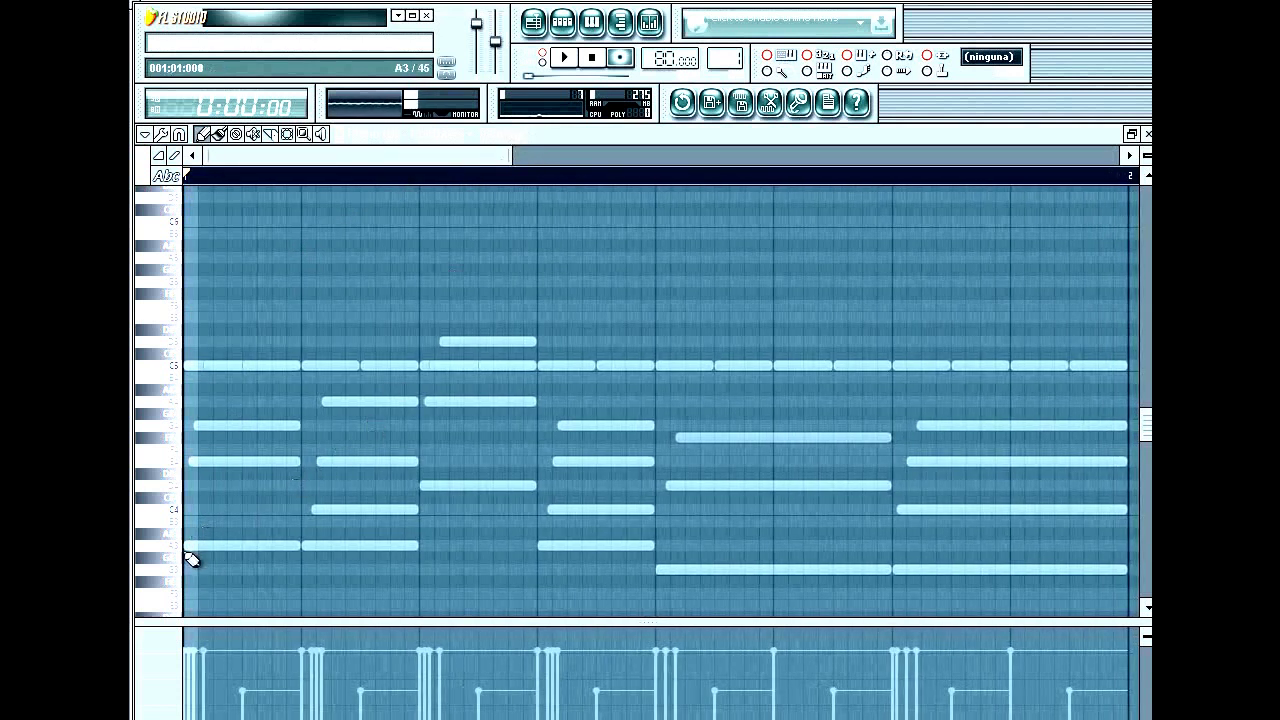
click(186, 548)
click(238, 461)
right_click(247, 461)
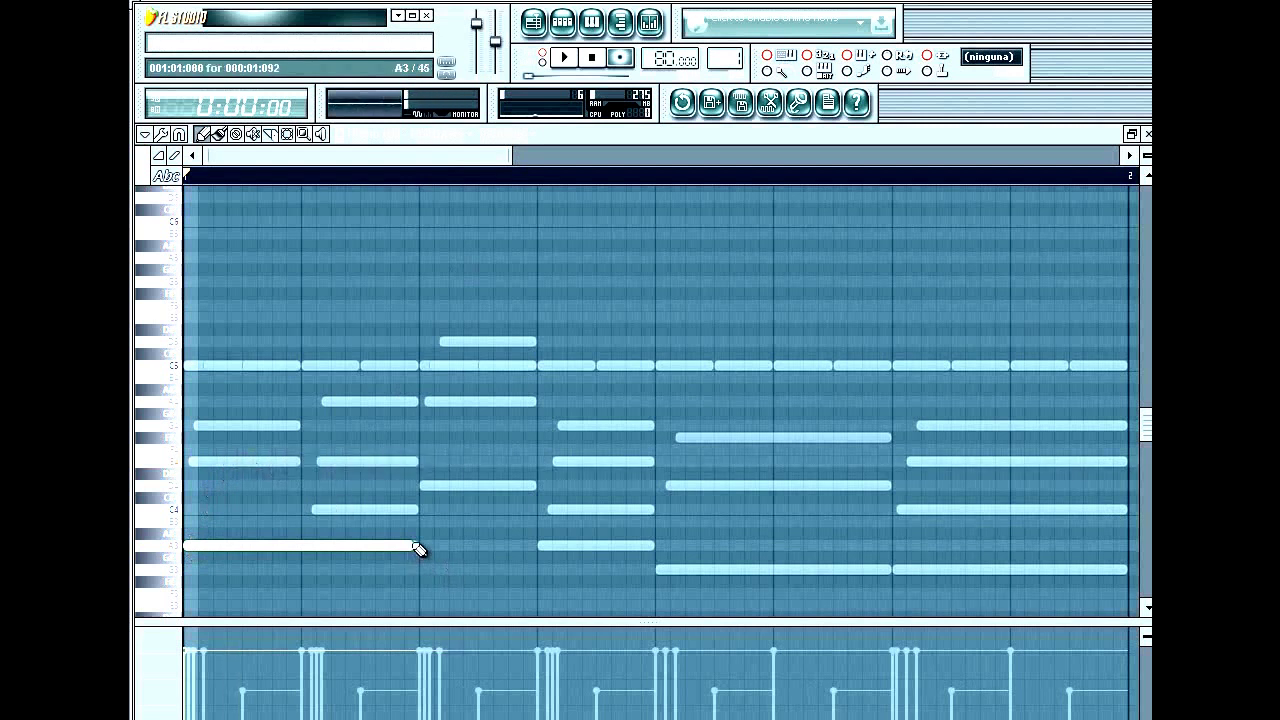
drag(415, 546, 314, 548)
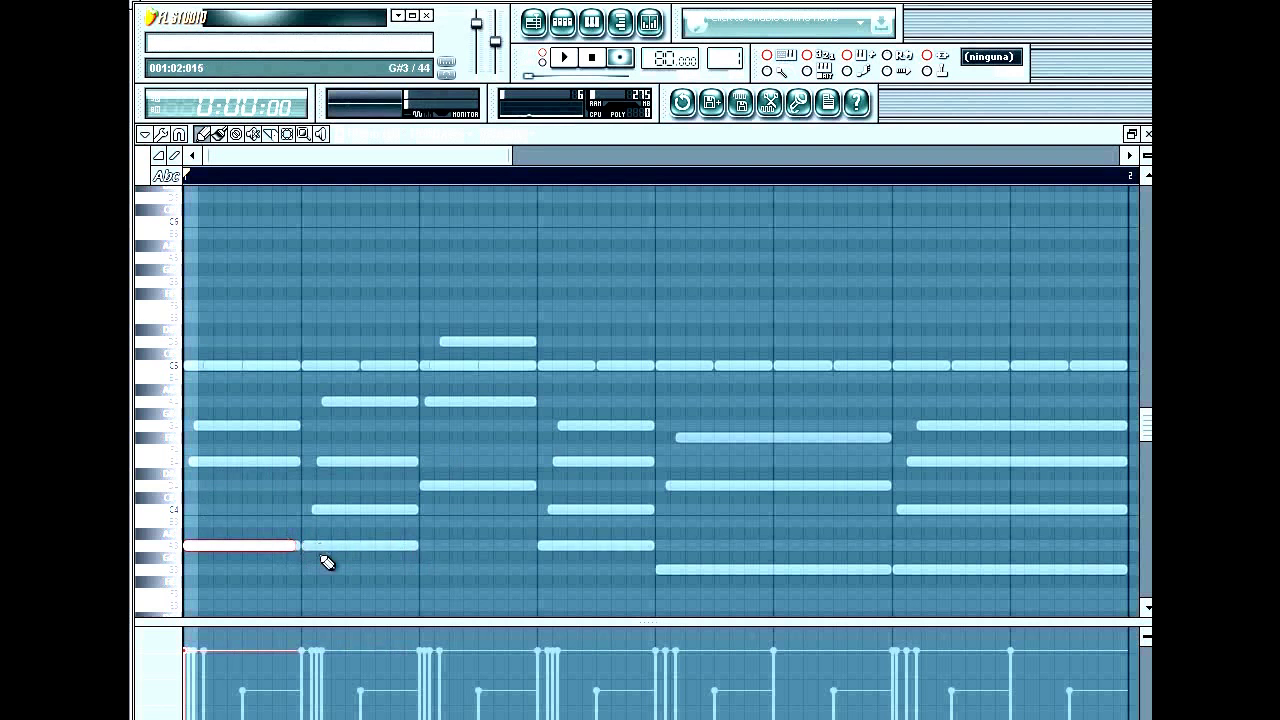
Set the BooBass piano roll's grid snapping to Linea
click(179, 134)
click(199, 178)
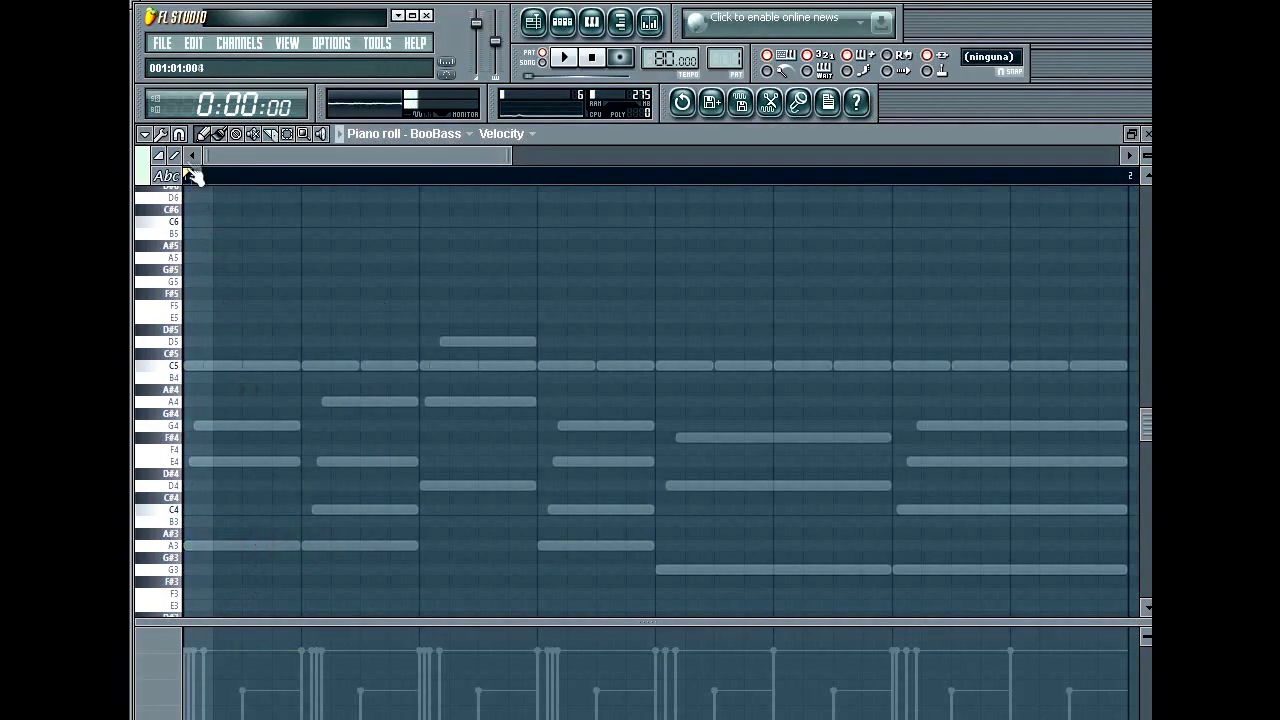
click(179, 136)
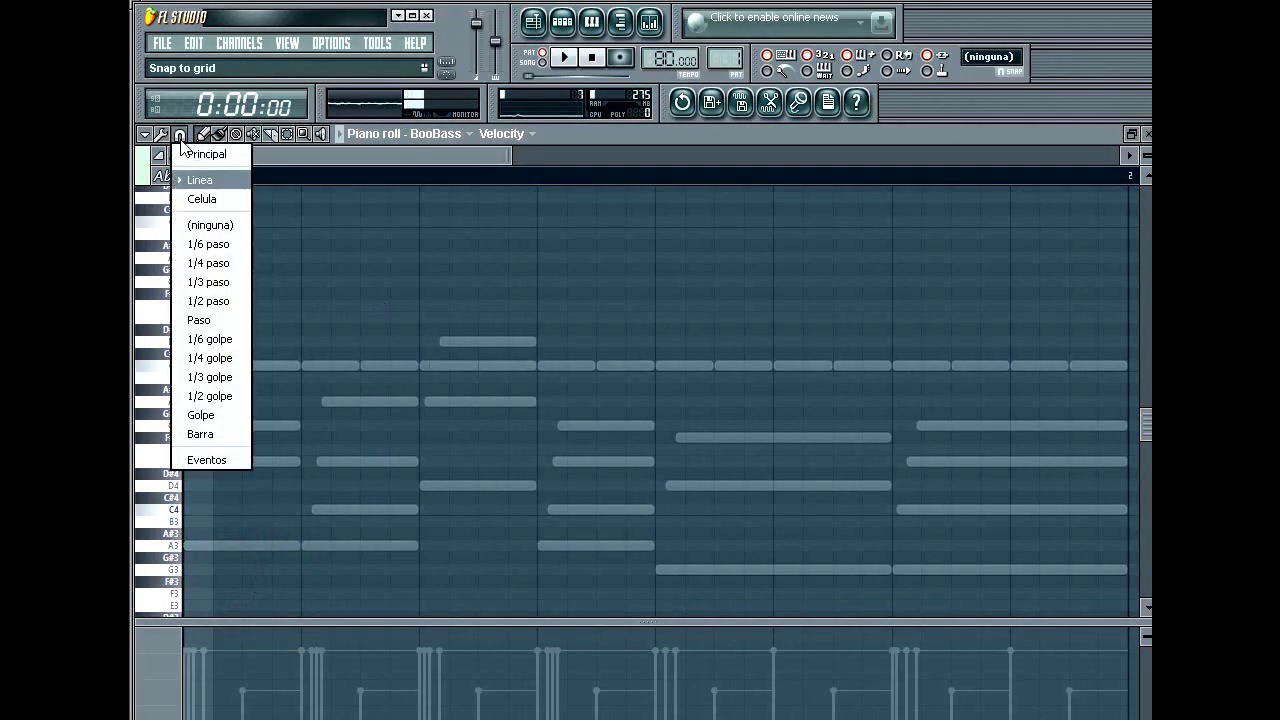
click(164, 143)
Turn the piano roll's ghost channels (Canales fantasma) off and back on
click(145, 136)
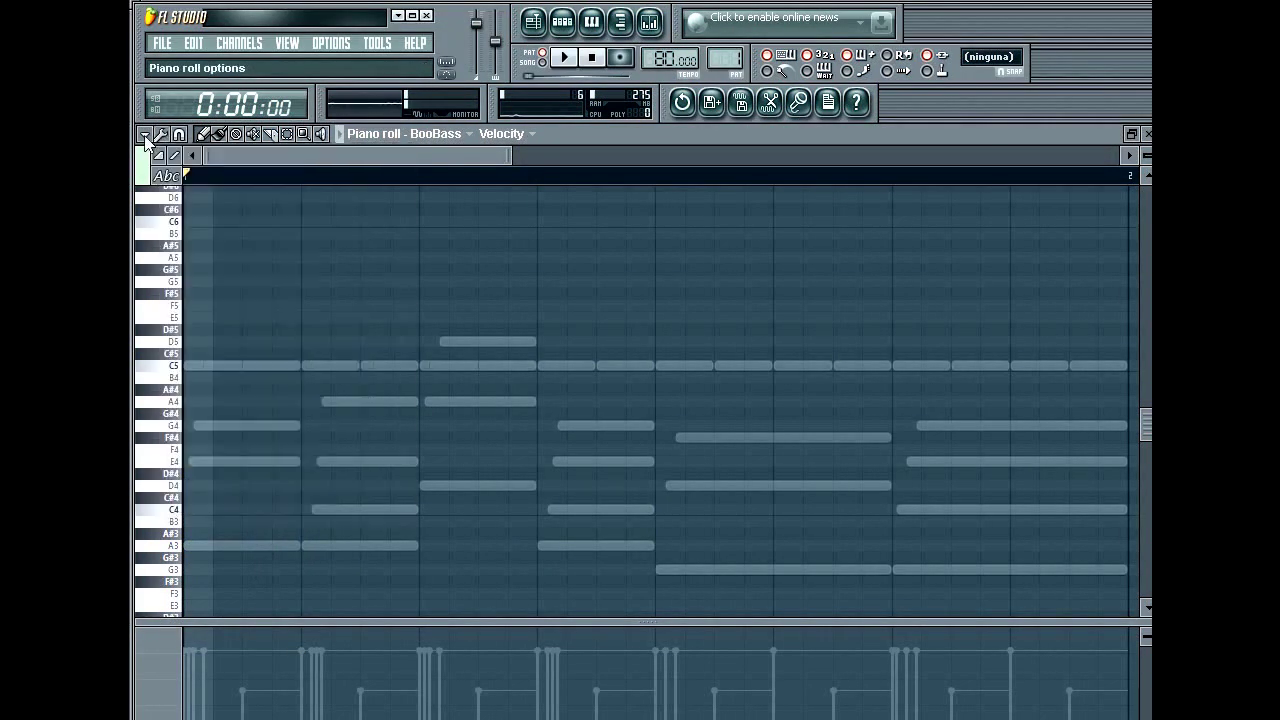
click(145, 136)
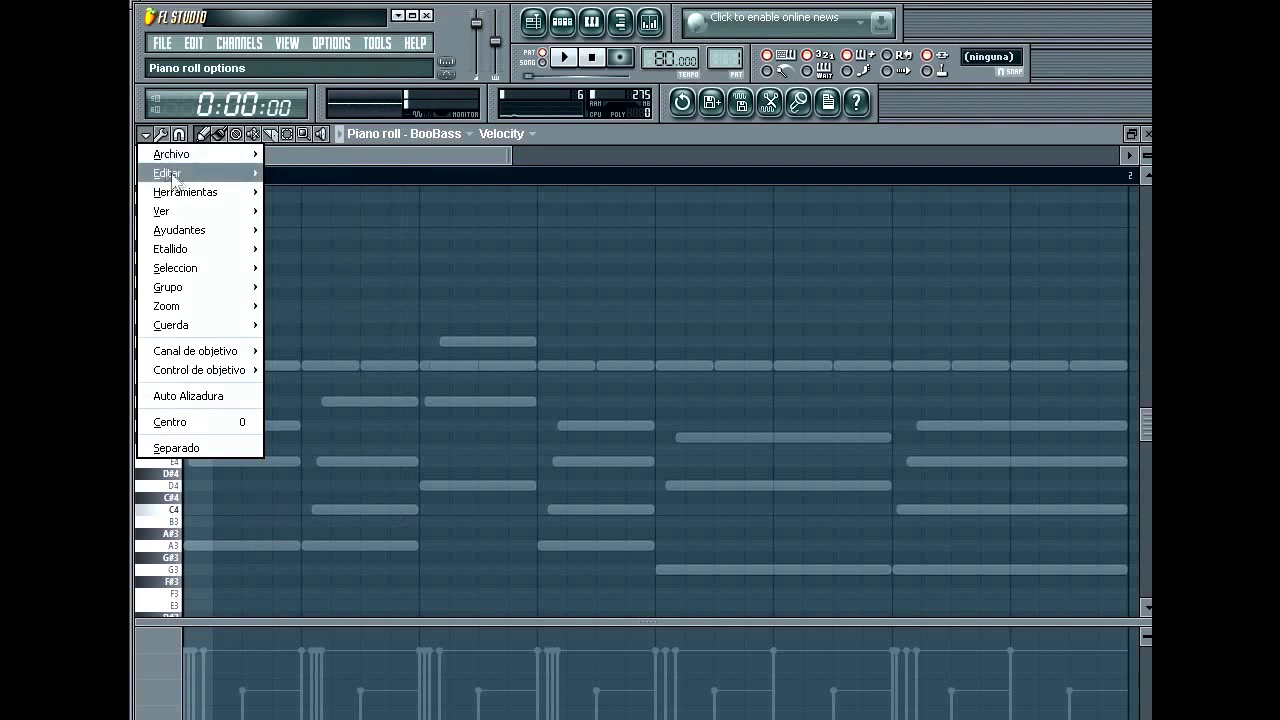
mouse_move(218, 236)
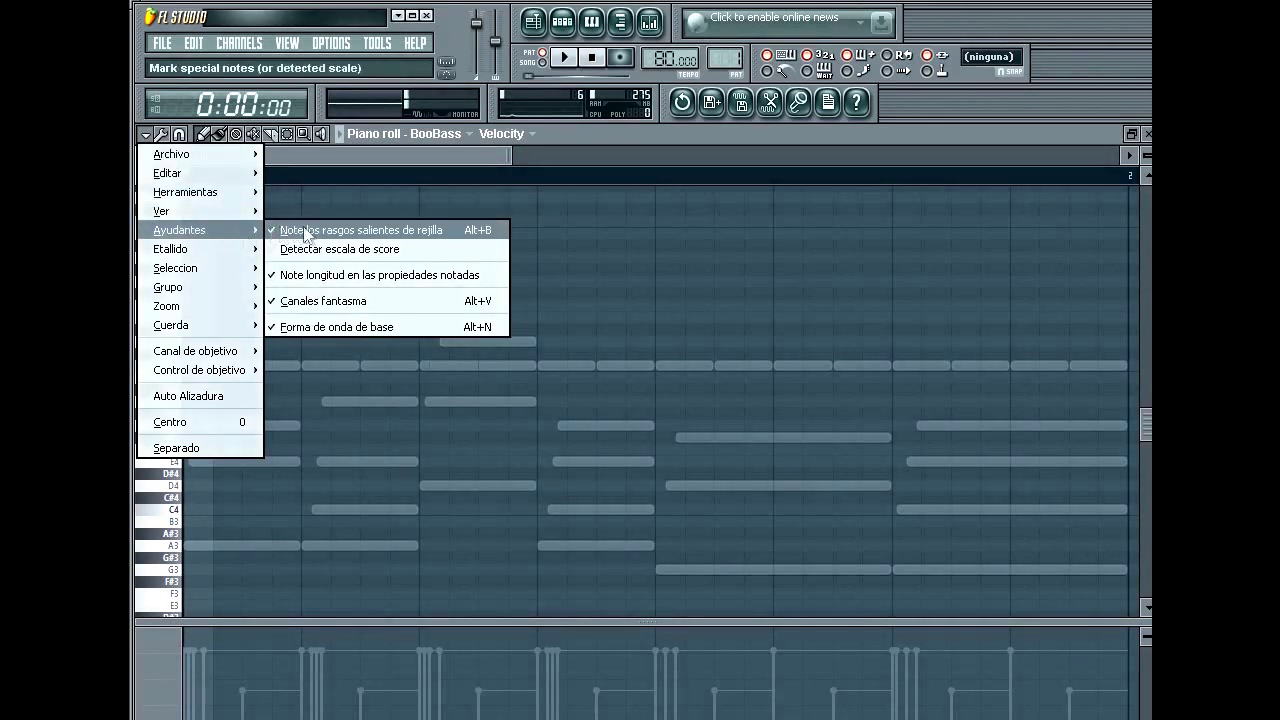
click(396, 306)
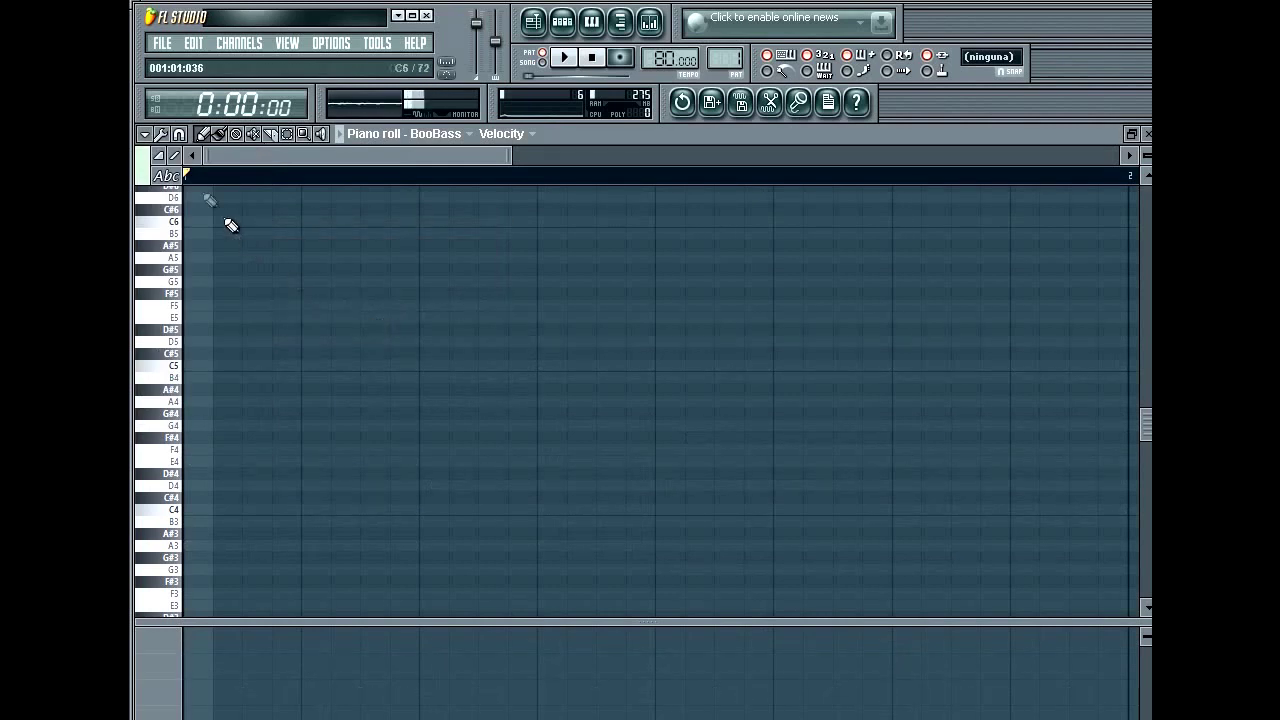
click(145, 133)
mouse_move(210, 238)
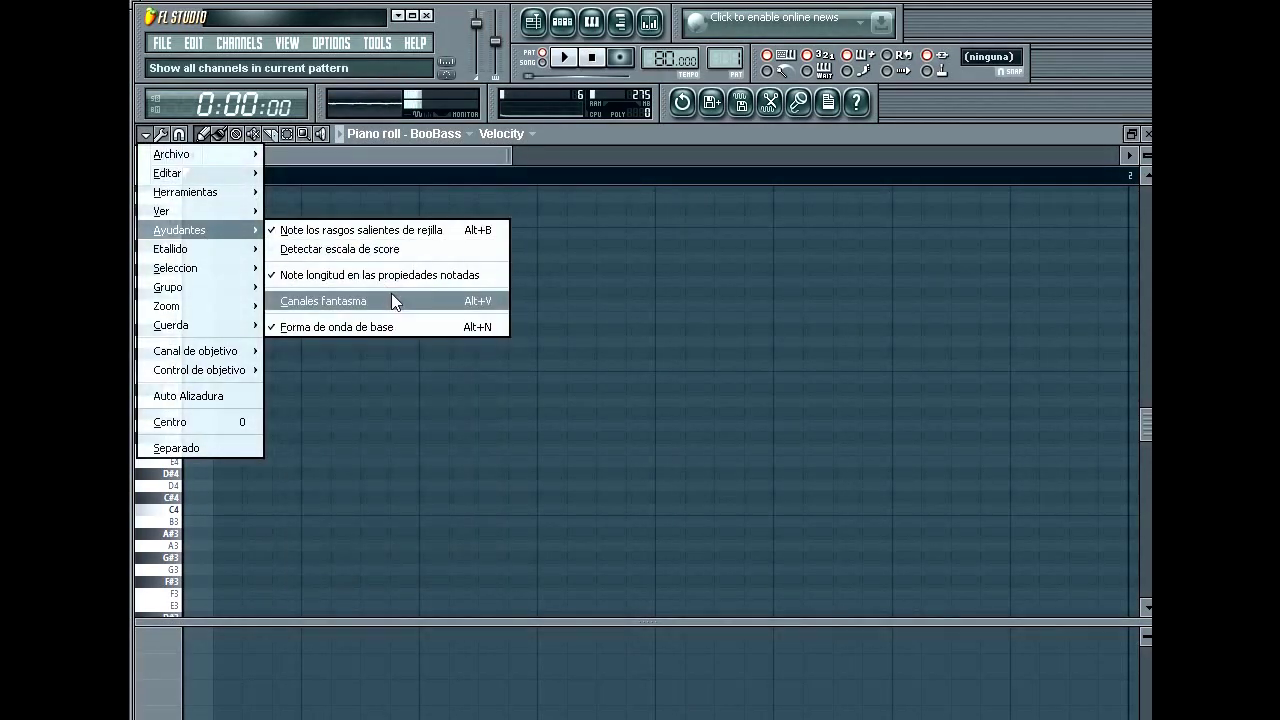
click(392, 298)
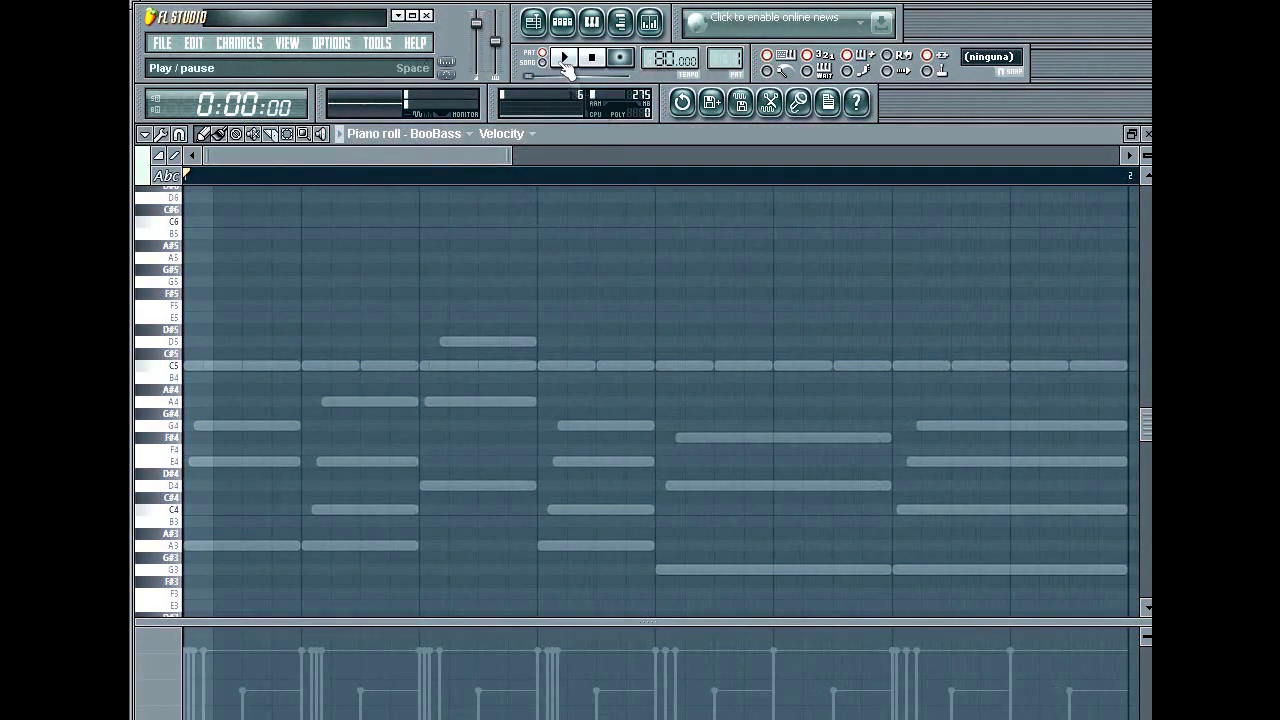
Show the step sequencer briefly, play the pattern from the BooBass piano roll to hear the chords, and stop playback
click(562, 20)
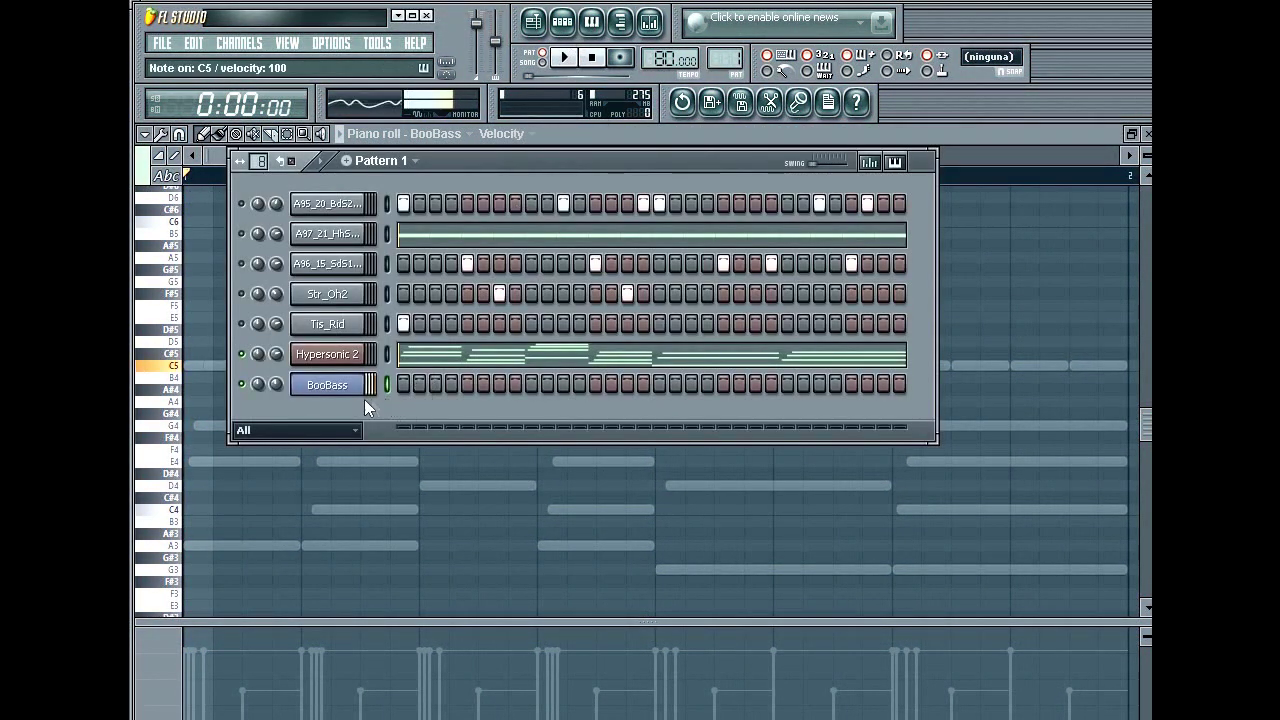
click(205, 400)
right_click(205, 400)
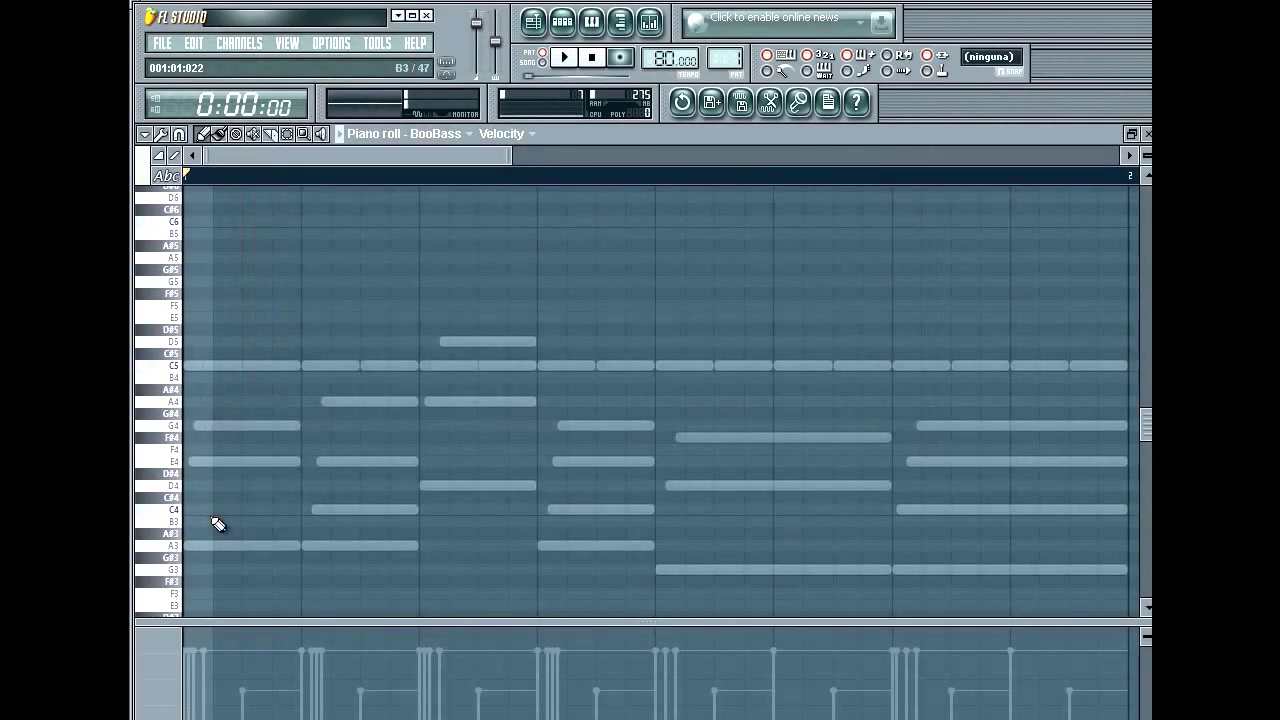
key(space)
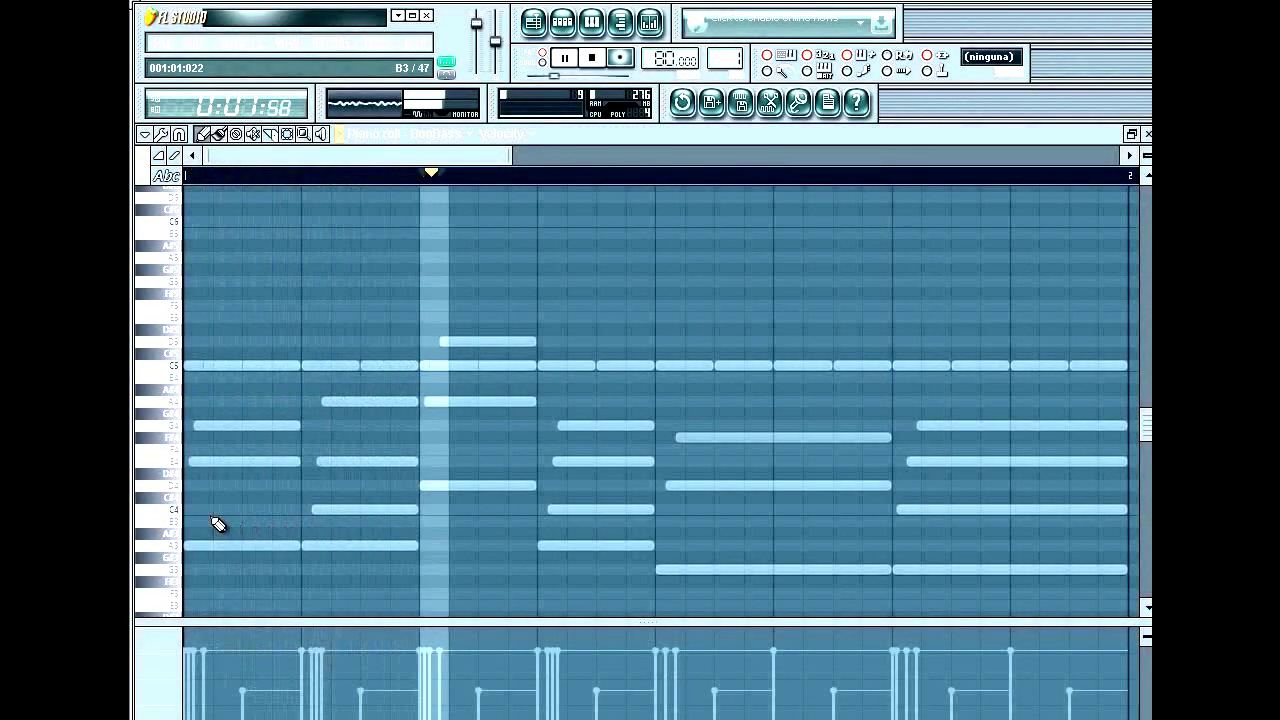
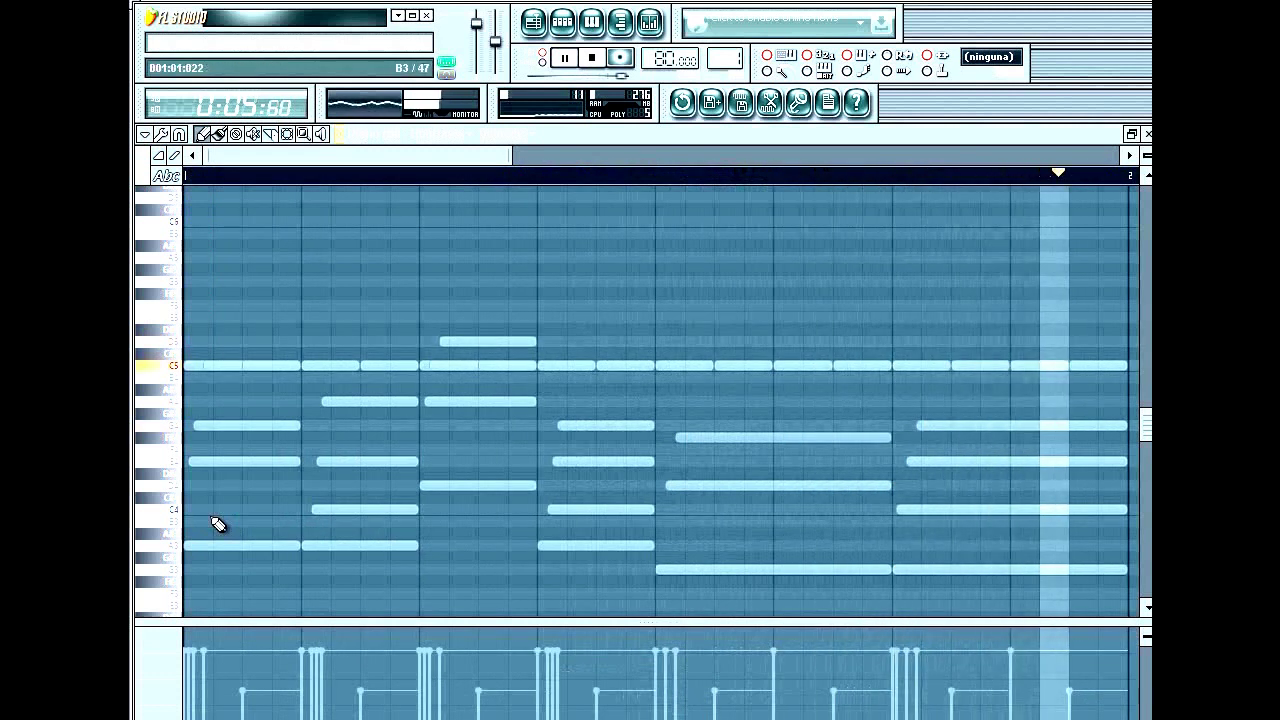
key(space)
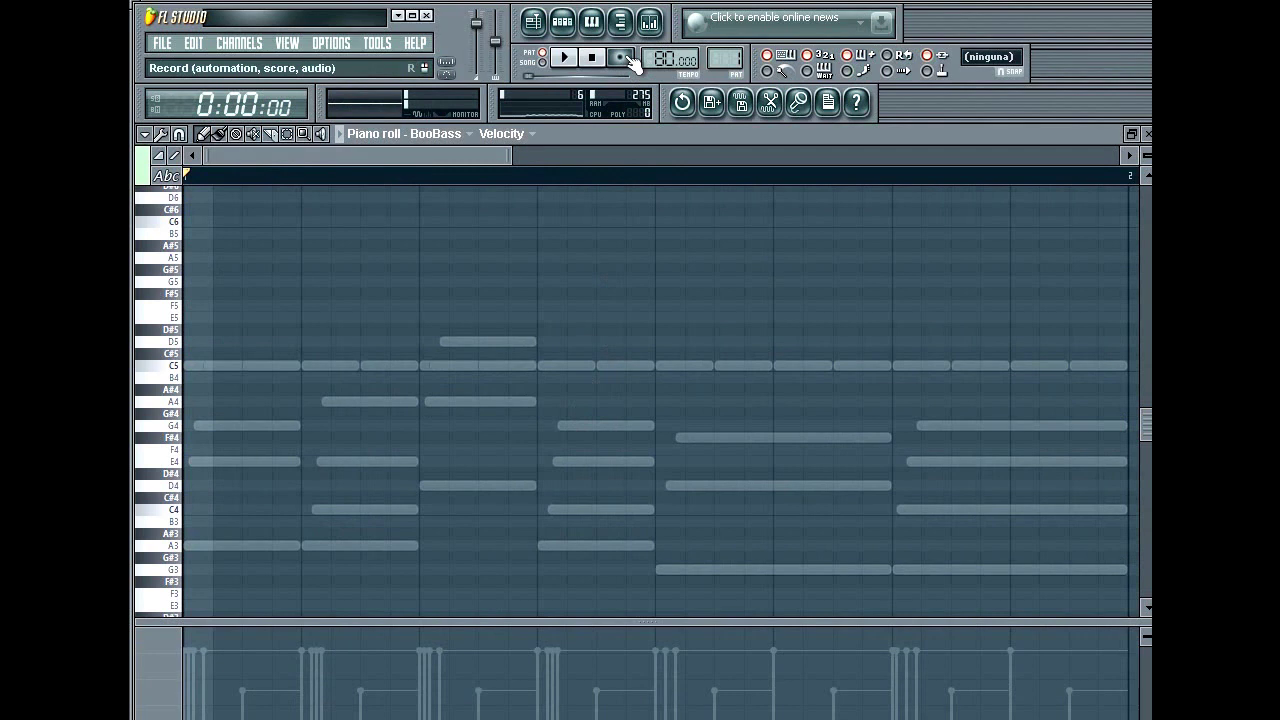
Record a live BooBass line over the chords with the Everything option, using A4, C5, D5, D#5, G4 and B4, and disarm recording
click(621, 57)
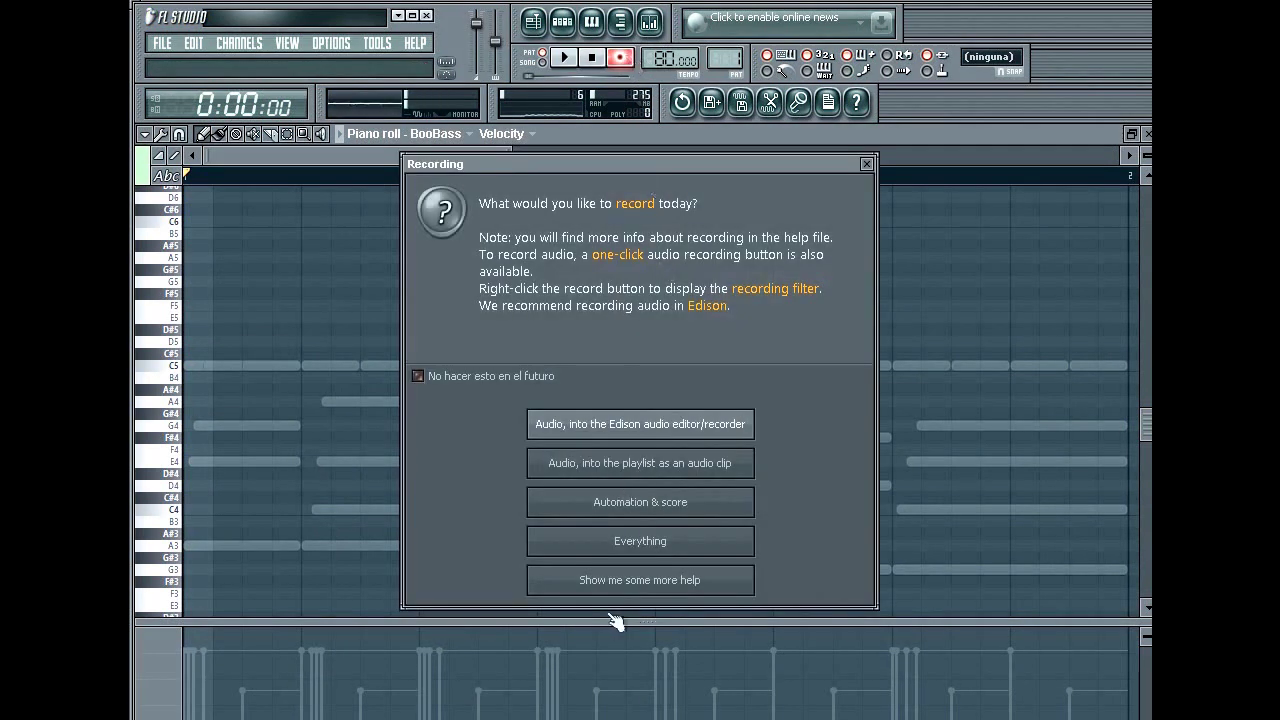
click(684, 543)
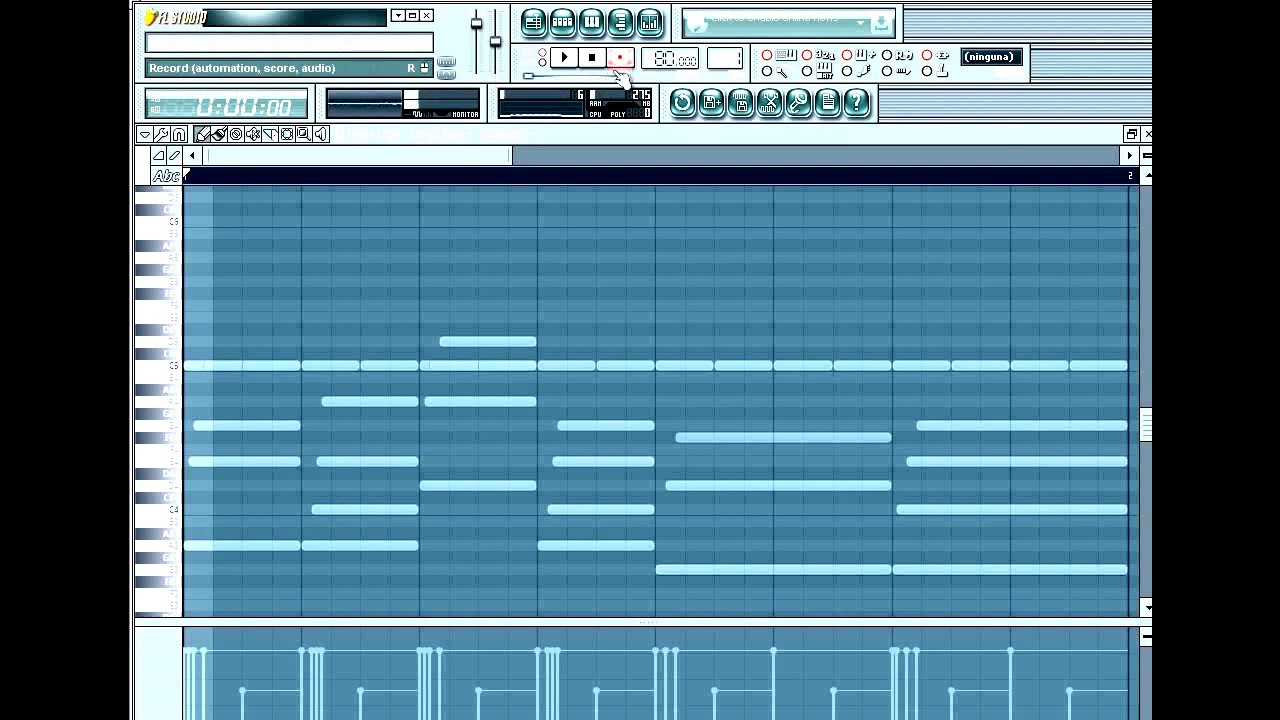
key(space)
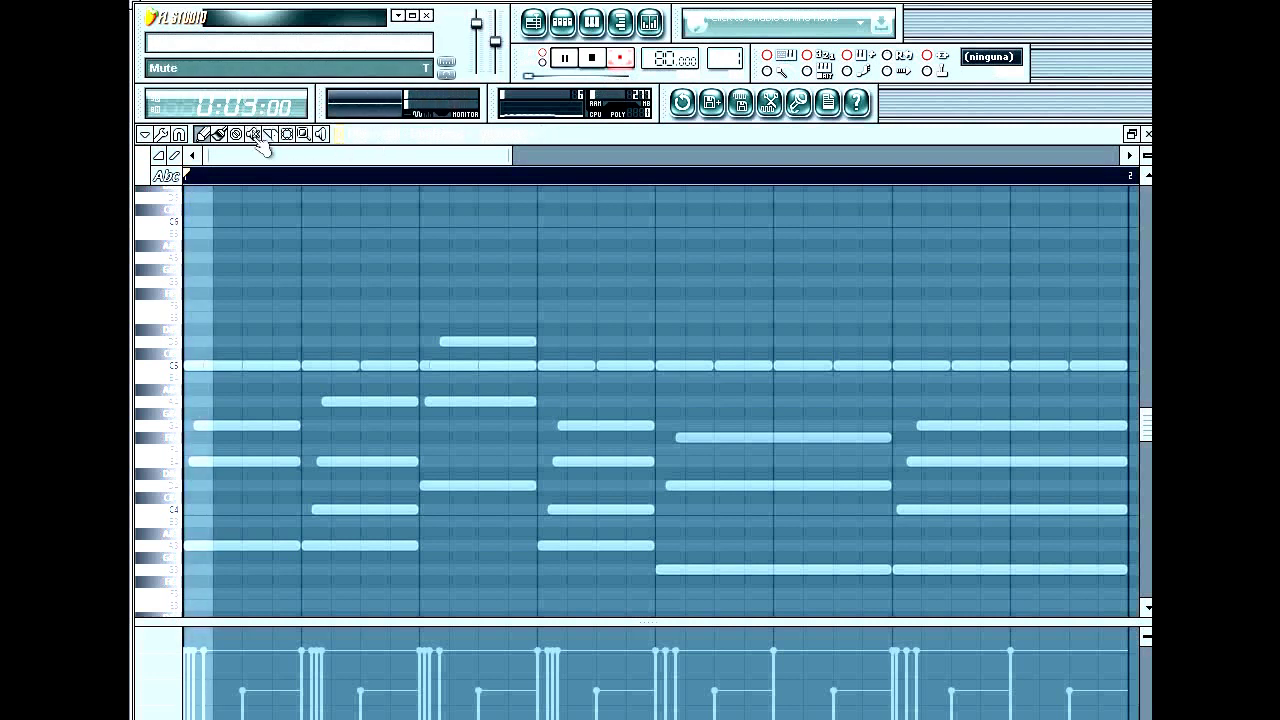
key(space)
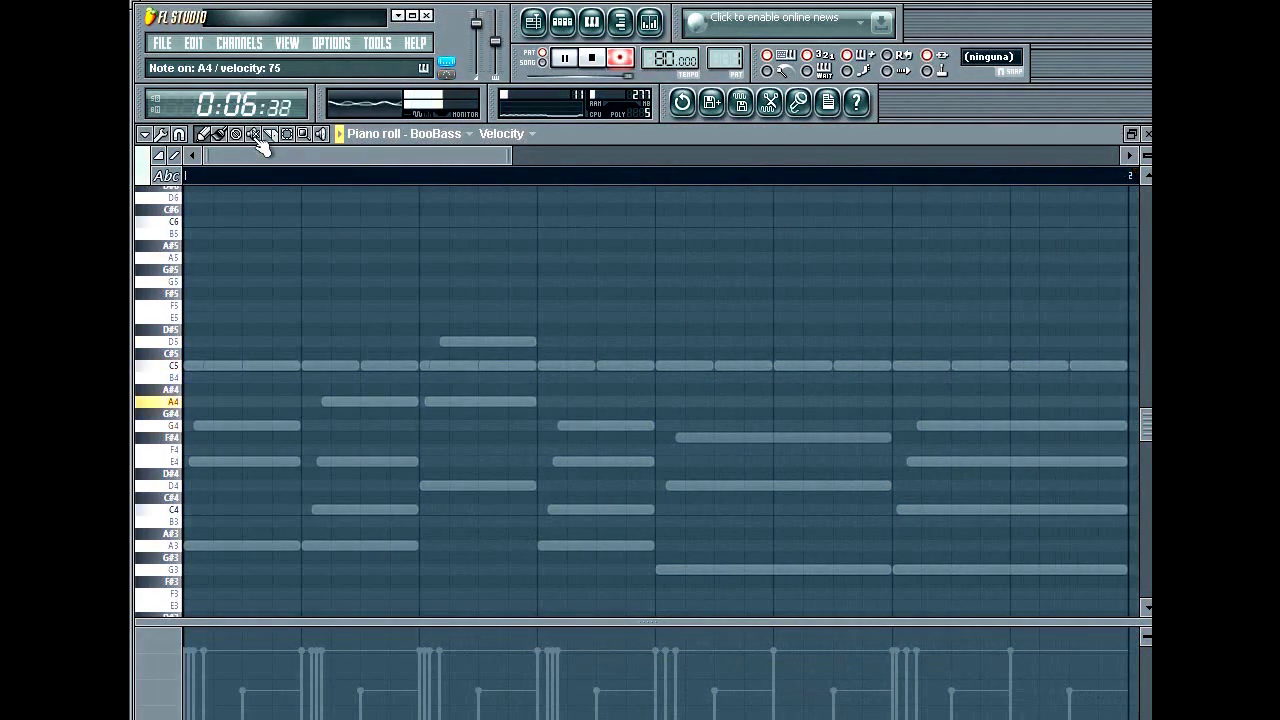
key(space)
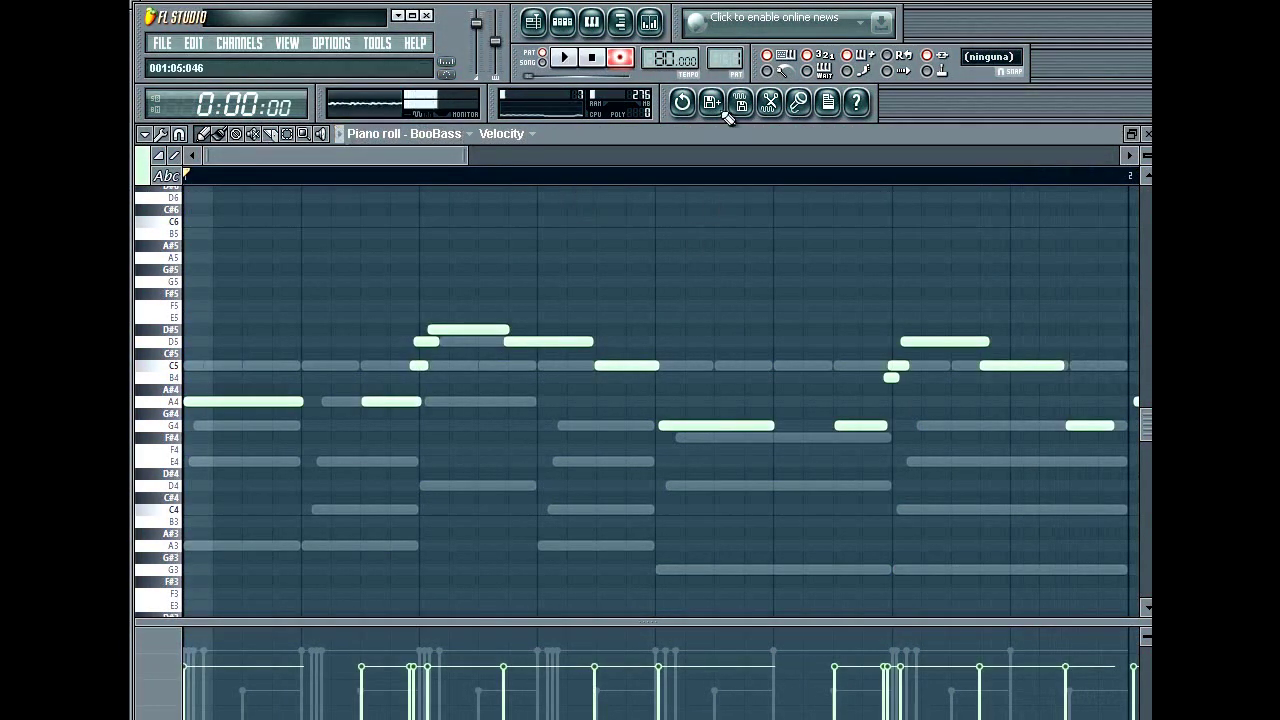
click(620, 57)
Delete the stray A4 note past the end of bar 1 and trim the C5 note before beat 5 to the beat line
drag(466, 157, 652, 215)
right_click(786, 401)
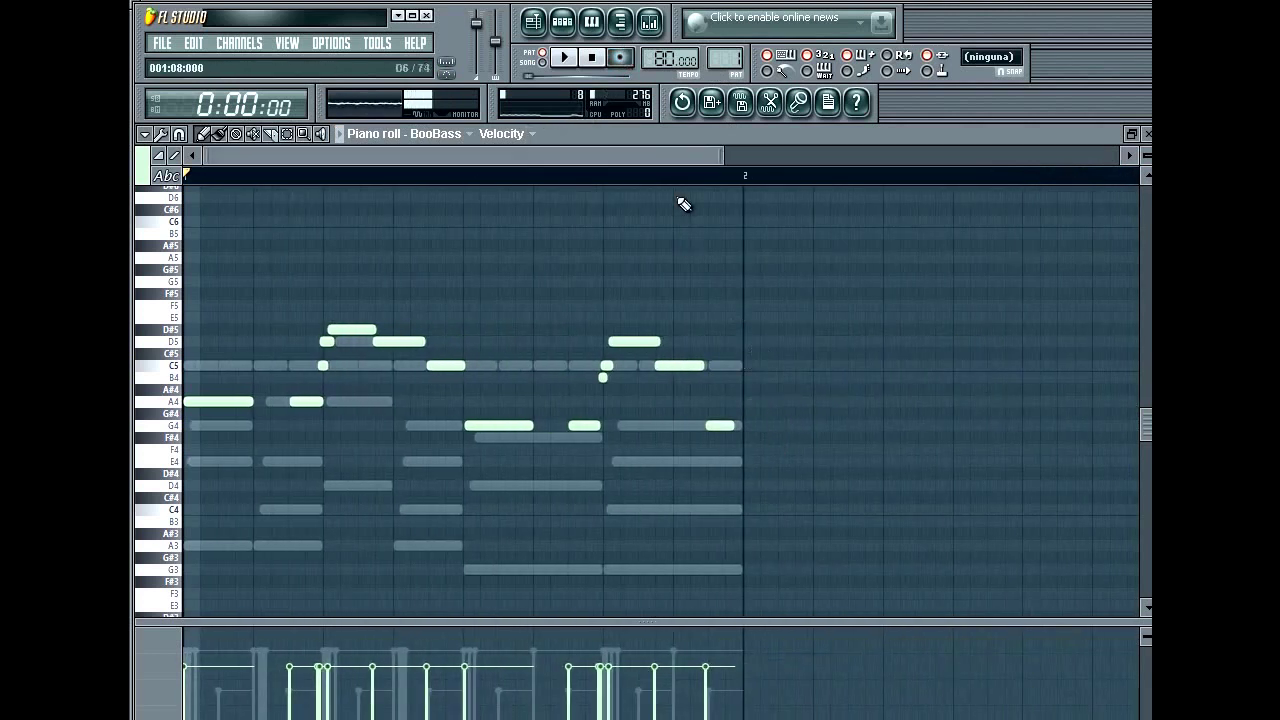
drag(730, 165, 511, 279)
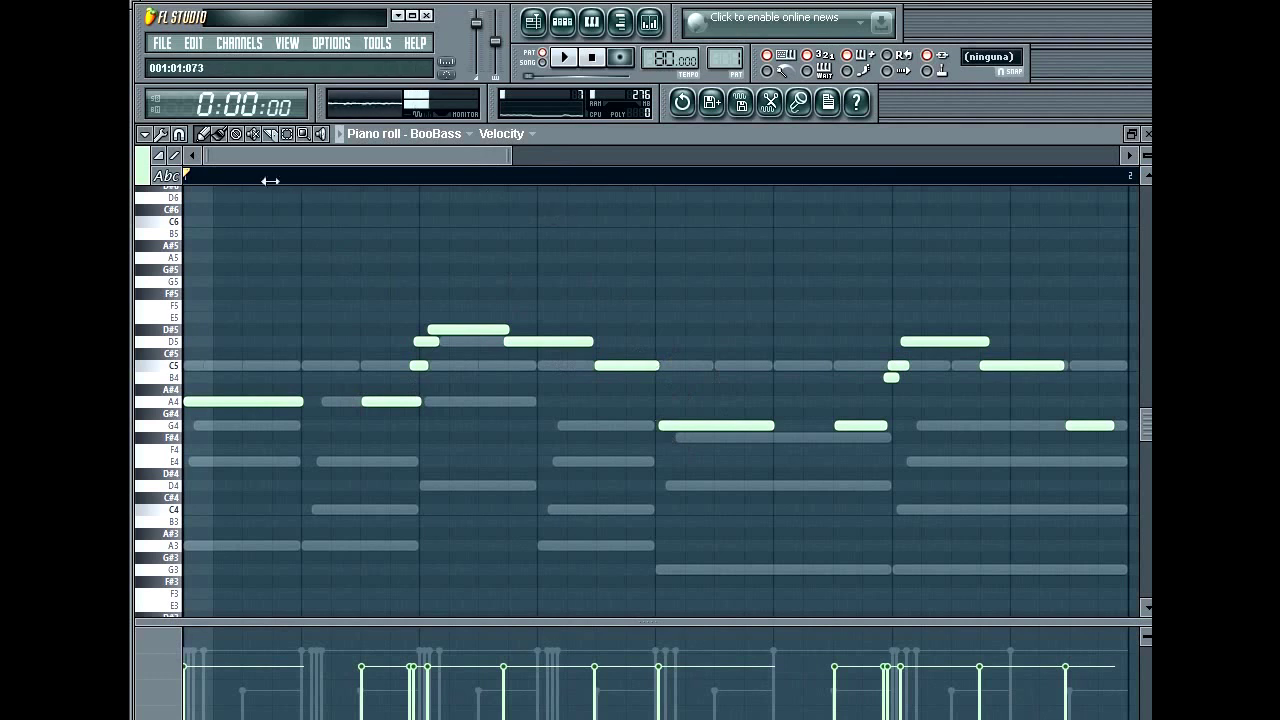
drag(205, 156, 340, 157)
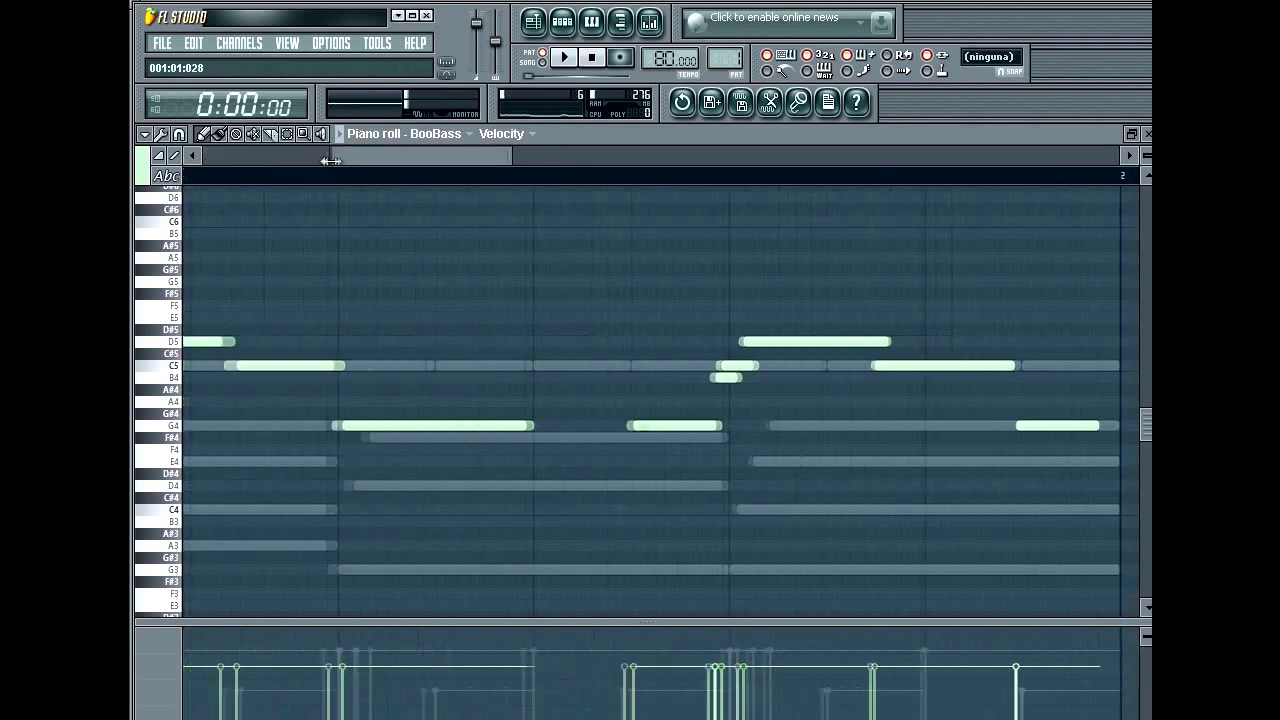
drag(508, 159, 363, 214)
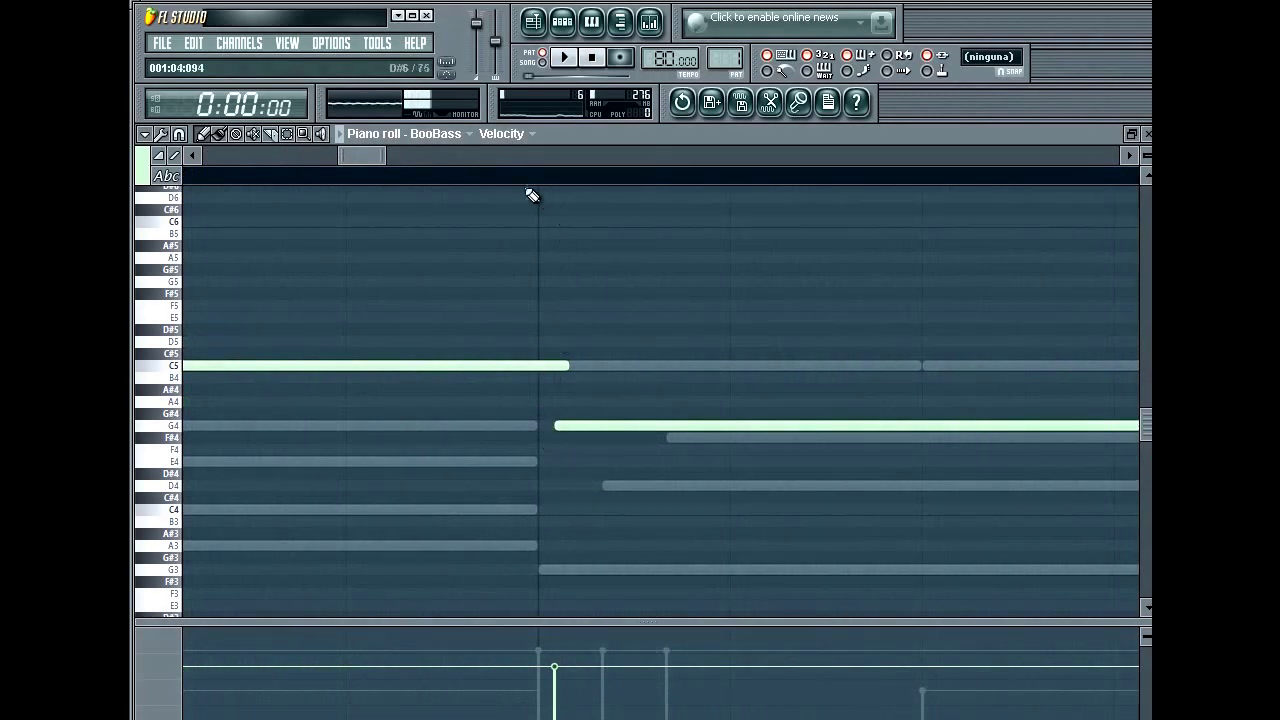
drag(565, 369, 534, 375)
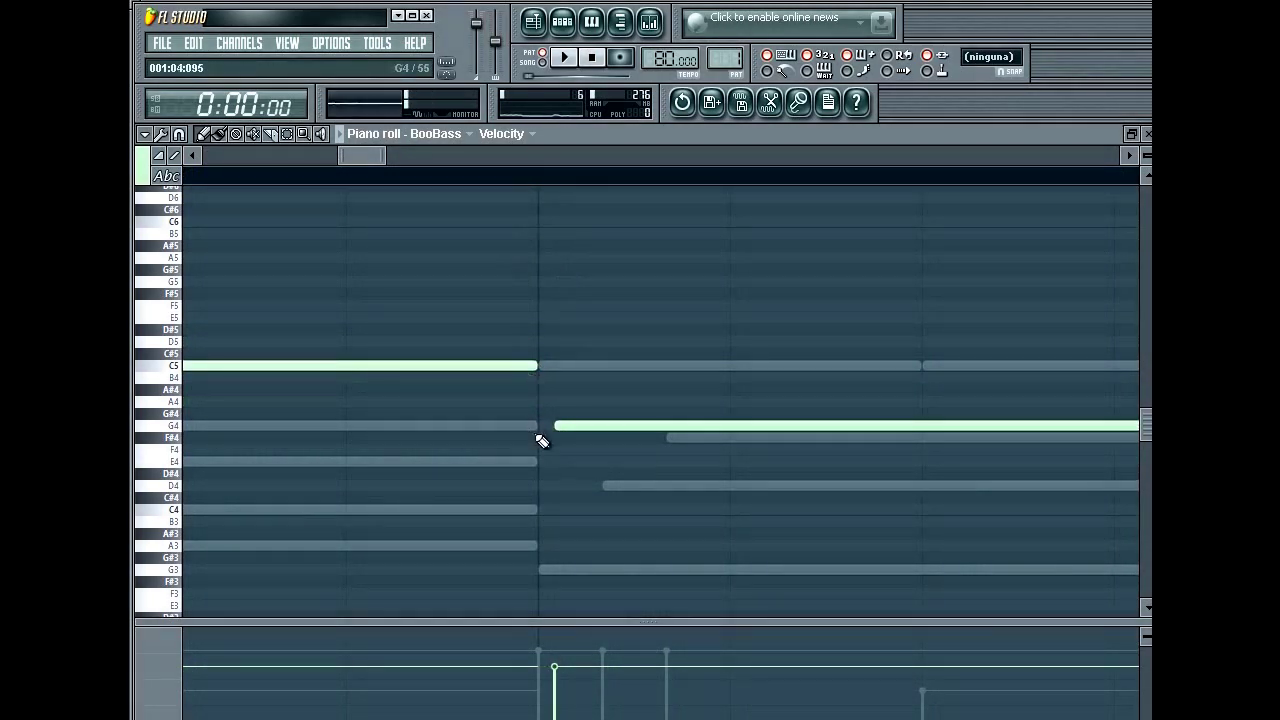
Select all the recorded BooBass notes and quantize them to the grid
drag(342, 158, 204, 160)
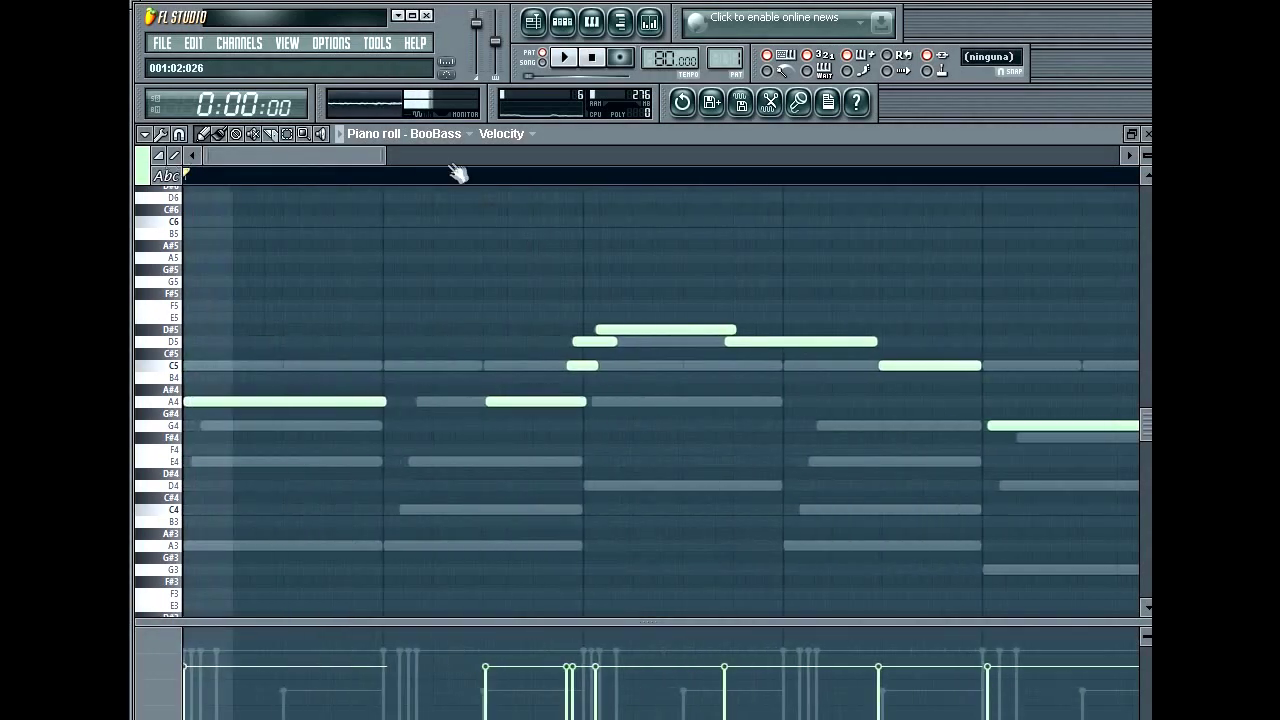
drag(384, 157, 668, 196)
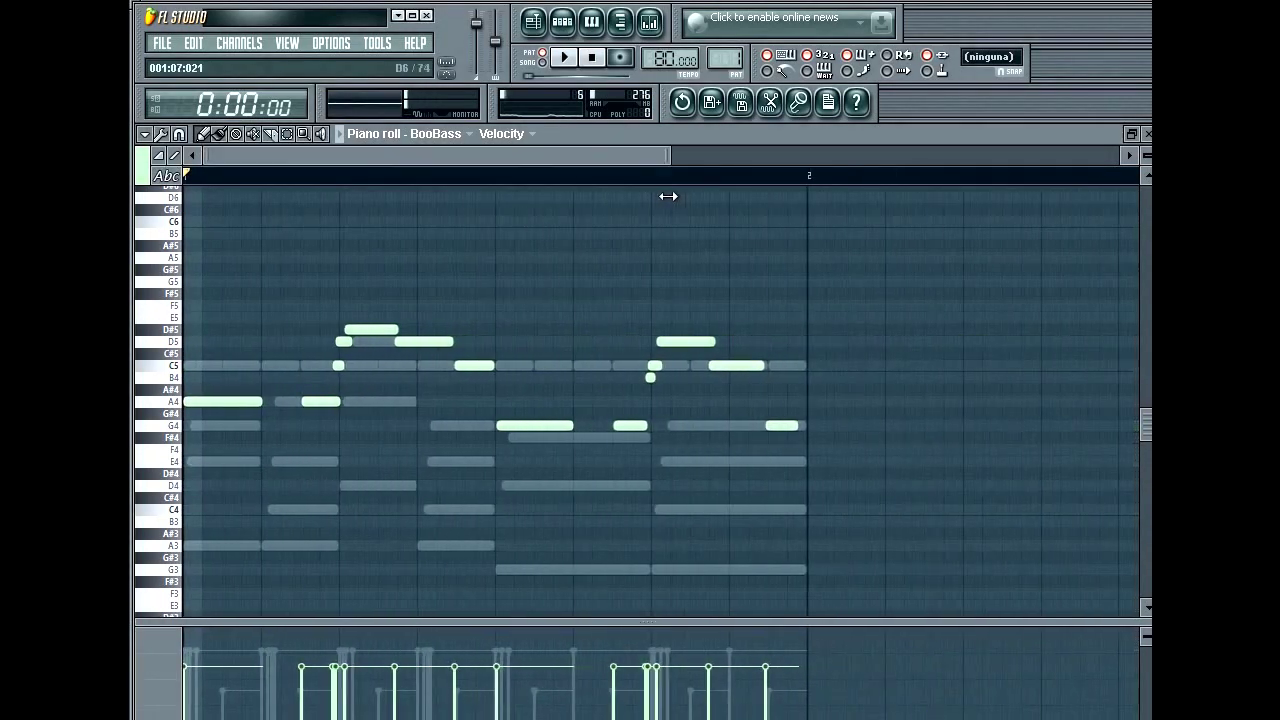
drag(210, 246, 869, 563)
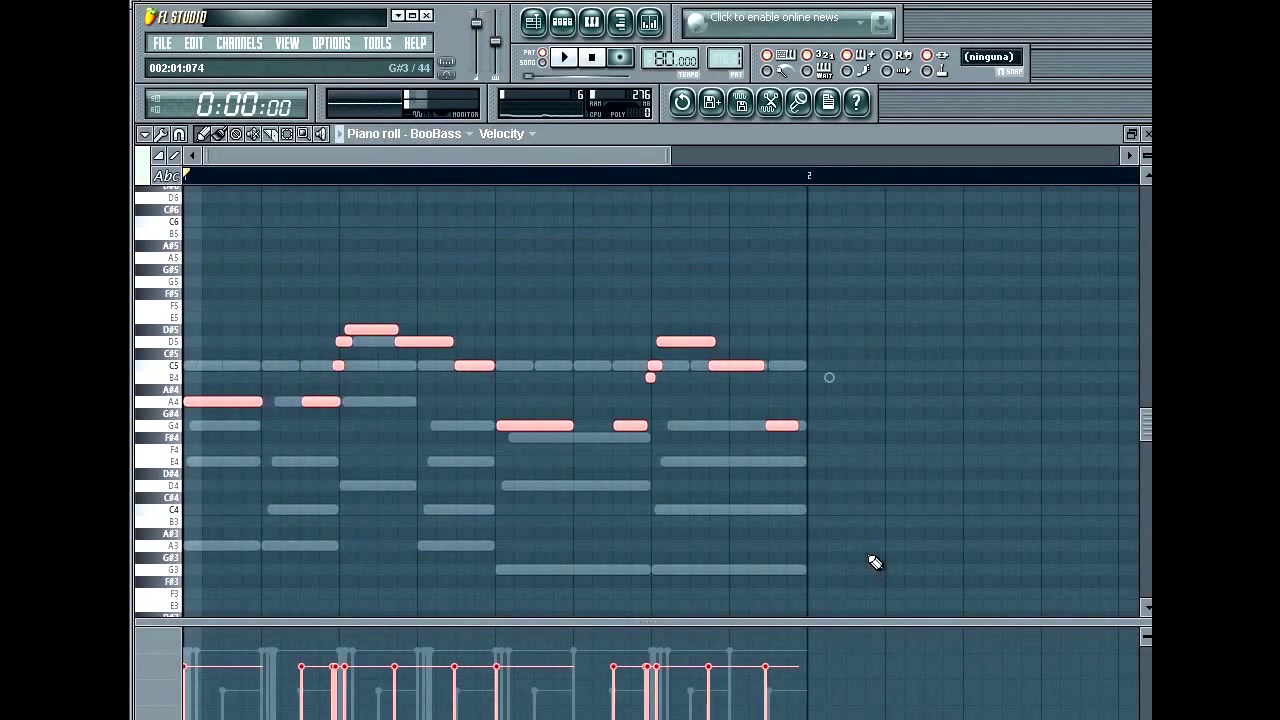
key(ctrl+q)
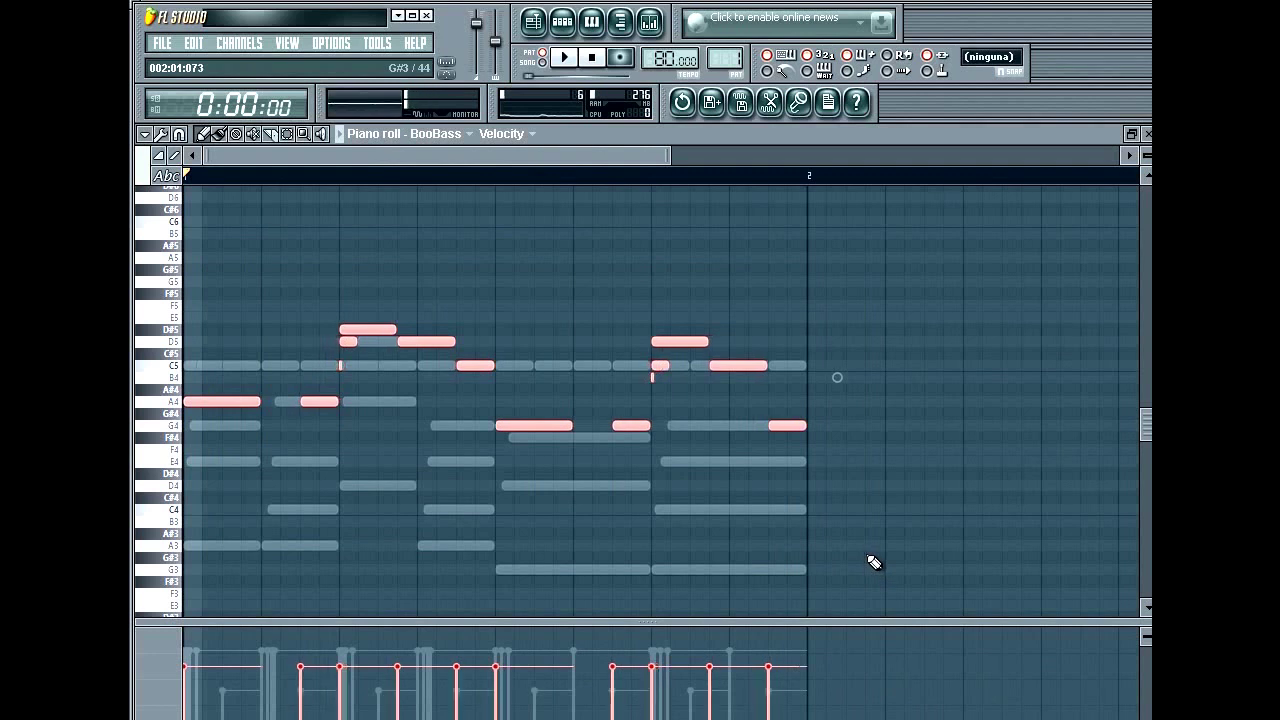
Switch the piano roll's grid snapping to (ninguna) for free editing of the short notes at beat 3
drag(667, 148, 507, 260)
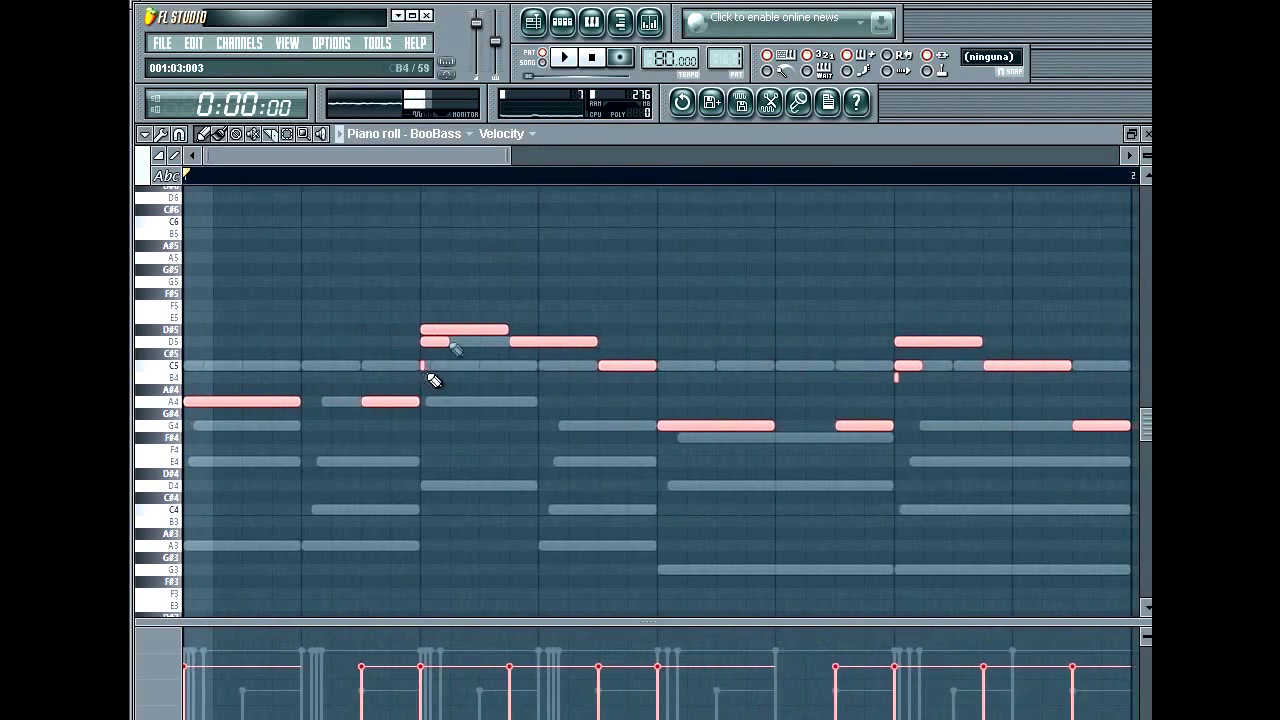
drag(505, 155, 305, 209)
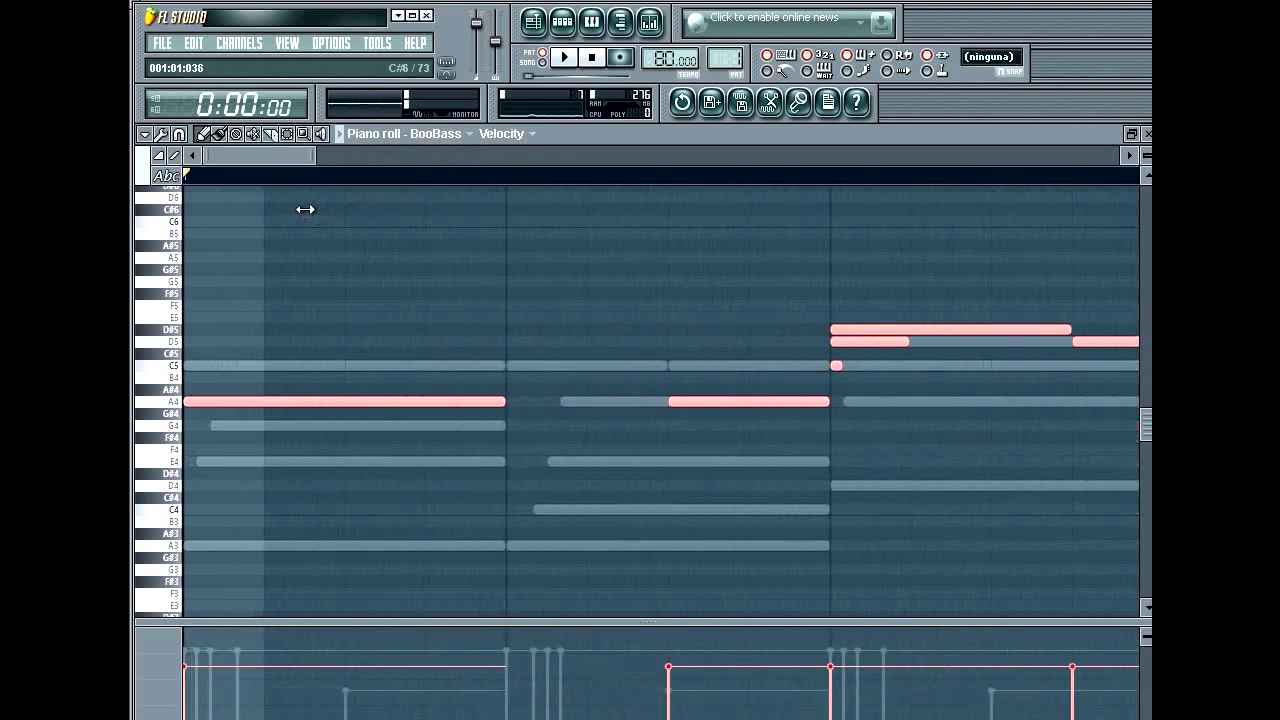
click(179, 135)
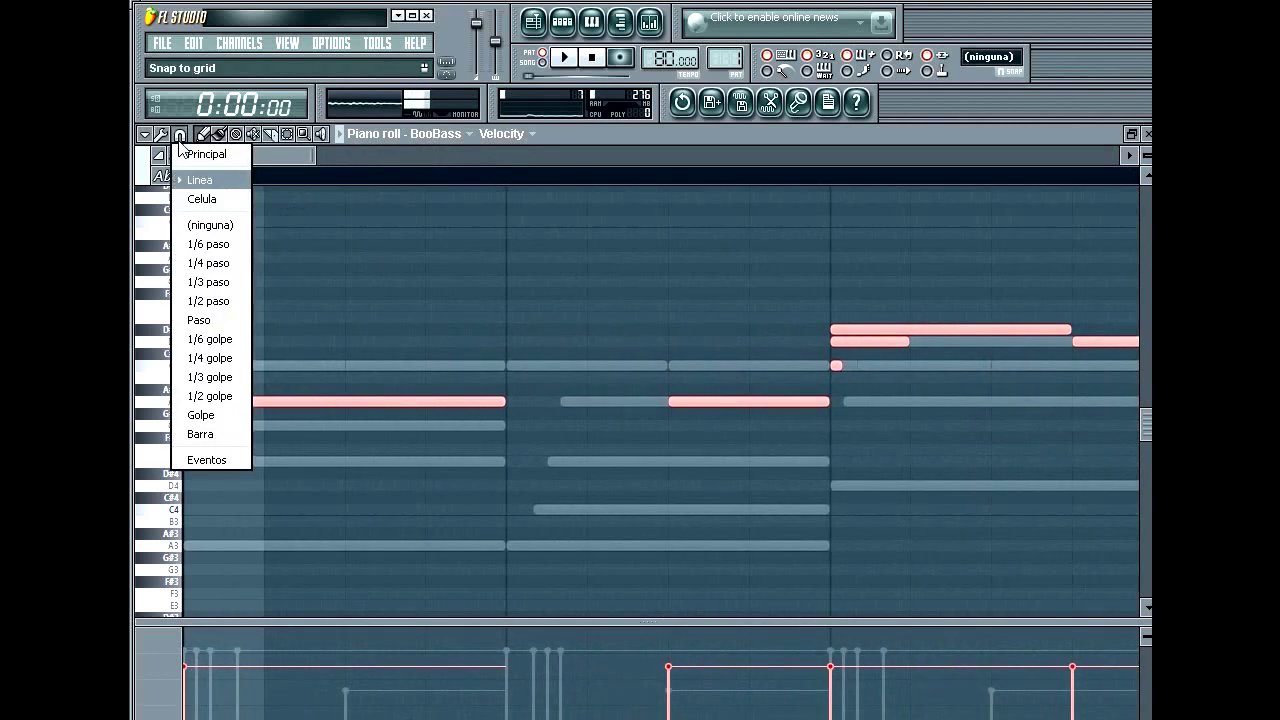
click(235, 225)
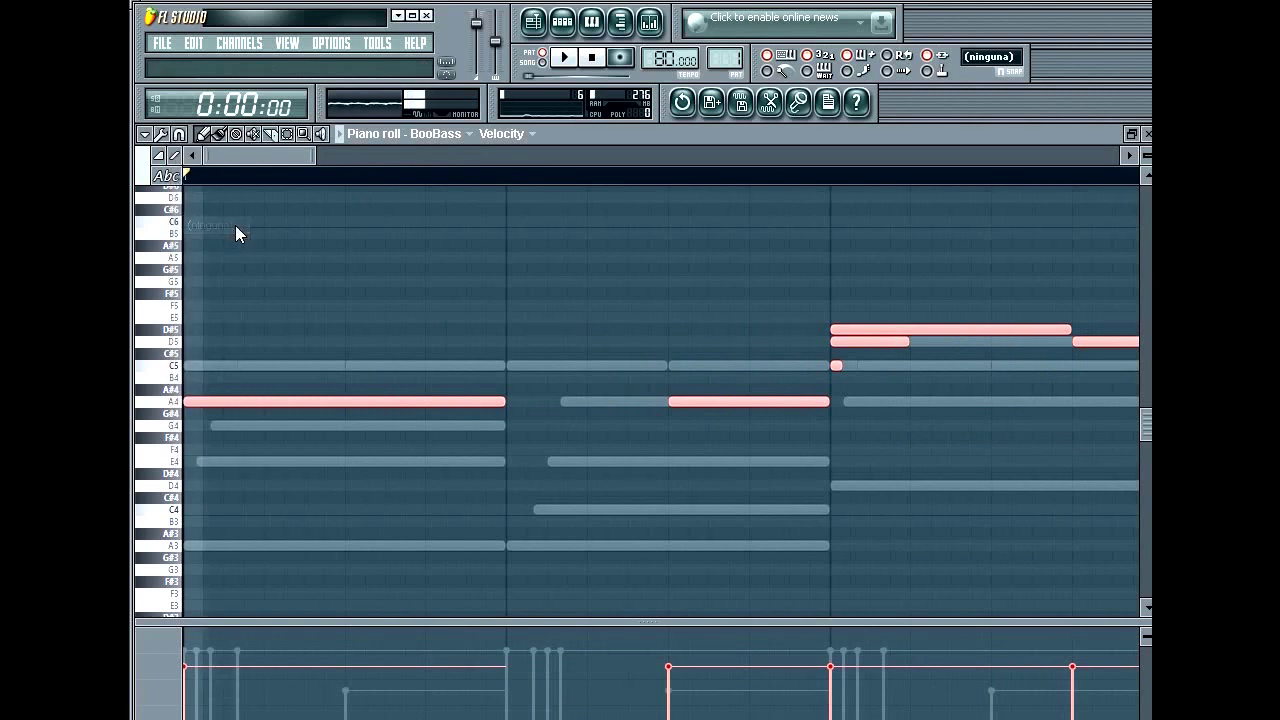
Shorten the A4 note before beat 3 and place the short C5 and D5 notes ahead of the beat, trimming D5 to the beat line
drag(206, 157, 402, 174)
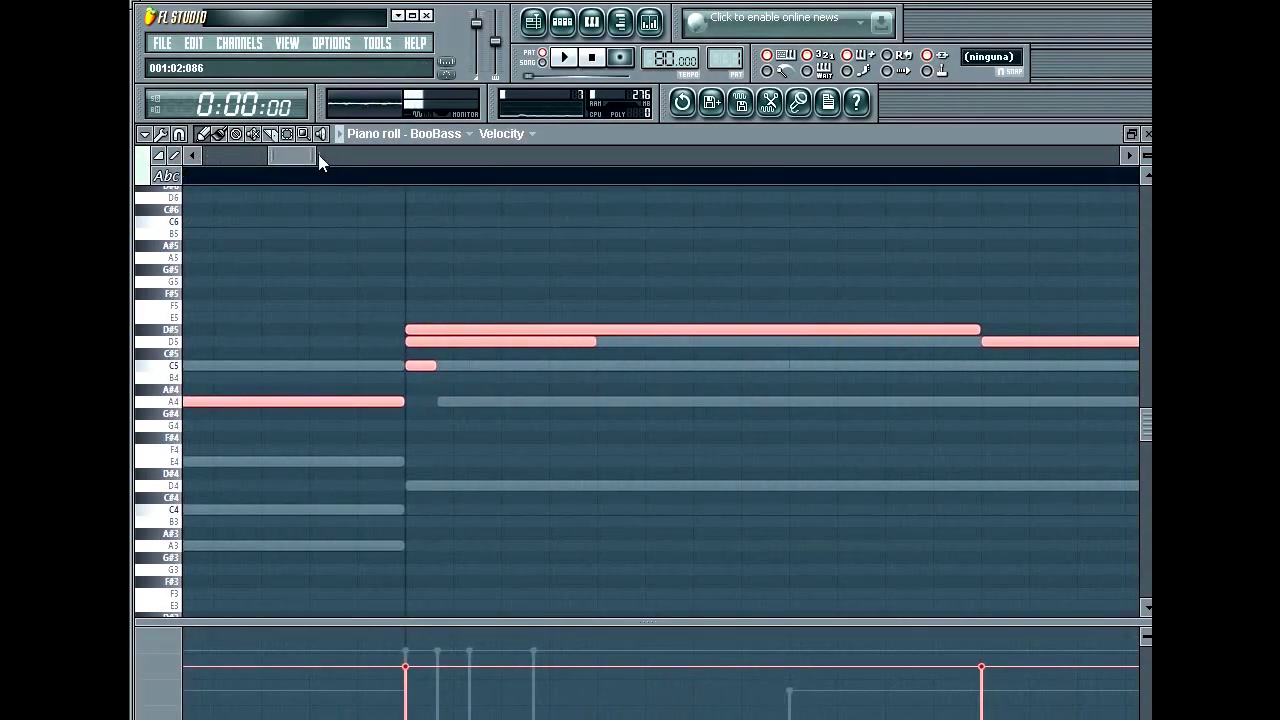
click(416, 402)
right_click(426, 398)
drag(304, 155, 293, 162)
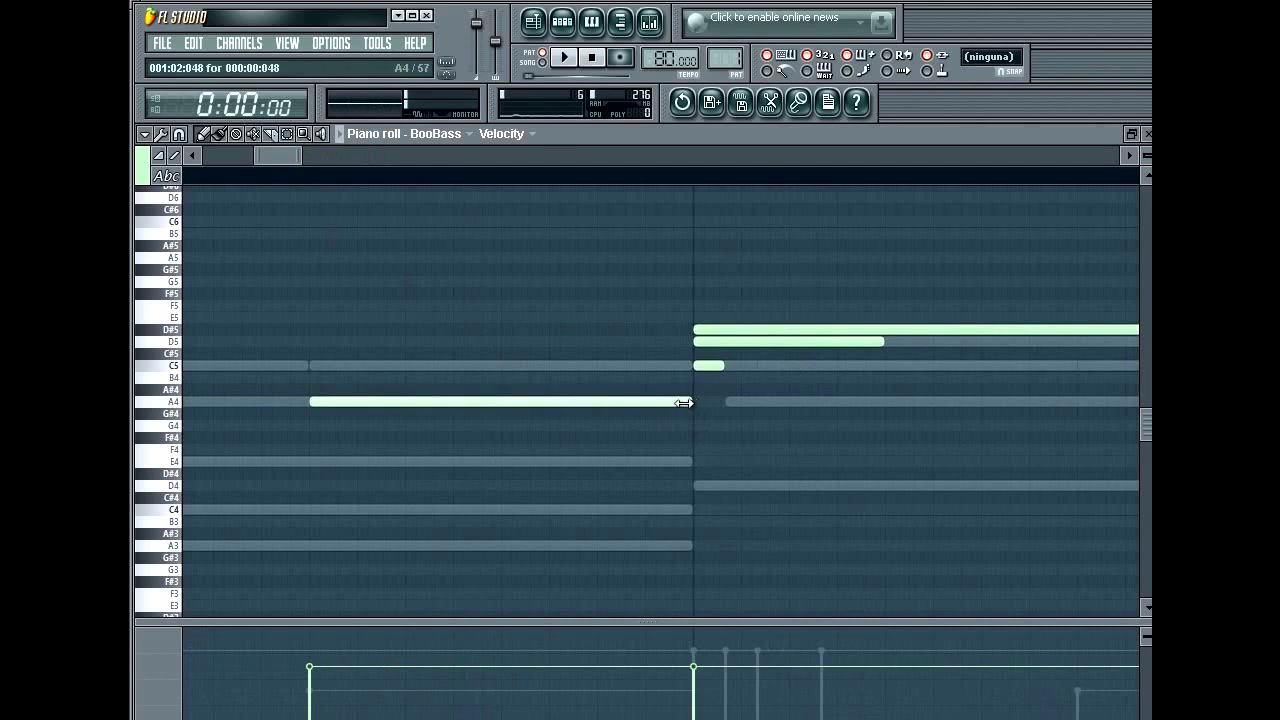
drag(690, 402, 549, 408)
drag(713, 362, 566, 361)
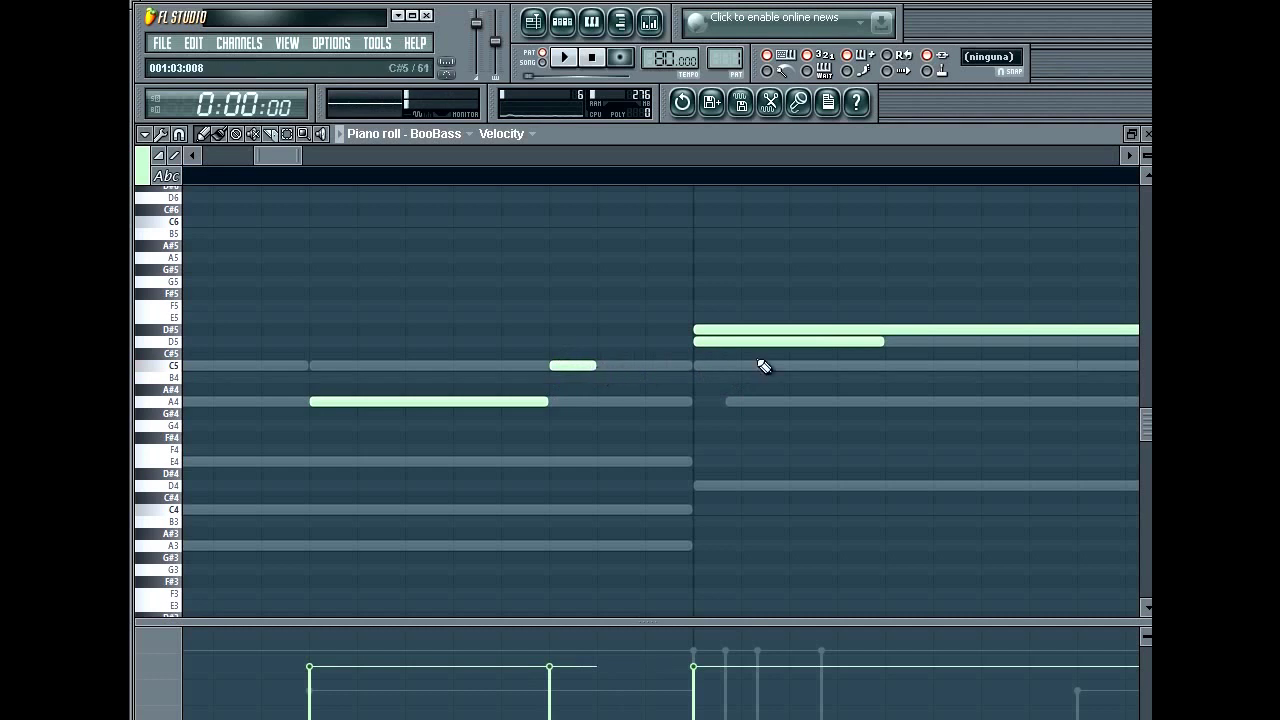
drag(760, 347, 660, 343)
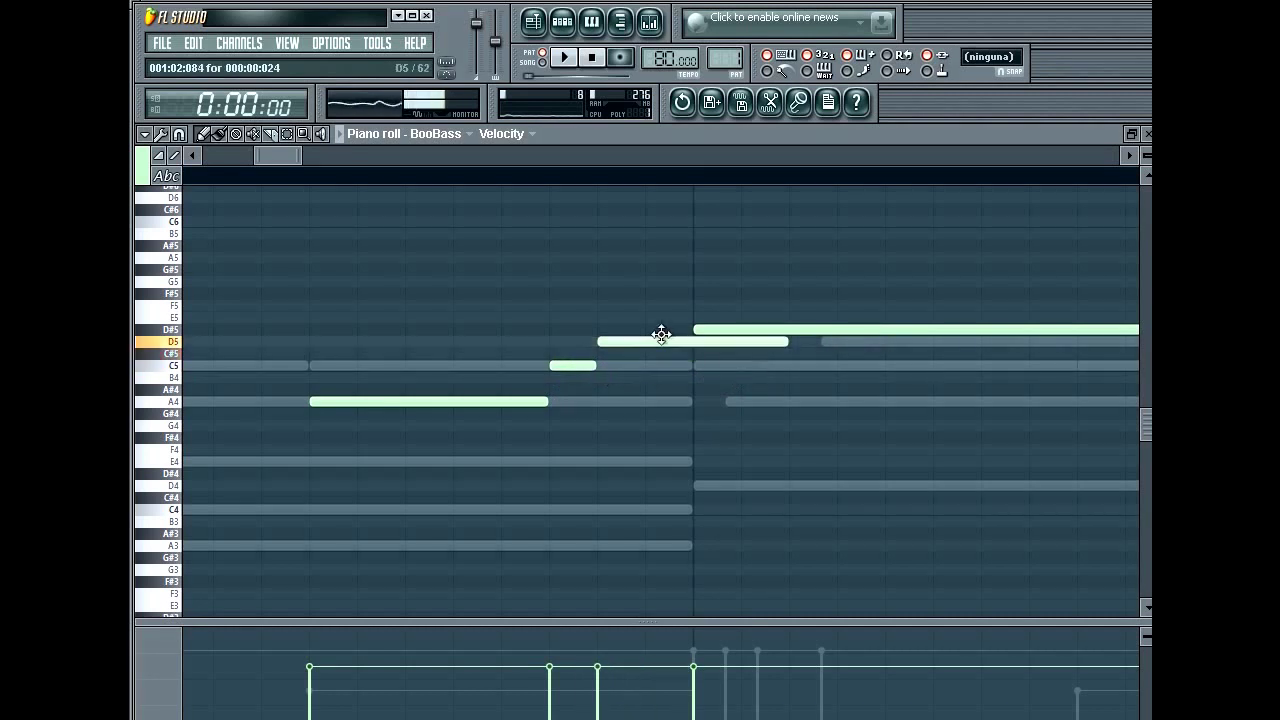
drag(781, 345, 686, 343)
key(space)
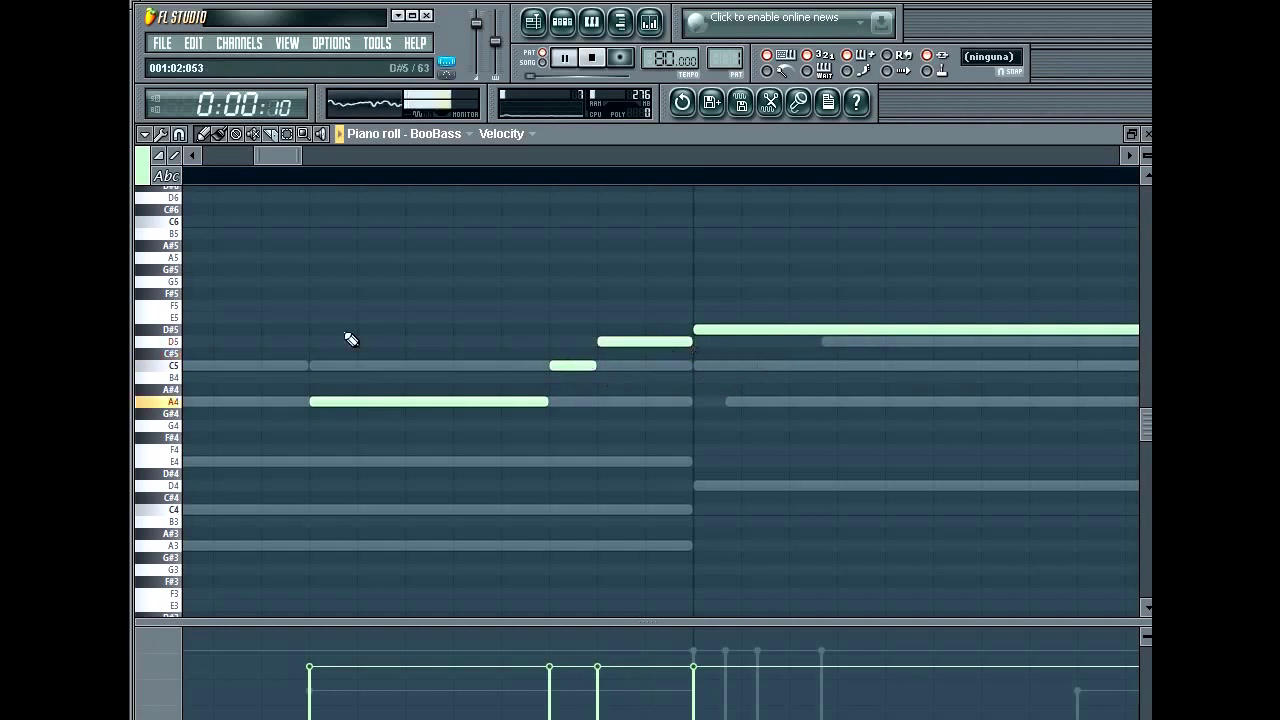
key(space)
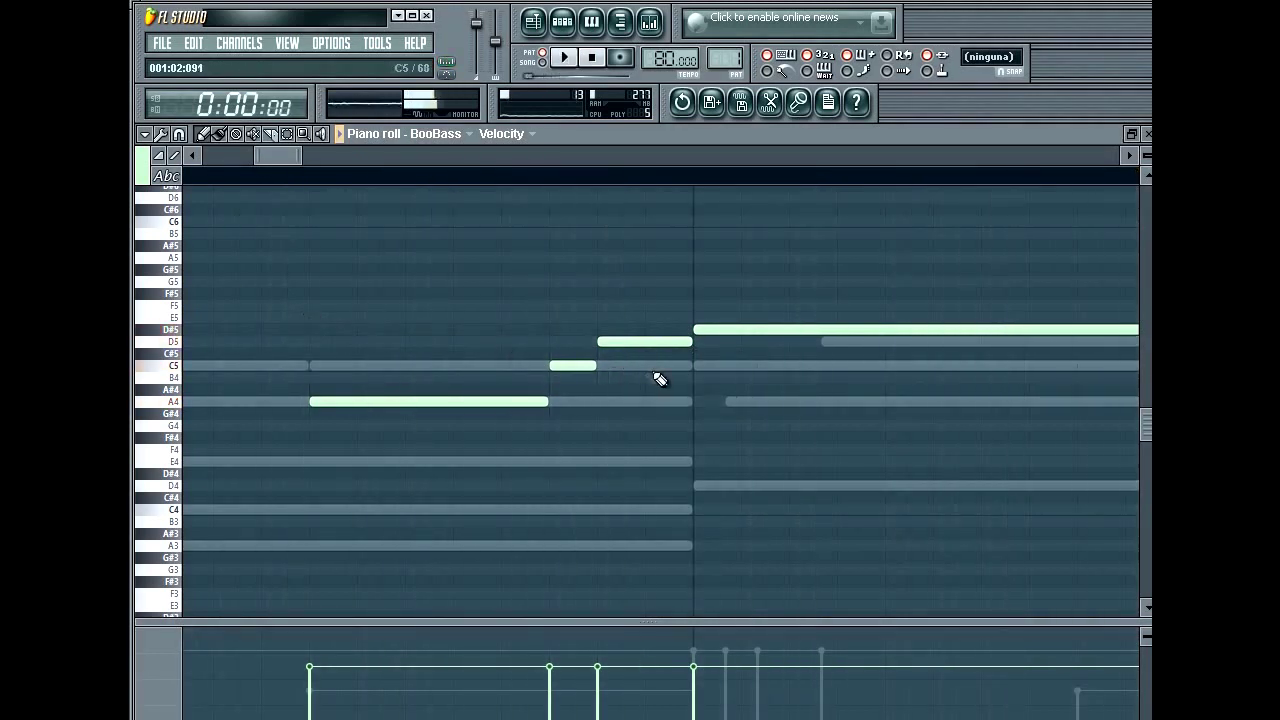
Tighten the run into beat 3 by moving C5 and D5 closer to the beat and extending A4 up to C5
drag(574, 366, 650, 339)
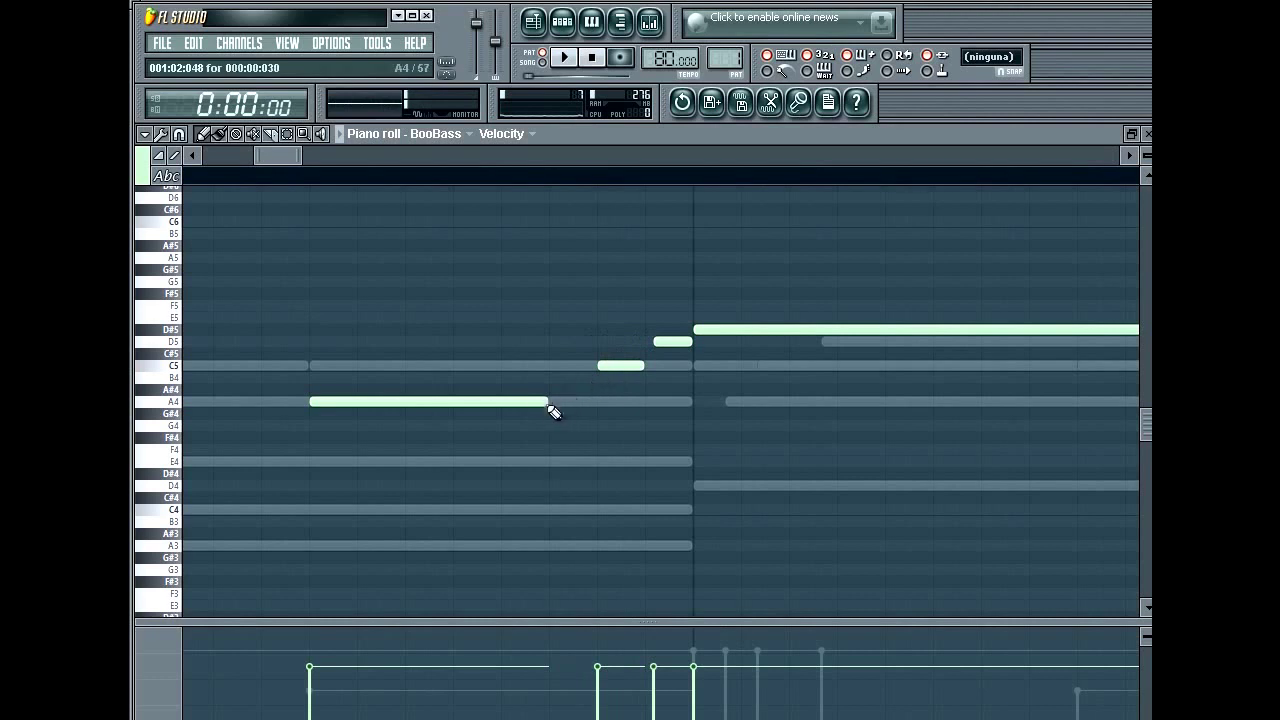
key(space)
drag(544, 399, 592, 400)
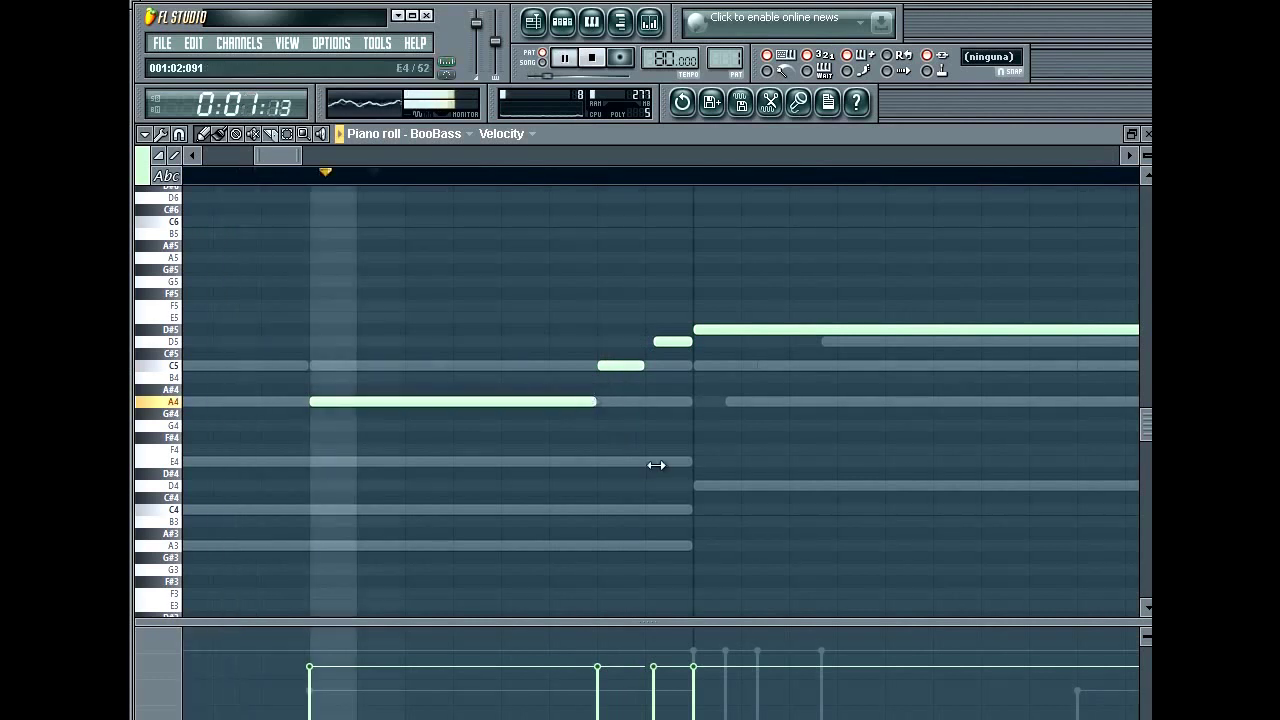
Shorten the G4 note before beat 7 and arrange B4 and C5 as a quick run leading into the long D5
drag(285, 156, 445, 157)
key(space)
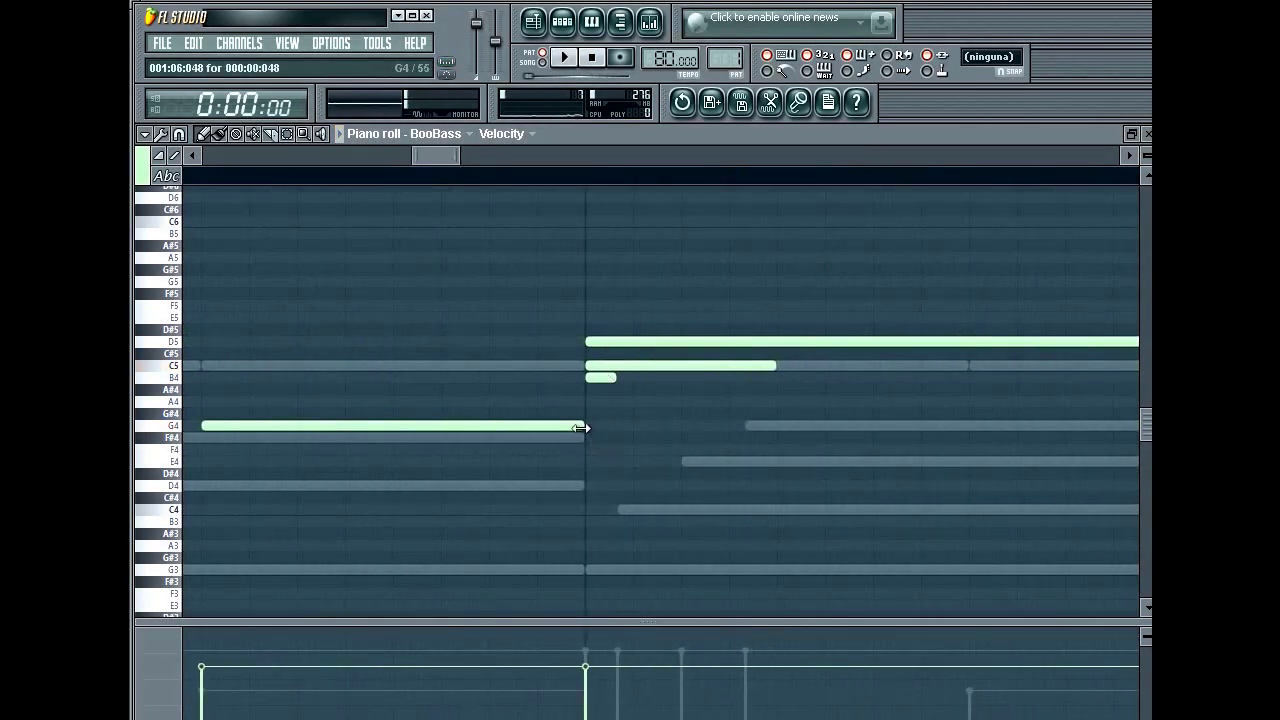
drag(581, 428, 491, 440)
drag(595, 379, 537, 379)
key(space)
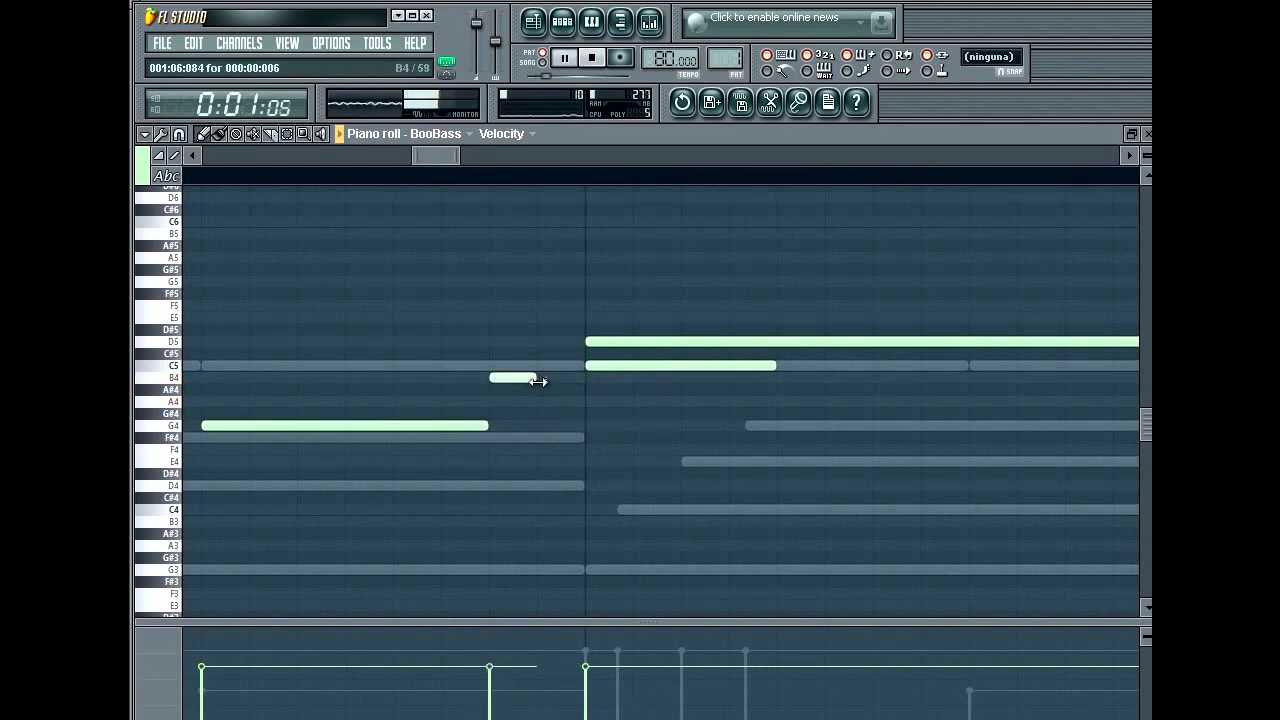
click(543, 365)
right_click(619, 367)
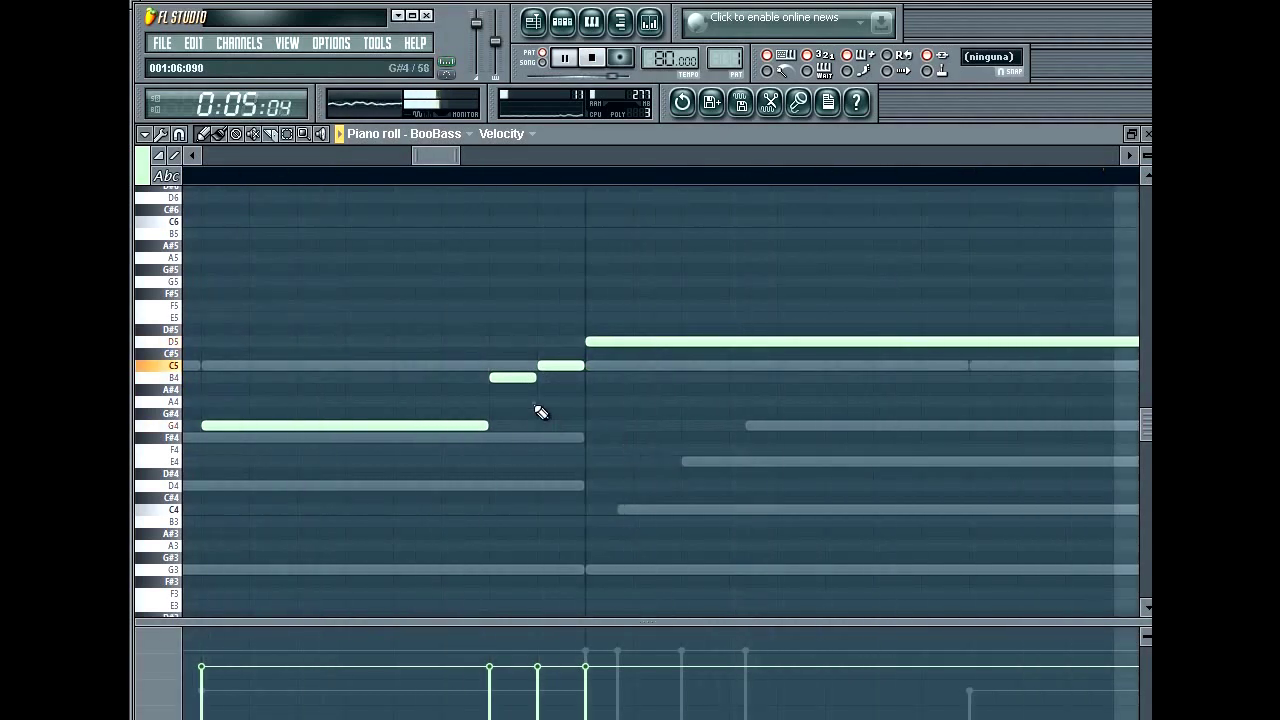
Play back the whole corrected bassline and check the timing of its notes across bar 1
drag(451, 151, 823, 179)
drag(437, 172, 198, 166)
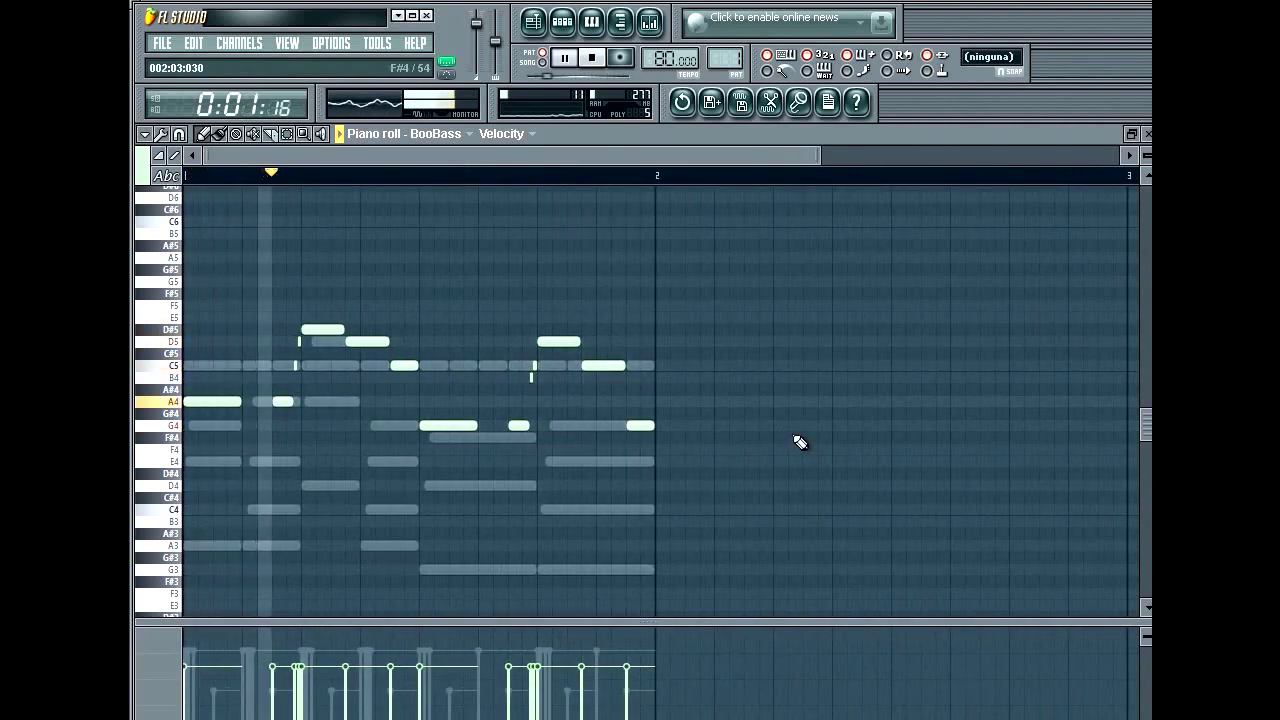
drag(819, 154, 432, 197)
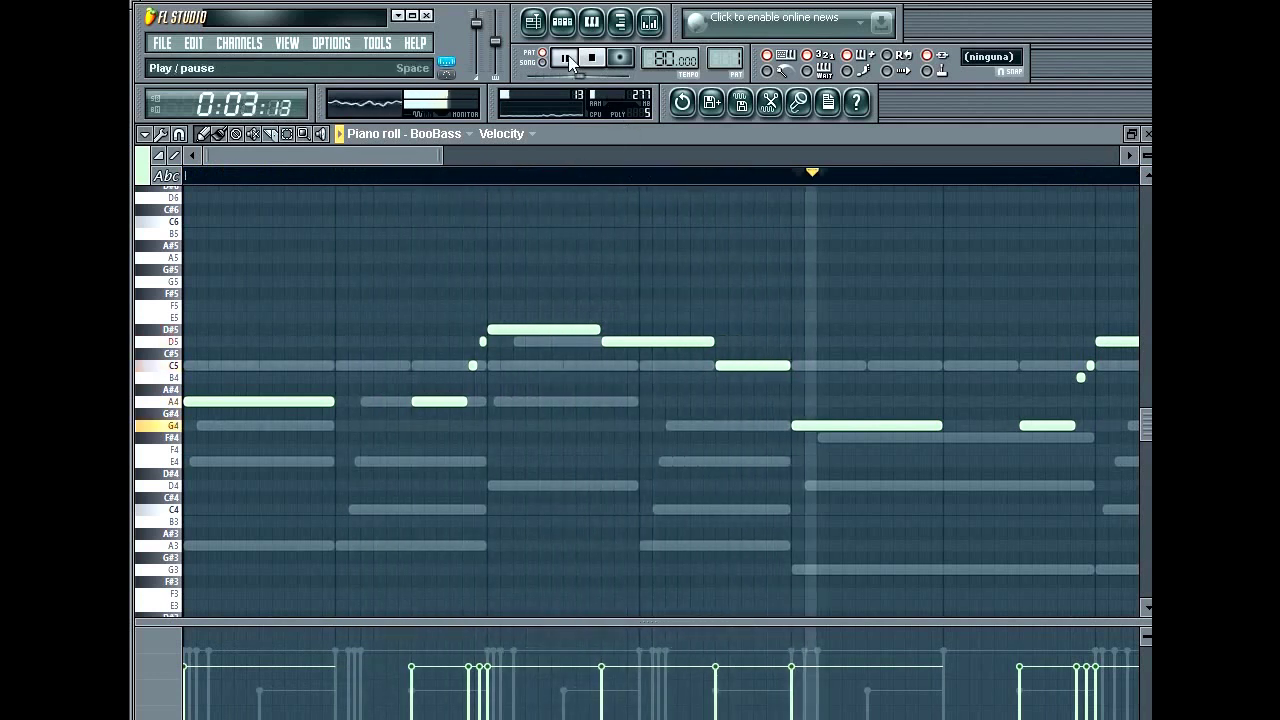
drag(441, 159, 563, 171)
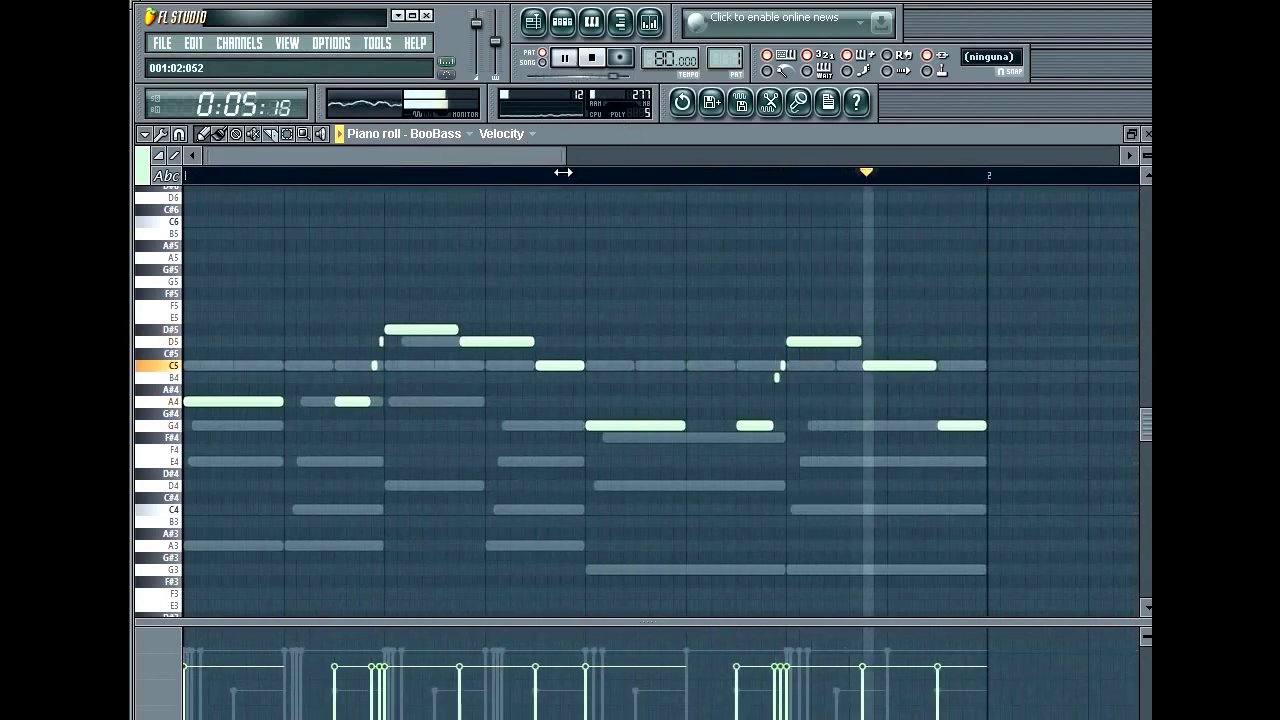
key(space)
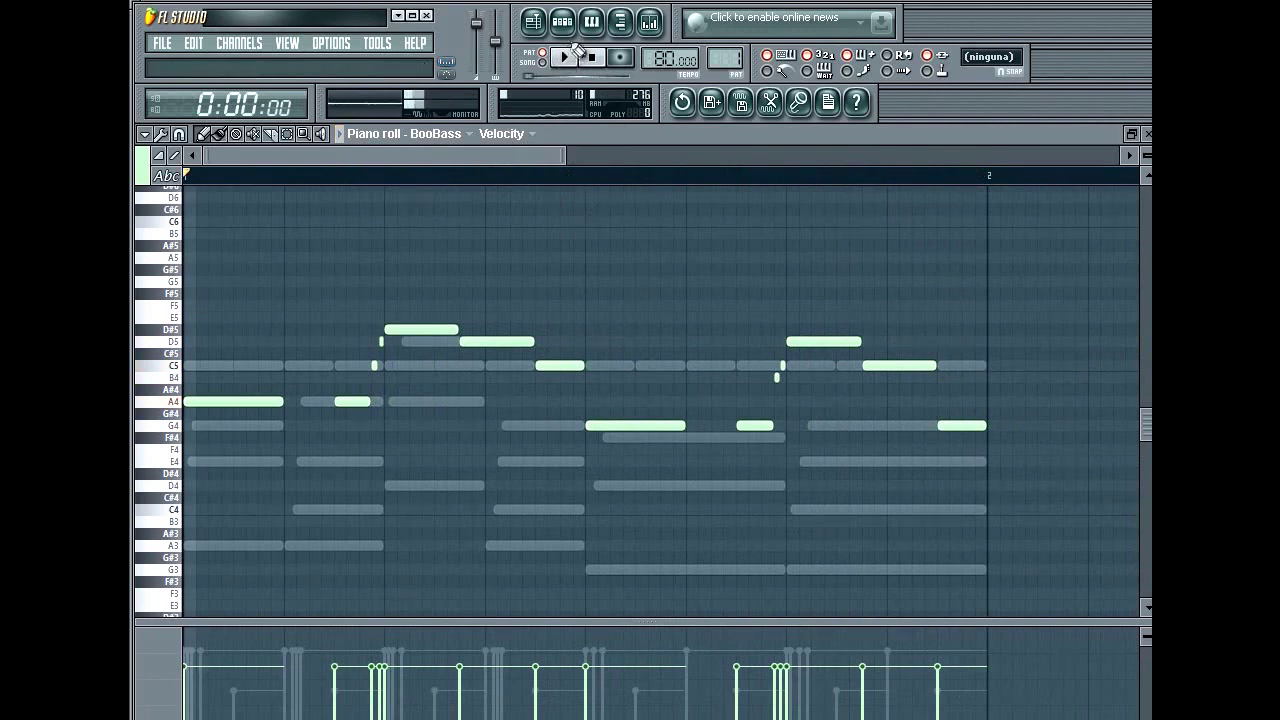
Route the BooBass channel to mixer track 2 and bring up the mixer with Insert 2 selected
click(575, 42)
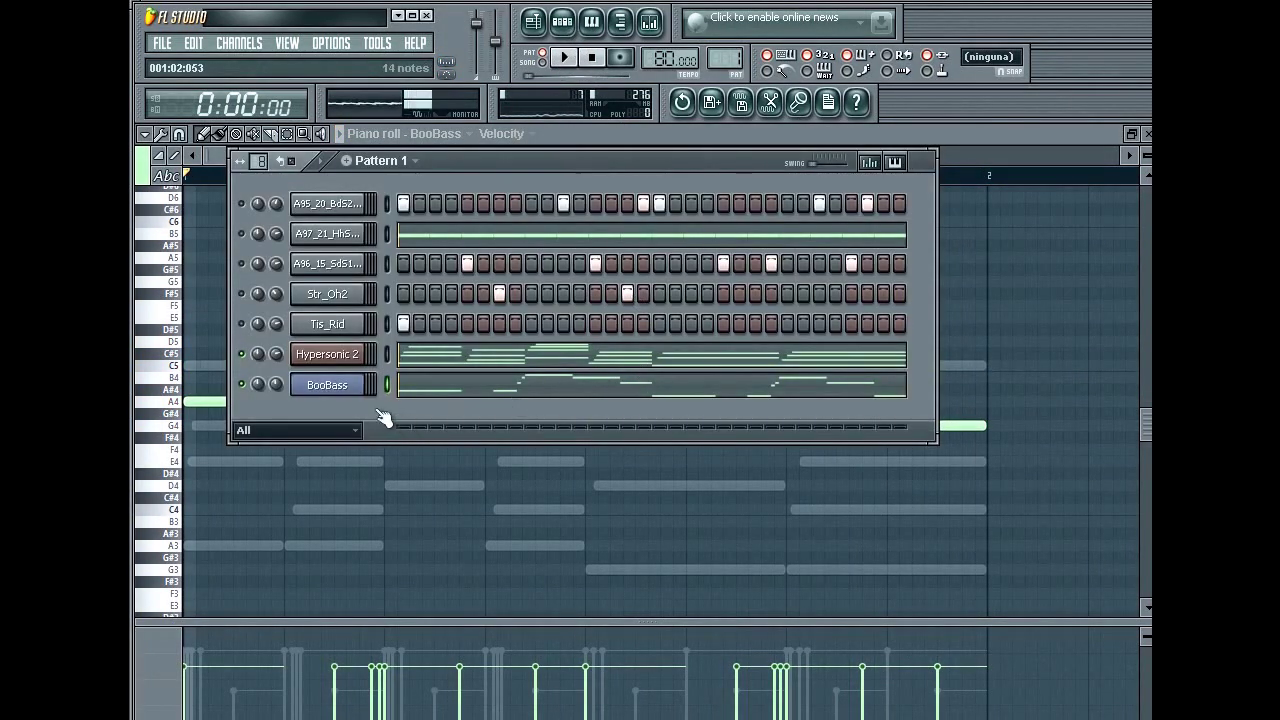
click(345, 386)
drag(855, 214, 853, 204)
click(649, 22)
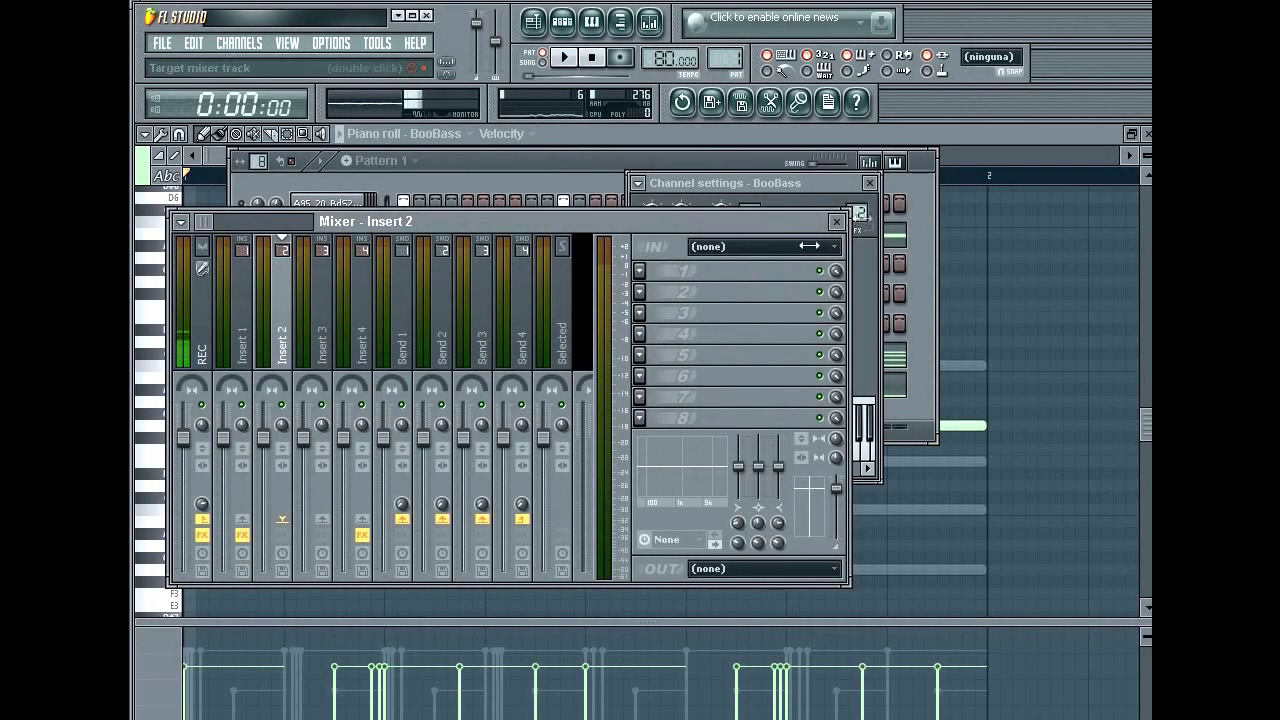
click(567, 165)
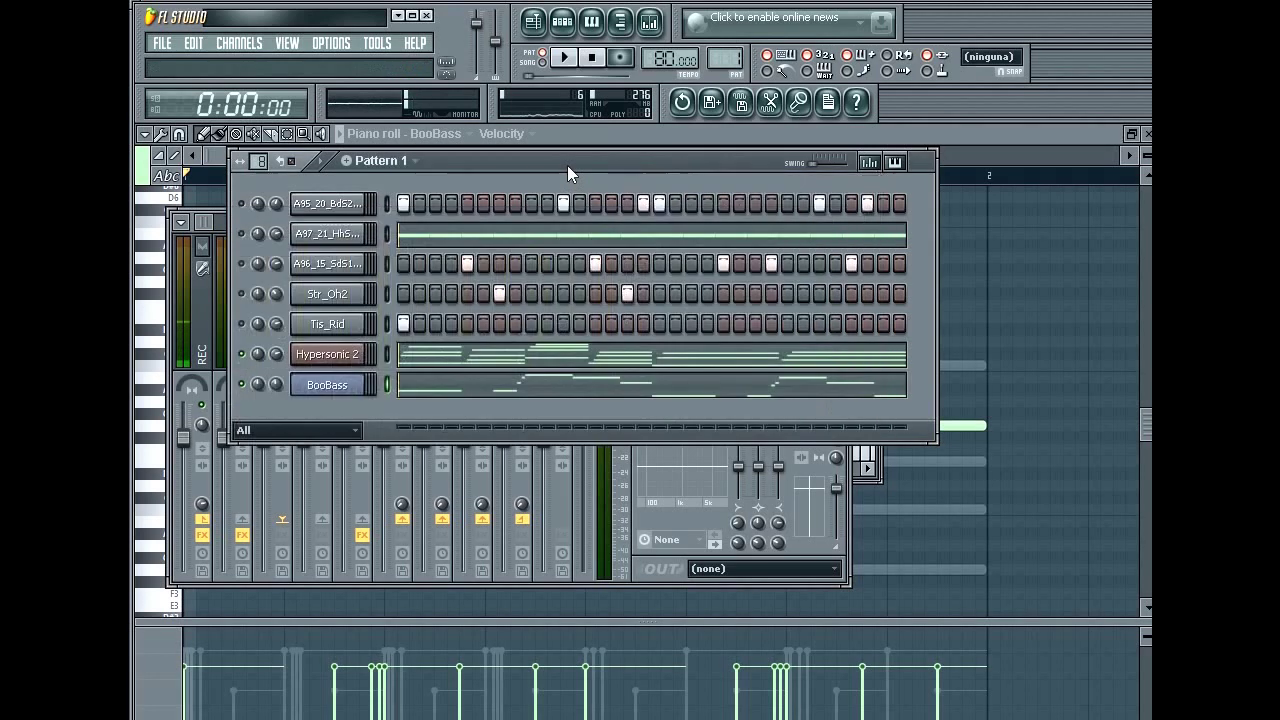
click(330, 388)
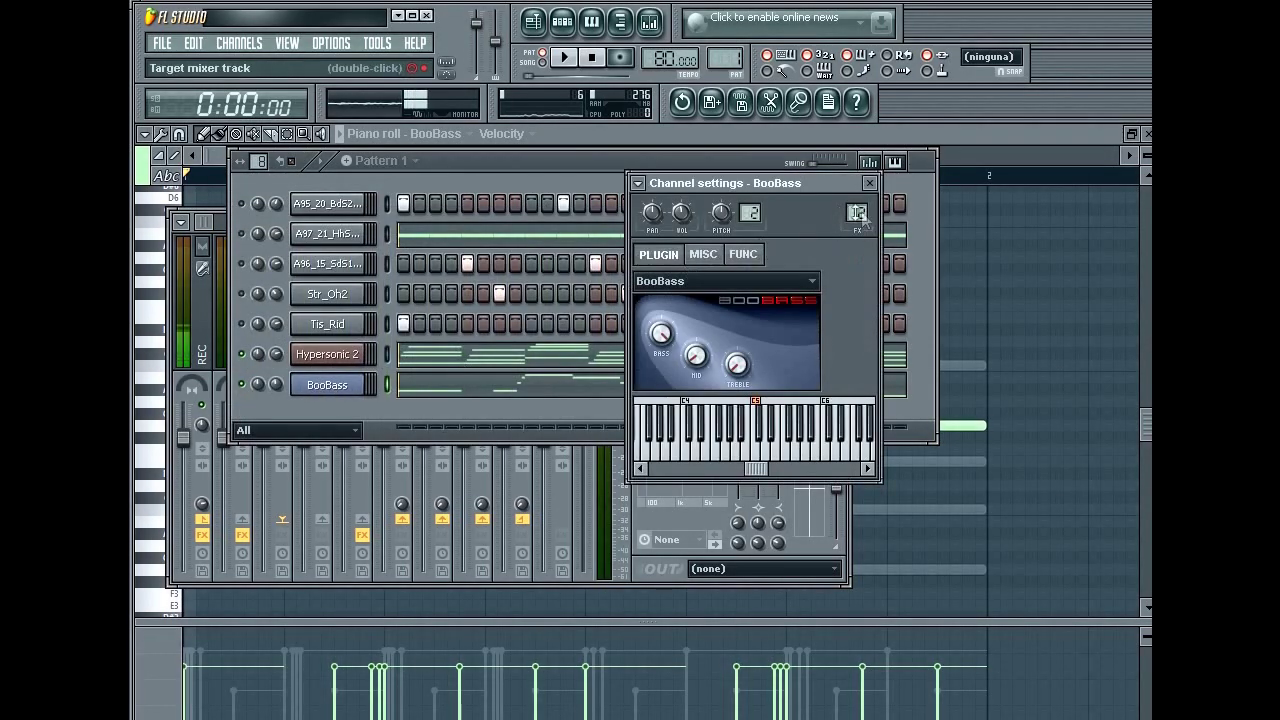
scroll(852, 212, down, 2)
scroll(852, 212, up, 2)
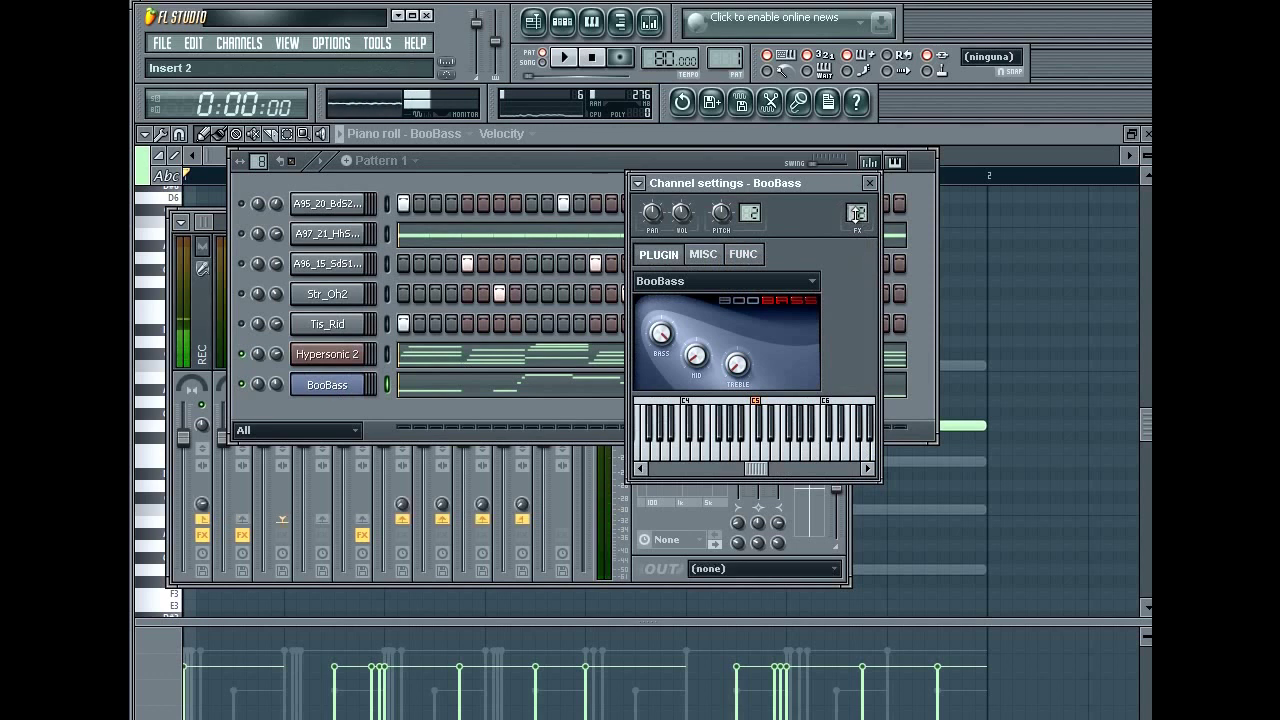
click(649, 21)
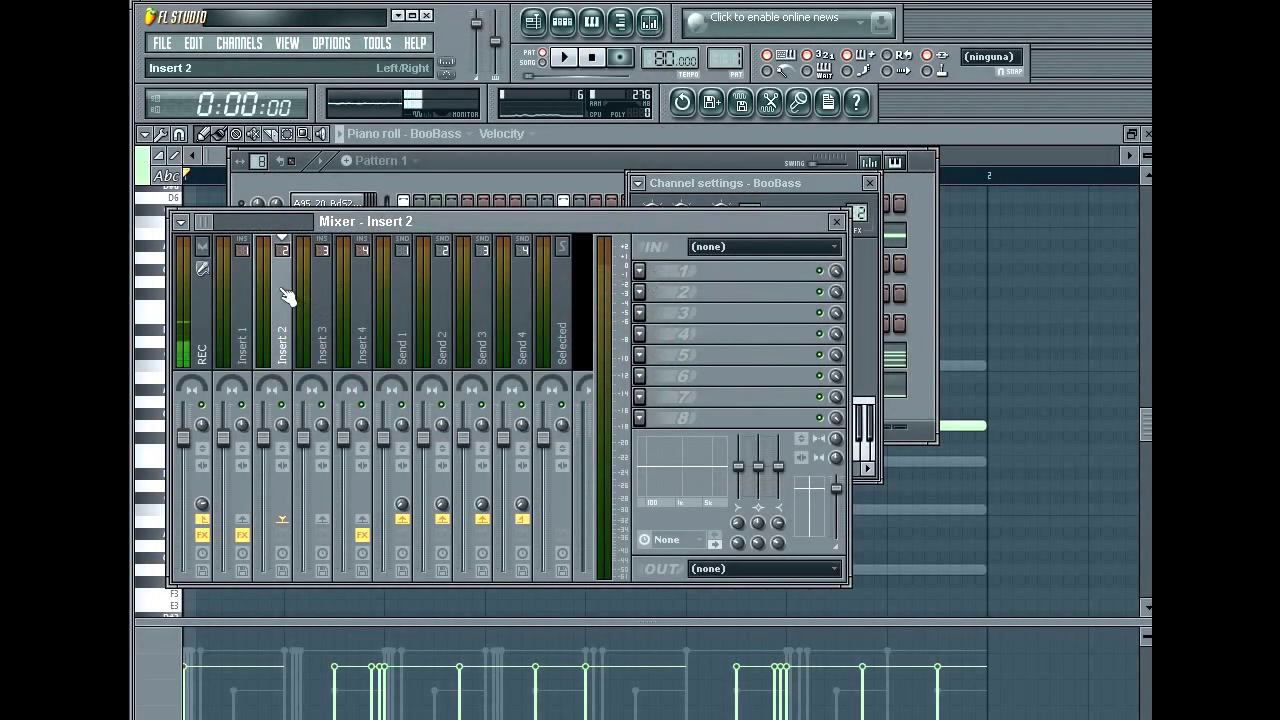
Load Fruity Parametric EQ 2 into the first effect slot of Insert 2 and play the pattern through it
click(640, 272)
mouse_move(692, 284)
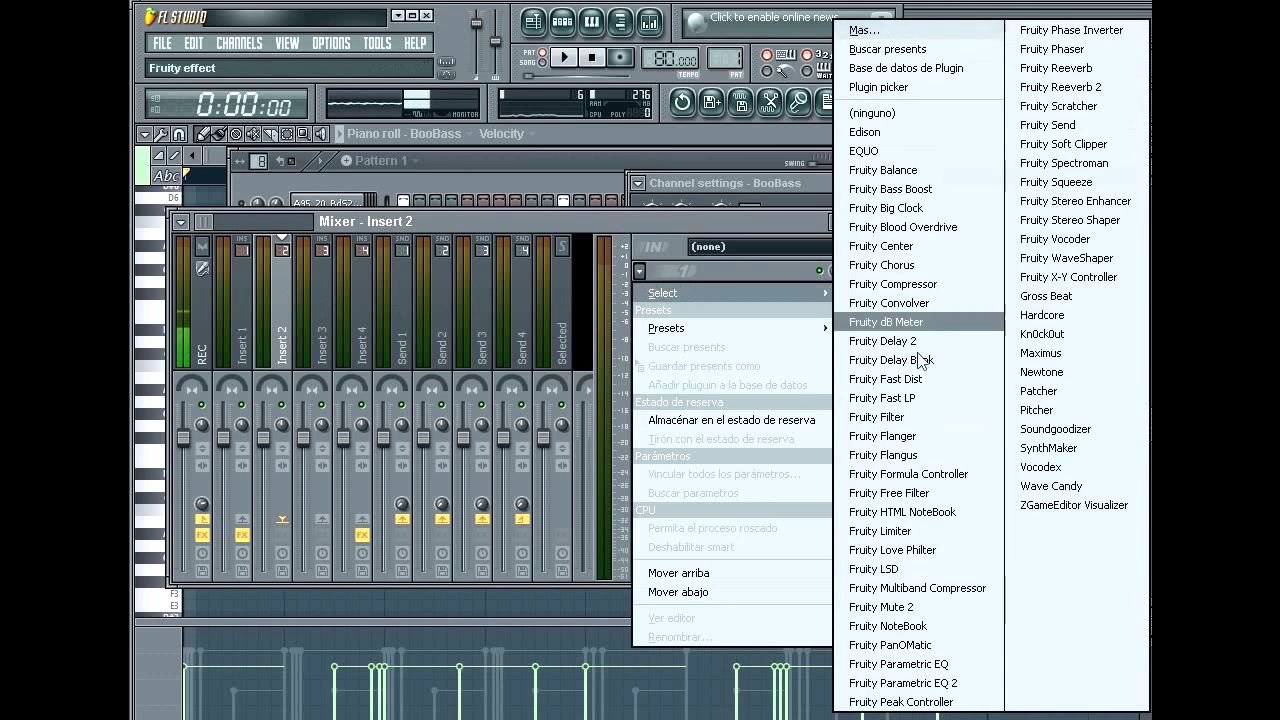
click(900, 683)
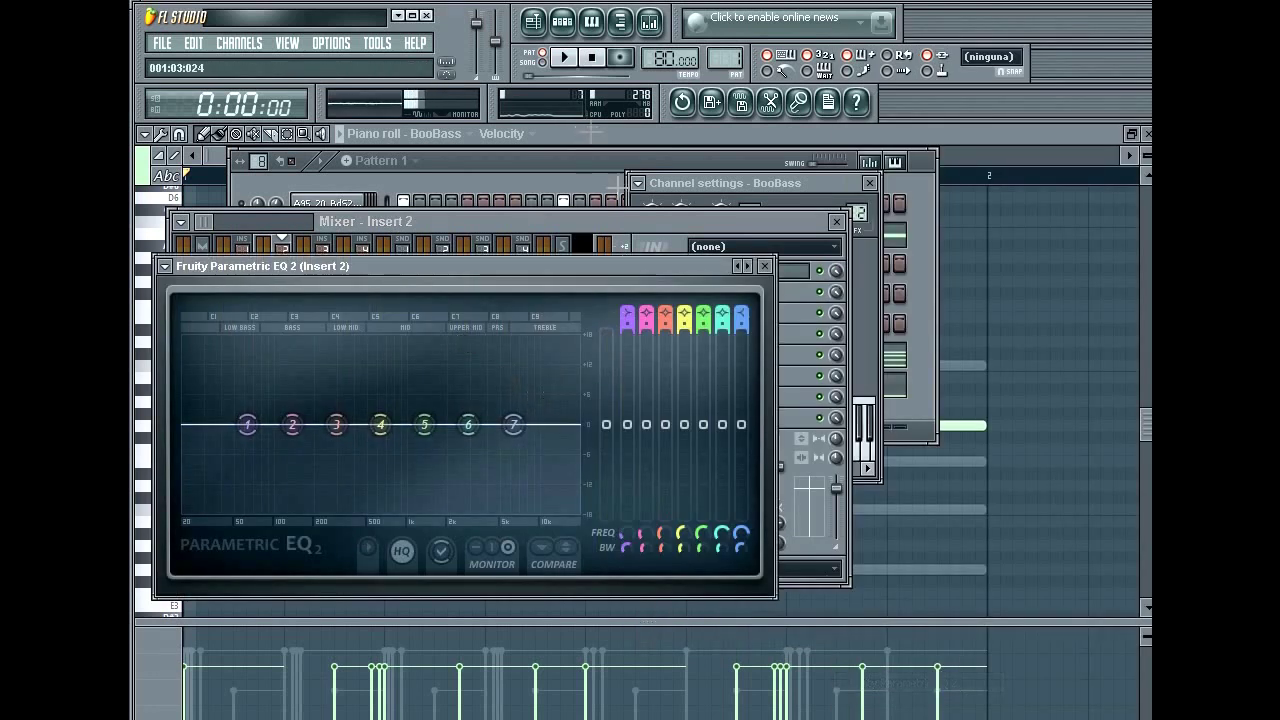
key(space)
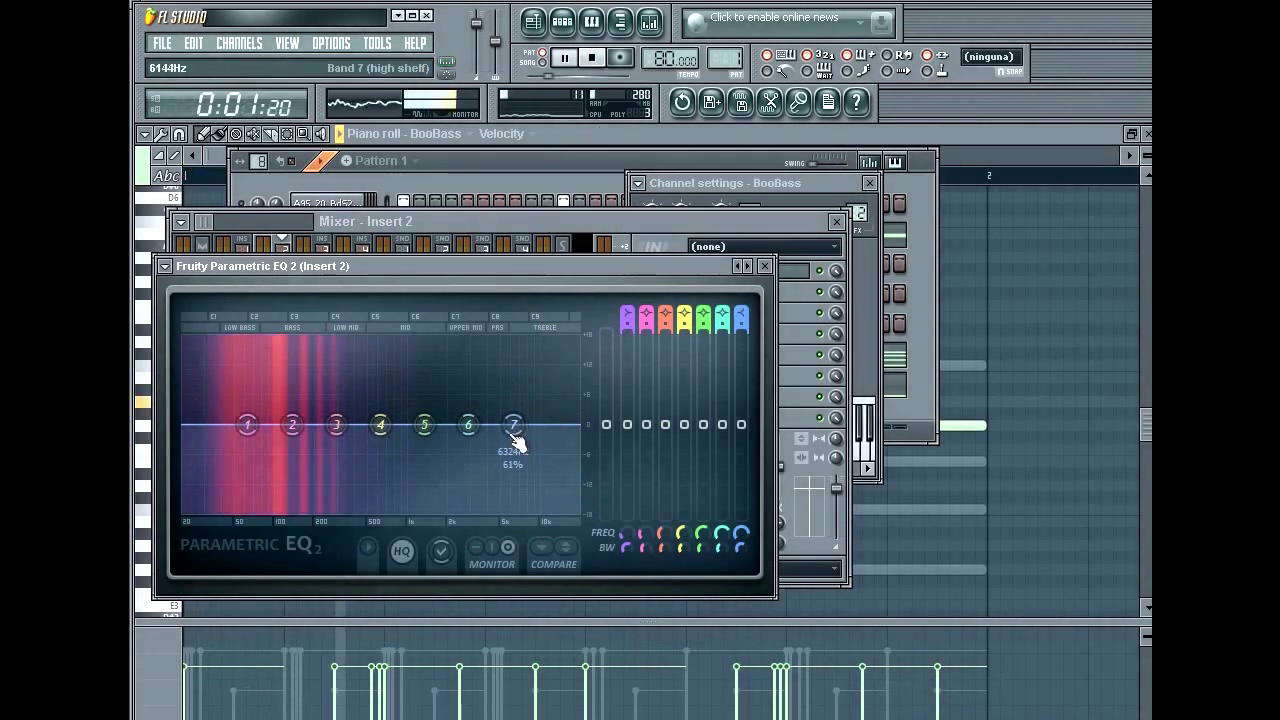
Cut the bass's highs by pulling EQ band 7 fully down between the 200 and 500 Hz marks and giving it a steeper order
drag(513, 425, 364, 511)
right_click(364, 511)
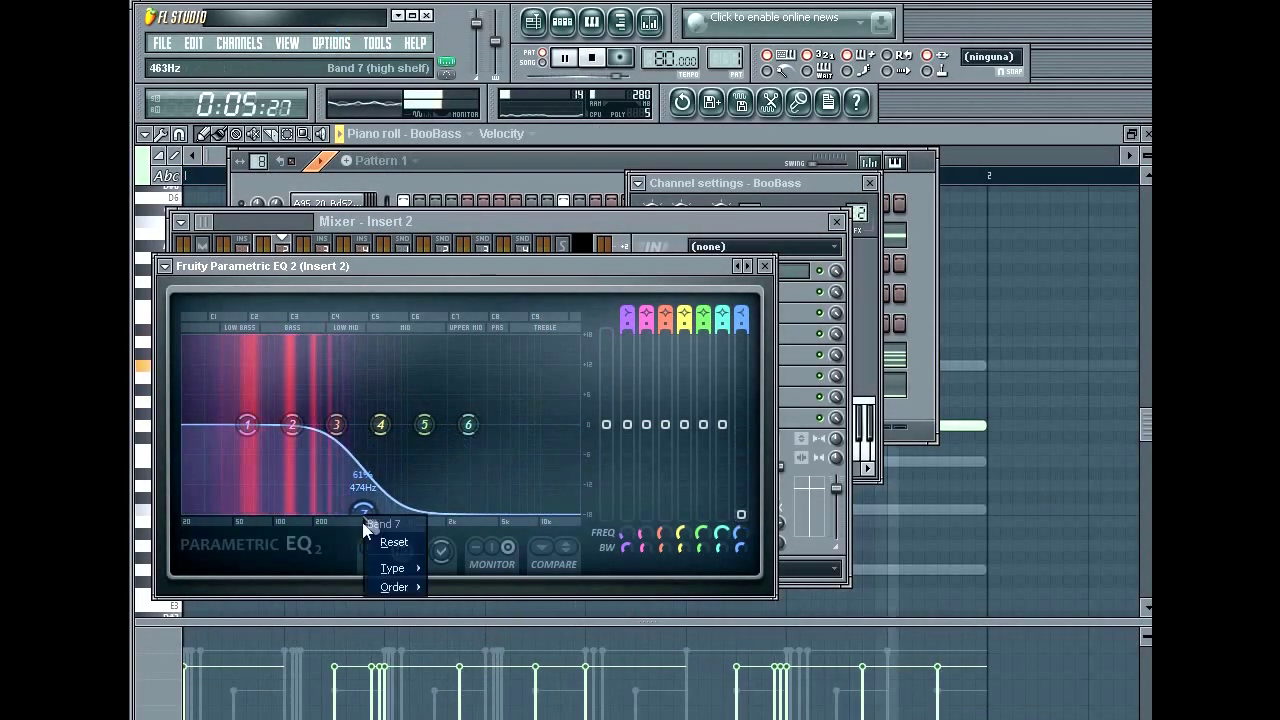
mouse_move(402, 588)
click(450, 588)
drag(358, 517, 350, 555)
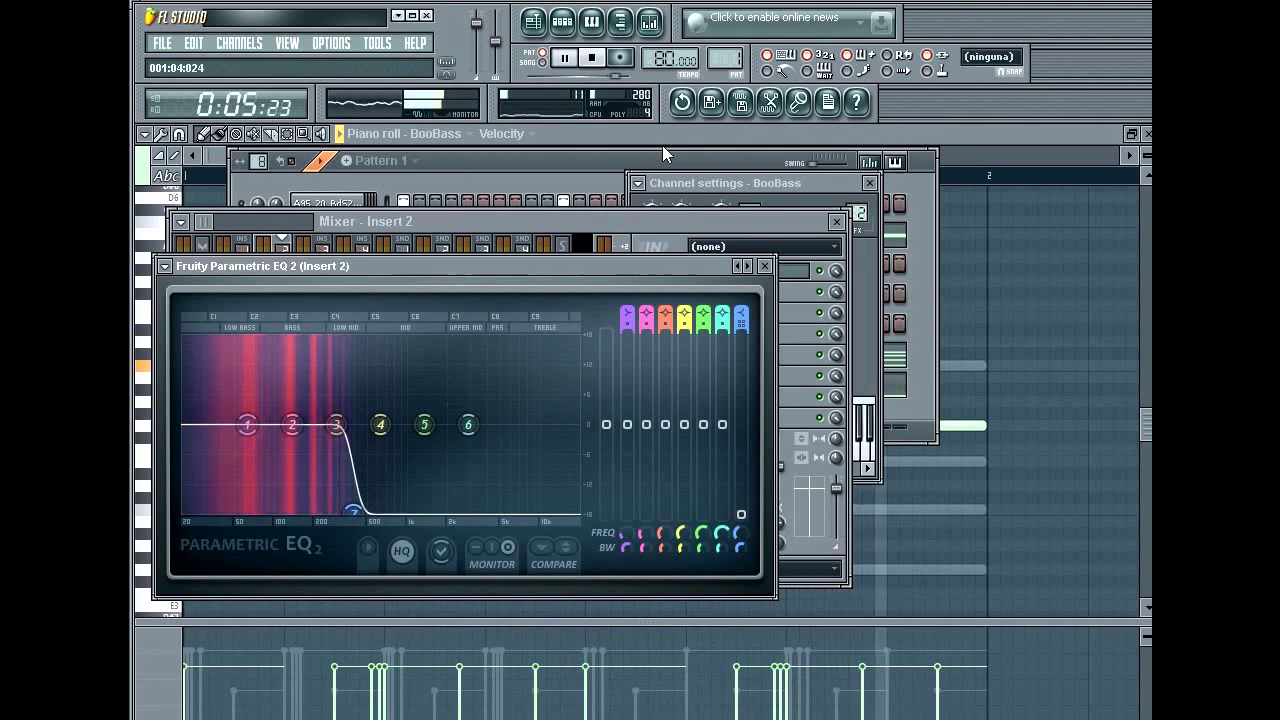
Unmute all the drum channels and split Pattern 1 into a separate pattern for each channel
click(577, 180)
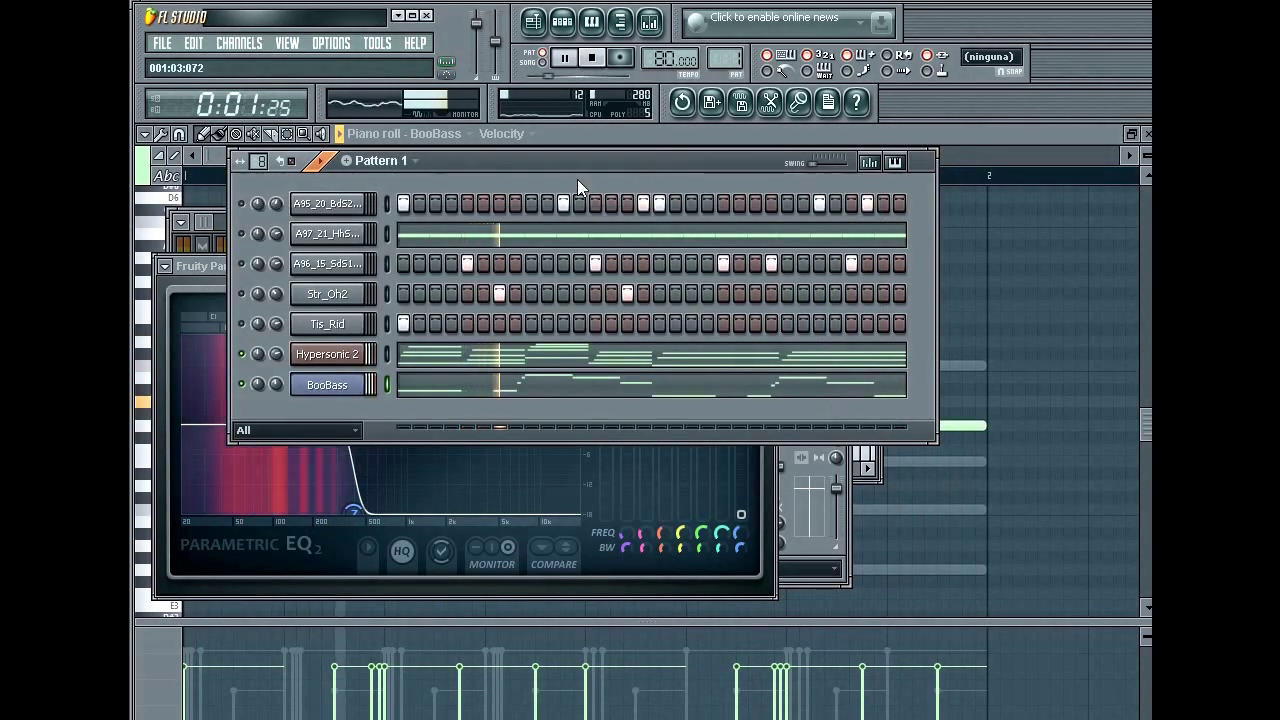
key(space)
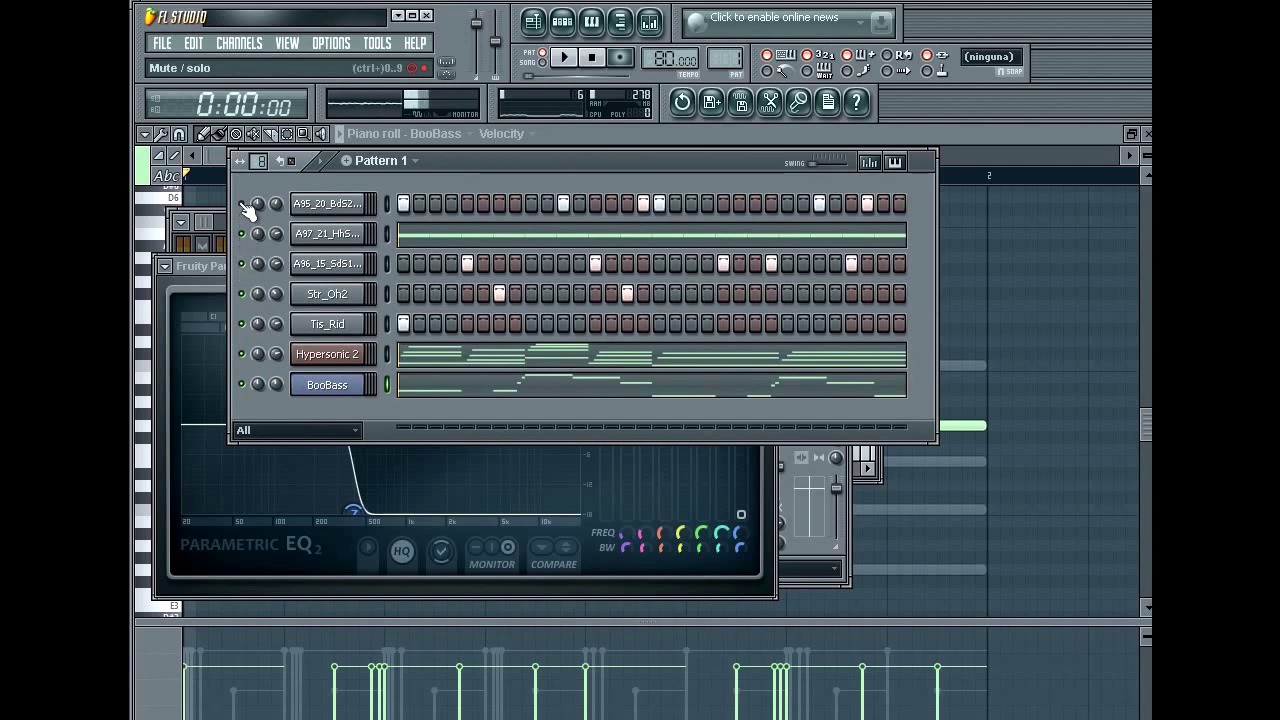
click(415, 161)
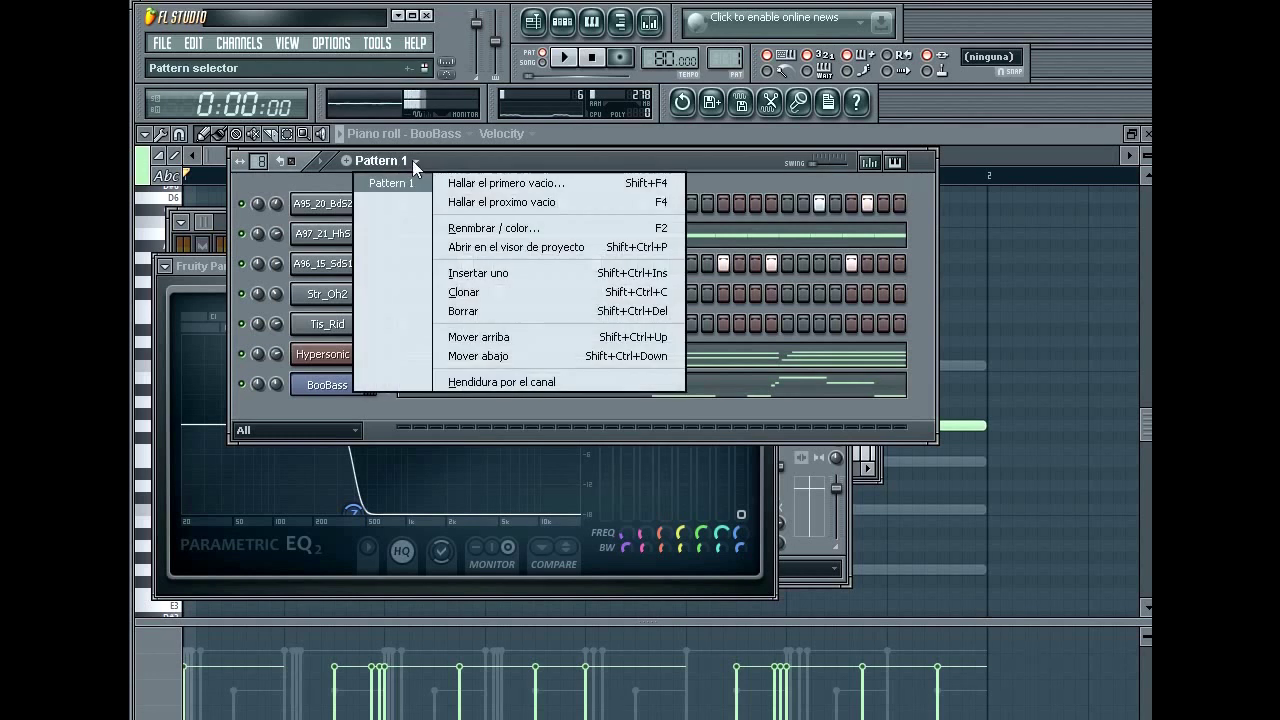
click(540, 381)
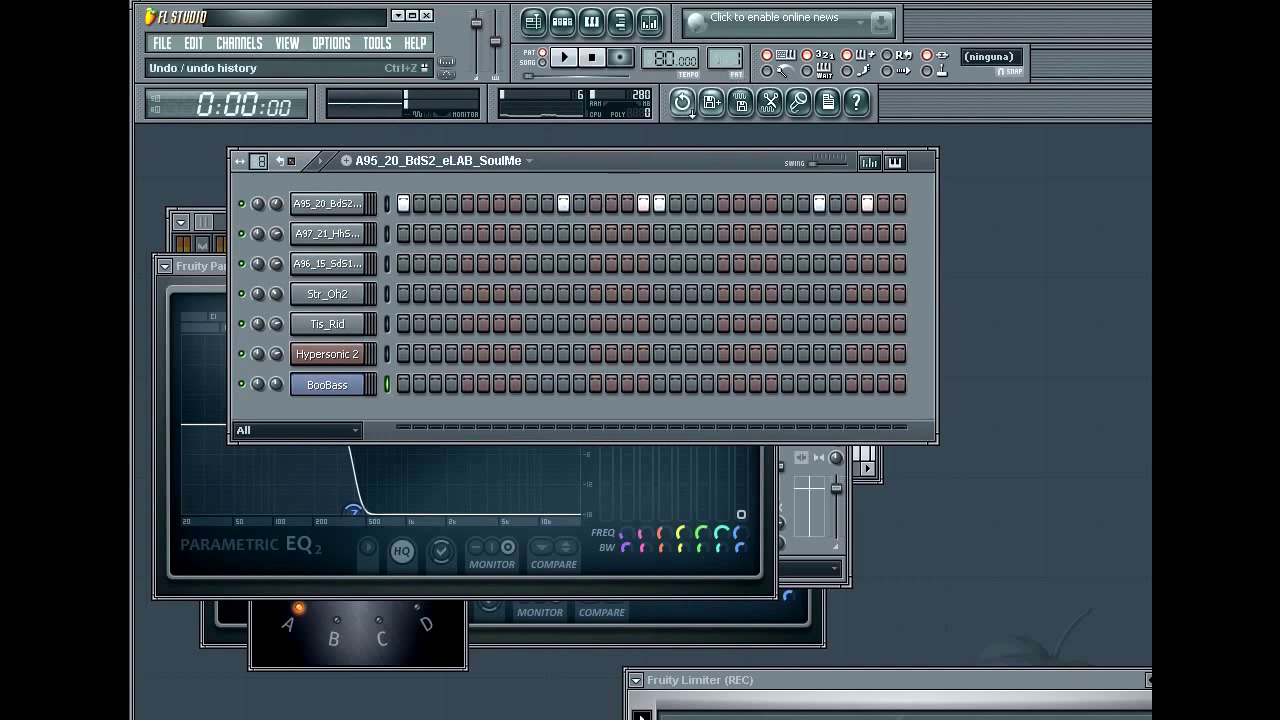
Go through the split patterns from the kick to BooBass, playing the kick, hi-hat and snare patterns
key(space)
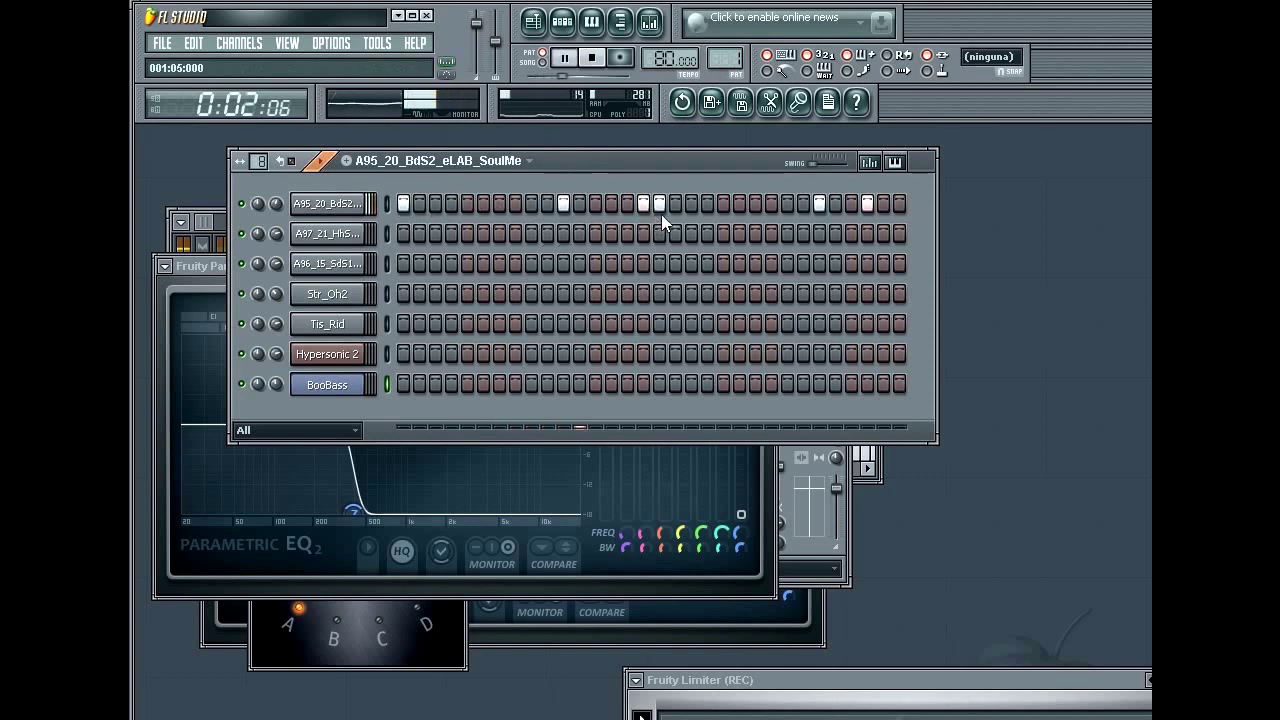
scroll(728, 62, up, 1)
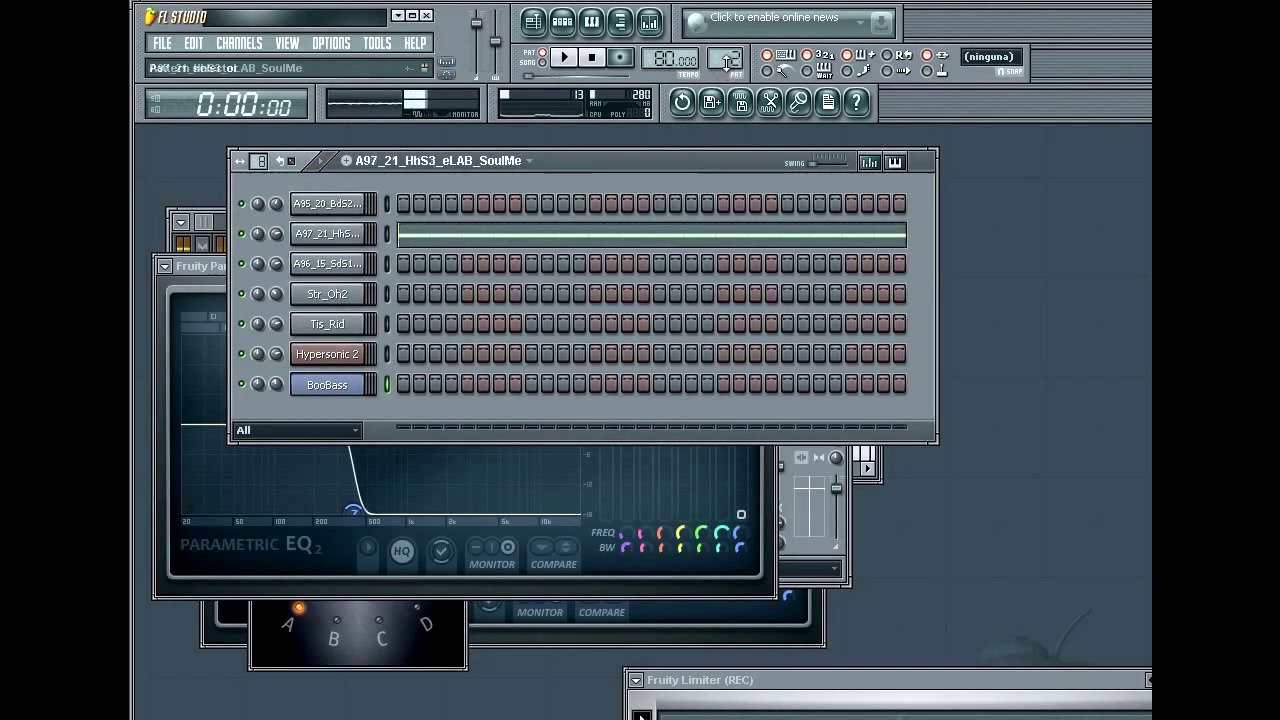
key(space)
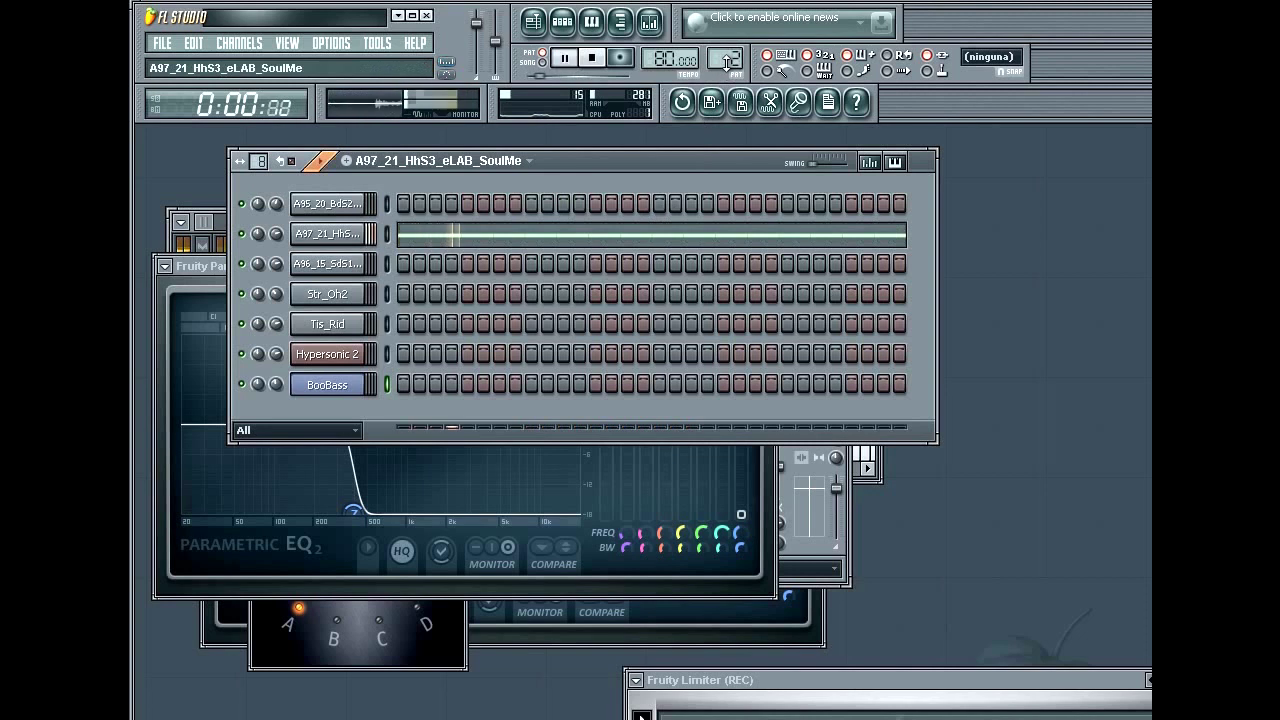
scroll(726, 62, up, 1)
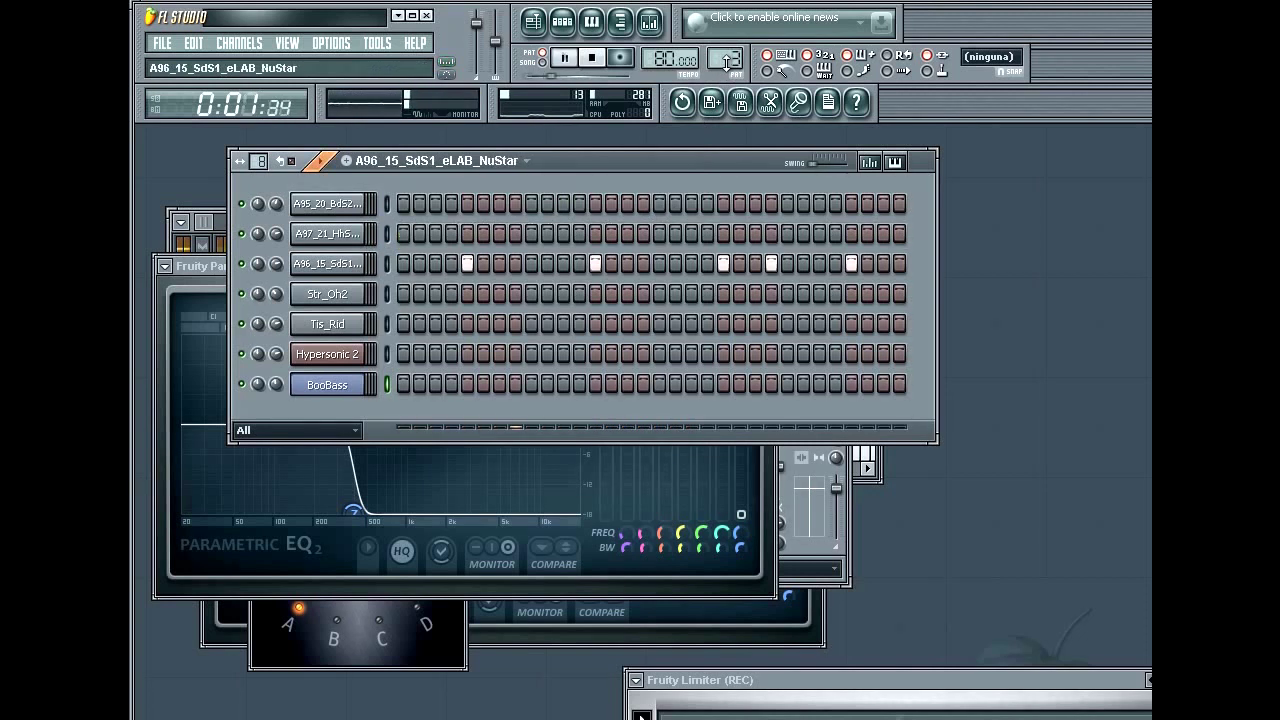
key(space)
scroll(726, 62, up, 3)
scroll(726, 62, up, 1)
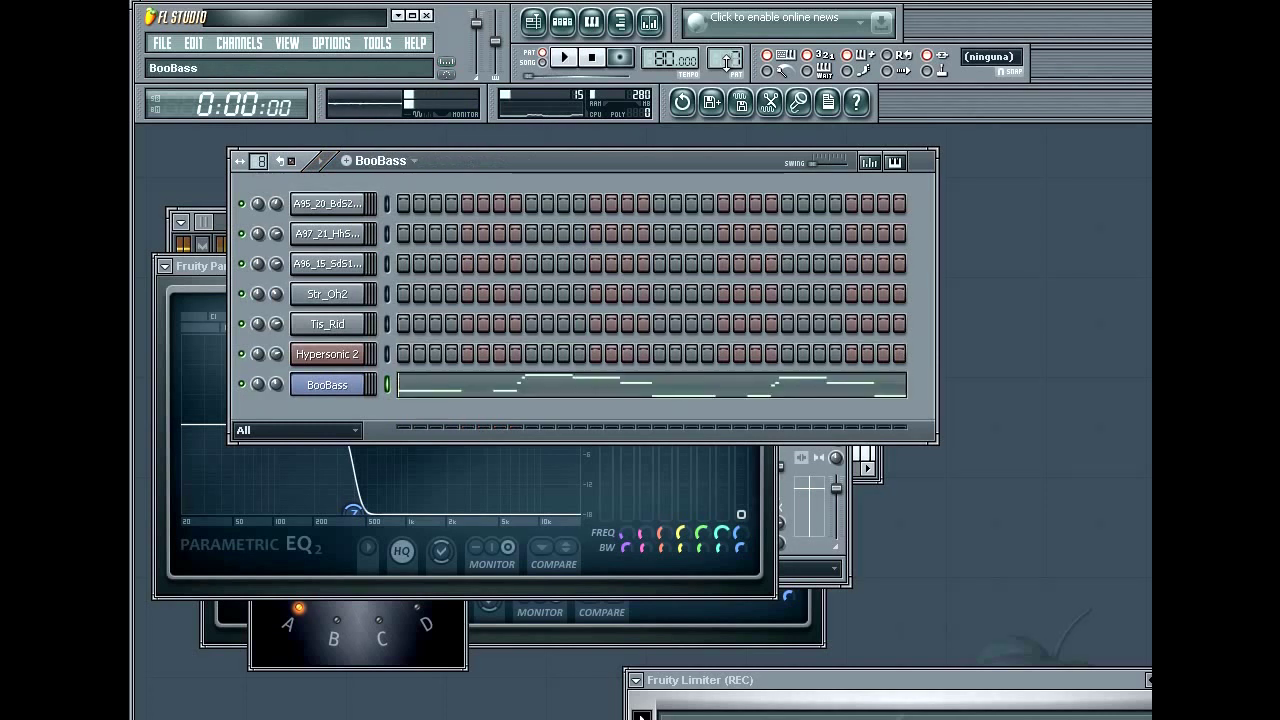
Show the playlist at a wider bar range, switch playback to song mode and test playing the empty arrangement
scroll(726, 62, up, 1)
scroll(726, 62, down, 7)
click(533, 21)
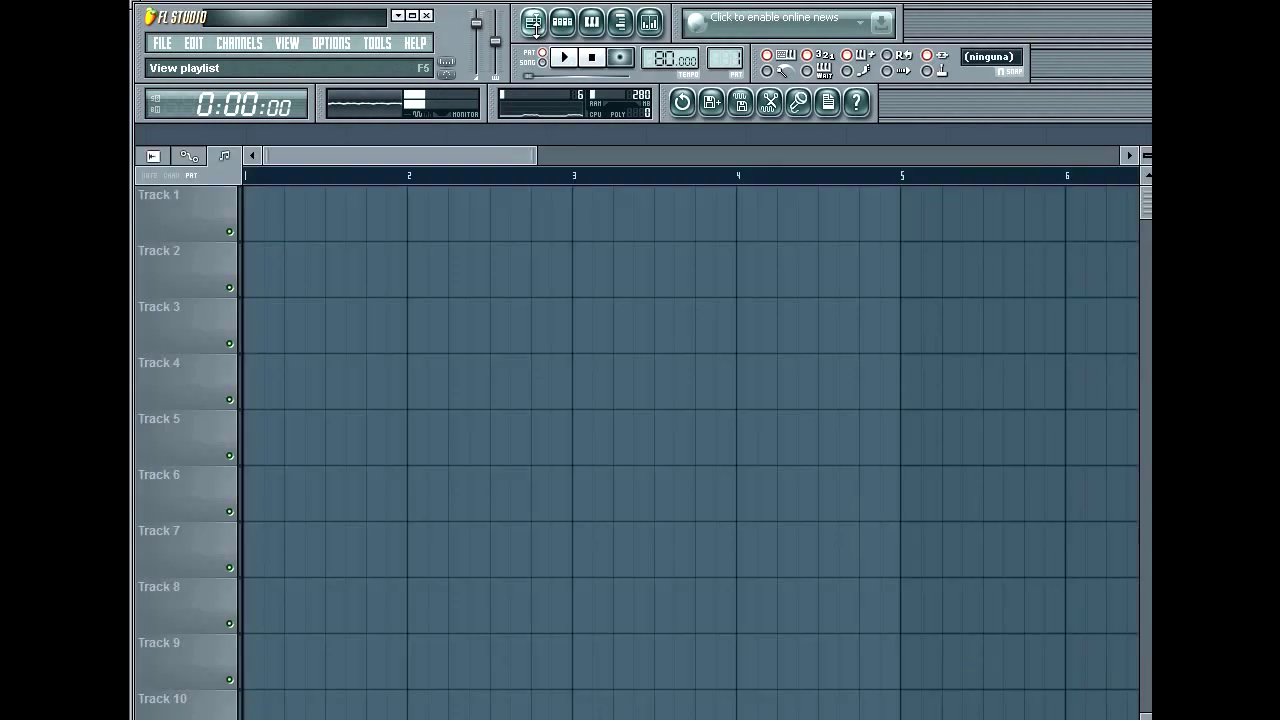
click(533, 24)
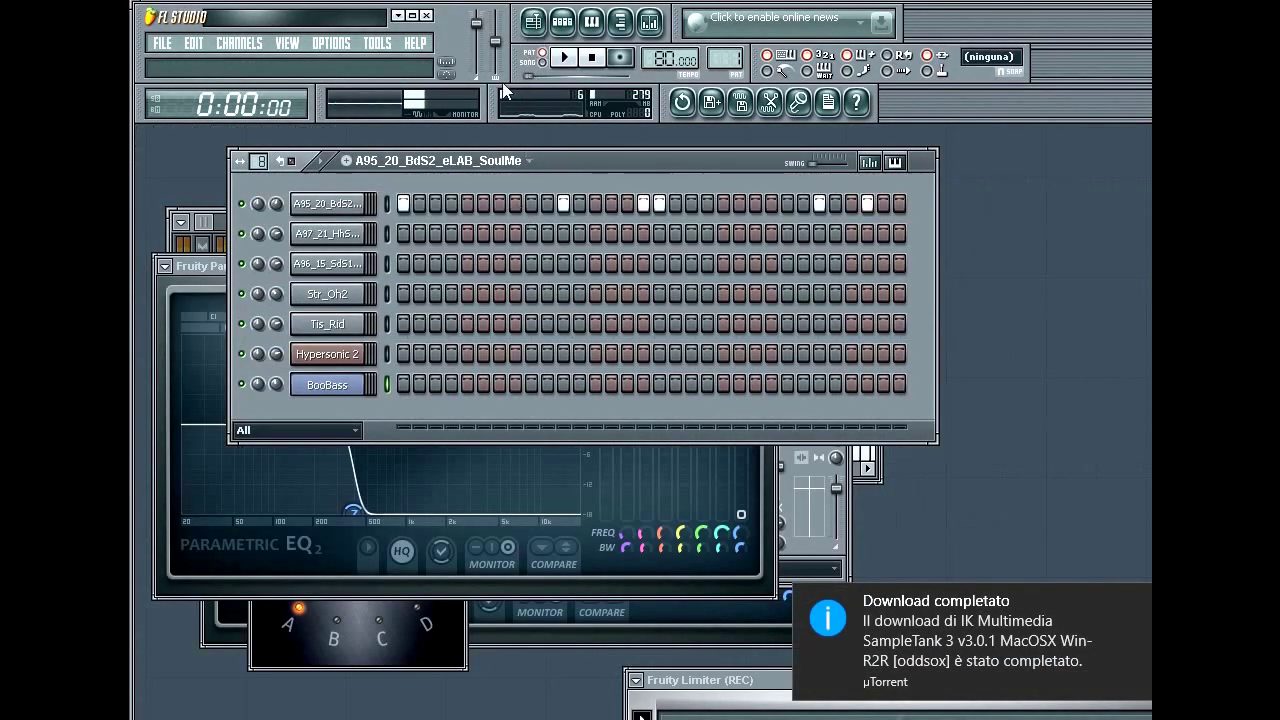
click(535, 24)
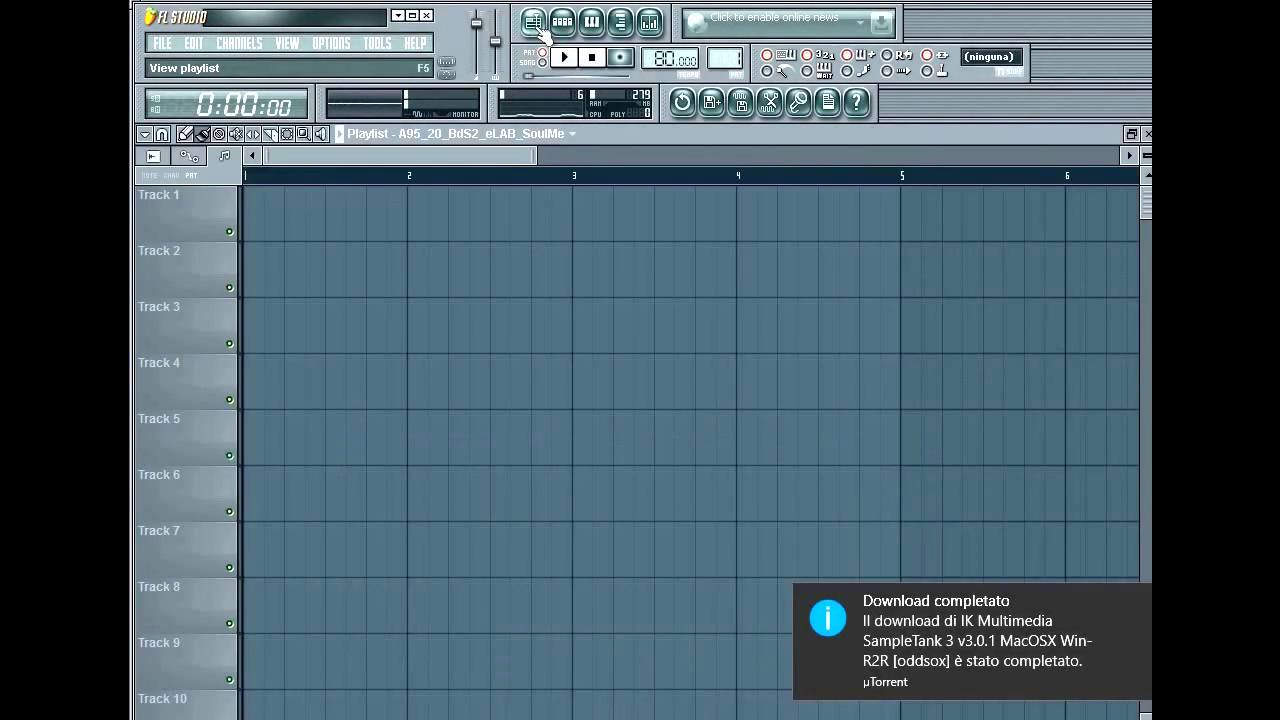
drag(543, 153, 900, 200)
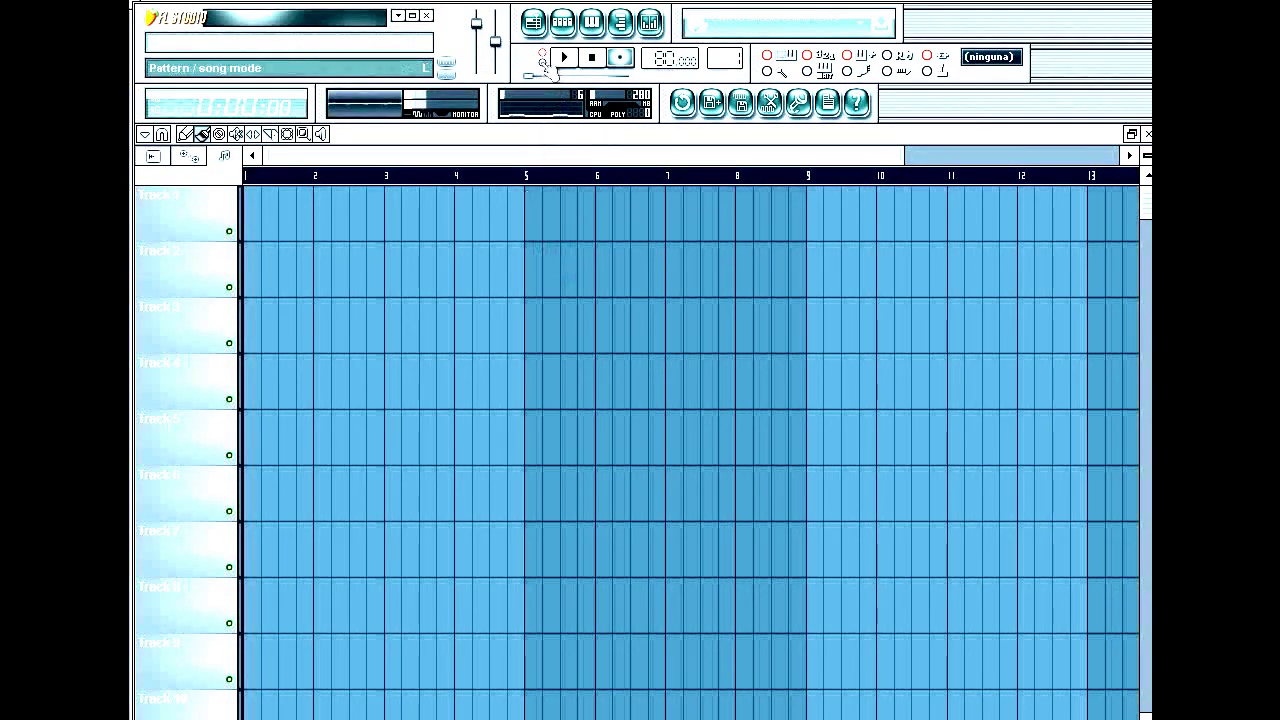
key(space)
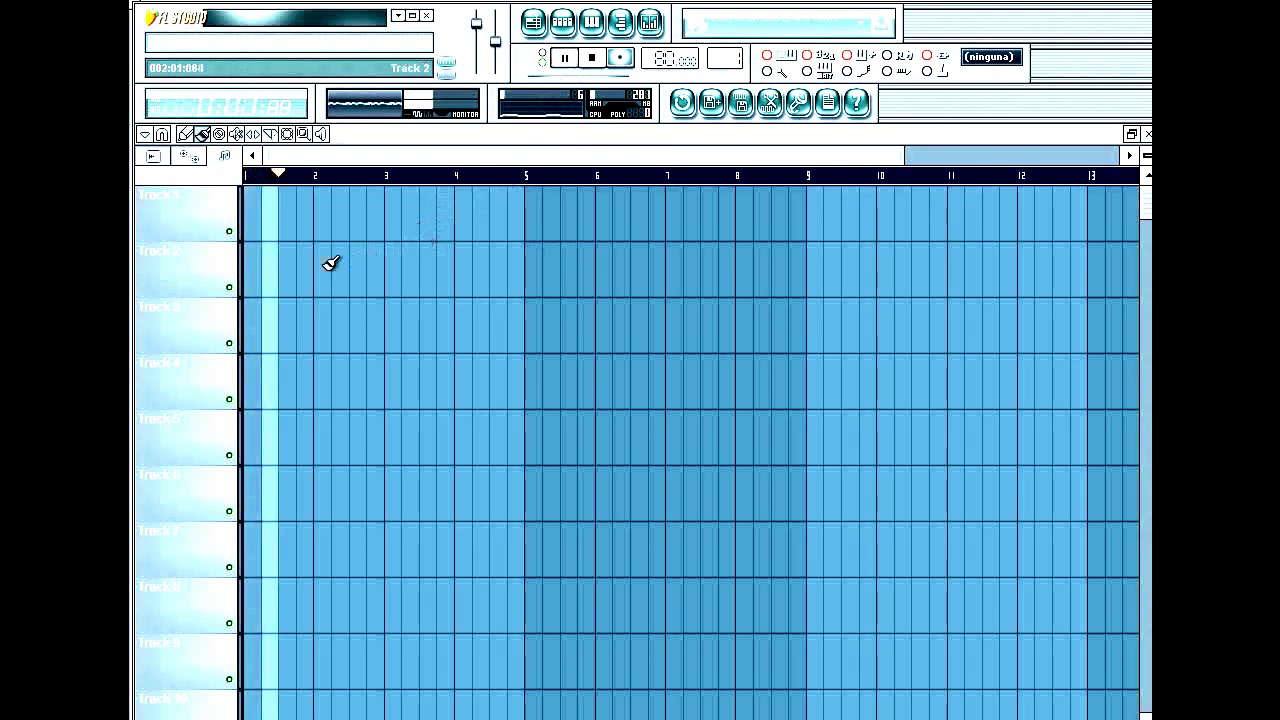
key(space)
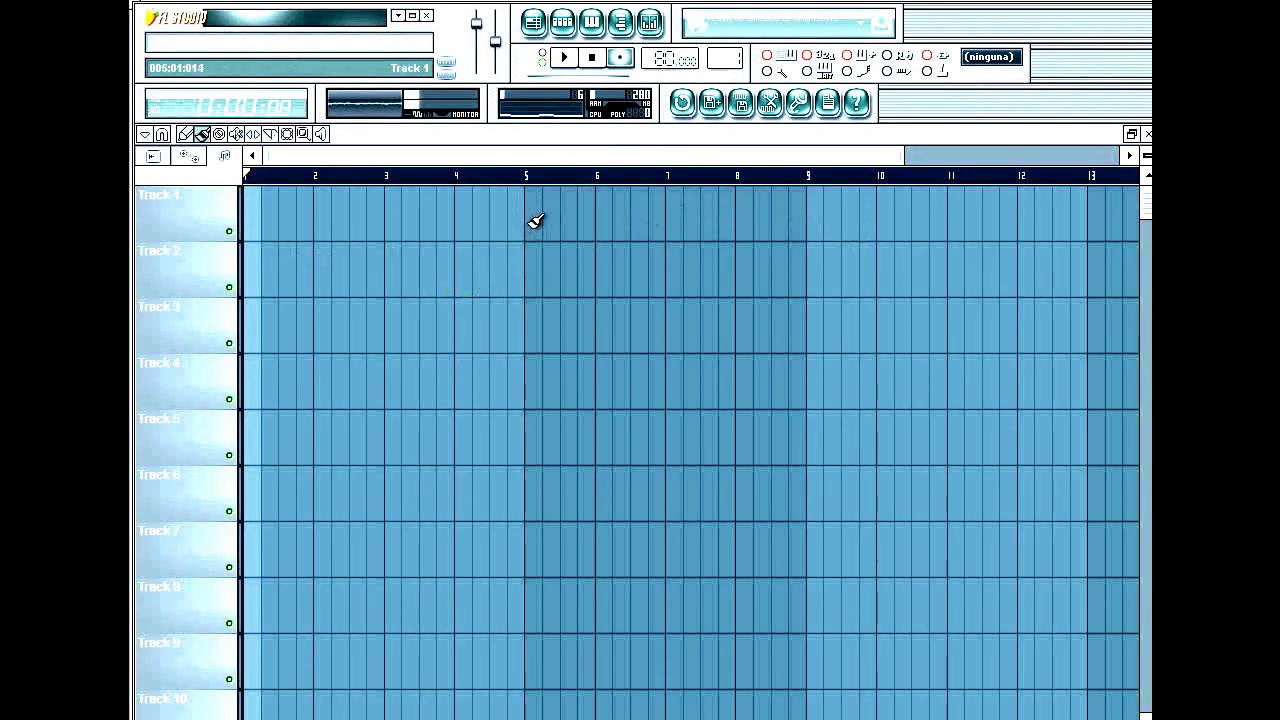
Place the kick, hi-hat, snare, Str_Oh2 and Tis_Rid patterns at bar 5 on Tracks 1 to 5
click(531, 220)
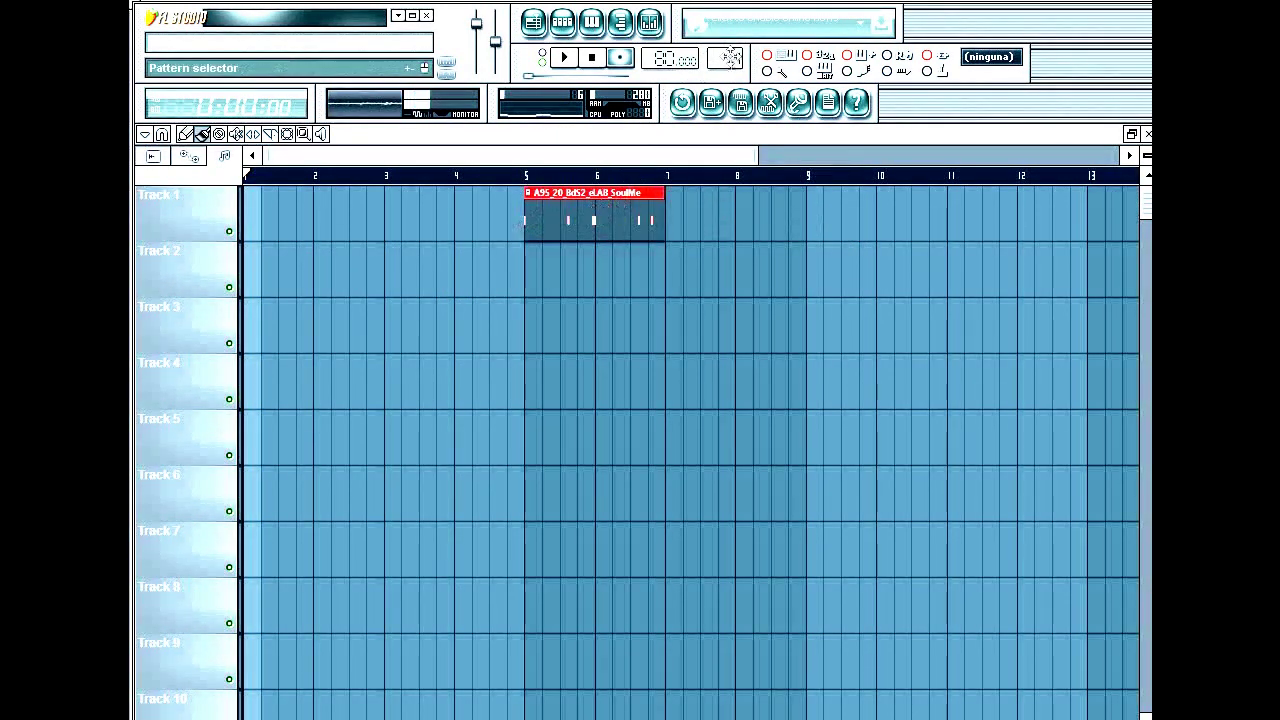
click(529, 277)
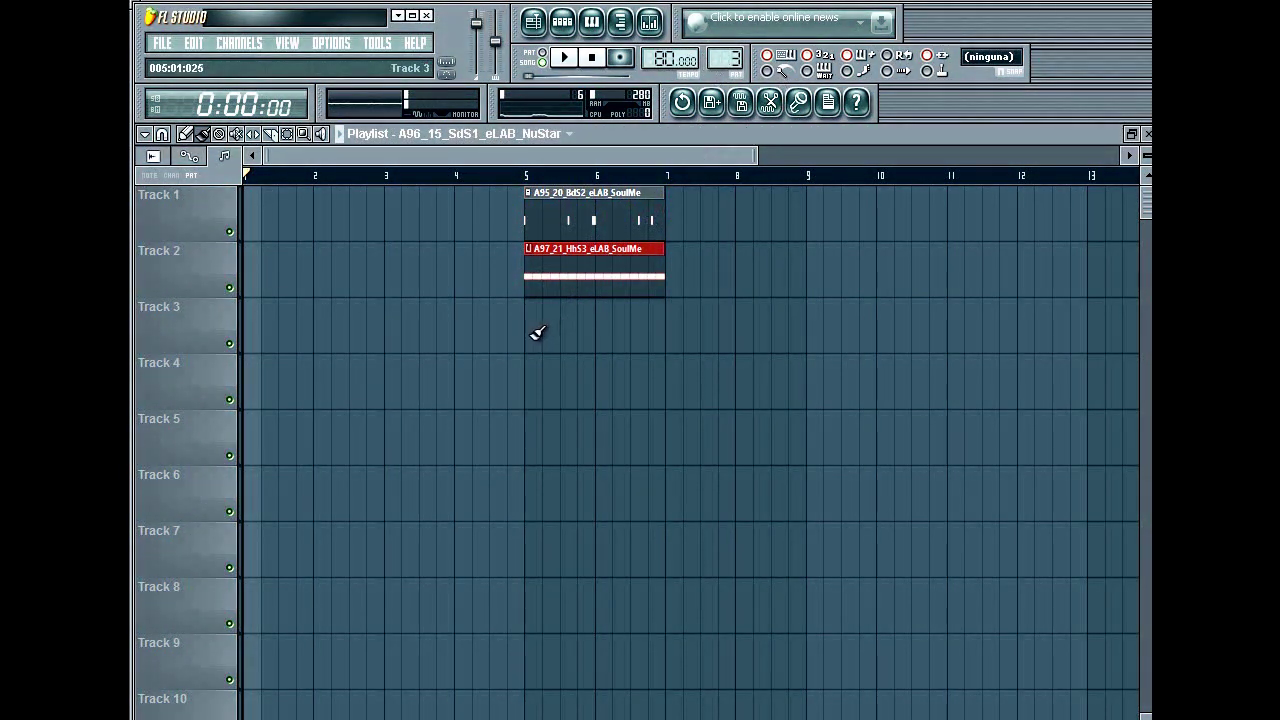
click(534, 333)
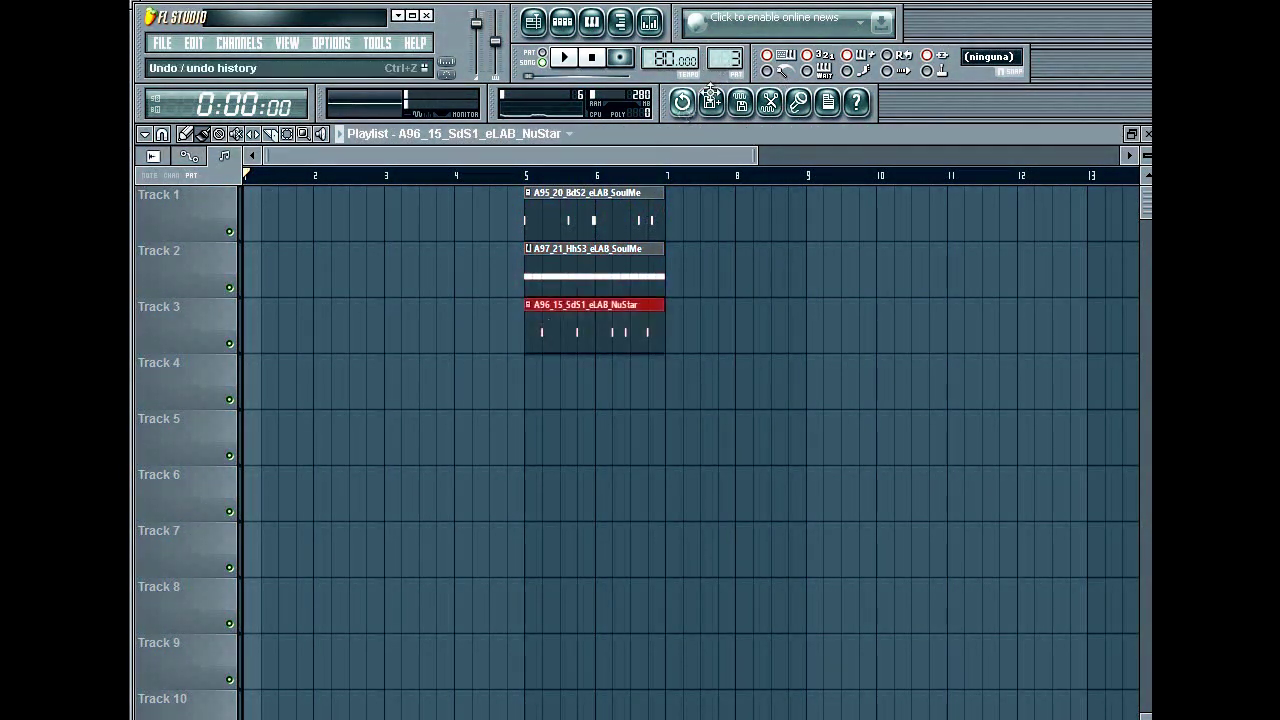
click(534, 382)
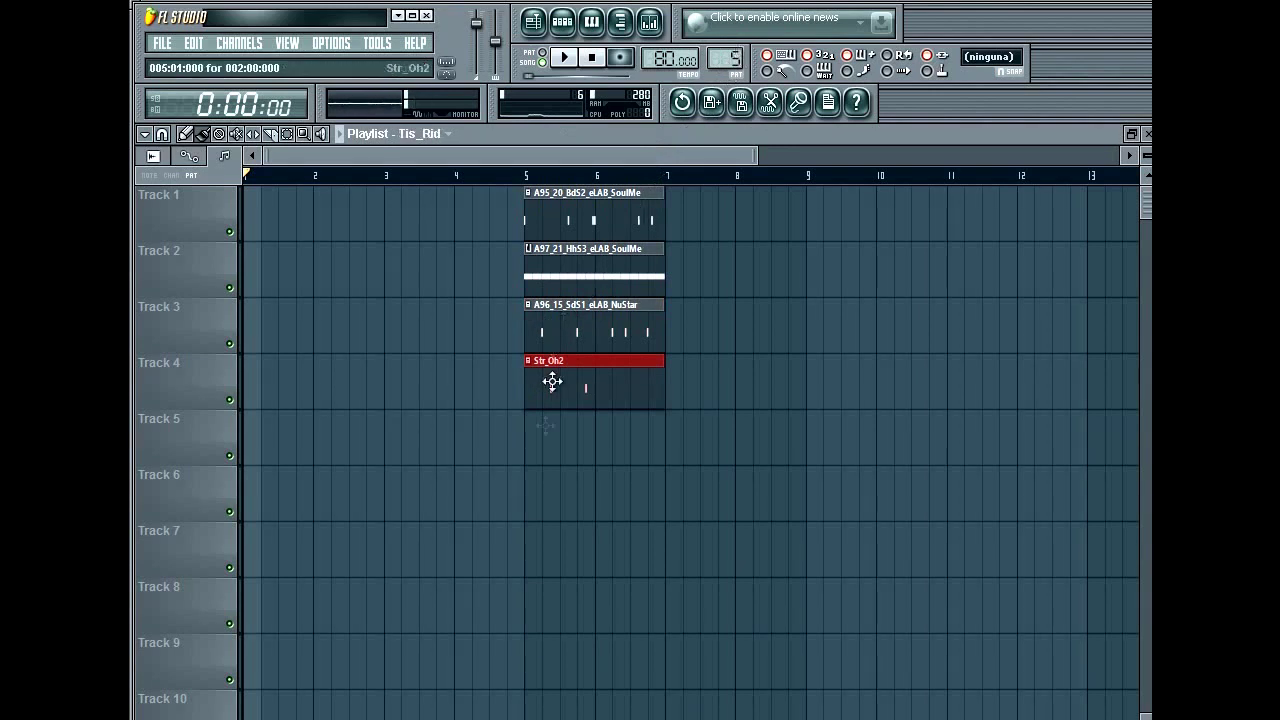
click(528, 446)
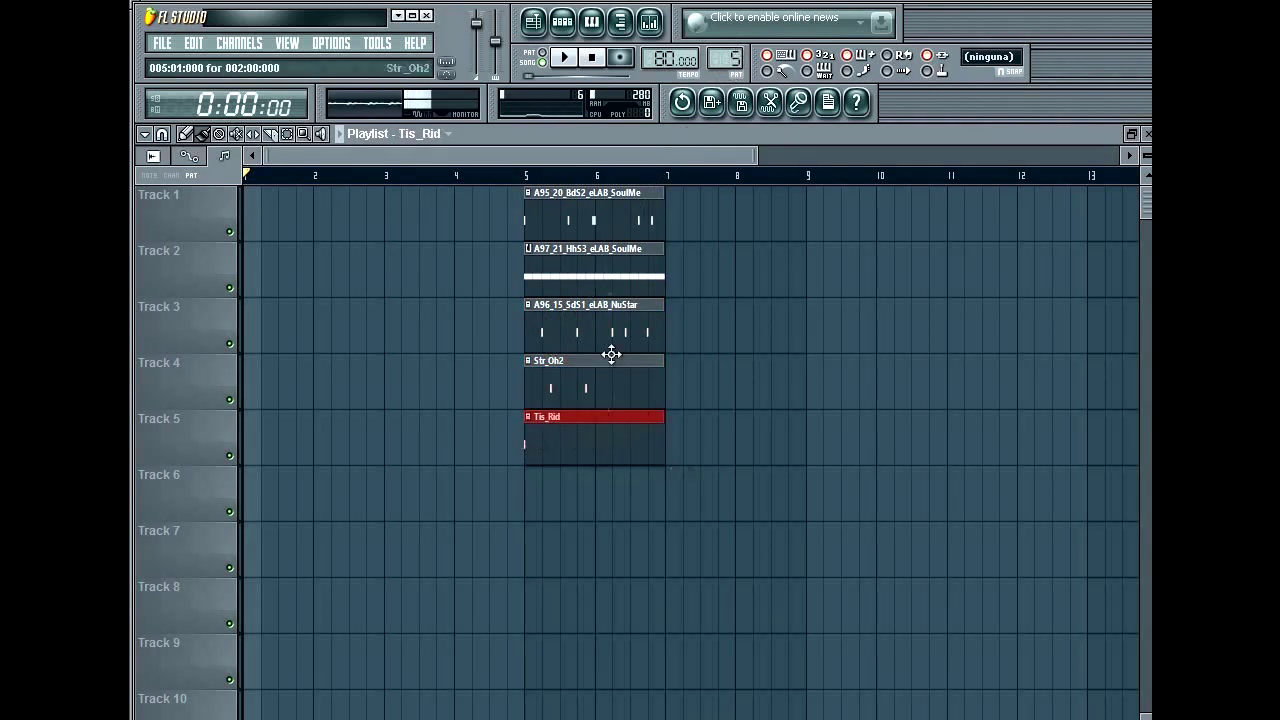
Move all five drum clips together so that they start at bar 9
key(ctrl+a)
drag(573, 444, 860, 427)
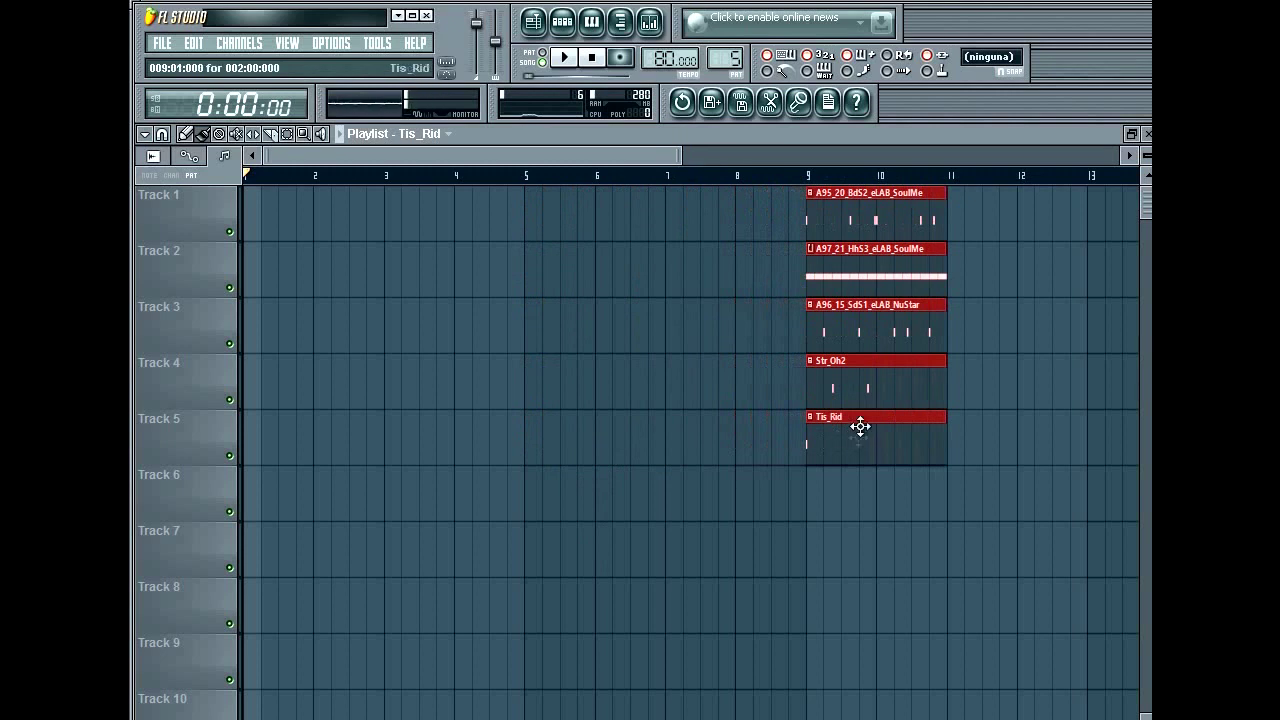
click(757, 312)
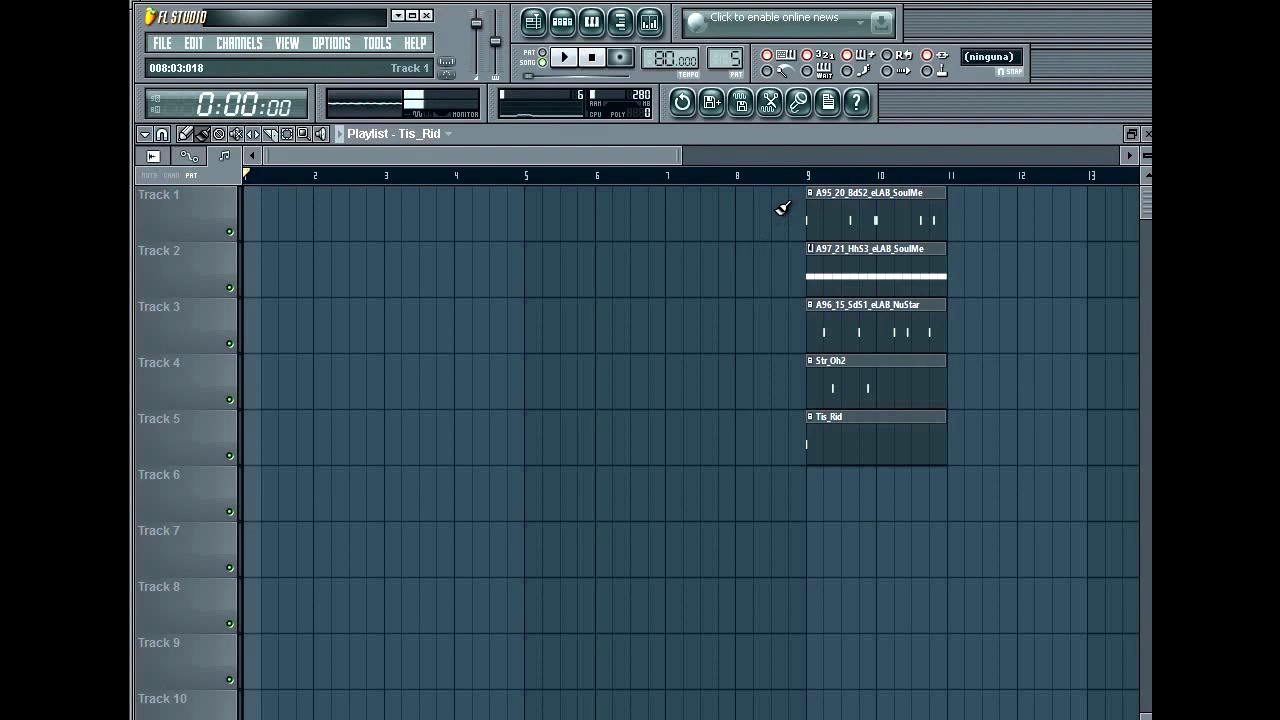
drag(776, 189, 978, 462)
drag(729, 243, 1033, 347)
drag(777, 189, 950, 487)
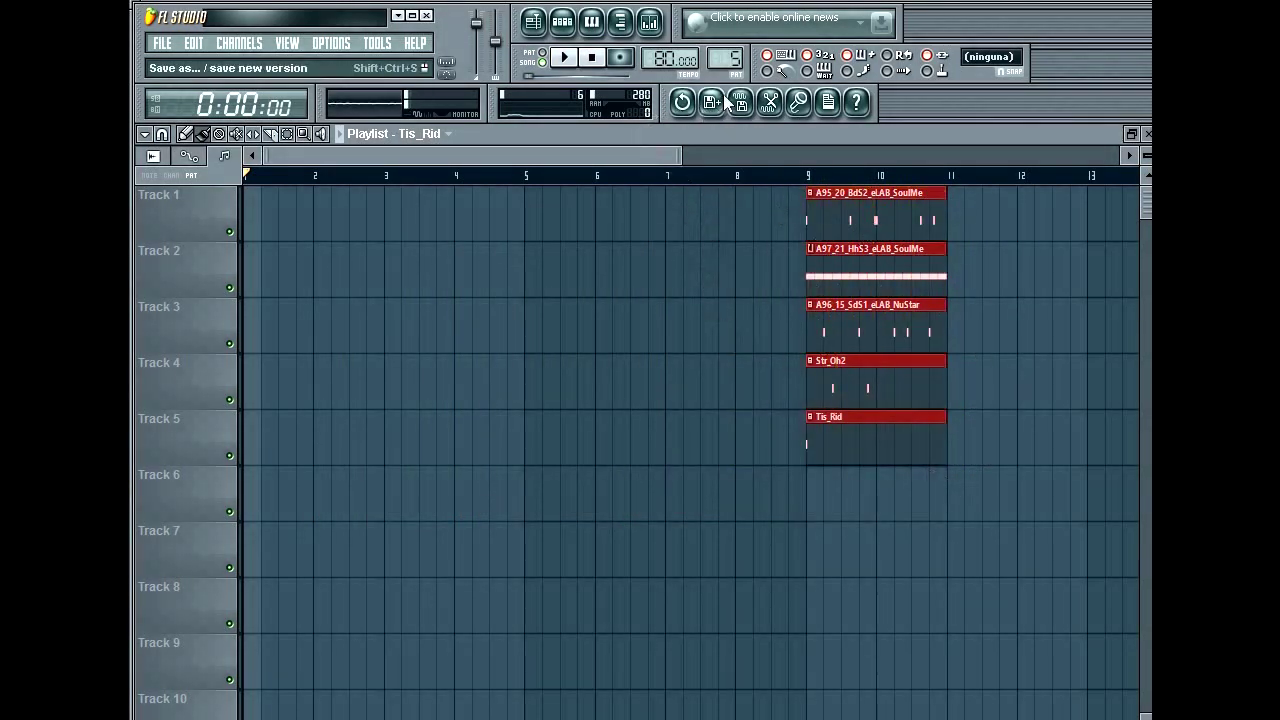
Fill Track 6 with consecutive Hypersonic 2 pattern clips from bar 1 up to bar 13
scroll(727, 60, up, 1)
click(405, 495)
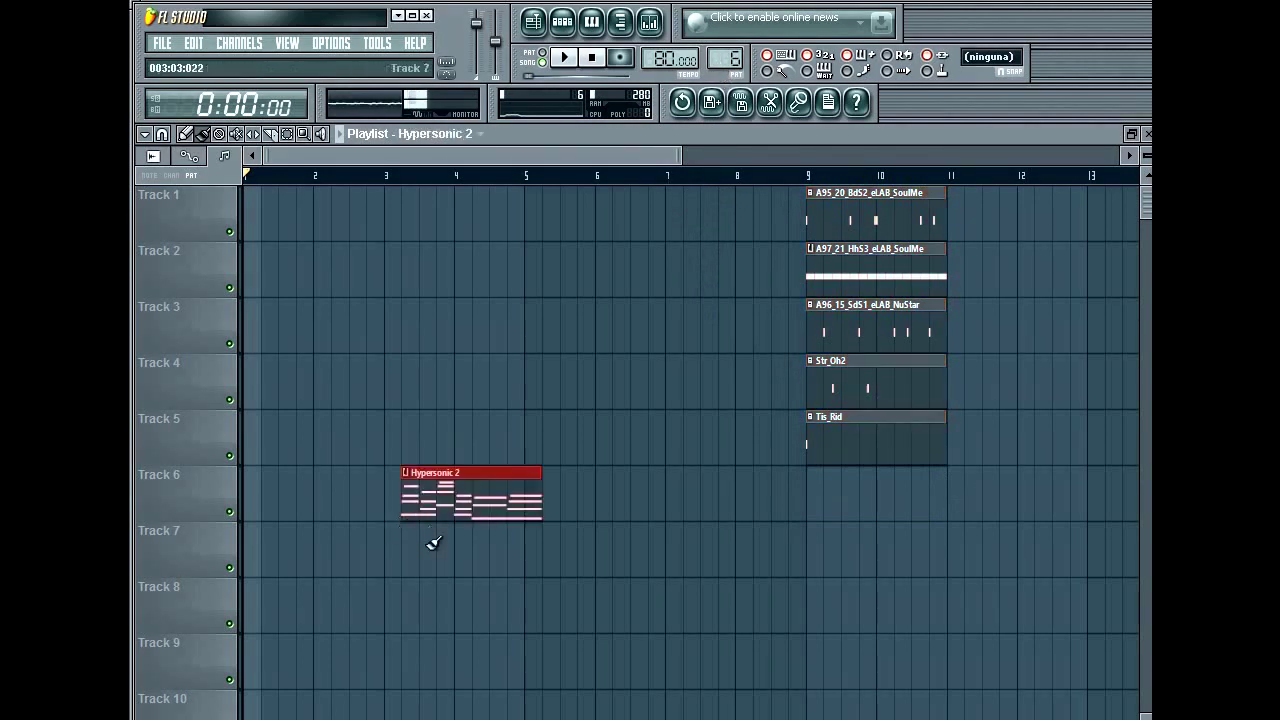
mouse_move(489, 497)
mouse_down()
mouse_move(331, 523)
mouse_move(420, 495)
mouse_move(706, 503)
mouse_up()
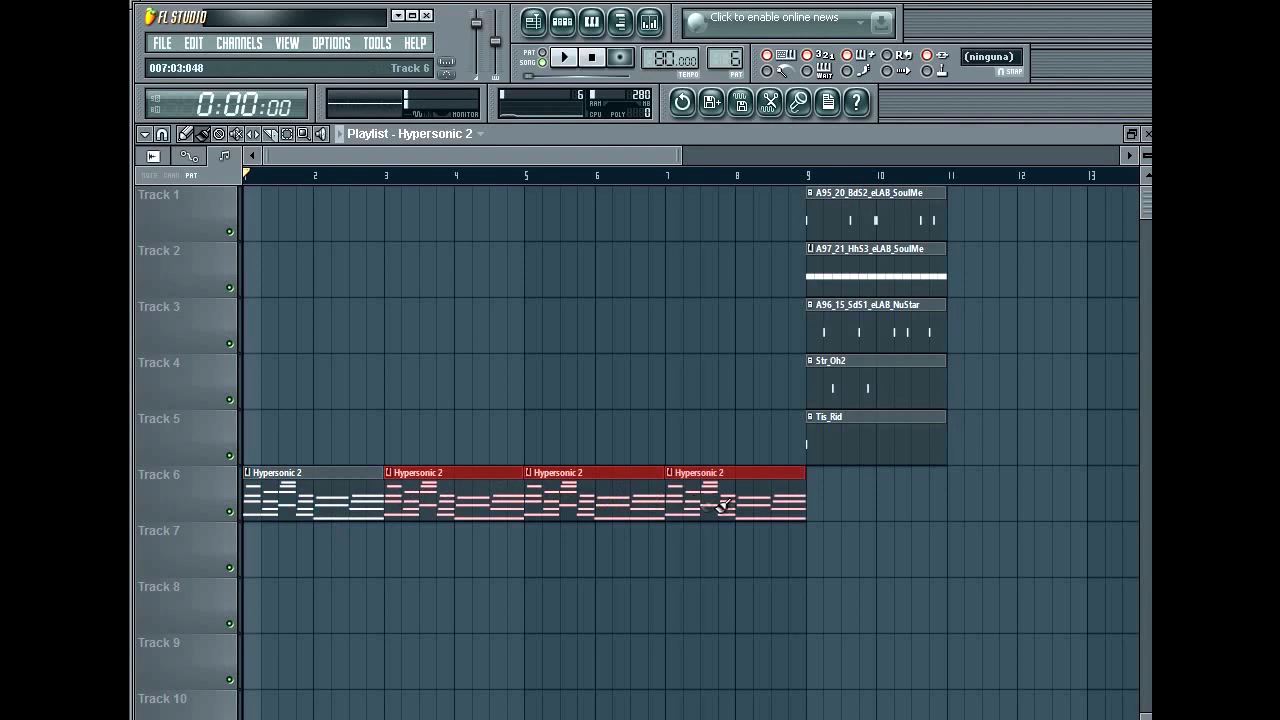
drag(814, 486, 1029, 488)
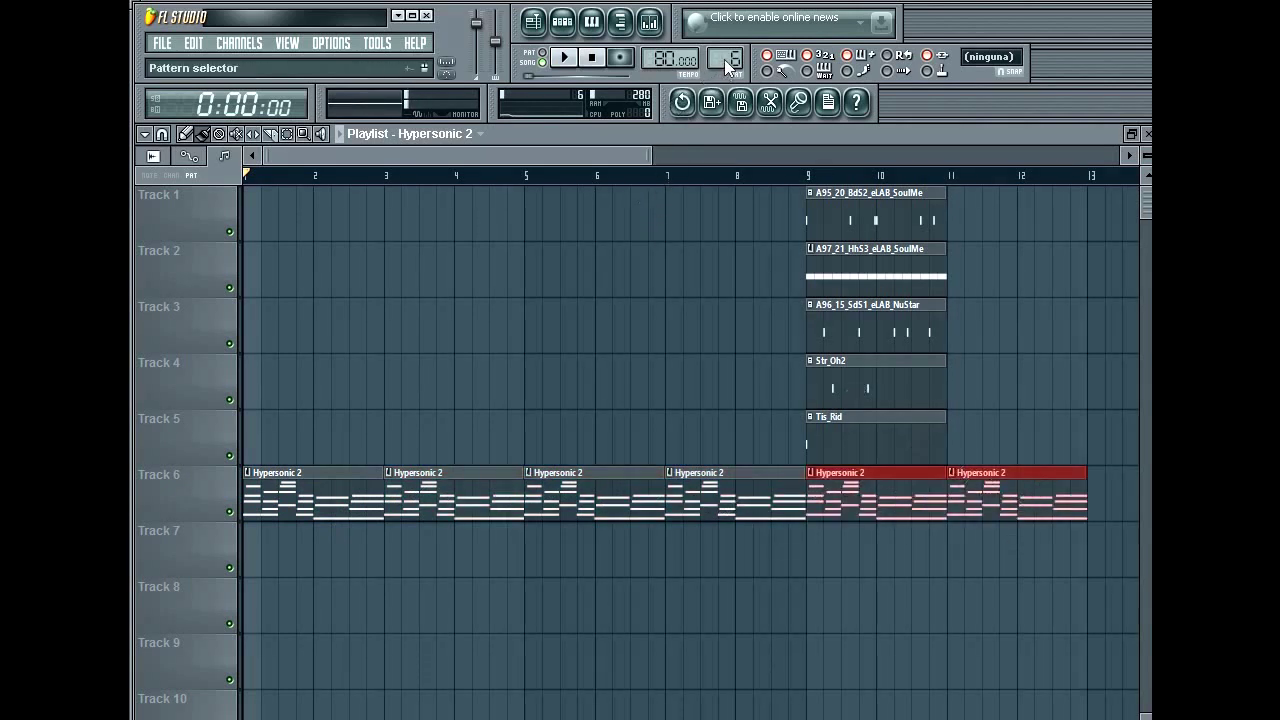
Lay consecutive BooBass pattern clips on Track 7 from bar 5 up to bar 13
click(530, 565)
click(683, 556)
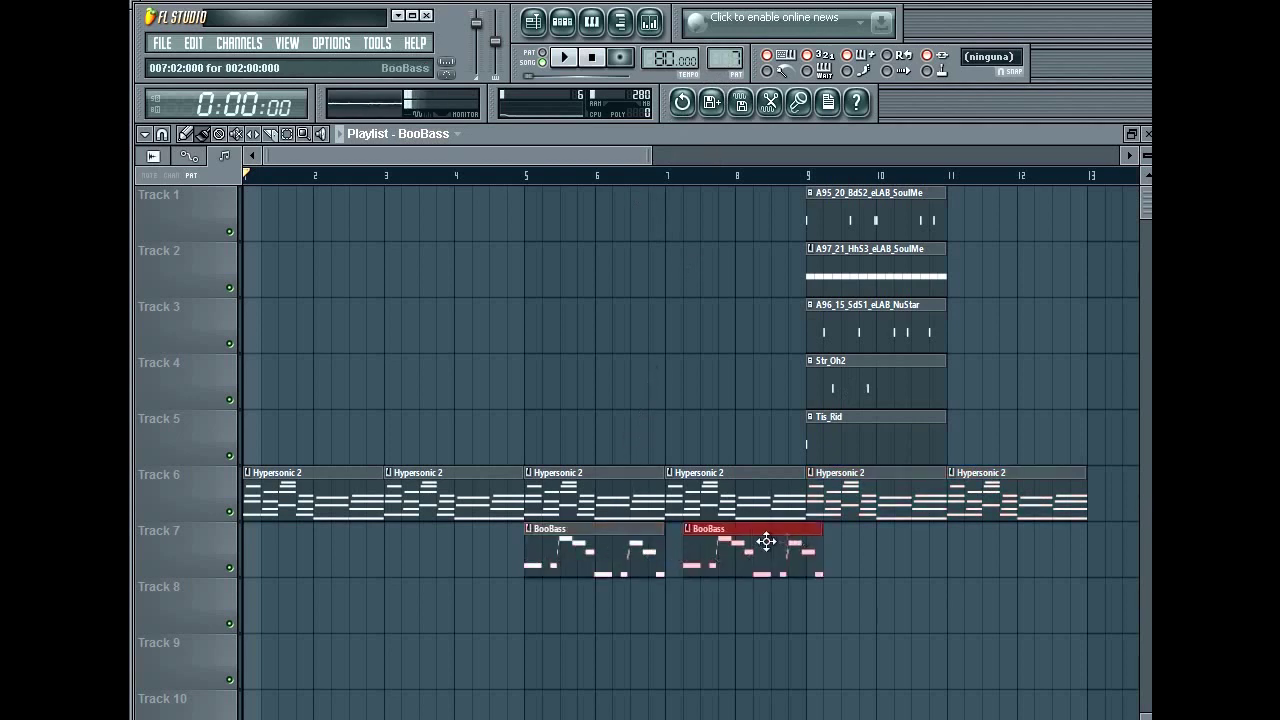
drag(628, 548, 722, 556)
key(ctrl+b)
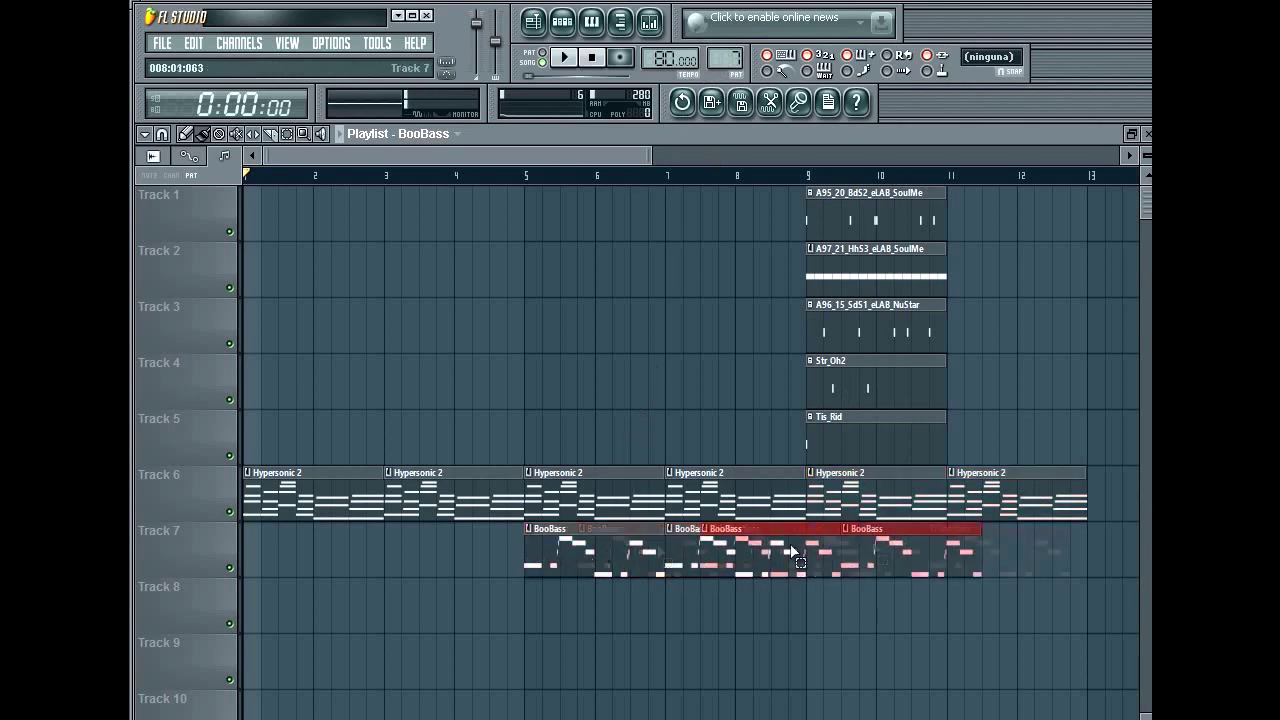
Duplicate the five drum clips at bar 11 and repeat the whole bar 9 to 13 block of all tracks from bar 13
drag(872, 195, 883, 443)
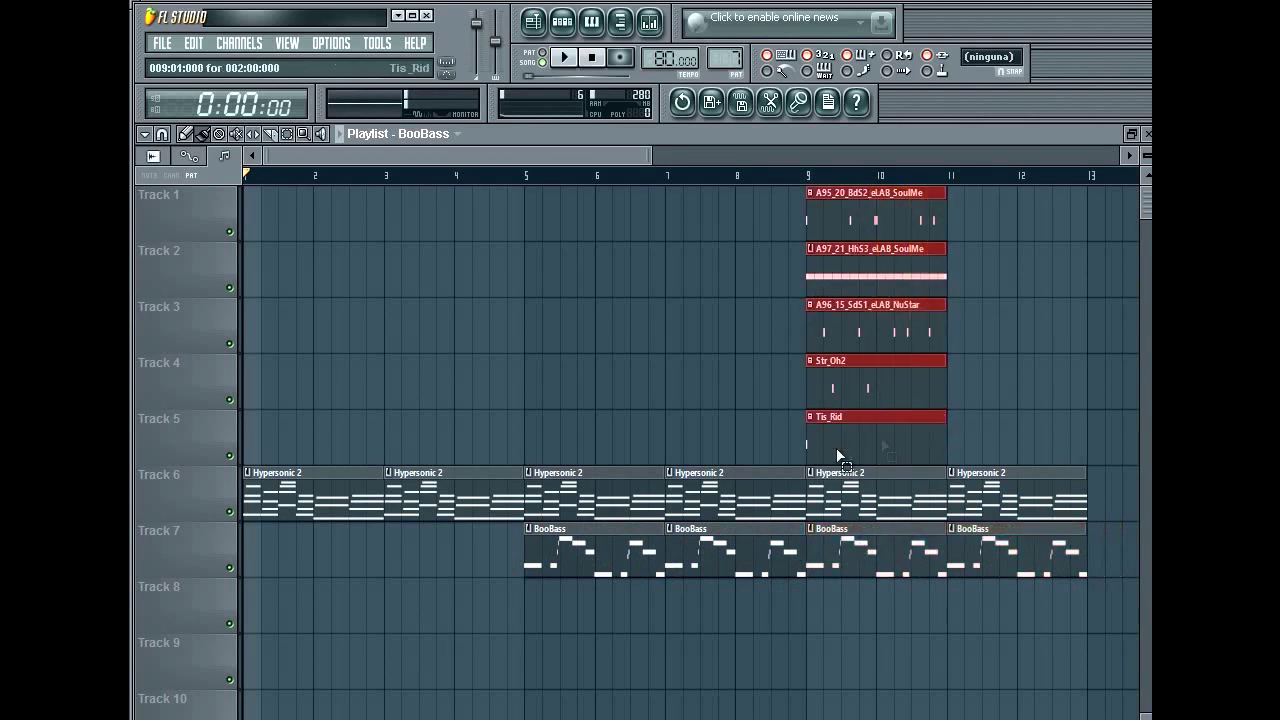
key(ctrl+b)
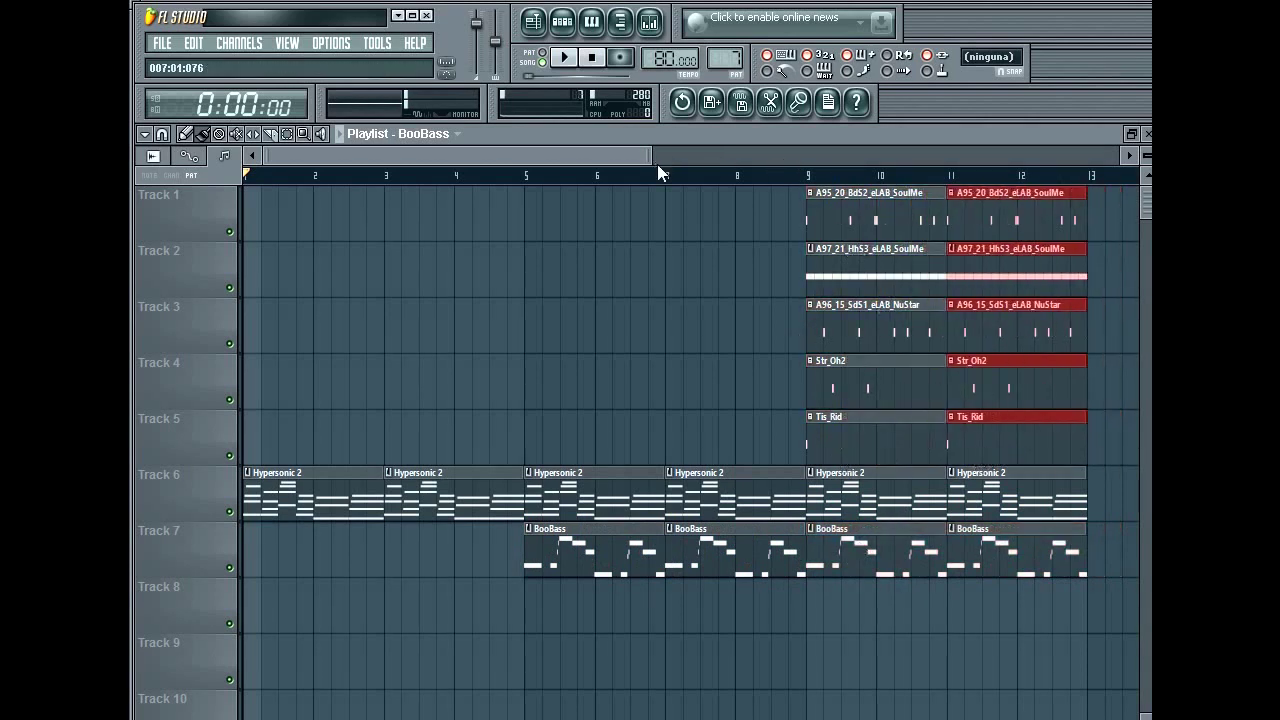
drag(651, 156, 859, 229)
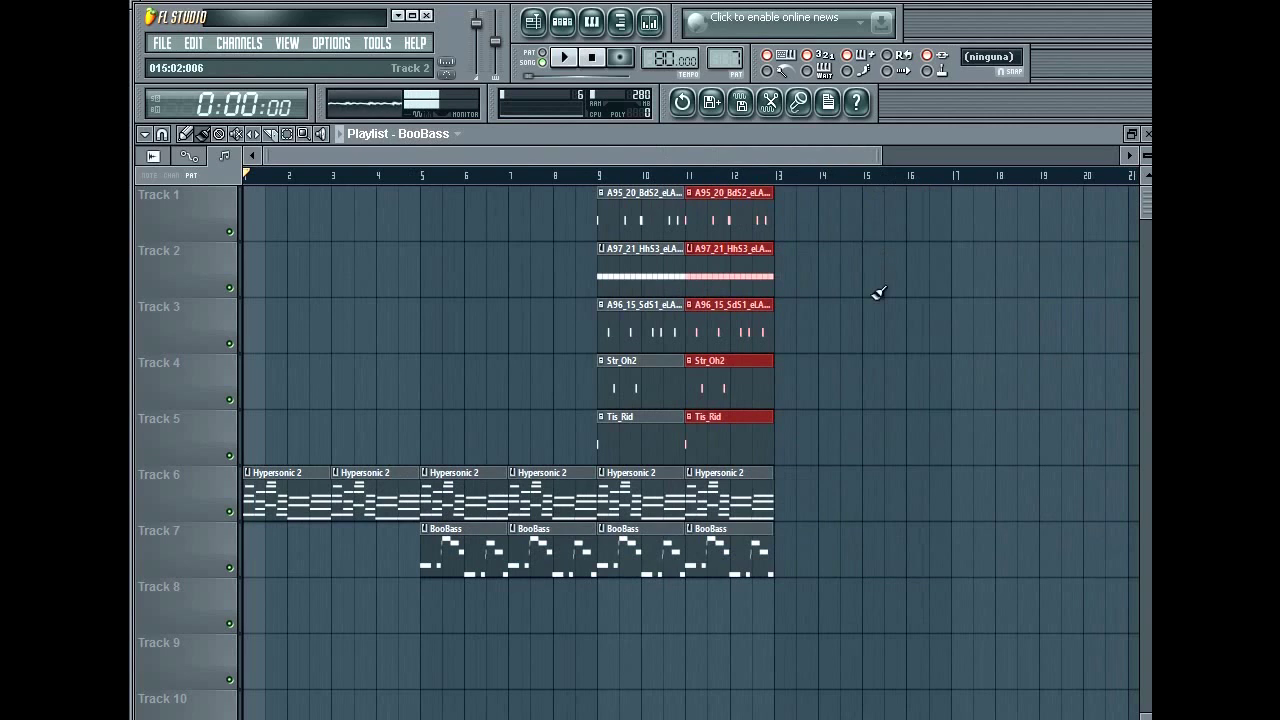
drag(628, 226, 816, 549)
key(ctrl+b)
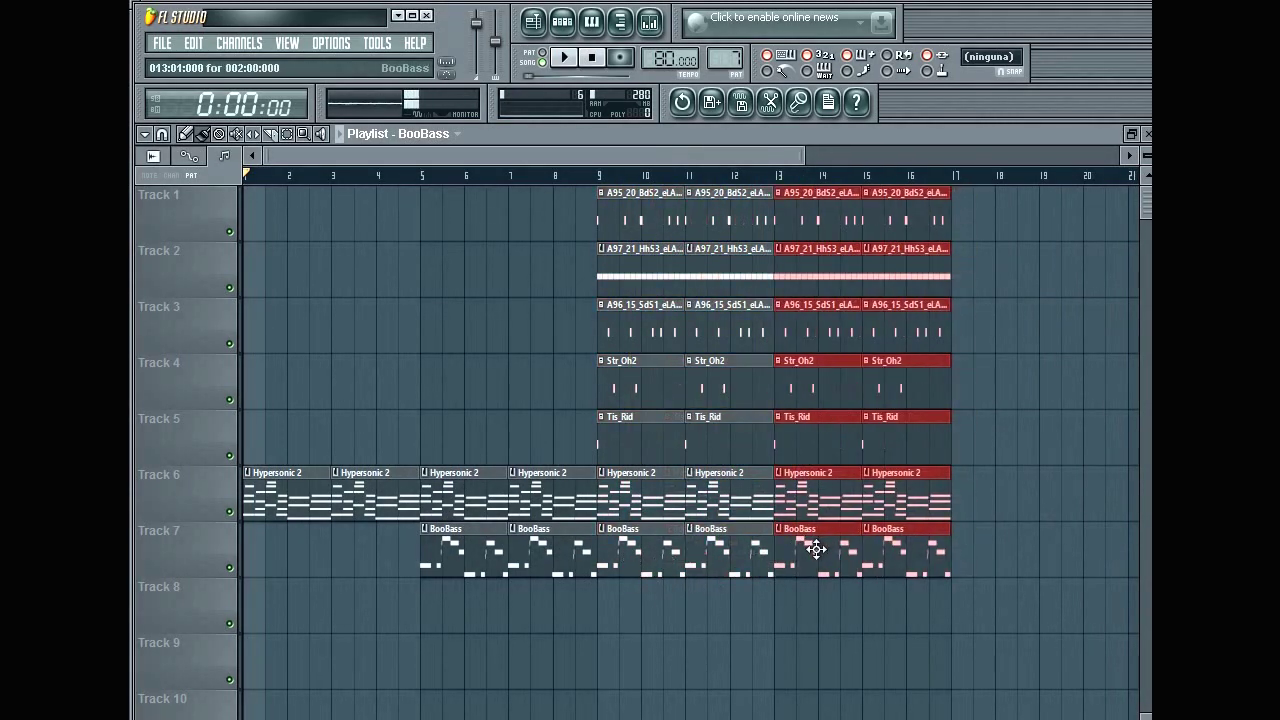
Trim the kick, snare, Str_Oh2 and Tis_Rid clips starting at bar 11 by half a bar, leaving the hi-hat clip running to bar 13
drag(755, 219, 761, 431)
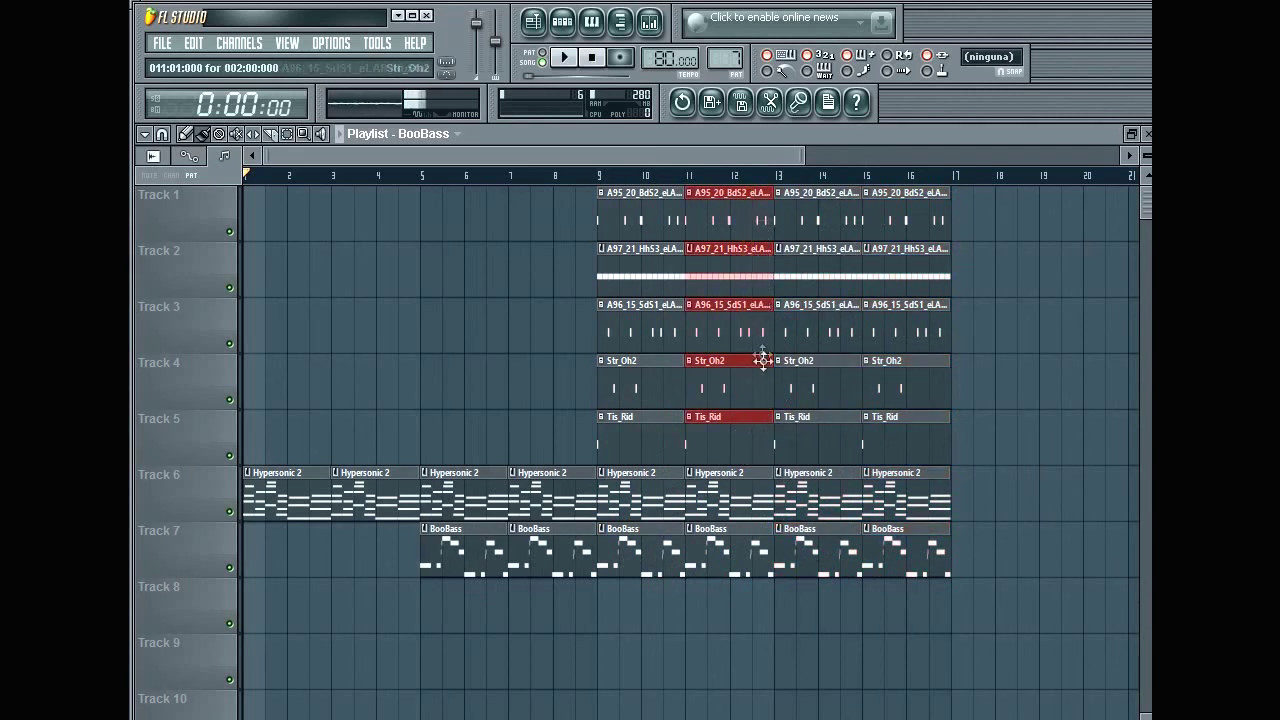
drag(772, 436, 752, 441)
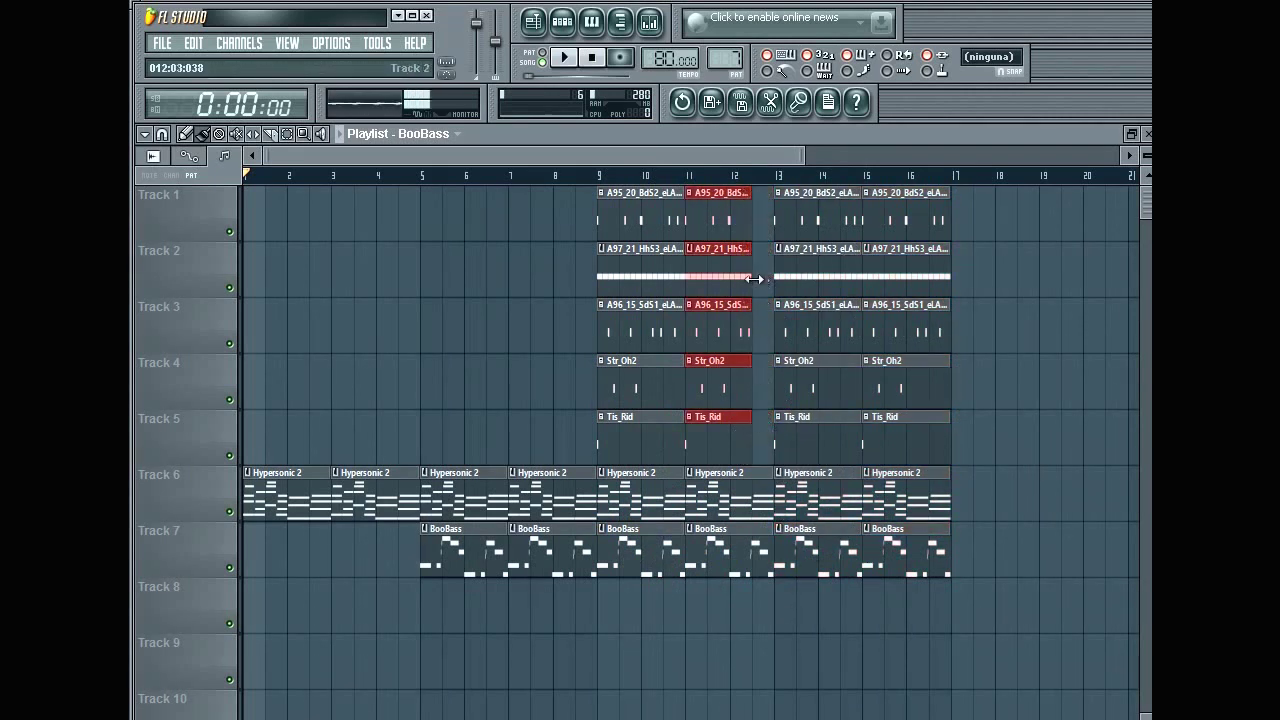
drag(740, 280, 769, 285)
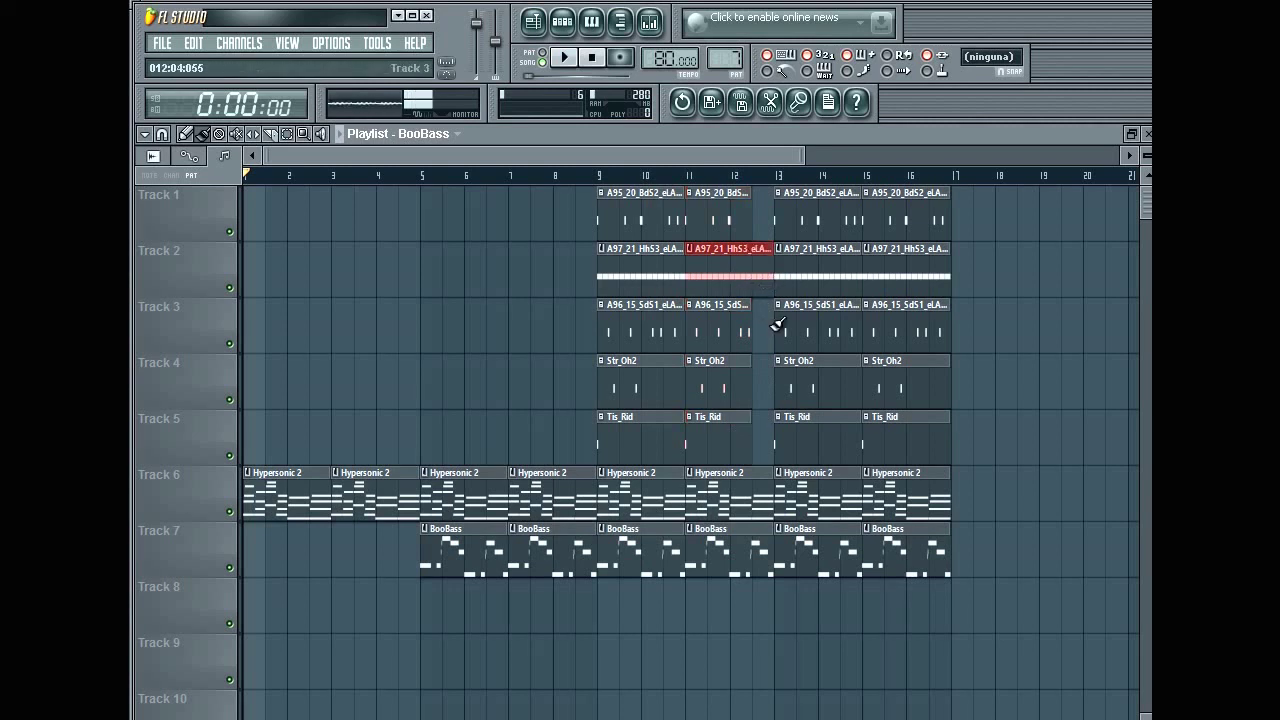
Open the sample browser, collapse LIBRERIA 1 and expand the CRASH folder of the Imperia Records 808GOD TRVP drumkit
click(621, 22)
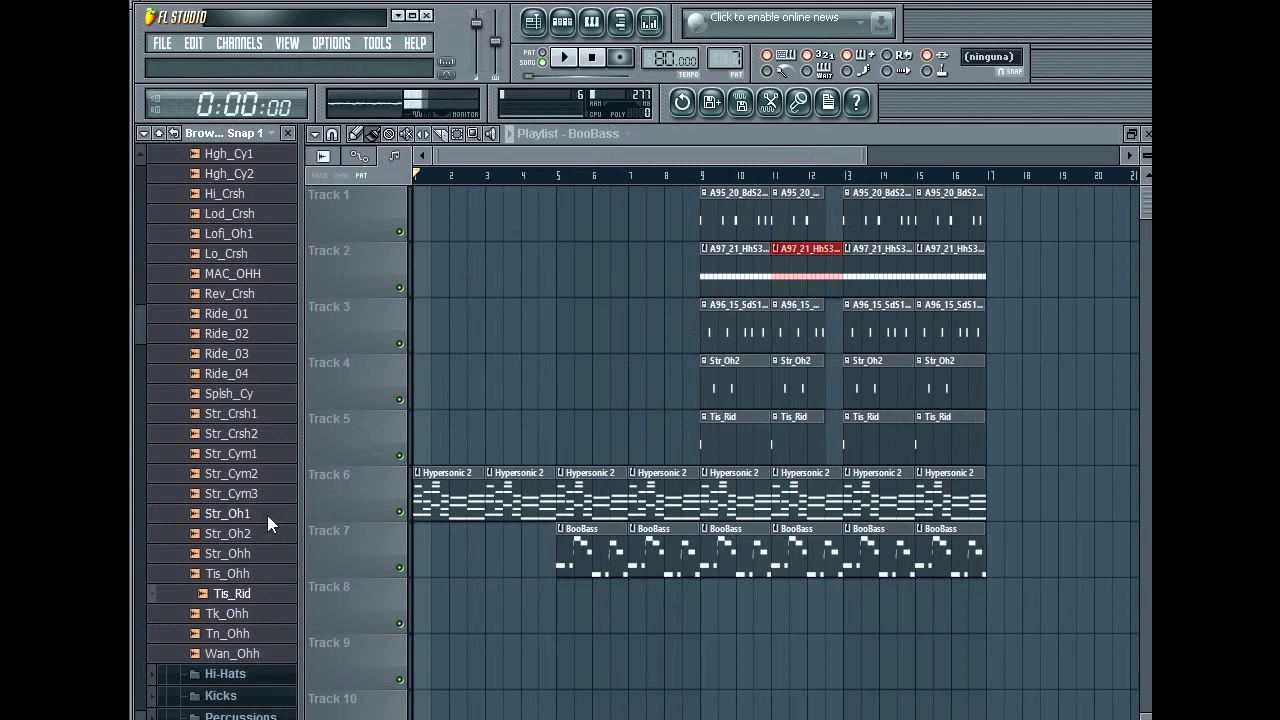
scroll(263, 510, up, 3)
scroll(263, 510, up, 6)
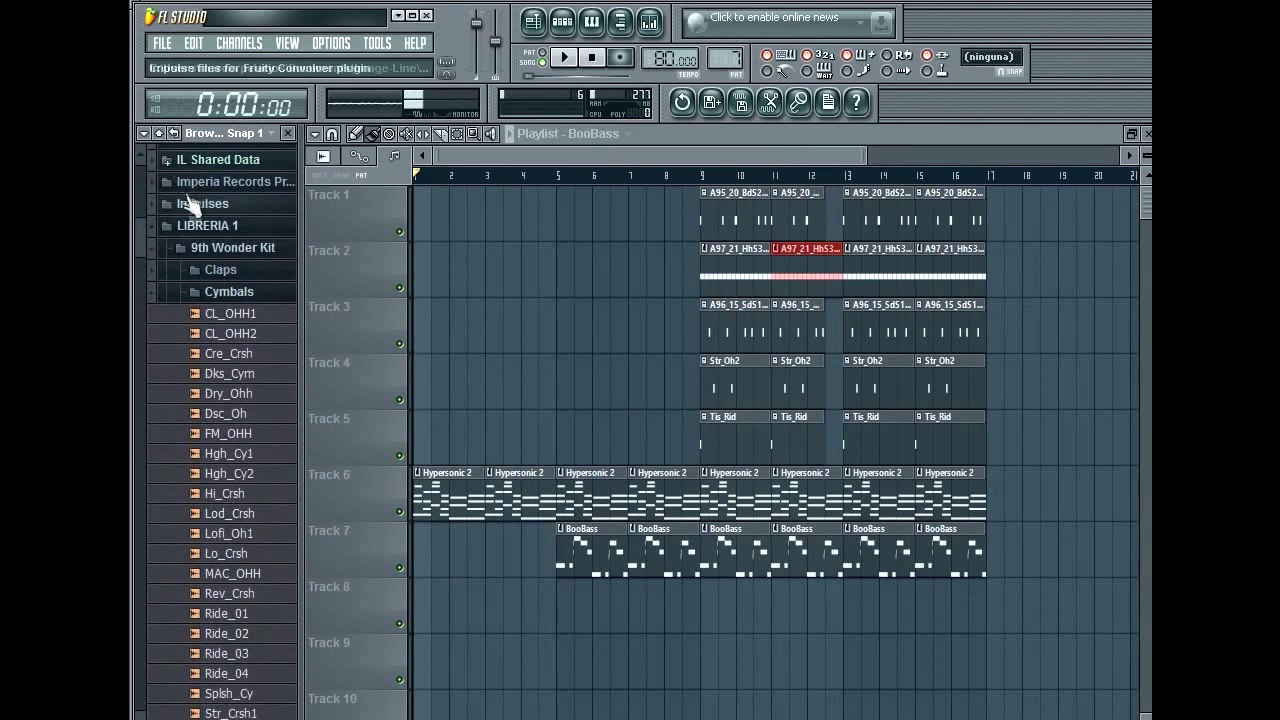
click(208, 226)
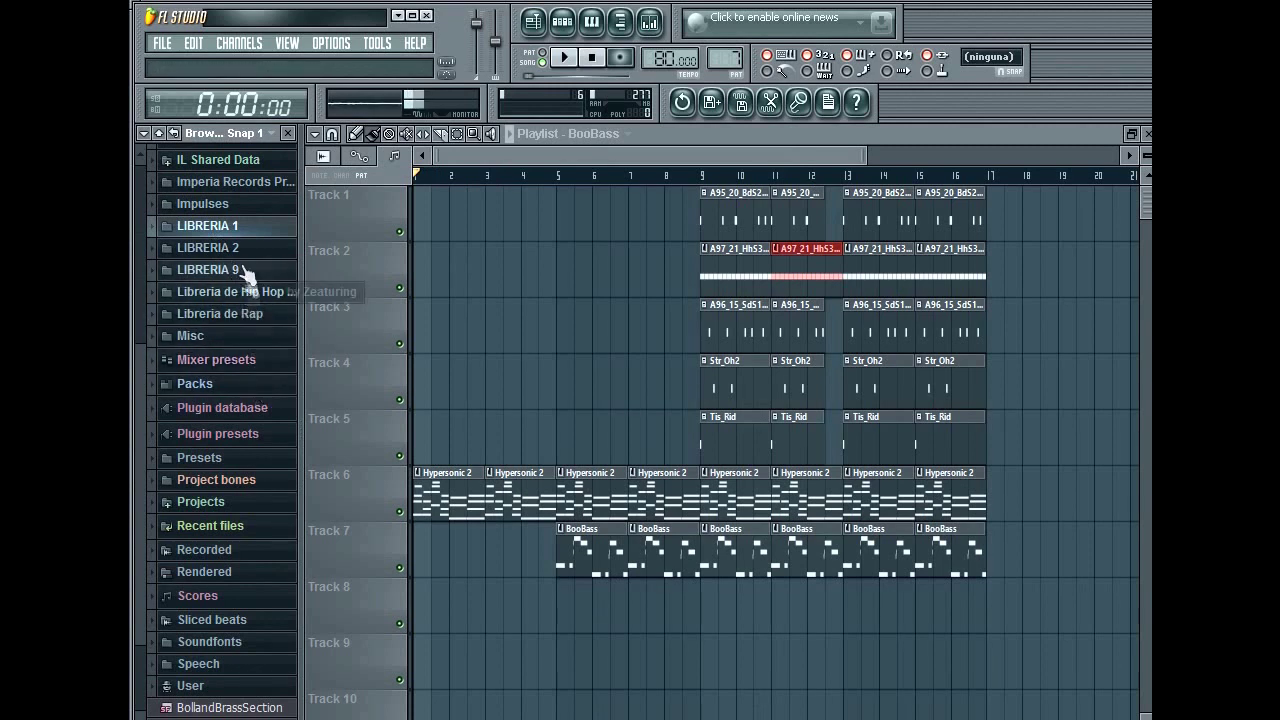
click(252, 188)
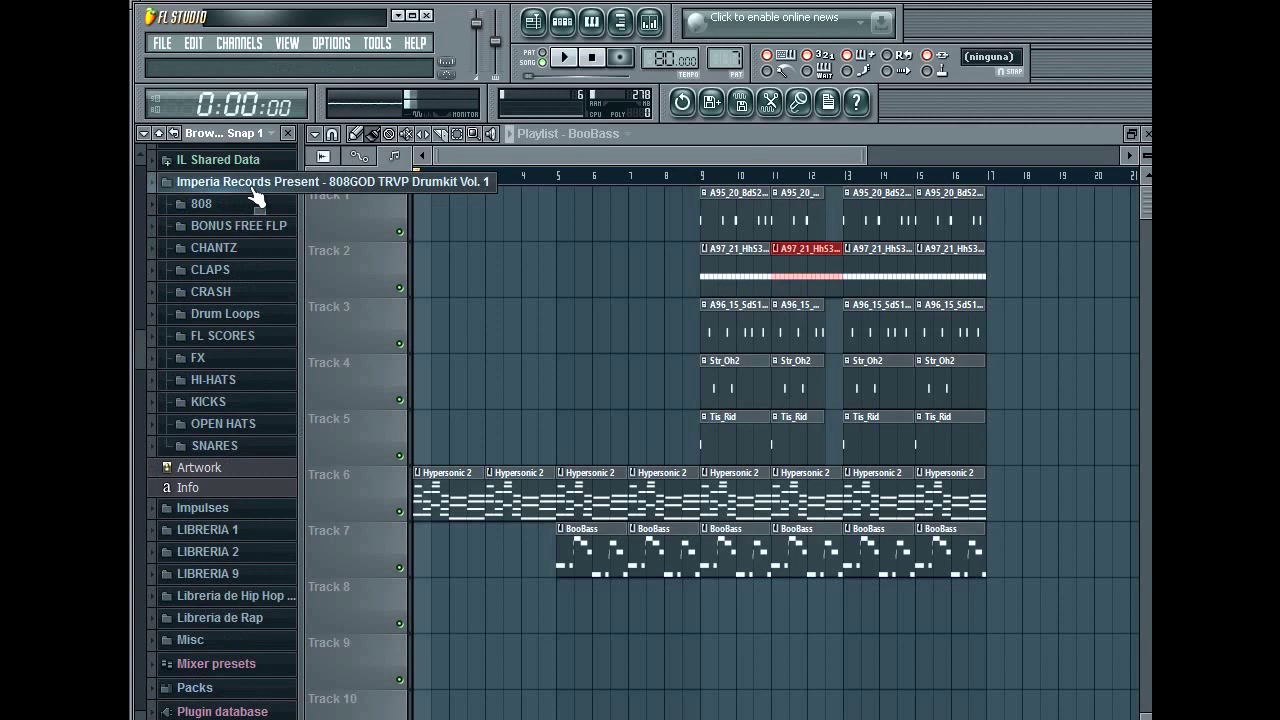
click(258, 294)
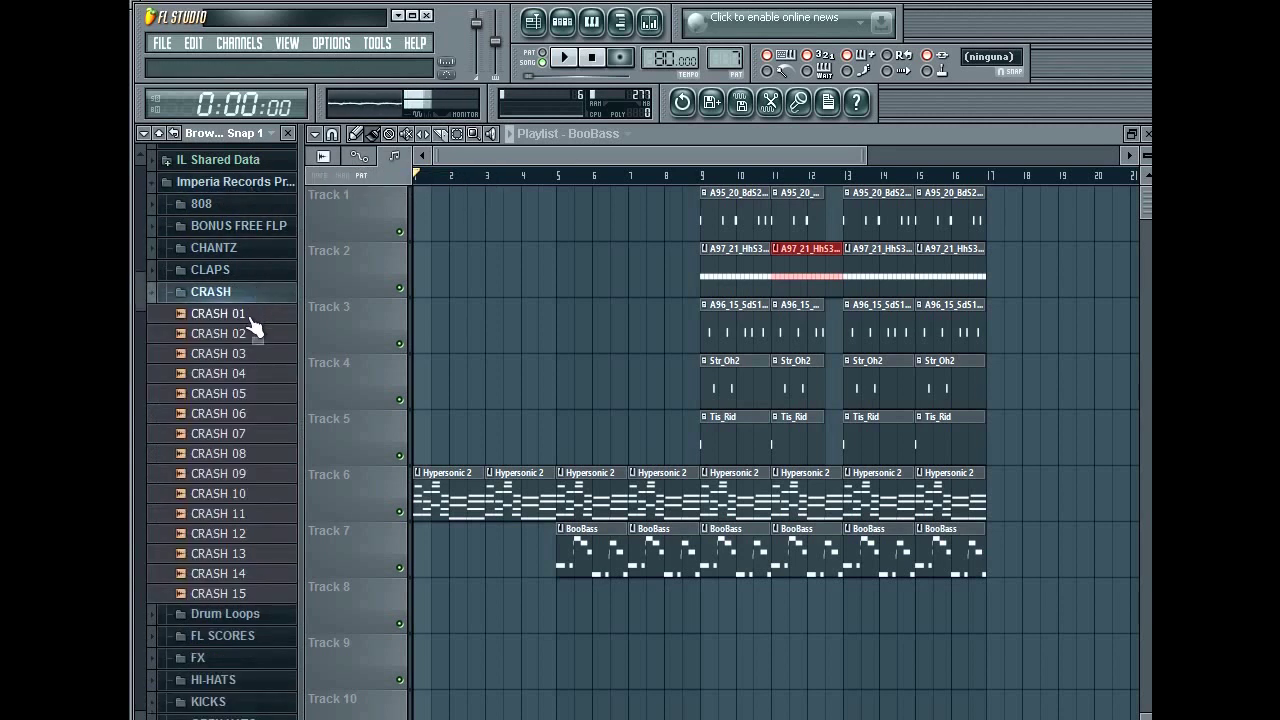
Audition the crash samples between CRASH 04 and CRASH 11 in the folder
click(246, 374)
click(244, 397)
click(241, 413)
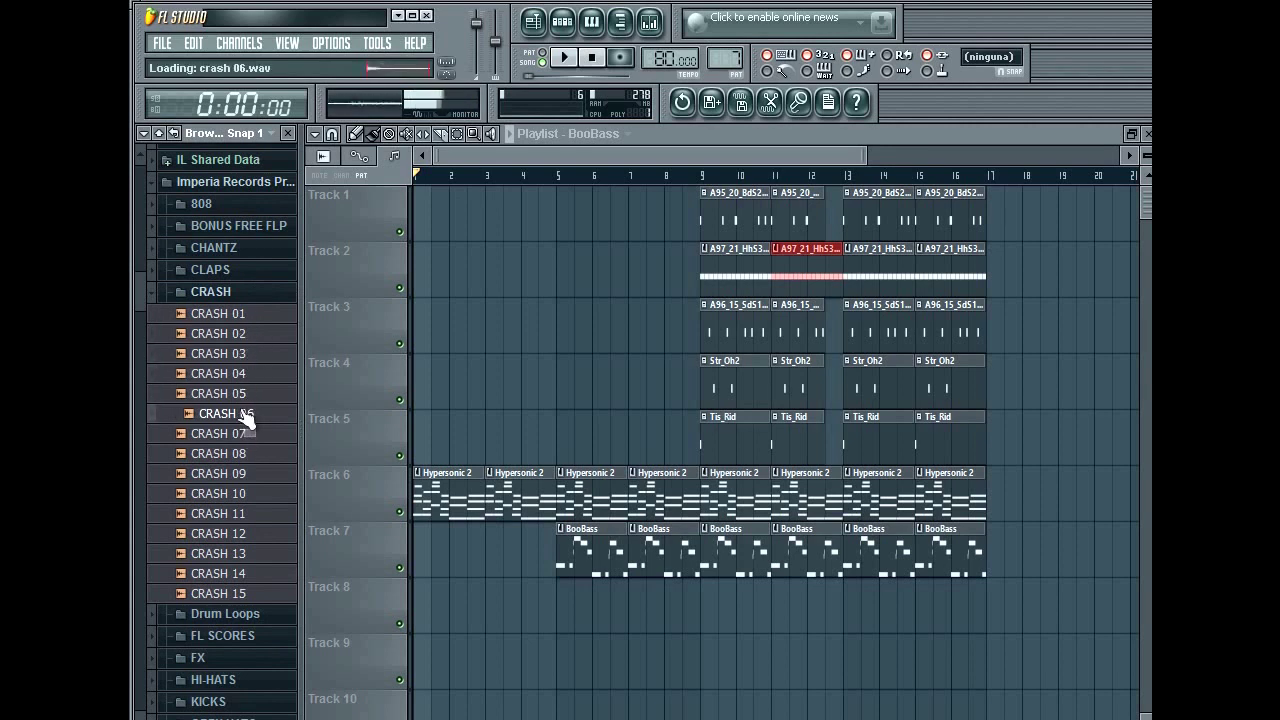
click(247, 393)
click(244, 420)
click(244, 434)
click(244, 453)
click(242, 474)
click(238, 512)
Place the CRASH 10 sample on Track 8 half a bar before bar 9 and lower its channel volume to 32%
key(Up)
drag(226, 500, 690, 614)
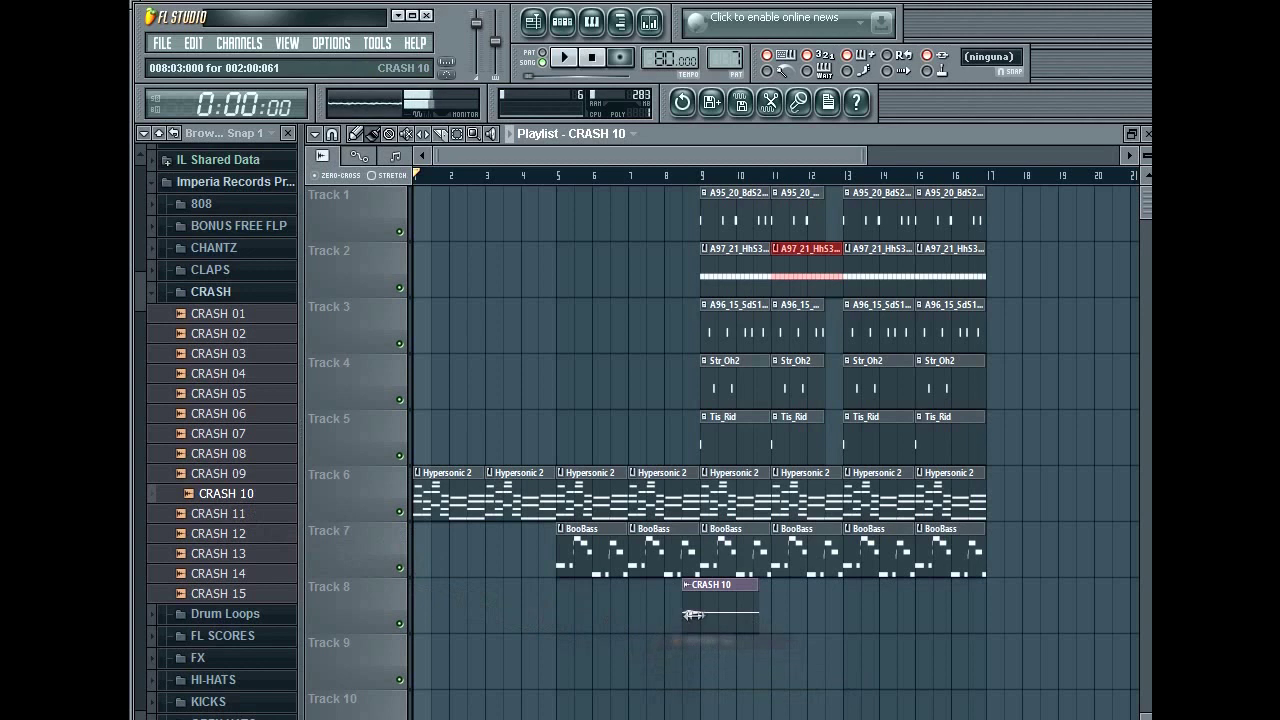
double_click(717, 611)
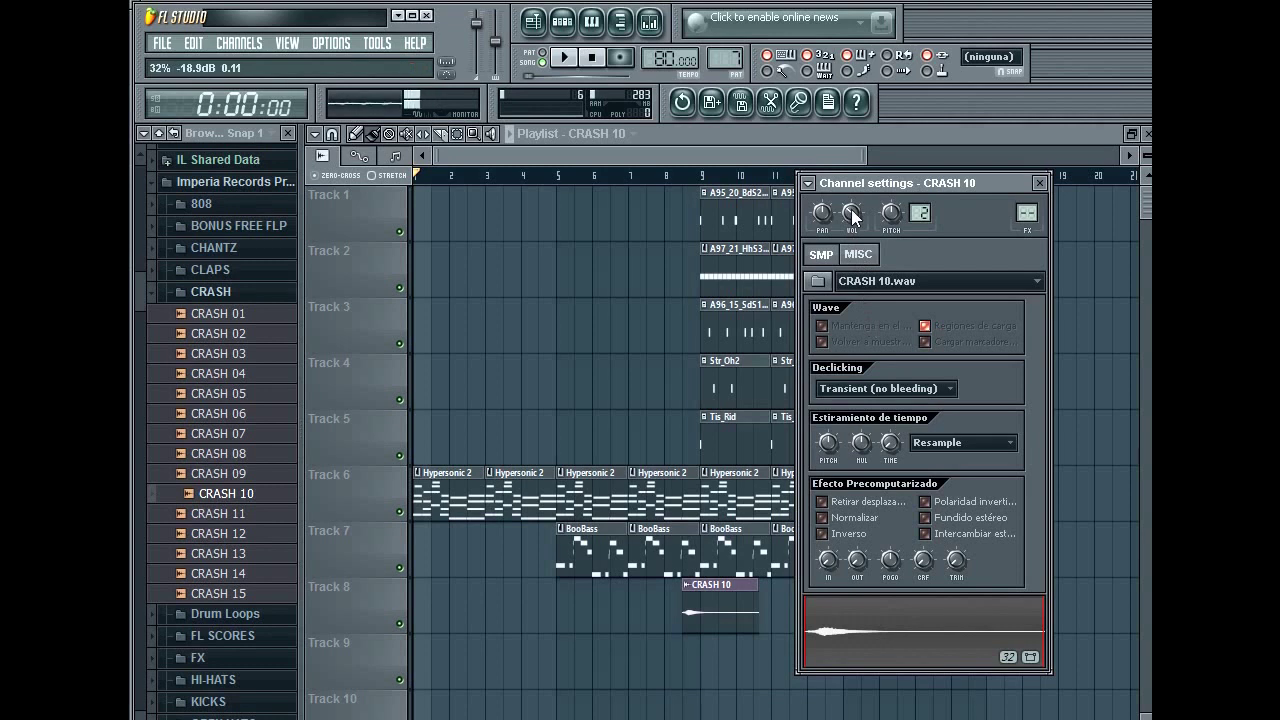
Place the CRASH 03 sample on Track 8 at bar 5 and lower its channel volume to 34%
click(280, 336)
key(Down)
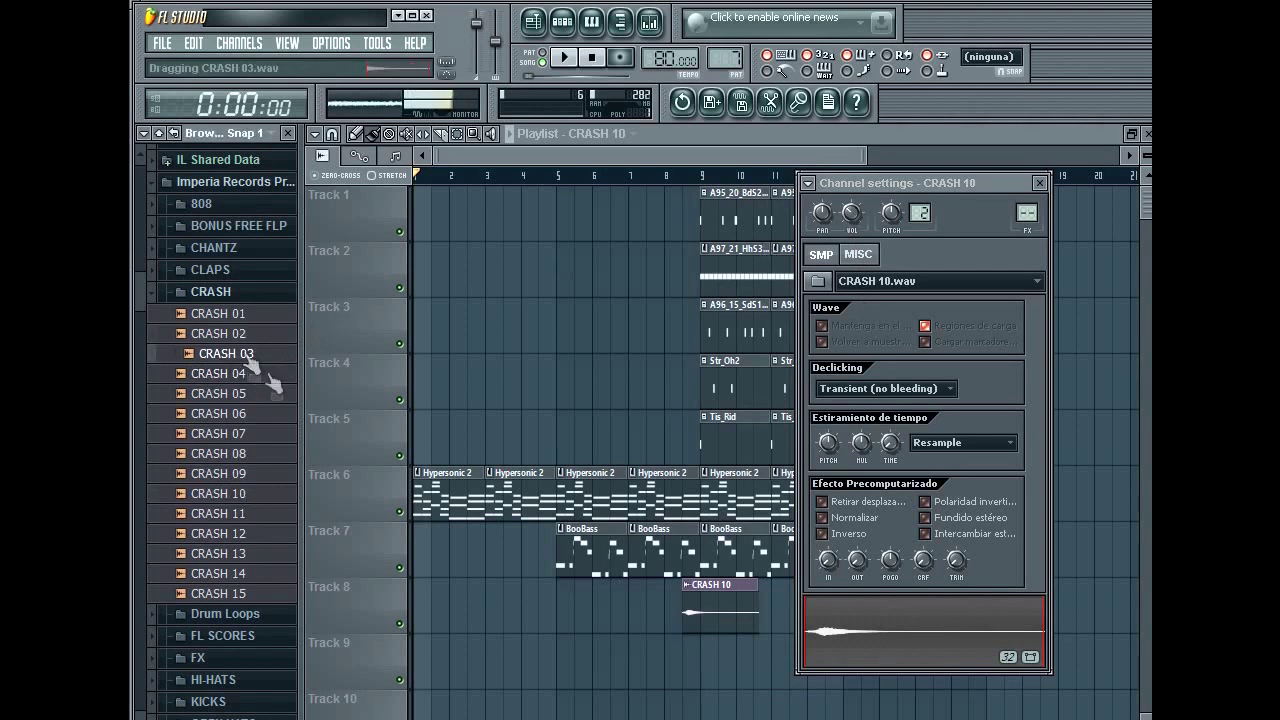
drag(251, 358, 563, 623)
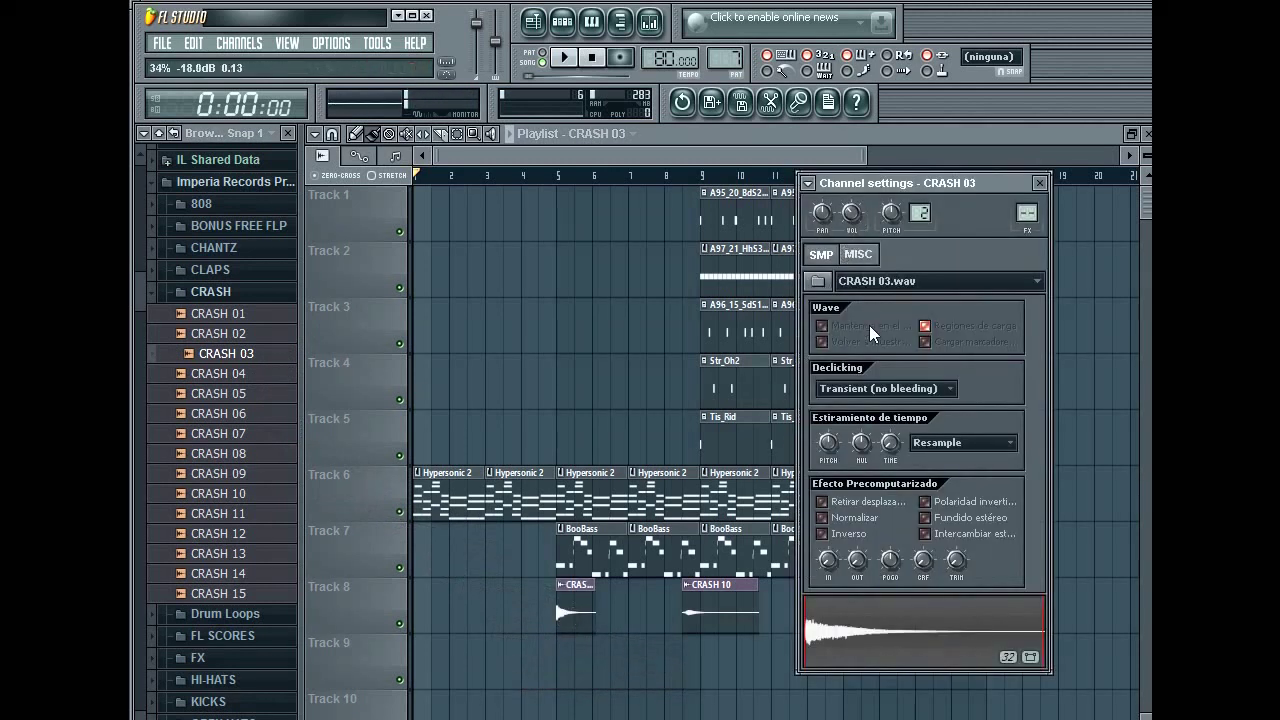
click(620, 20)
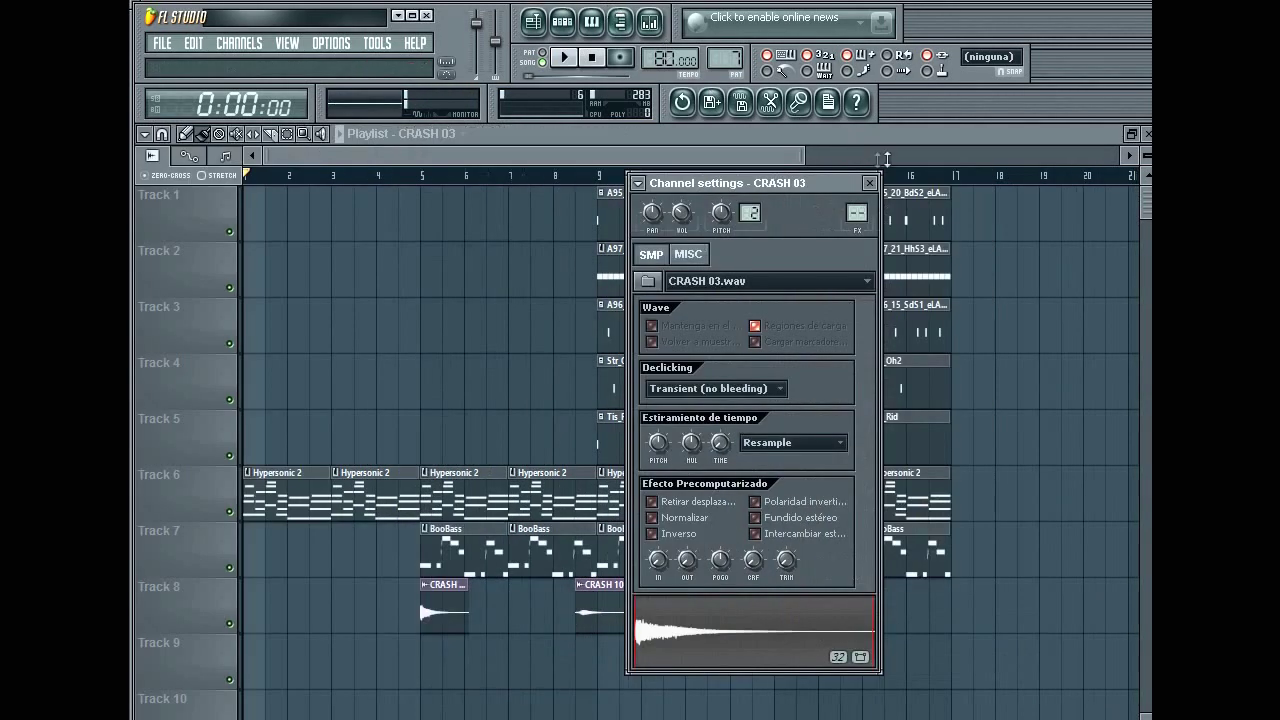
click(772, 174)
drag(806, 155, 733, 155)
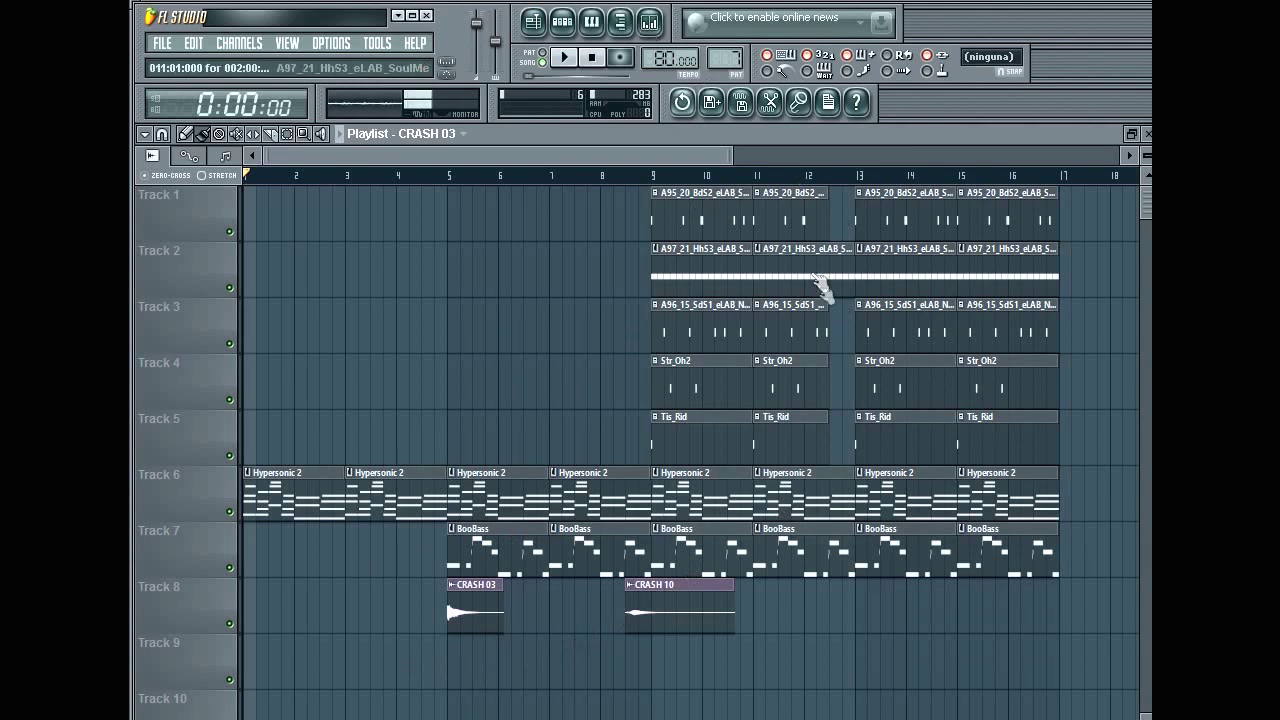
Open the sample browser, collapse its folders and expand the Efx folder of the Evergreen pack
click(620, 20)
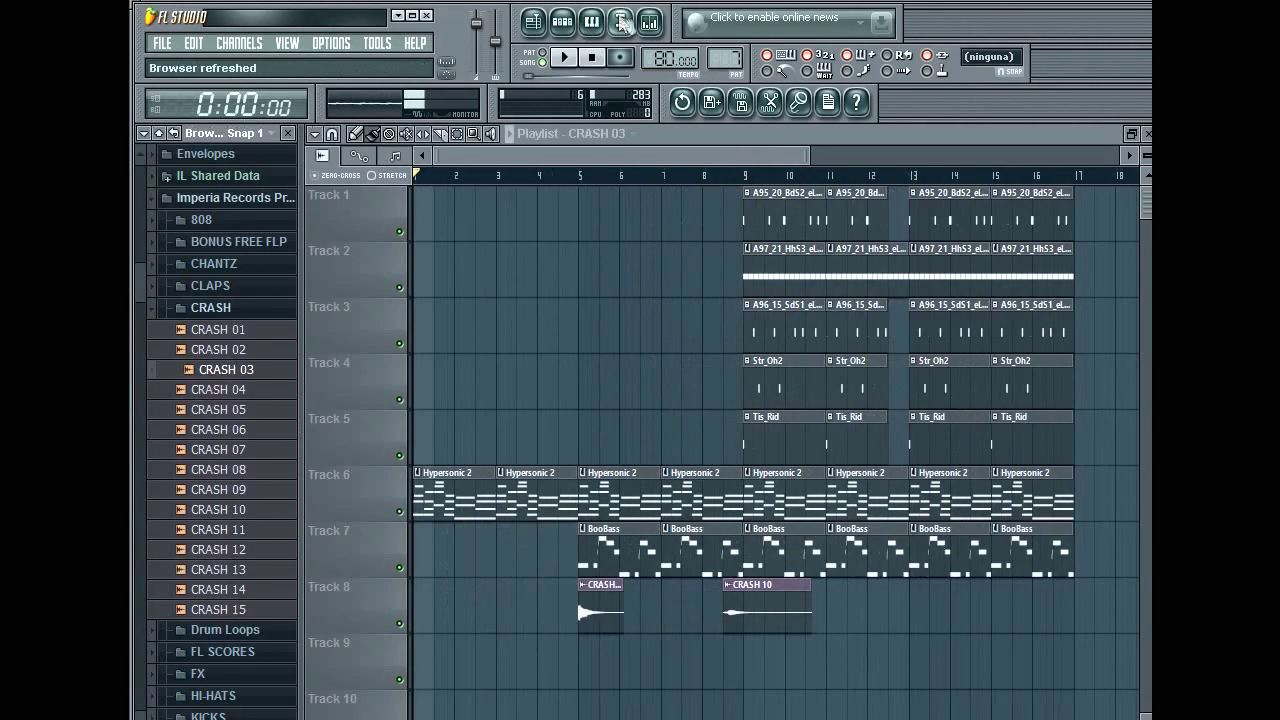
click(163, 138)
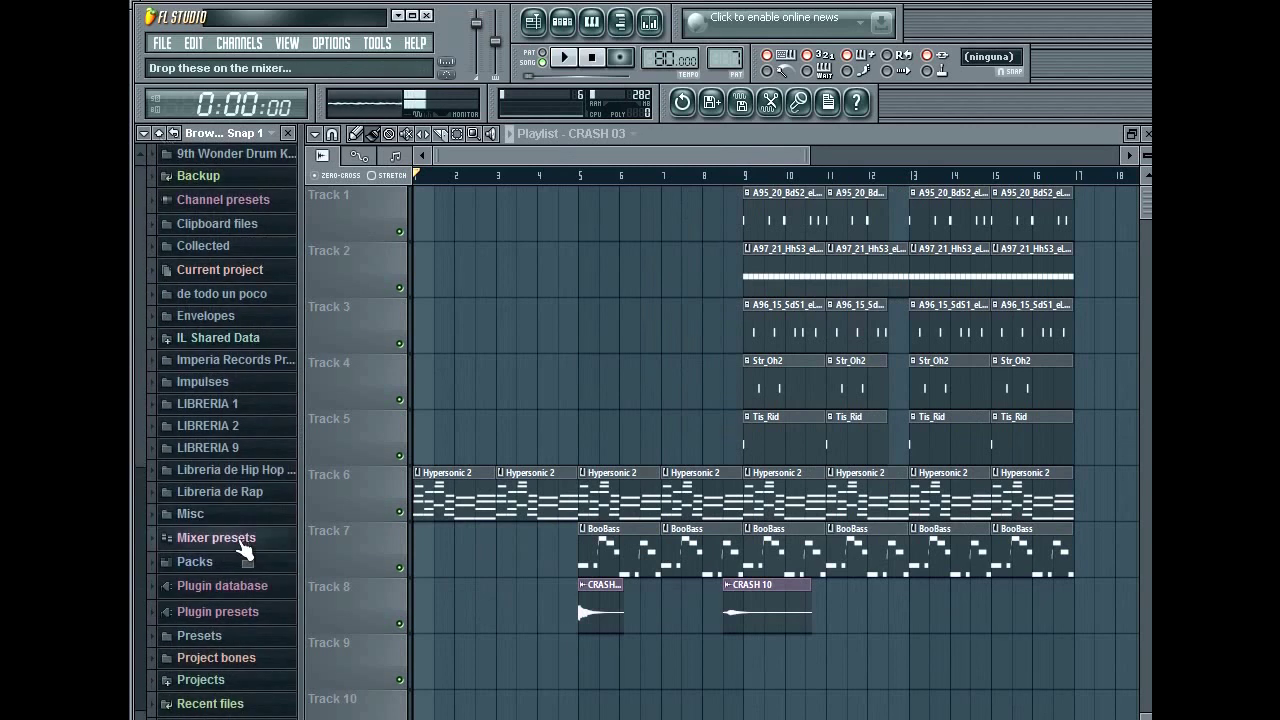
click(240, 558)
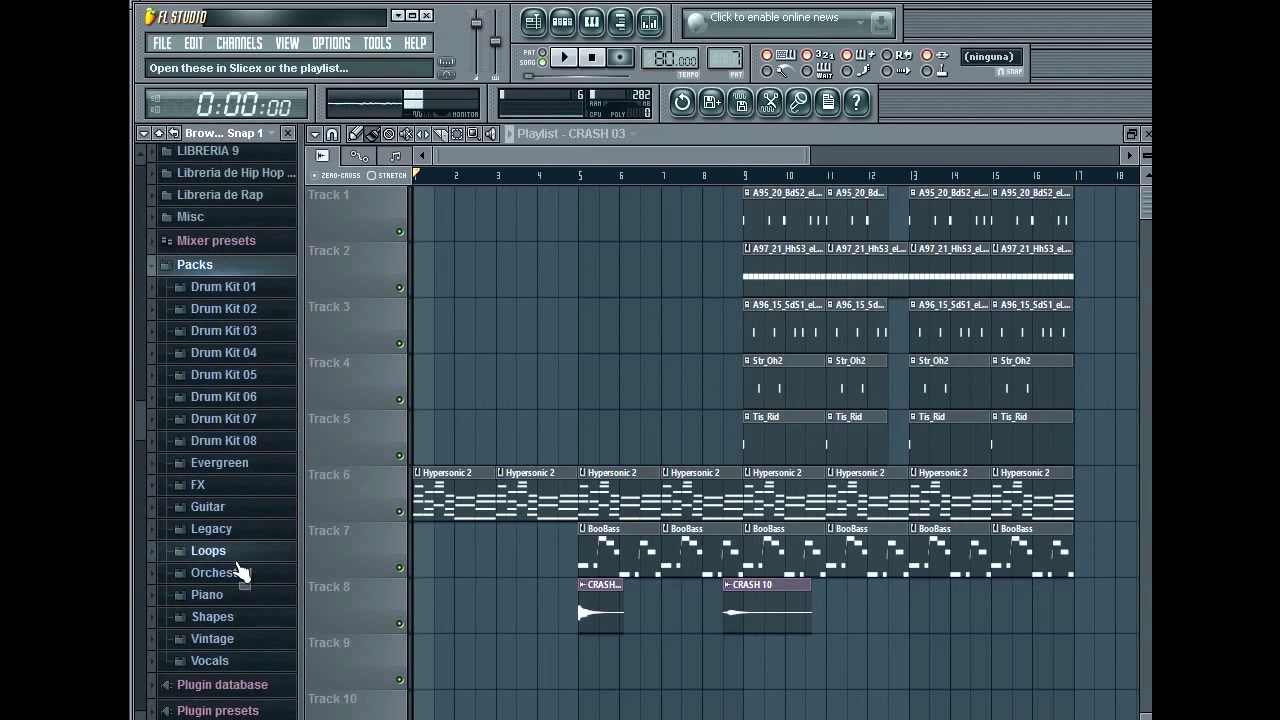
click(264, 463)
click(285, 486)
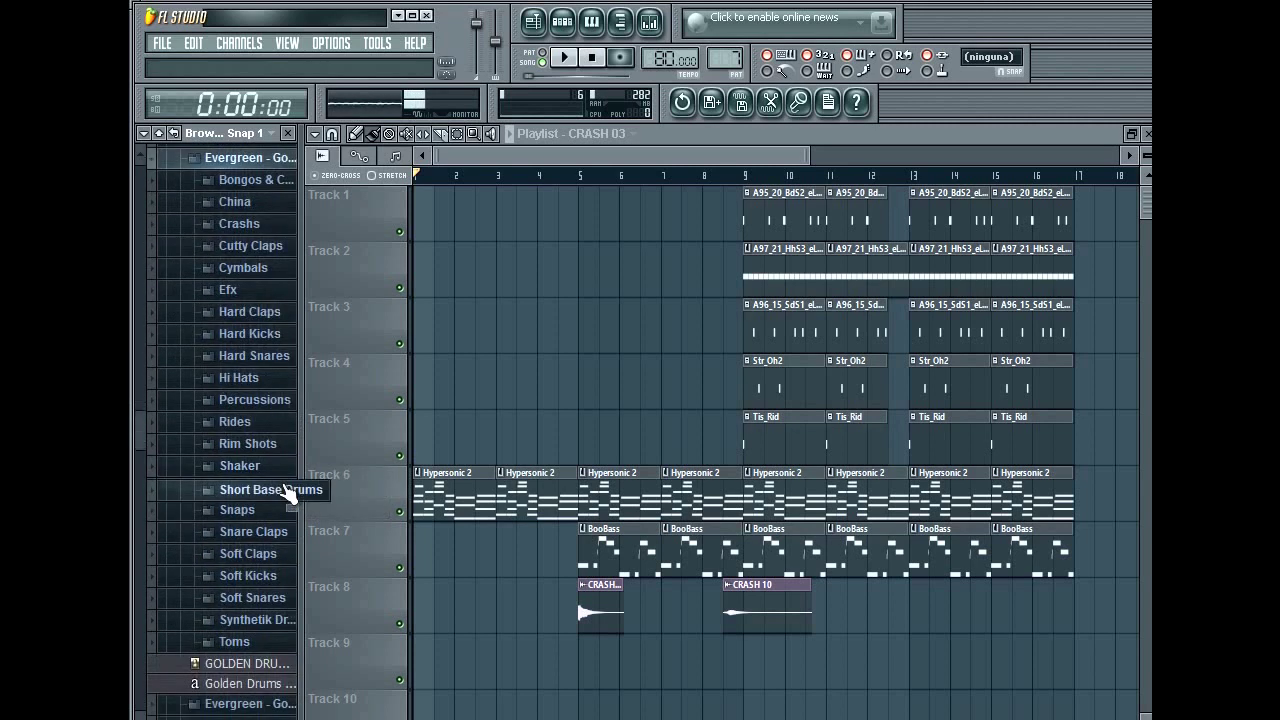
click(268, 286)
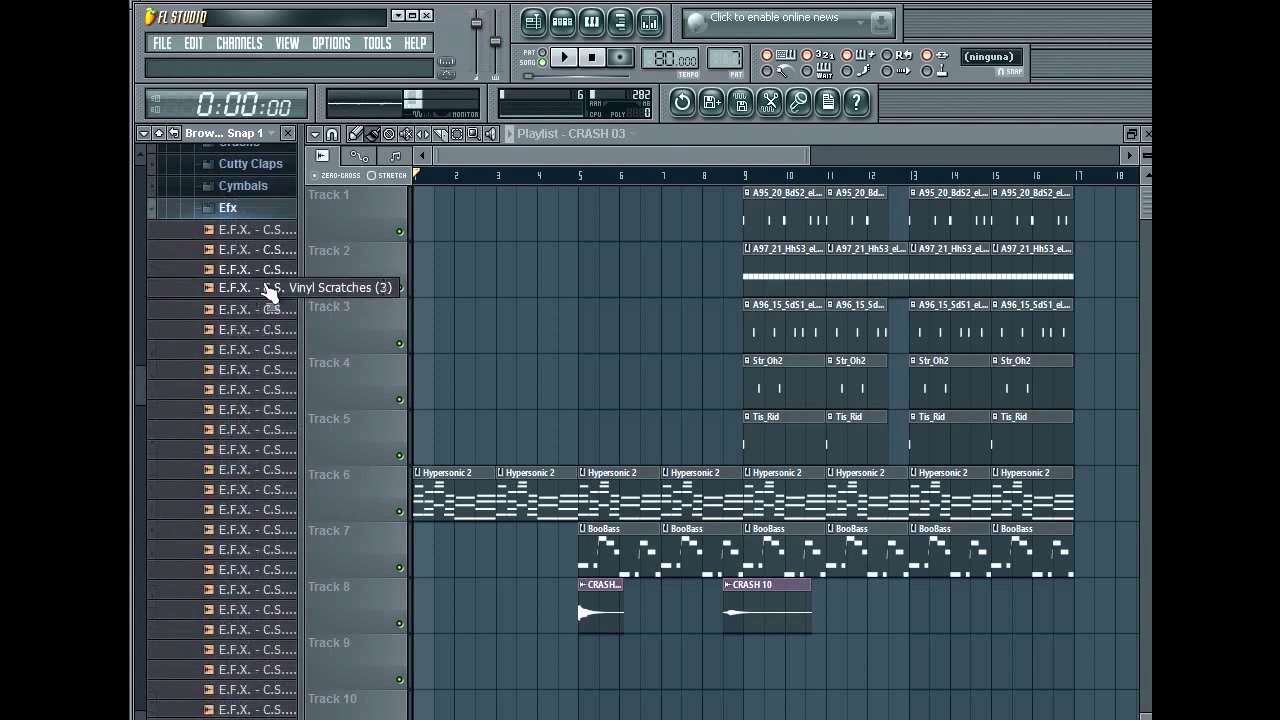
Audition the C.S. Vinyl Scratches samples around number 23 in the Efx folder
click(273, 599)
click(271, 616)
click(270, 636)
click(272, 615)
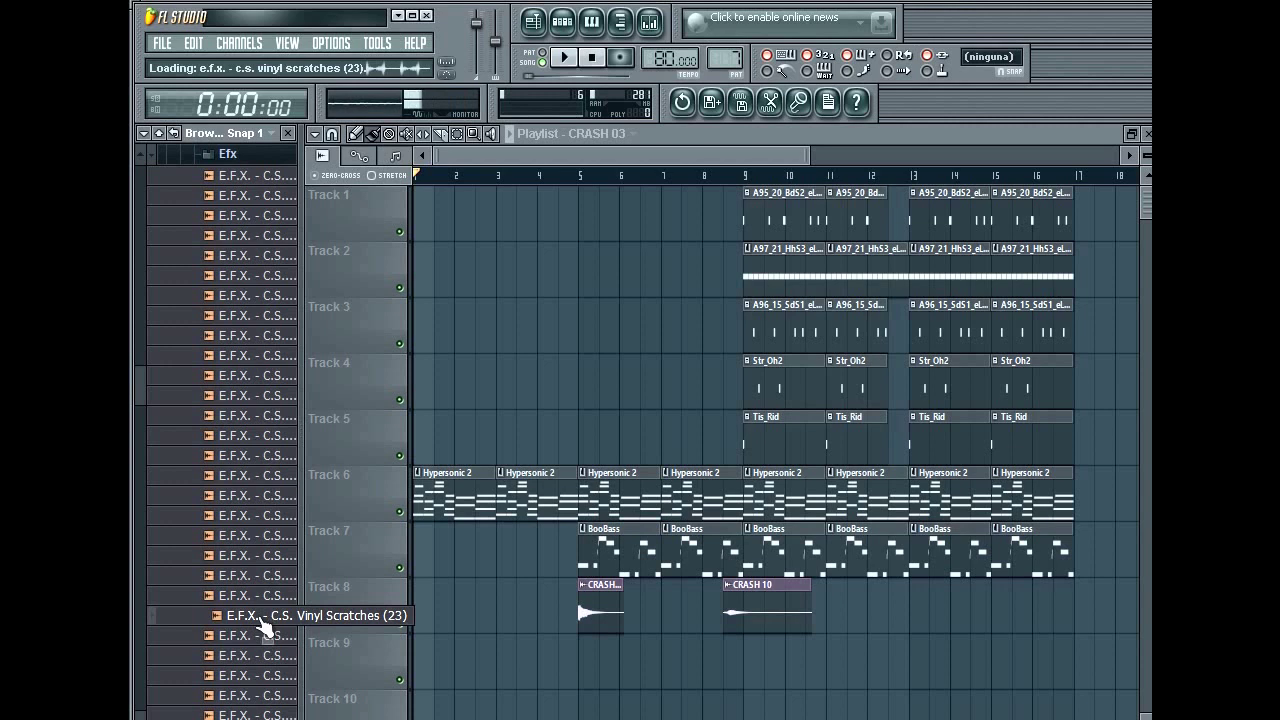
Place the C.S. Vinyl Scratches (23) sample on Track 8 in the gap before bar 13 and shift it to beat 4 of bar 12
drag(262, 625, 894, 614)
click(620, 21)
drag(265, 158, 516, 148)
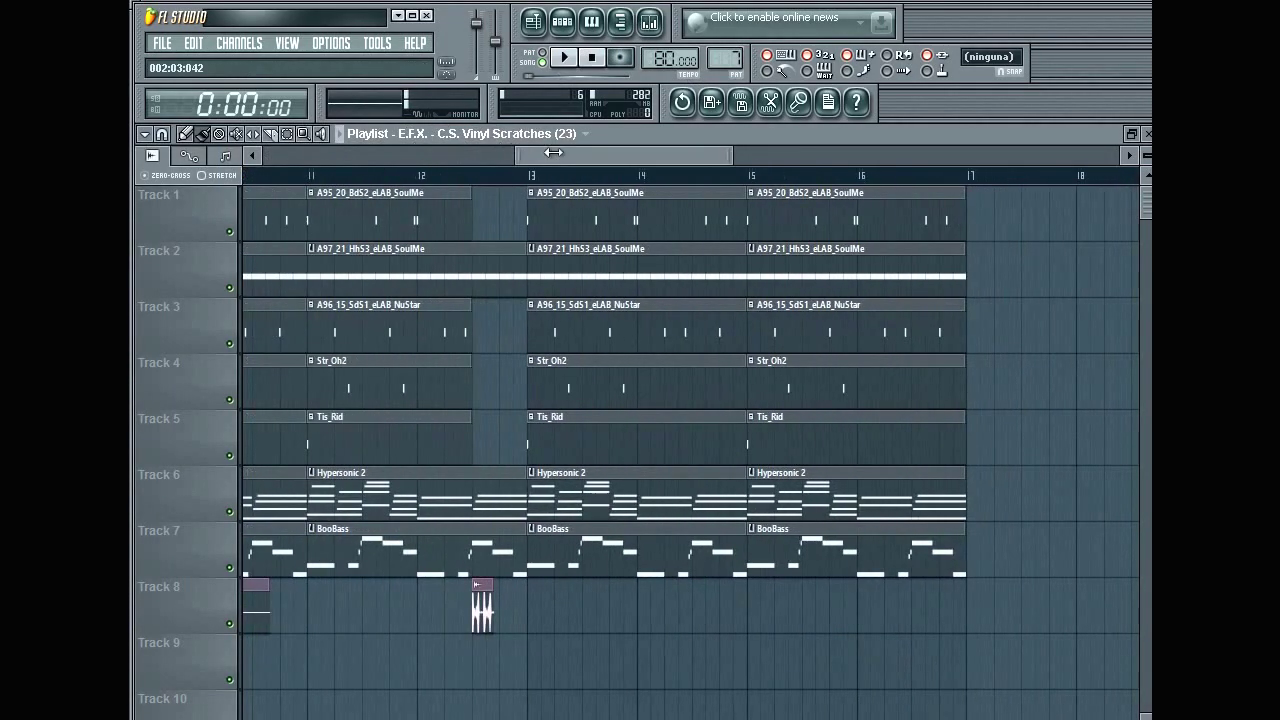
drag(730, 157, 625, 190)
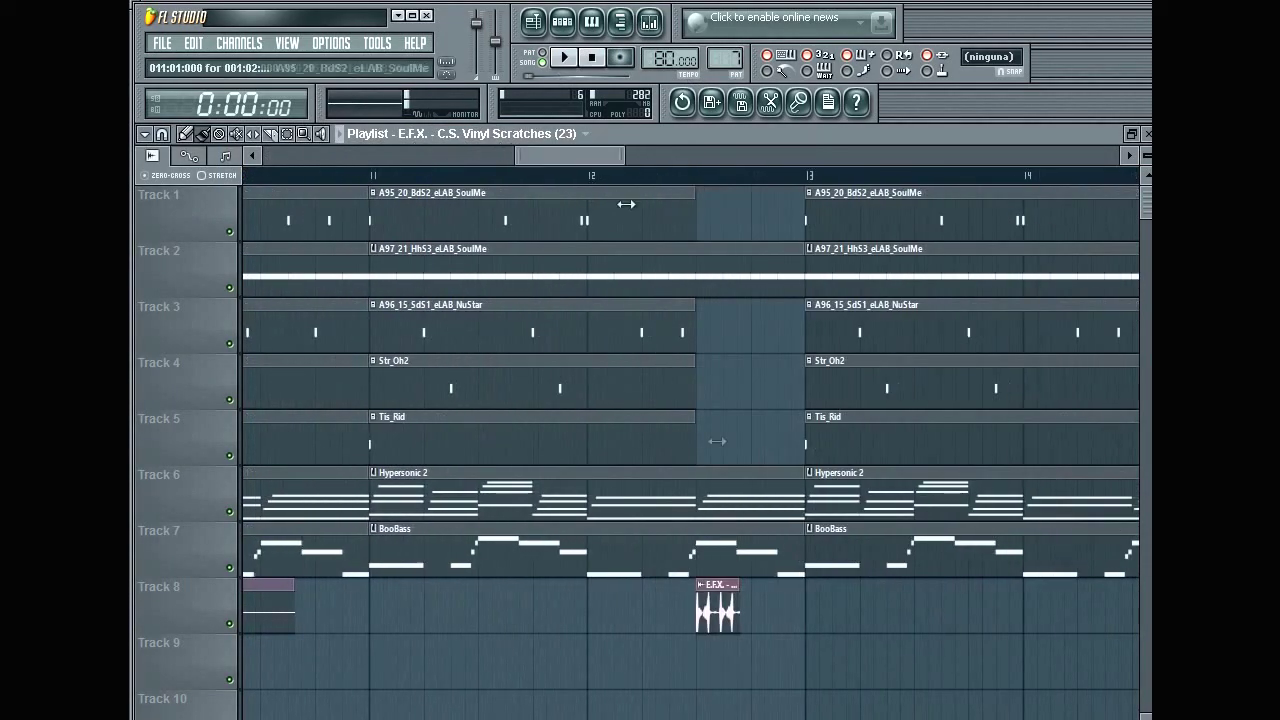
drag(726, 612, 781, 605)
double_click(783, 605)
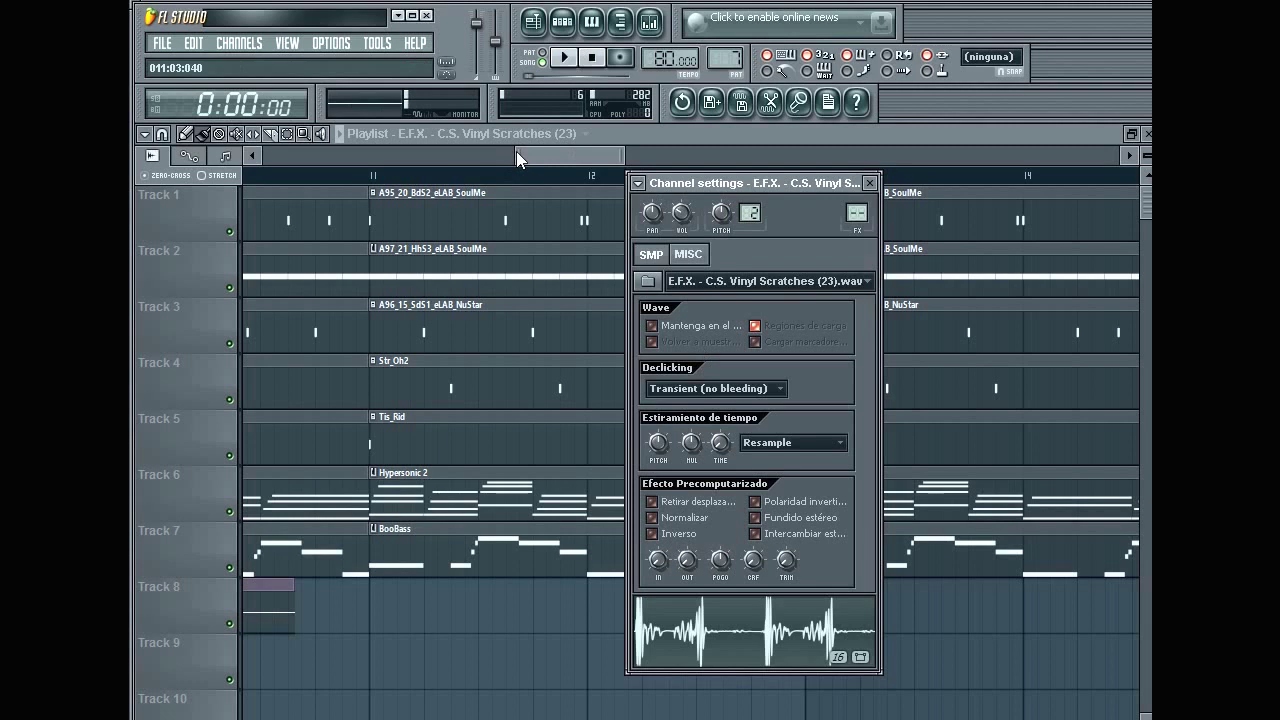
drag(516, 154, 162, 174)
drag(622, 154, 808, 155)
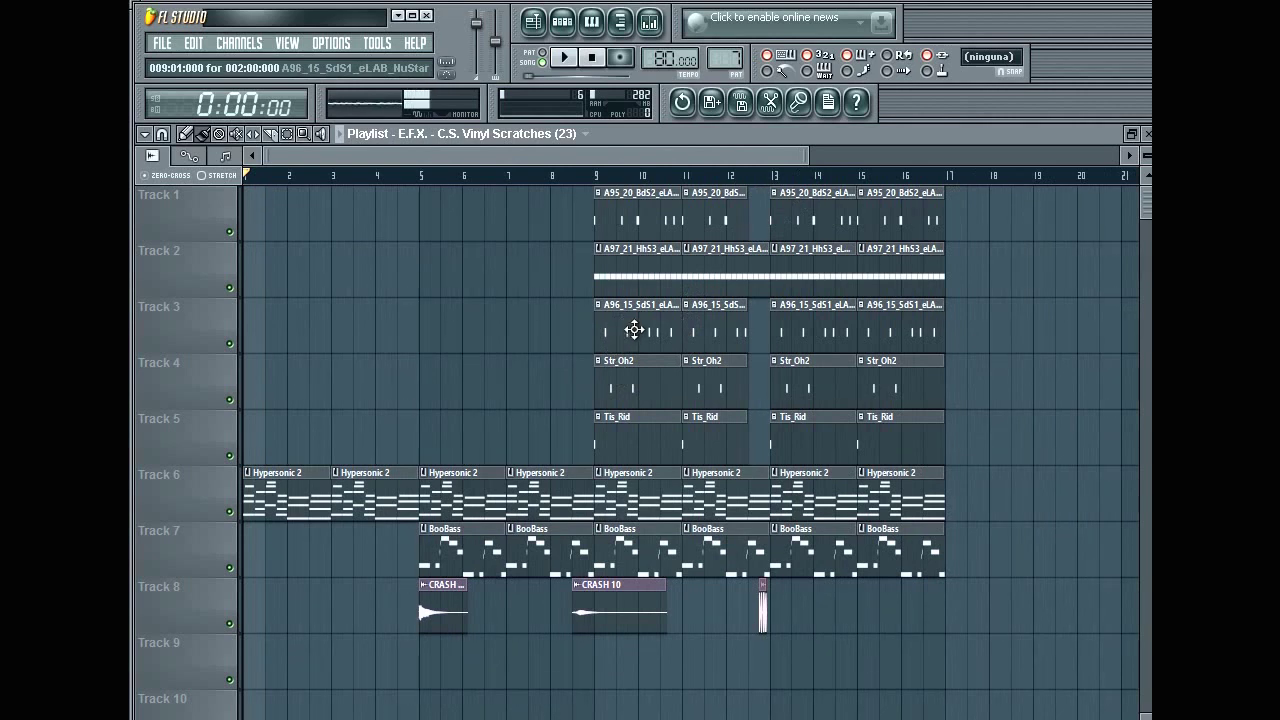
drag(644, 329, 554, 338)
right_click(554, 337)
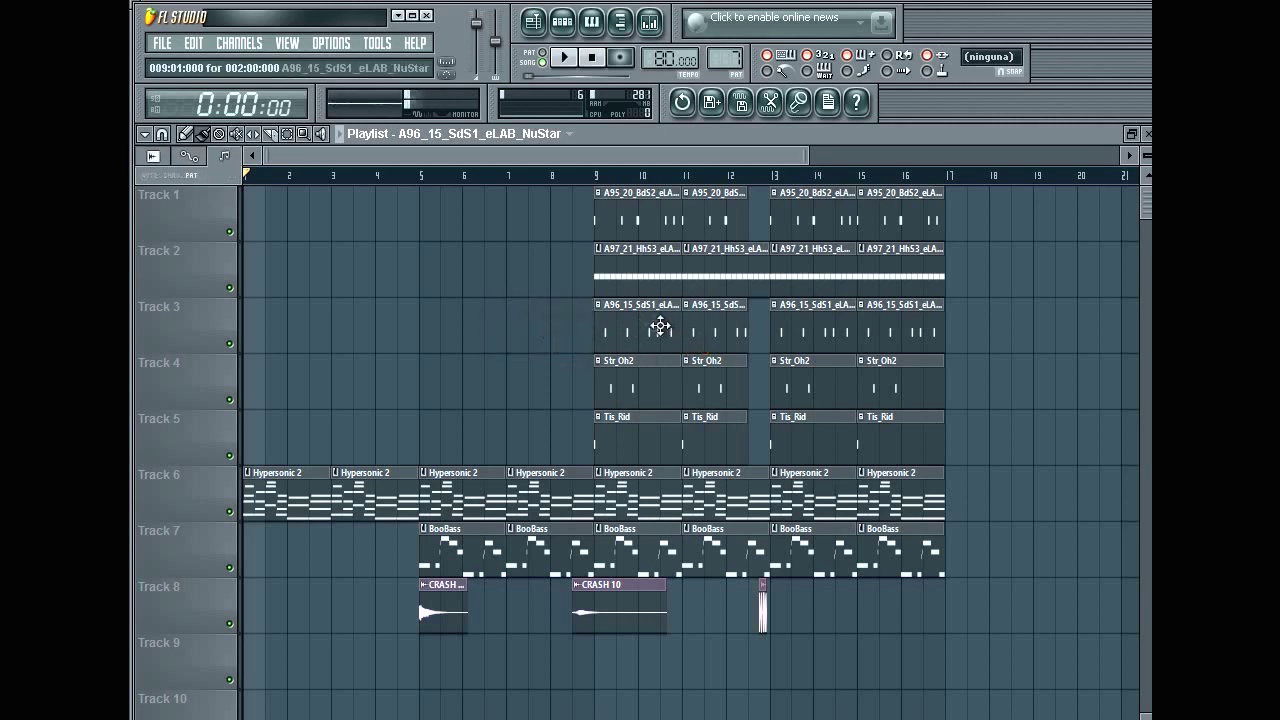
click(370, 320)
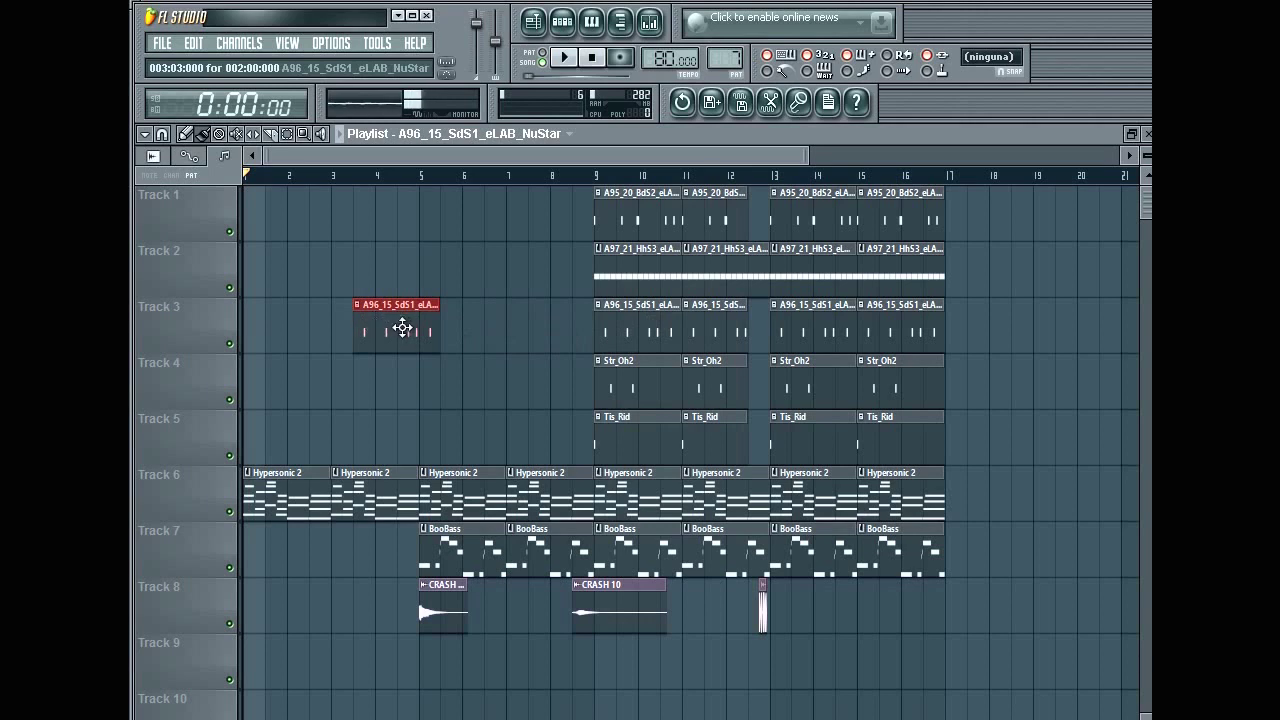
right_click(403, 326)
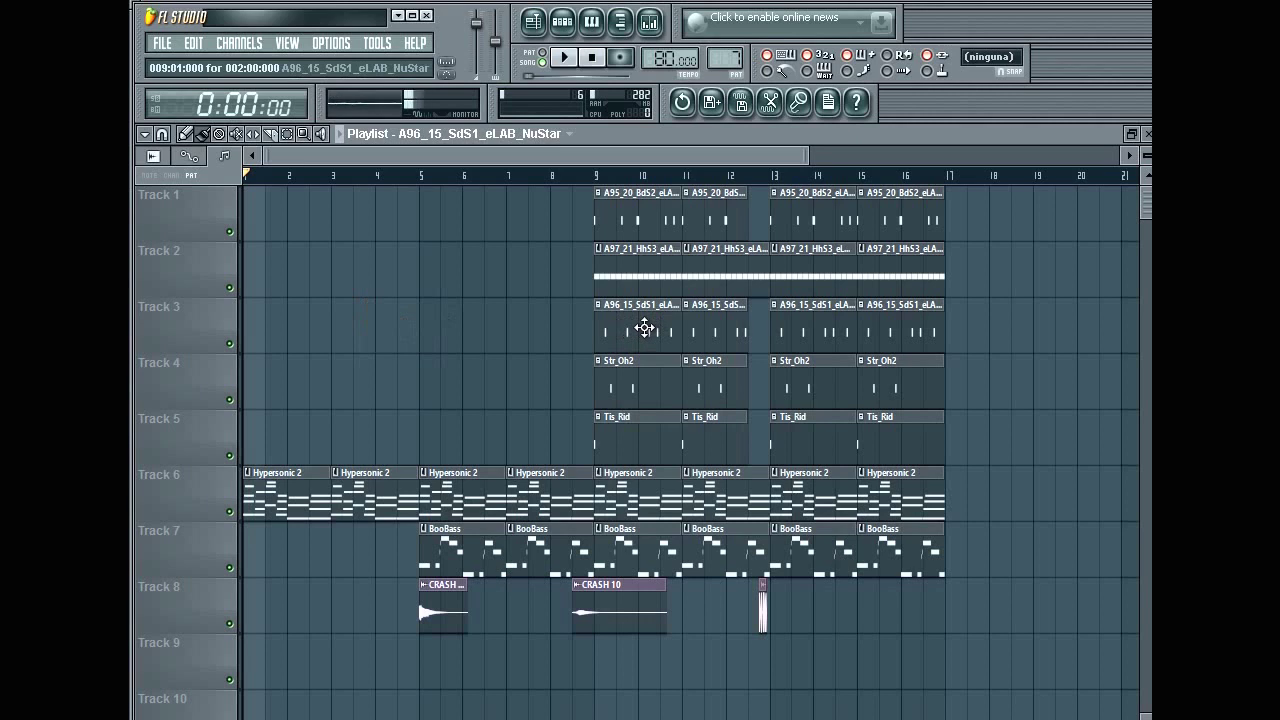
Add a snare clip on Track 3 trimmed to its last half bar before bar 9, and play the song
click(565, 338)
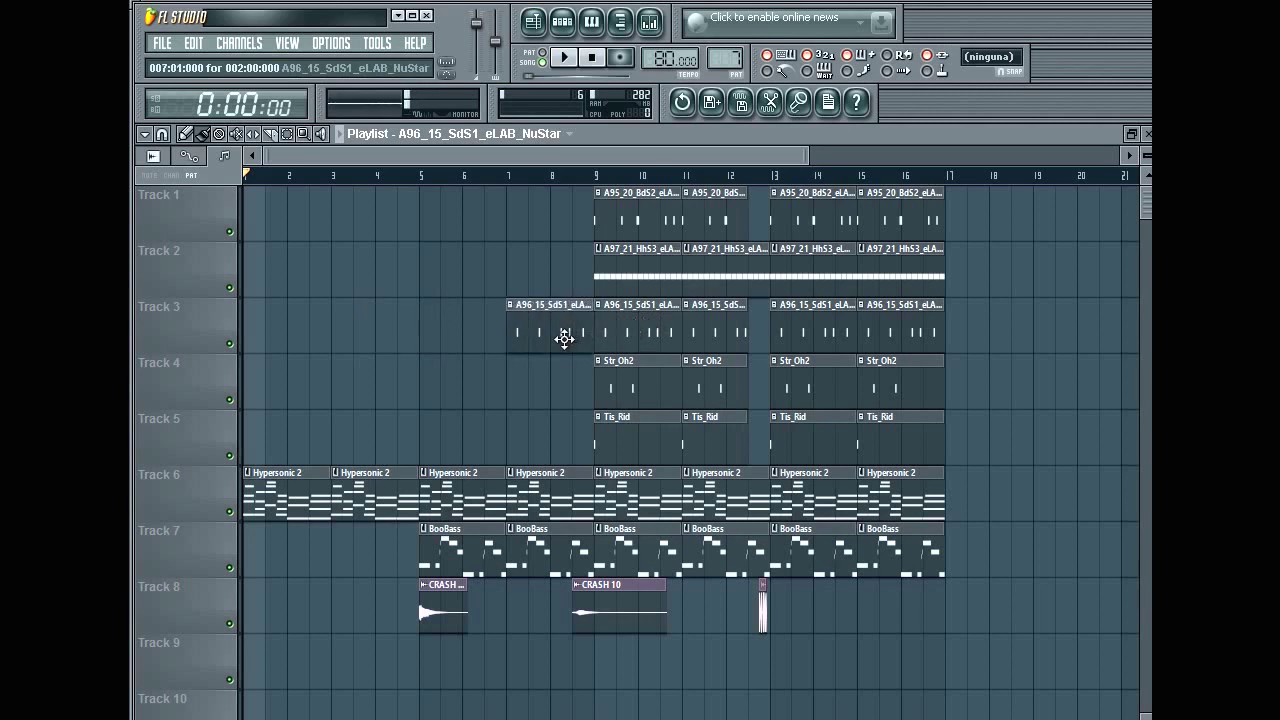
drag(513, 335, 571, 341)
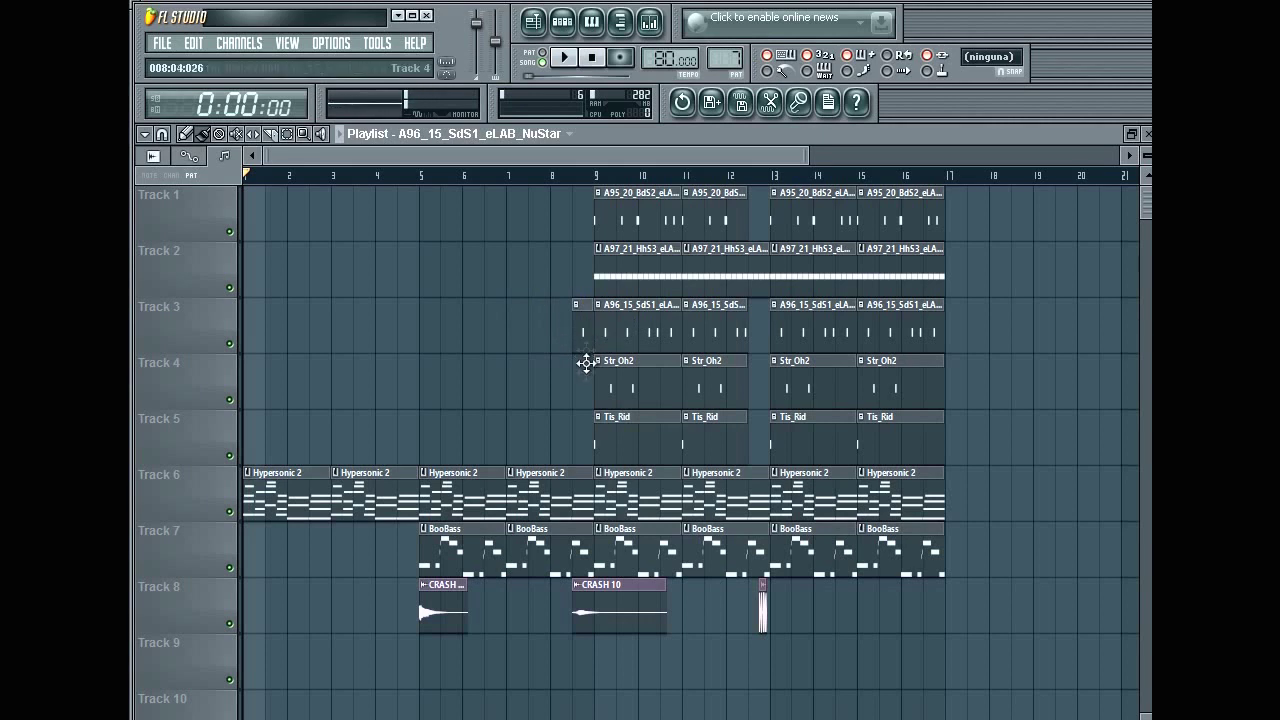
key(space)
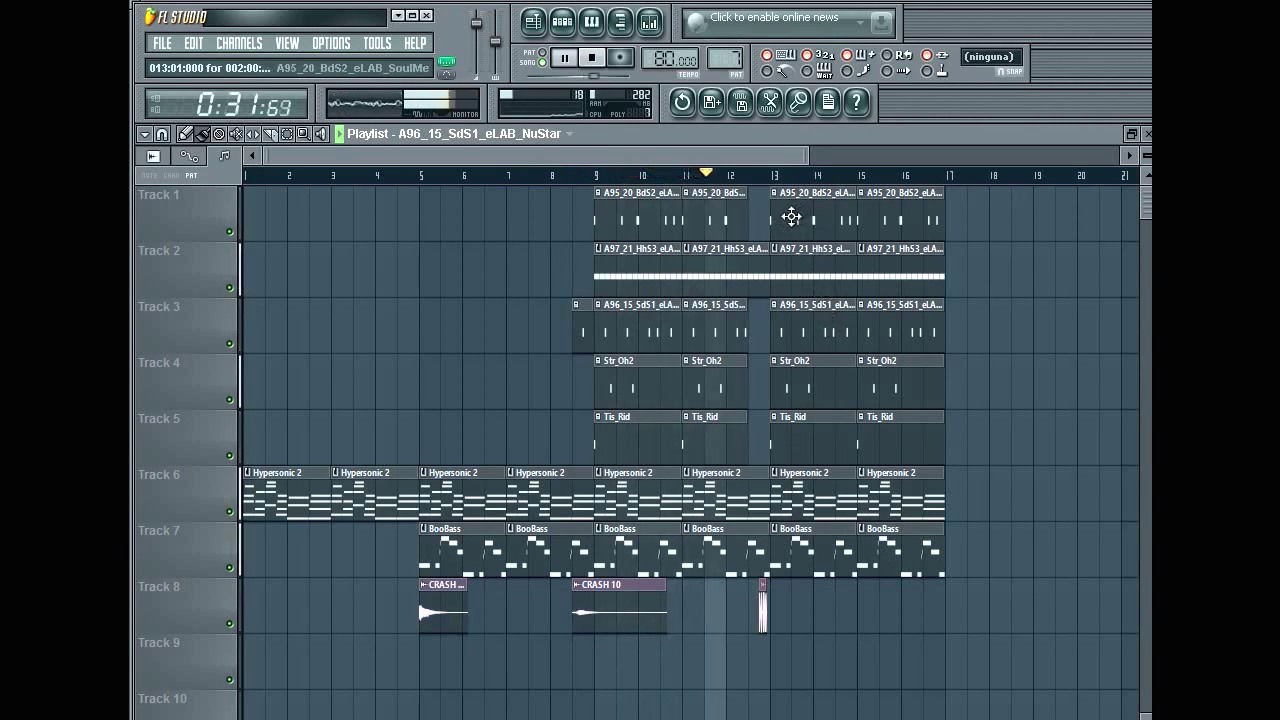
Duplicate the Track 1 to 7 clips between bars 13 and 17 to bar 17, and open the vinyl scratch channel settings
drag(791, 217, 945, 516)
key(ctrl+b)
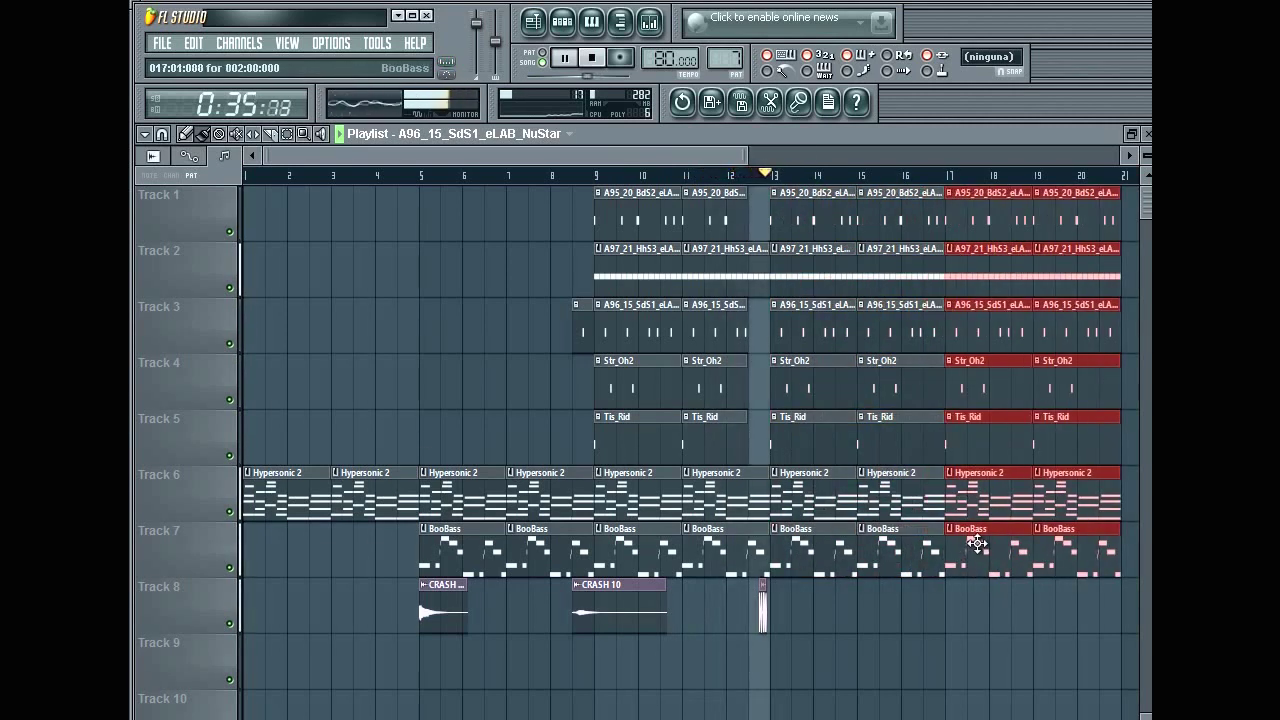
double_click(763, 606)
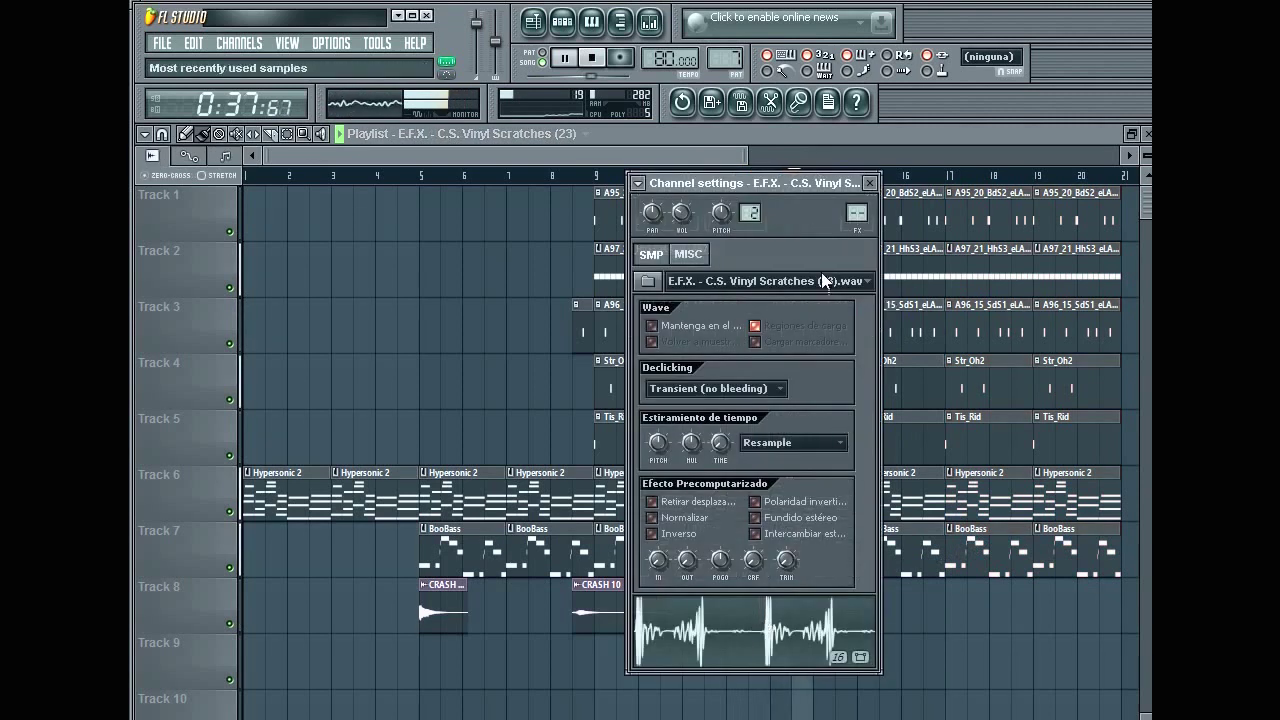
Trim the clips starting at bar 15 on Tracks 1 to 7 by half a bar
drag(598, 155, 748, 148)
drag(651, 232, 650, 553)
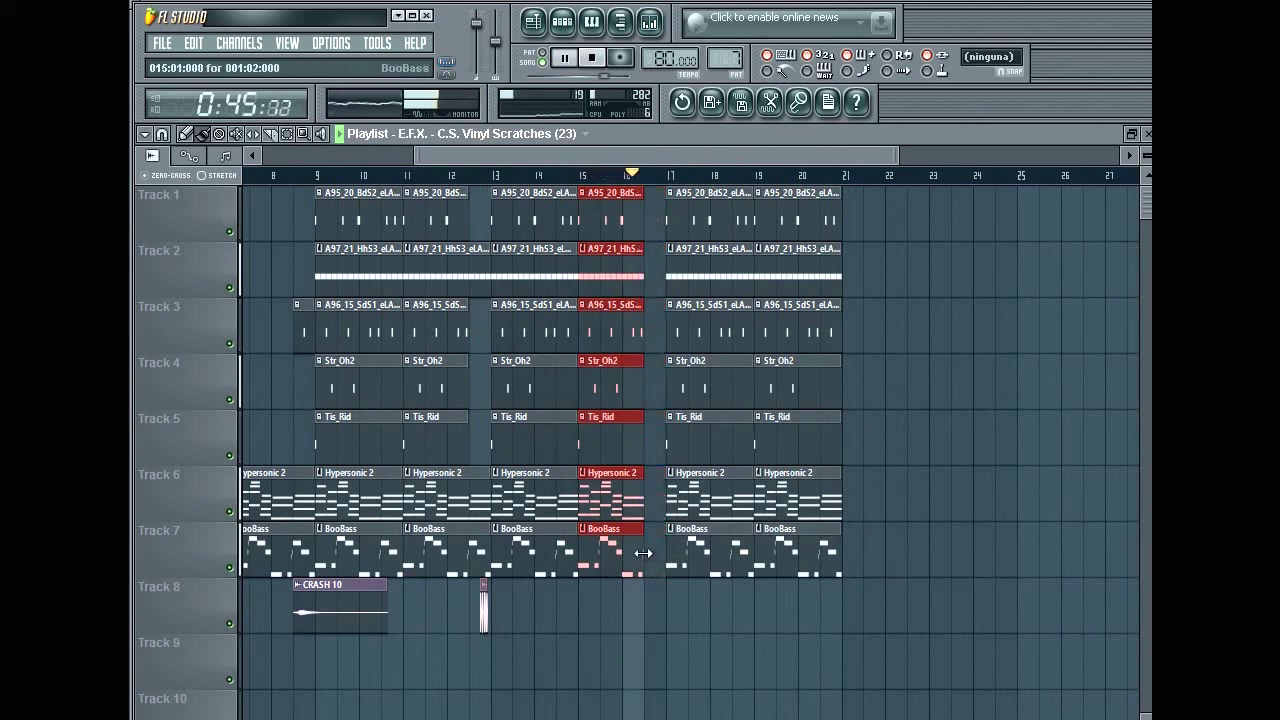
click(640, 553)
Extend the trimmed Hypersonic 2 clip on Track 6 back to bar 17 and replay the song from bar 16
key(space)
click(624, 175)
key(space)
key(space)
drag(642, 486, 661, 483)
key(space)
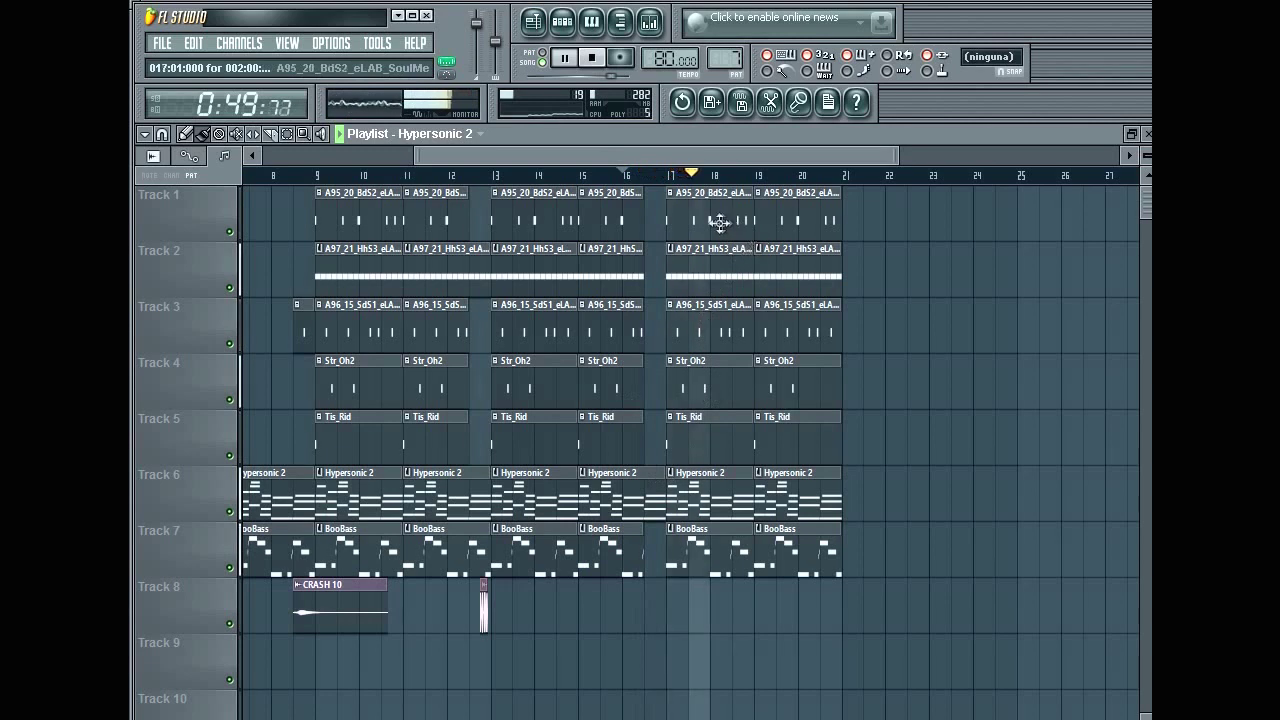
Duplicate the Track 1 to 7 clips between bars 17 and 21 to bar 21
drag(666, 188, 851, 580)
drag(716, 572, 698, 545)
key(ctrl+b)
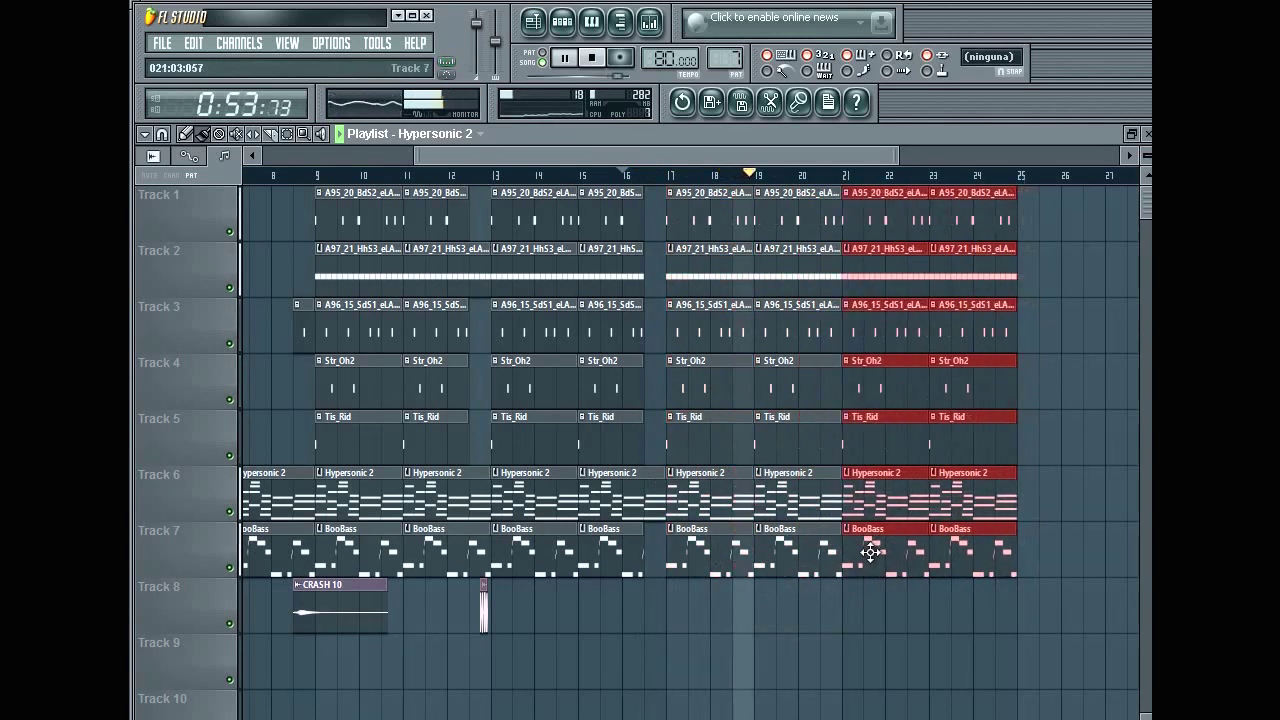
Delete the kick, hi-hat, snare and Str_Oh2 clips at bar 21, and select all clips starting at bar 23
right_click(859, 210)
drag(834, 156, 871, 156)
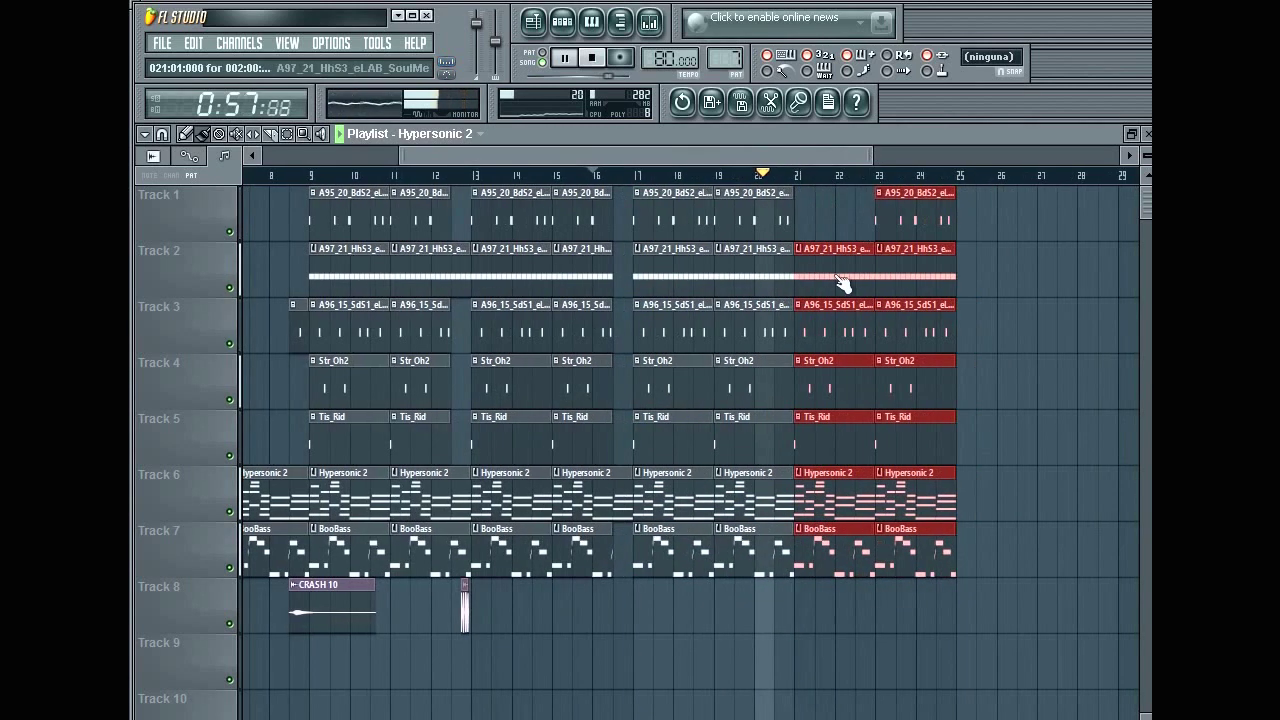
right_click(827, 283)
right_click(810, 328)
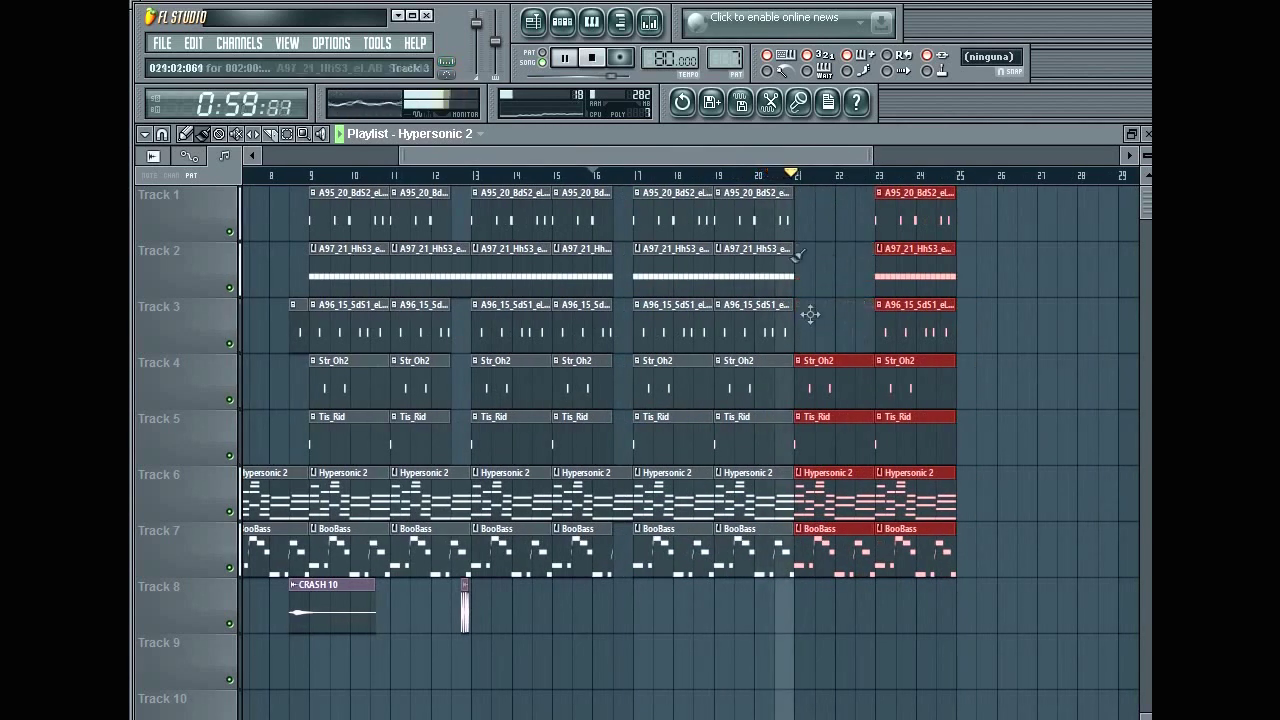
drag(870, 158, 962, 166)
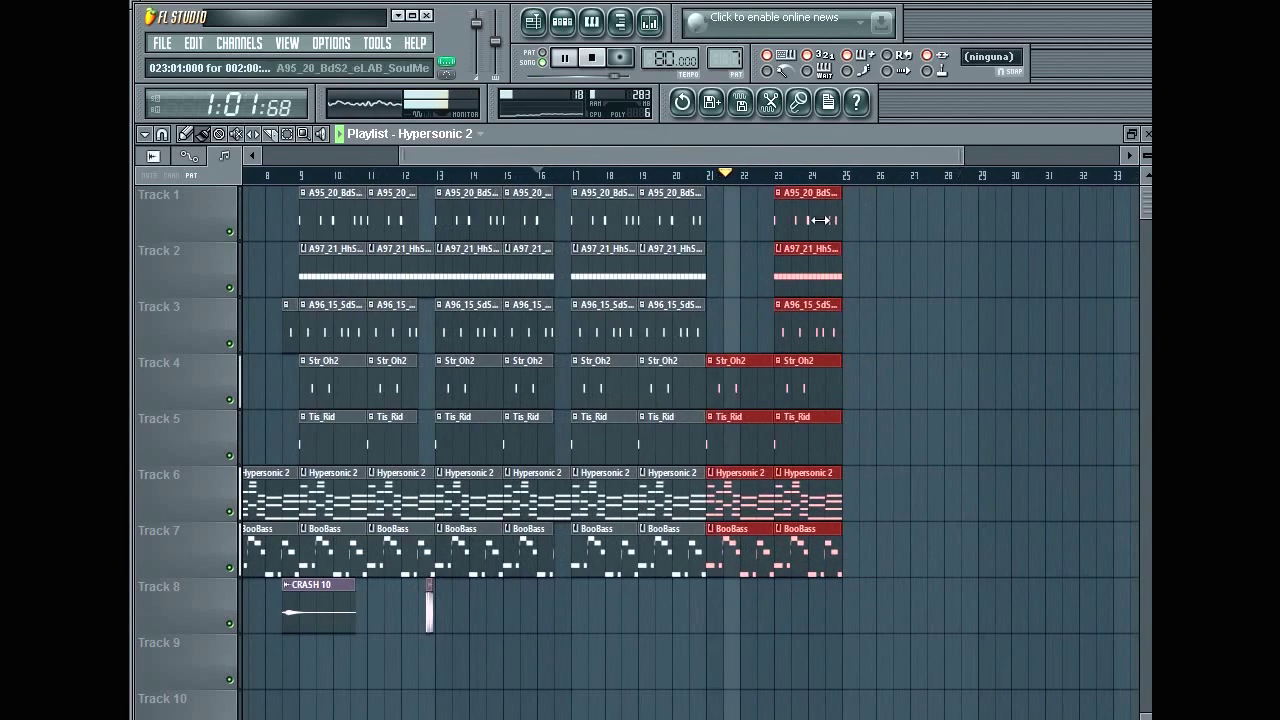
drag(806, 227, 814, 560)
right_click(746, 391)
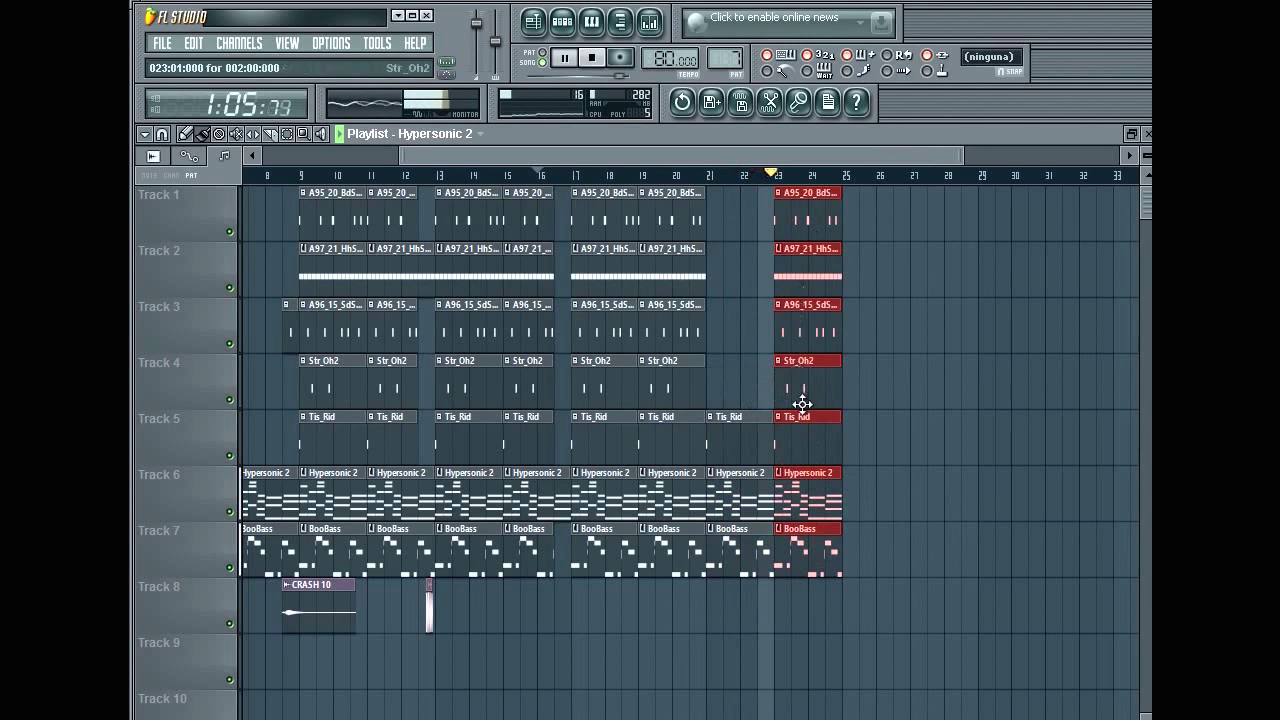
Duplicate the bar 23 clips on Tracks 1 to 7 to bar 25, and duplicate the resulting four-bar block to bar 27
key(ctrl+b)
drag(929, 157, 1048, 157)
drag(709, 214, 768, 565)
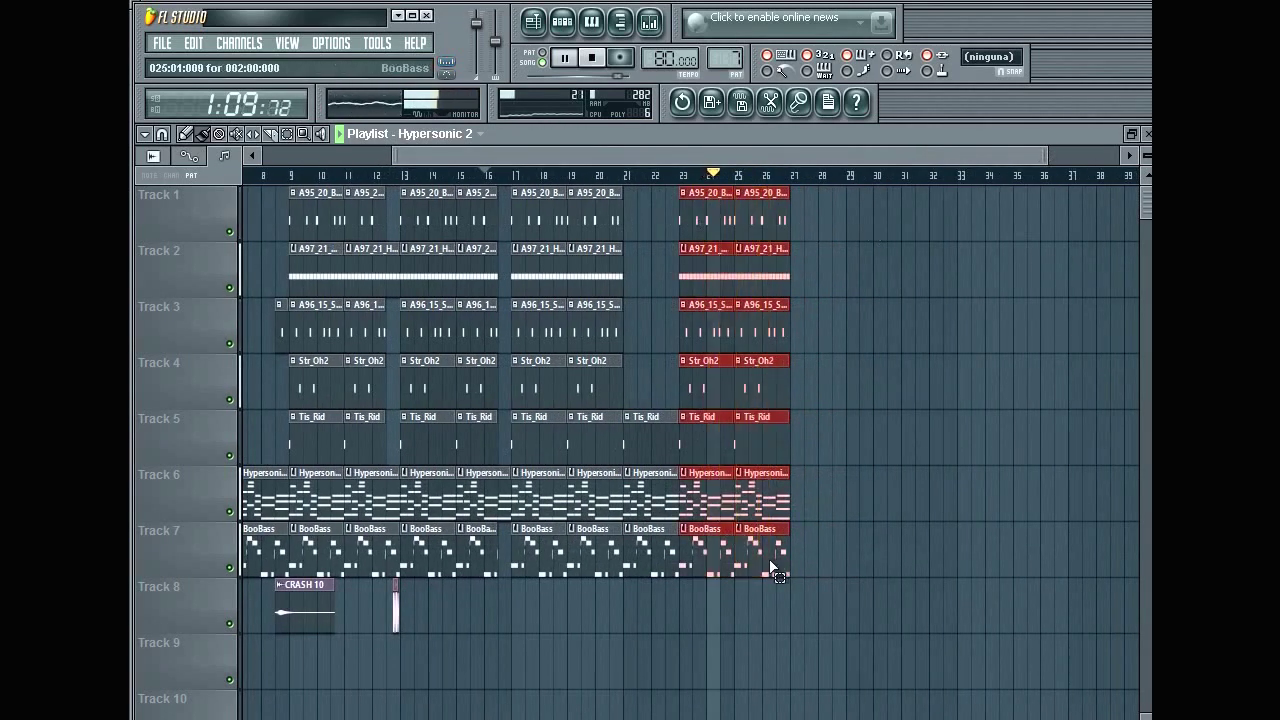
drag(388, 157, 312, 165)
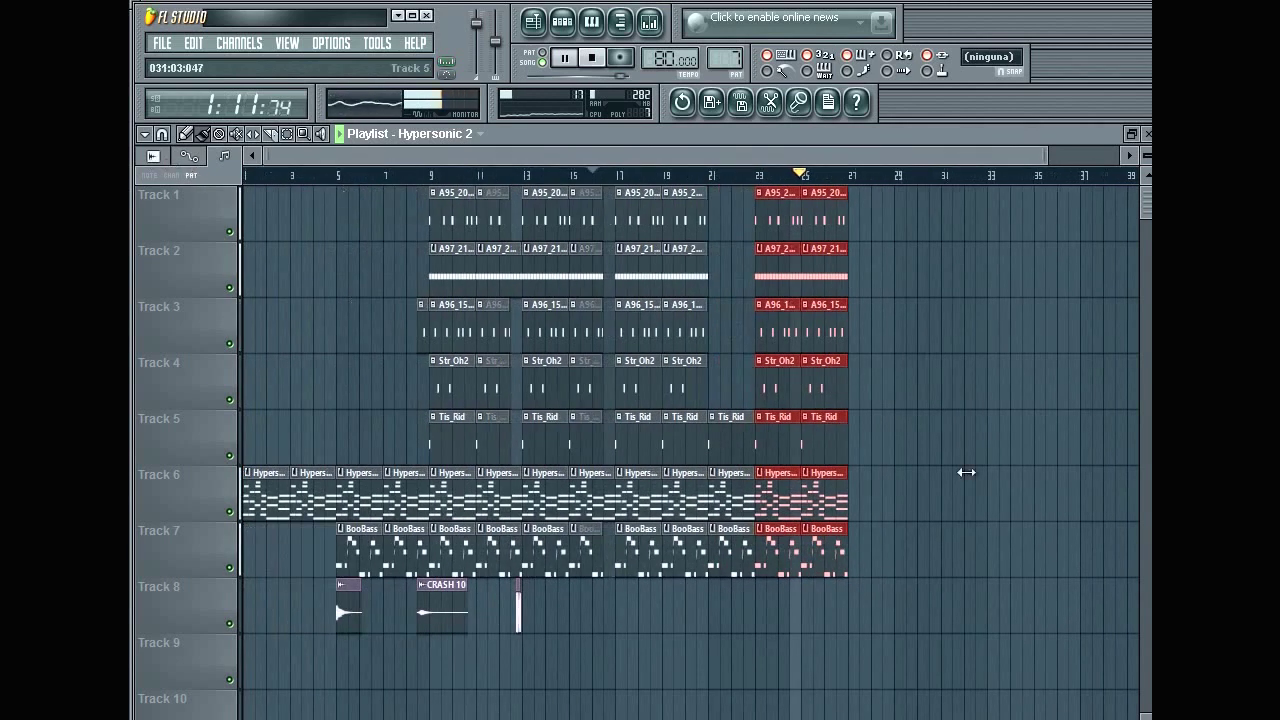
key(ctrl+b)
drag(887, 497, 877, 497)
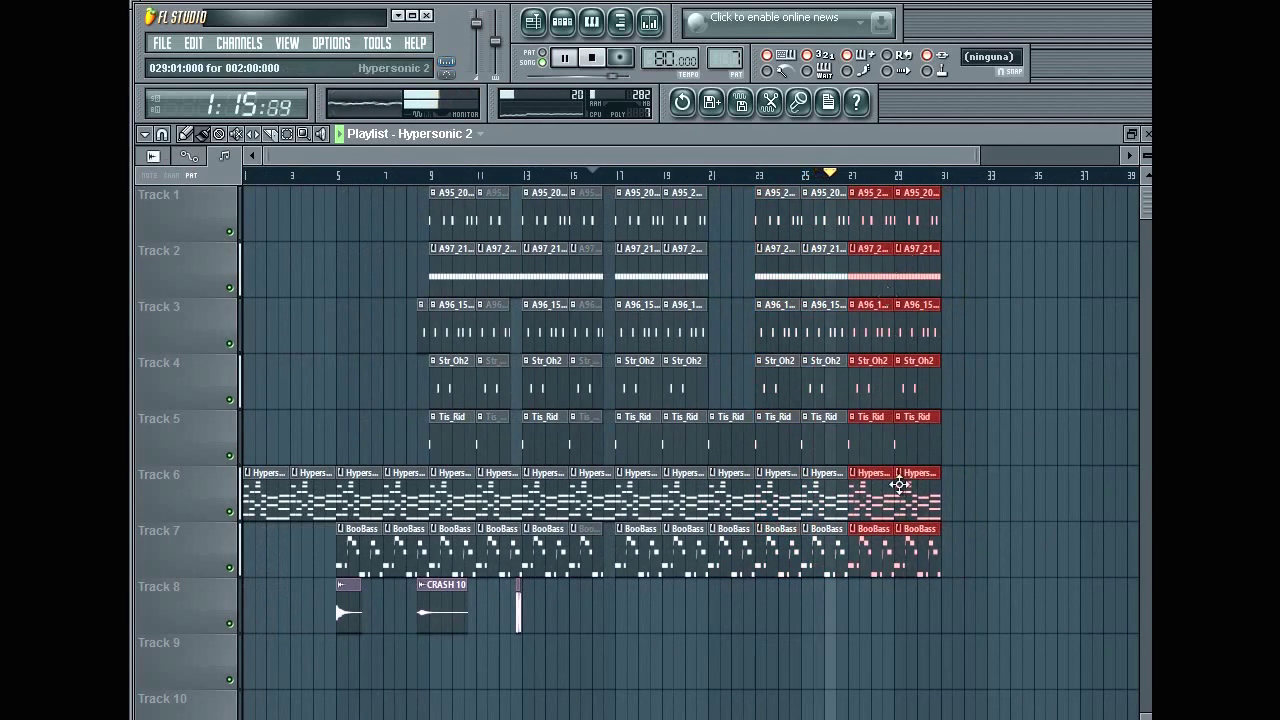
Delete the hi-hat and BooBass clips at bars 27 and 29, and copy CRASH 10 on Track 8 to half a bar before bar 31
right_click(874, 551)
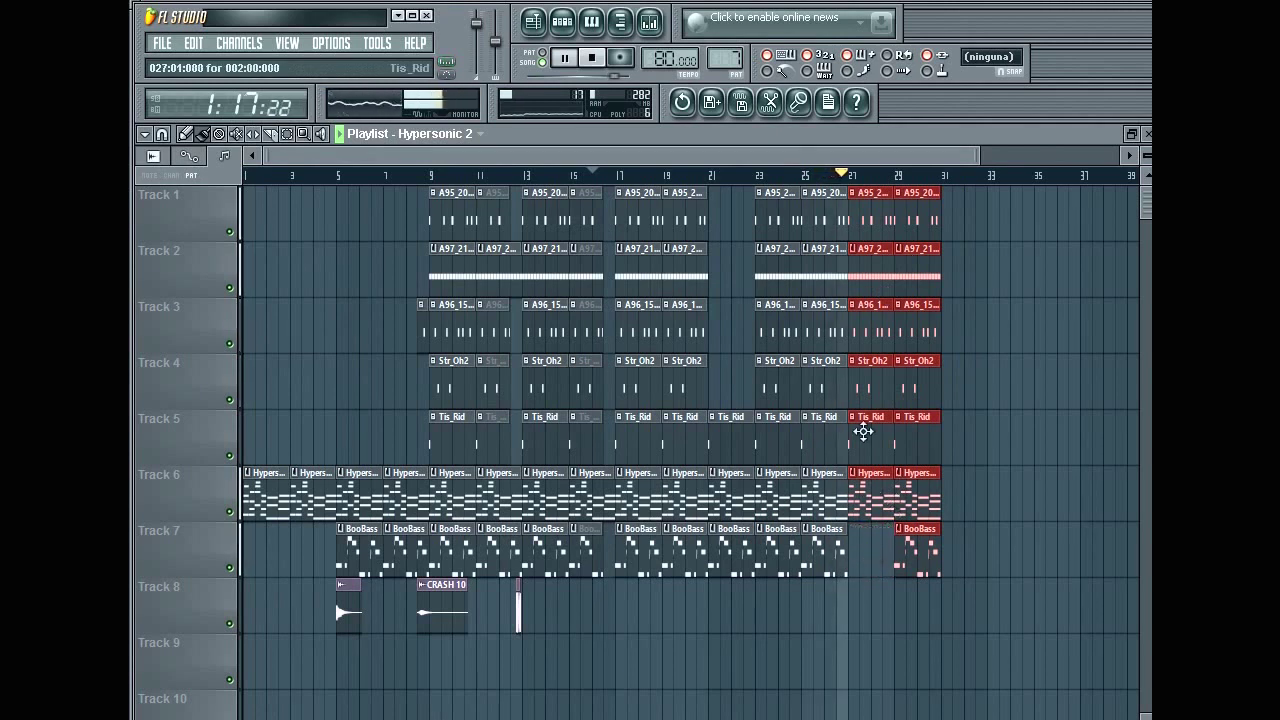
right_click(862, 280)
right_click(918, 284)
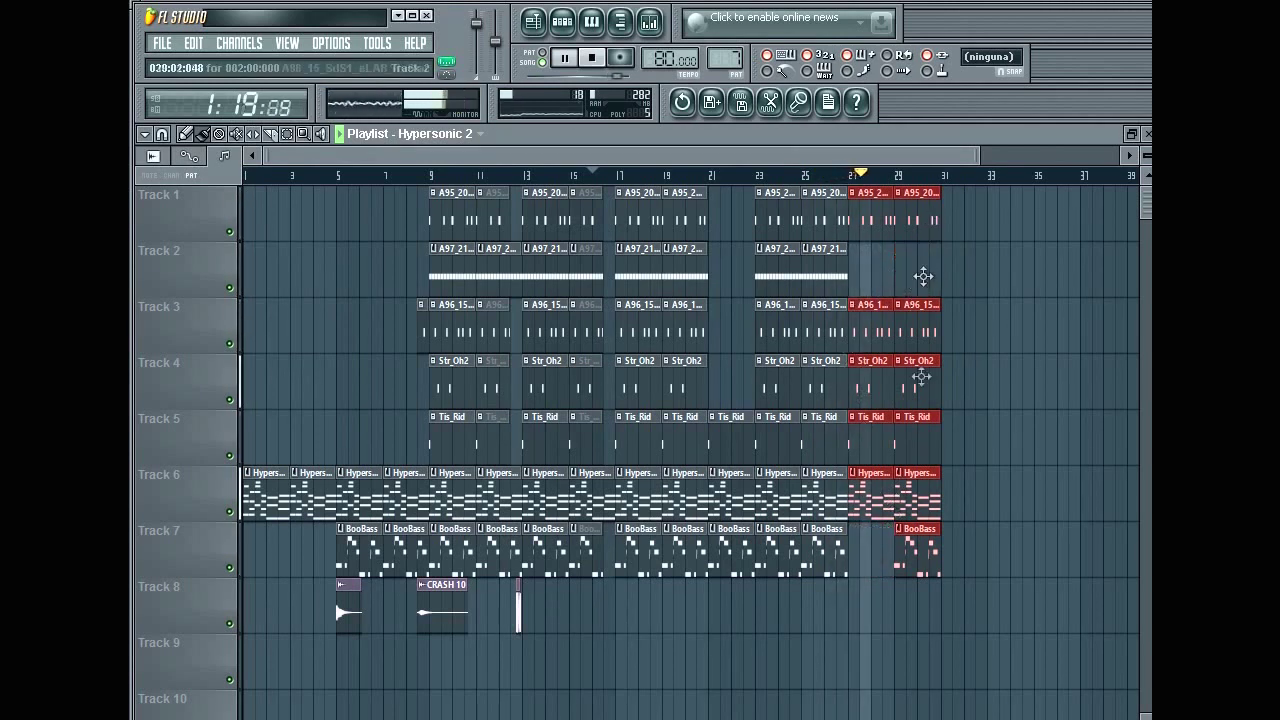
right_click(918, 545)
drag(462, 606, 974, 608)
Copy the kick, snare, Str_Oh2, Tis_Rid and Hypersonic 2 clips from bar 27 to bar 31, and add two BooBass clips there
drag(861, 220, 959, 480)
mouse_move(872, 506)
mouse_down()
mouse_move(994, 502)
mouse_move(965, 512)
mouse_move(1012, 549)
mouse_up()
click(843, 562)
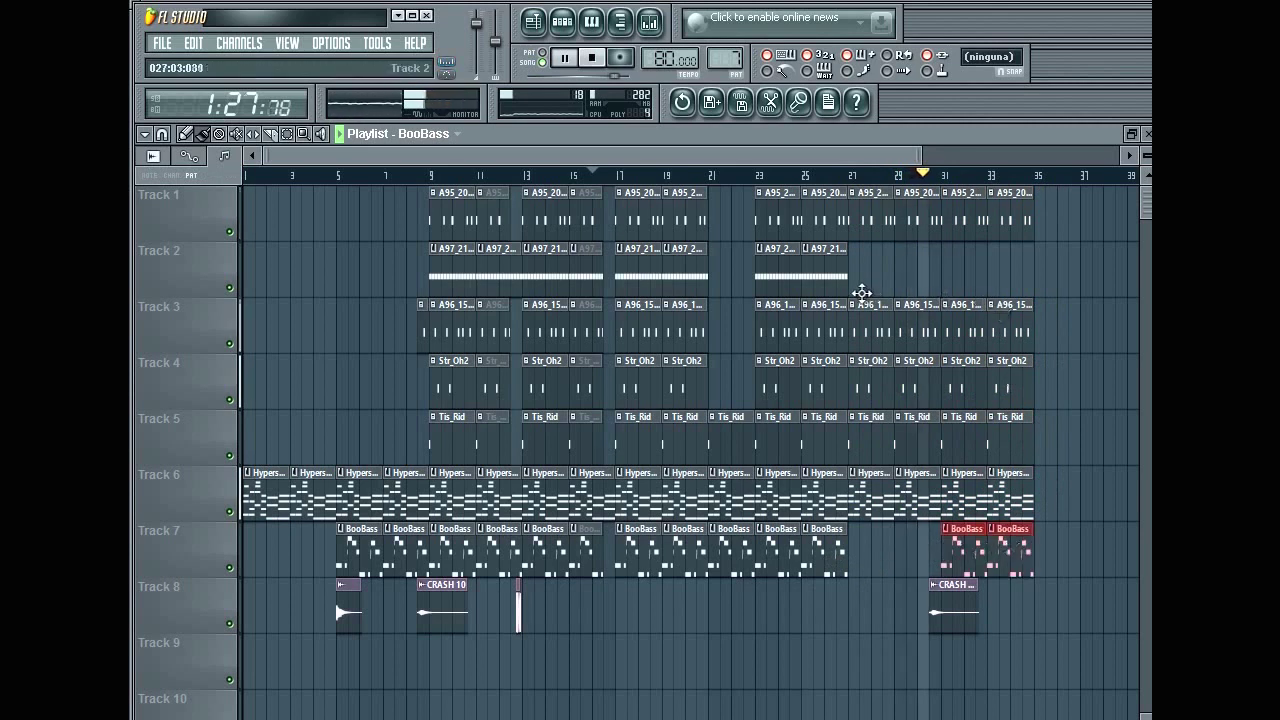
Add two A97_21_HhS3 hi-hat clips on Track 2 at bars 31 and 33, and duplicate the four-bar block on Tracks 1 to 7 to bar 35
click(831, 276)
click(945, 272)
drag(979, 270, 1005, 272)
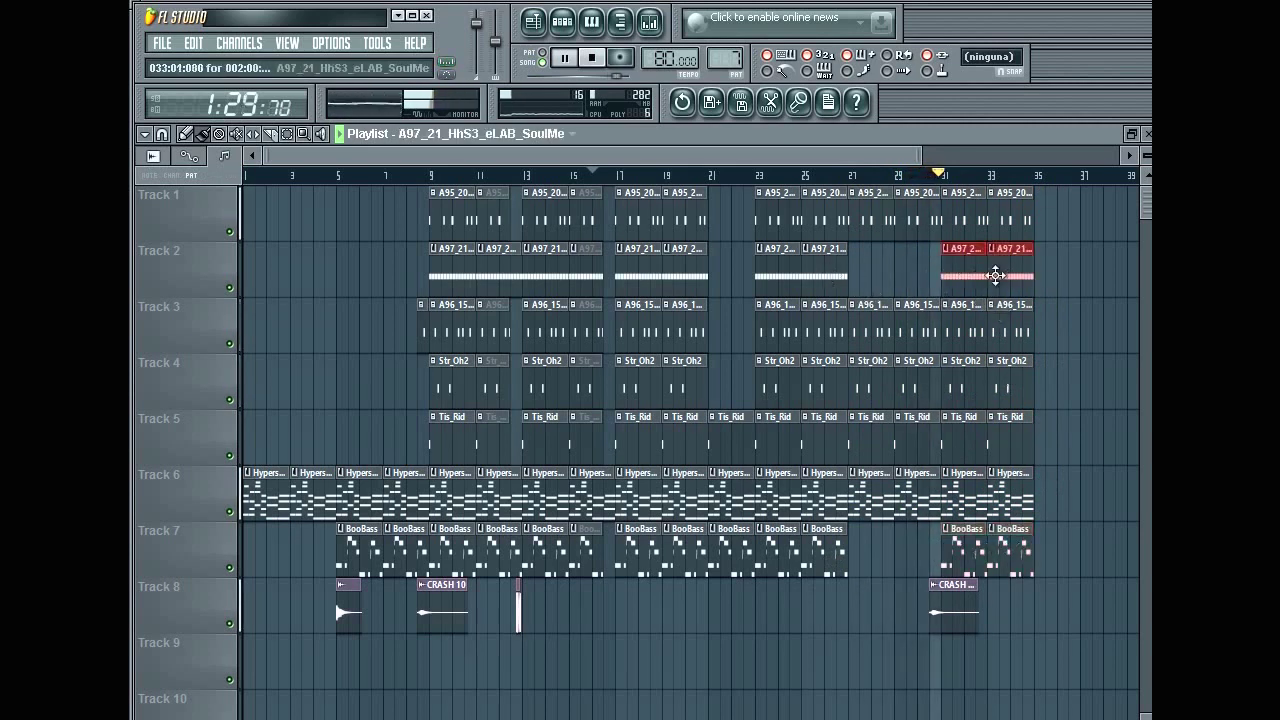
drag(921, 158, 1122, 165)
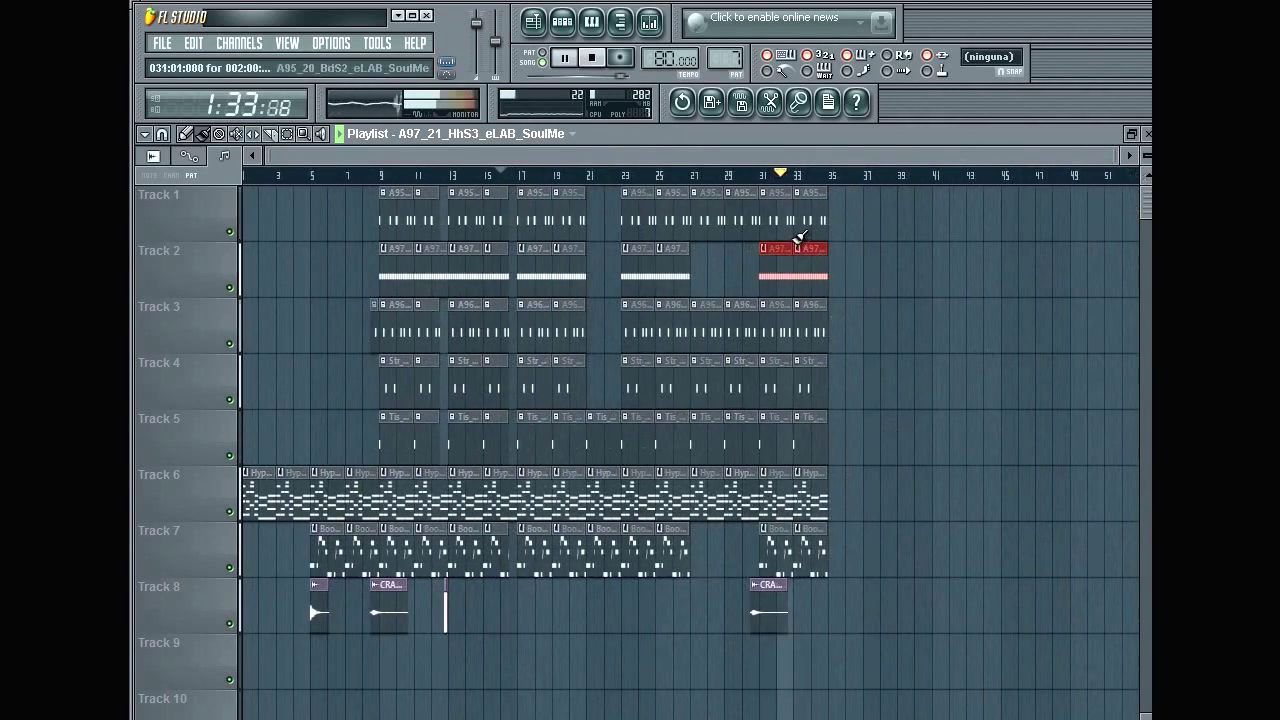
drag(786, 218, 856, 560)
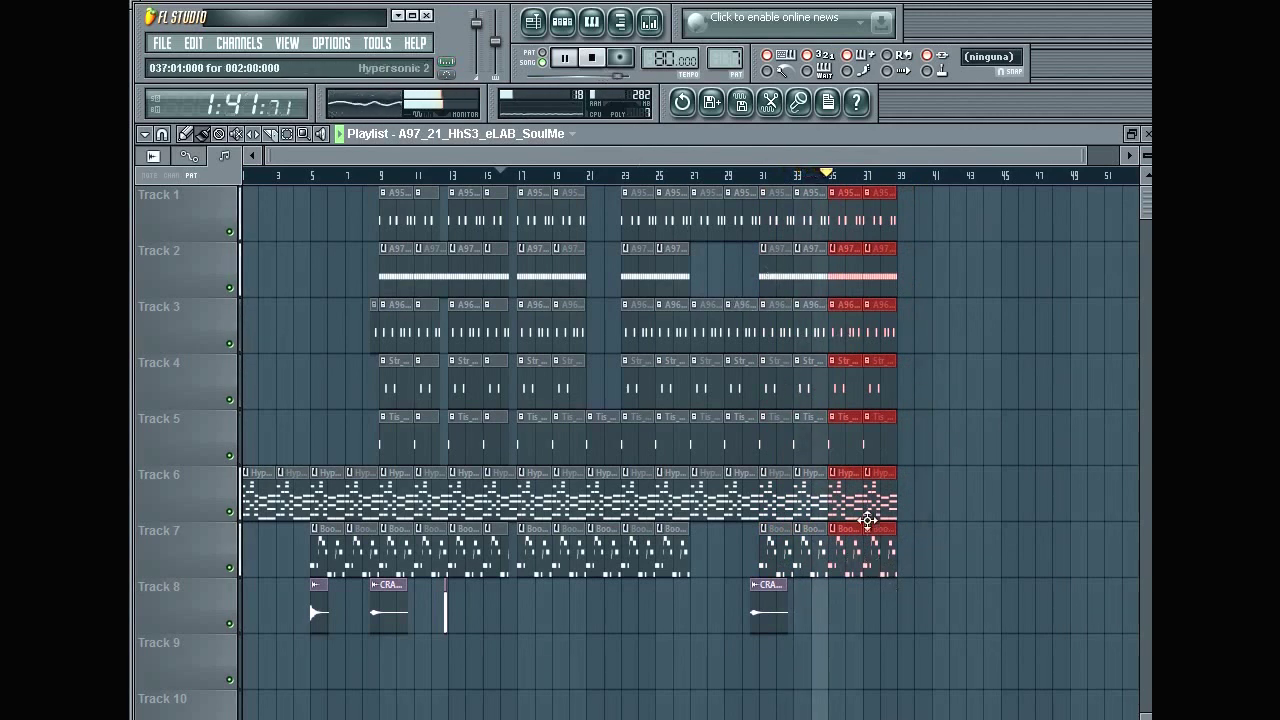
Copy the two Hypersonic 2 clips from bar 35 to bar 39, and place a CRASH 03 clip at bar 39 on Track 8
click(855, 490)
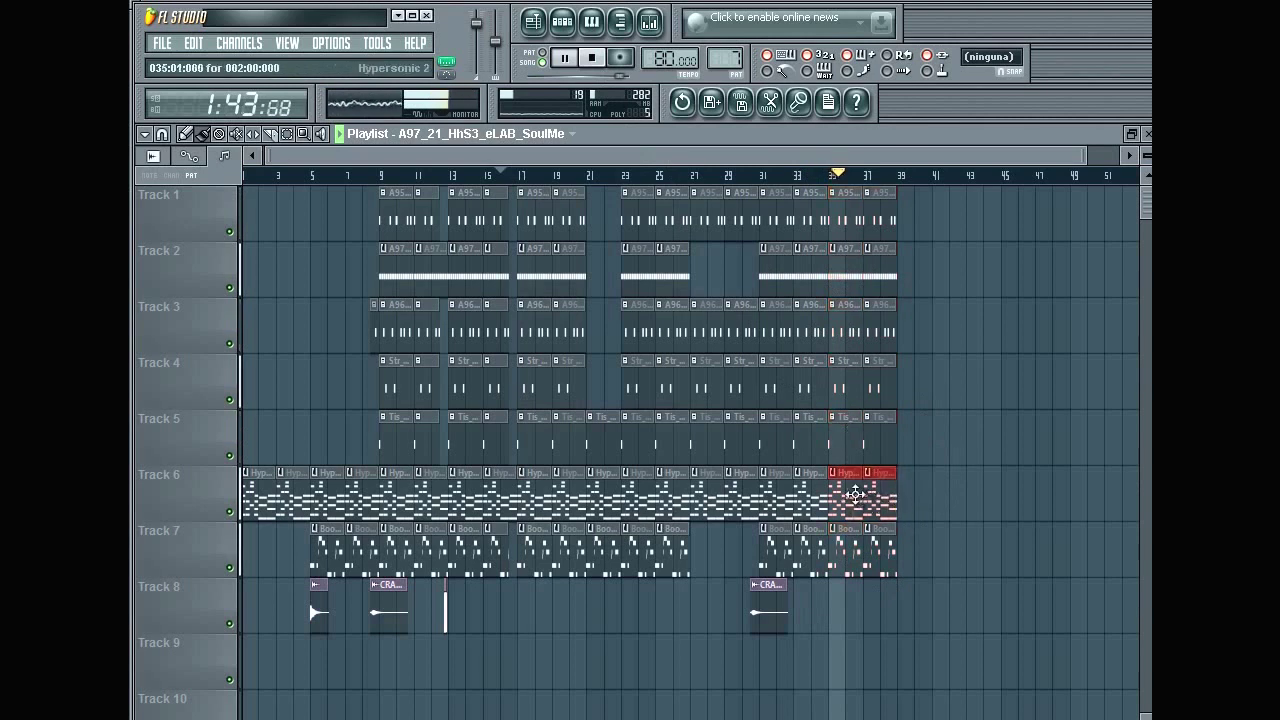
drag(849, 496, 922, 503)
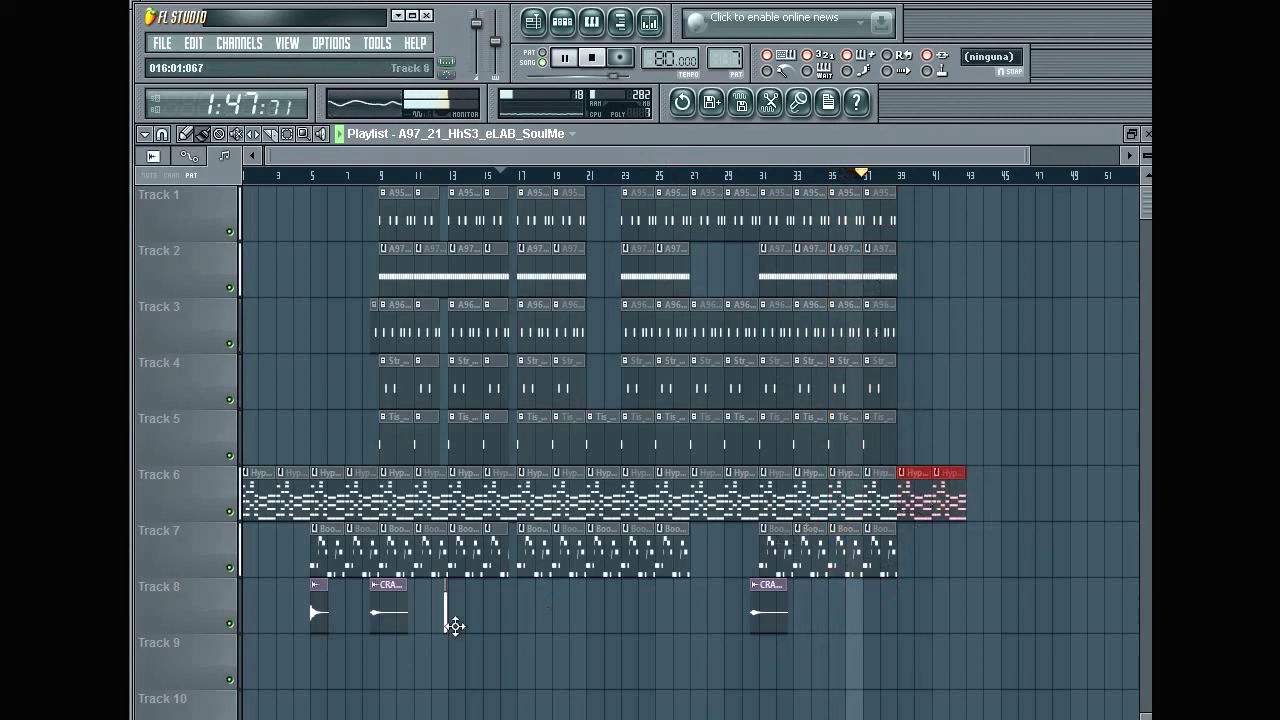
click(340, 610)
click(910, 600)
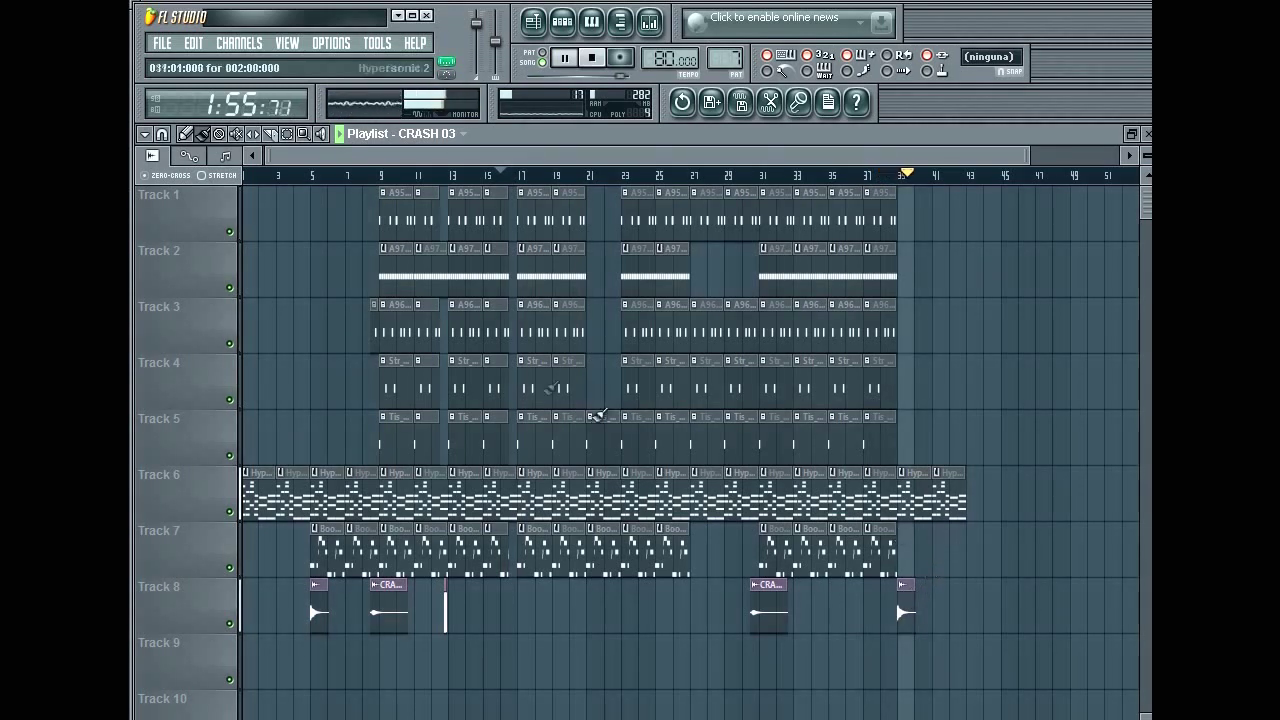
Inspect the Hypersonic 2 pattern's notes in the piano roll and its channel in the step sequencer, and return to the playlist
click(916, 511)
double_click(916, 511)
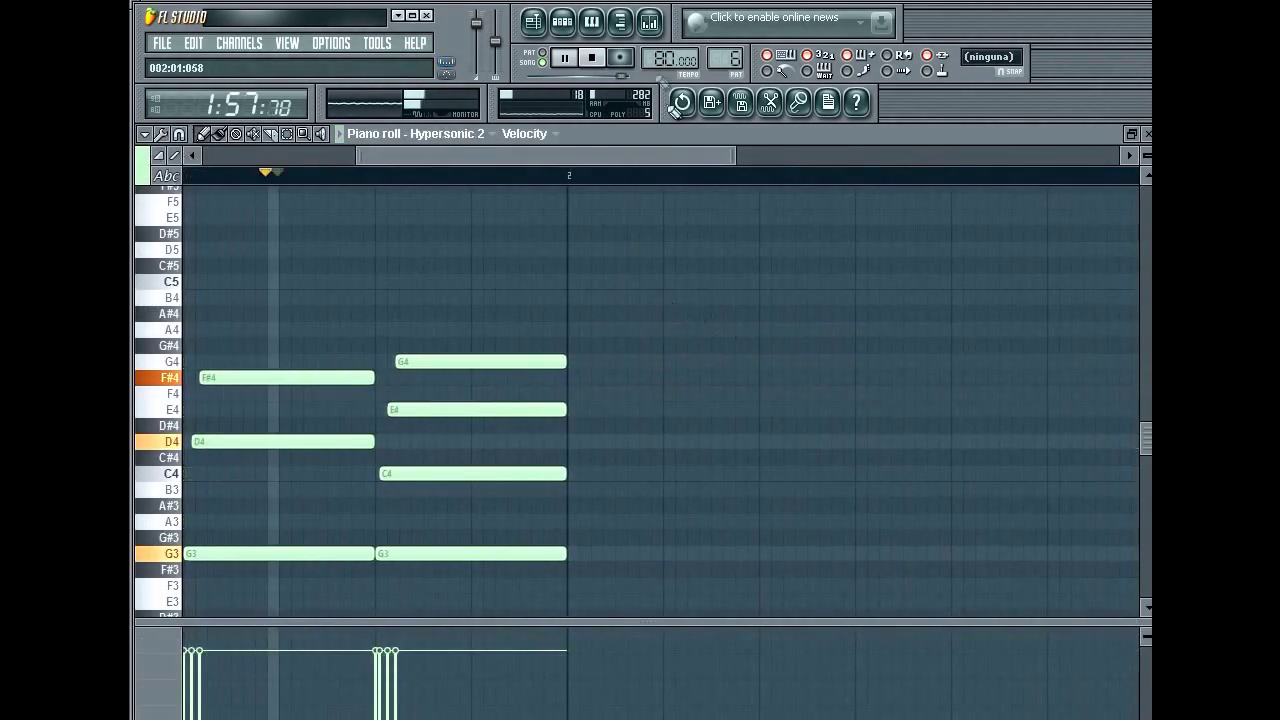
click(563, 22)
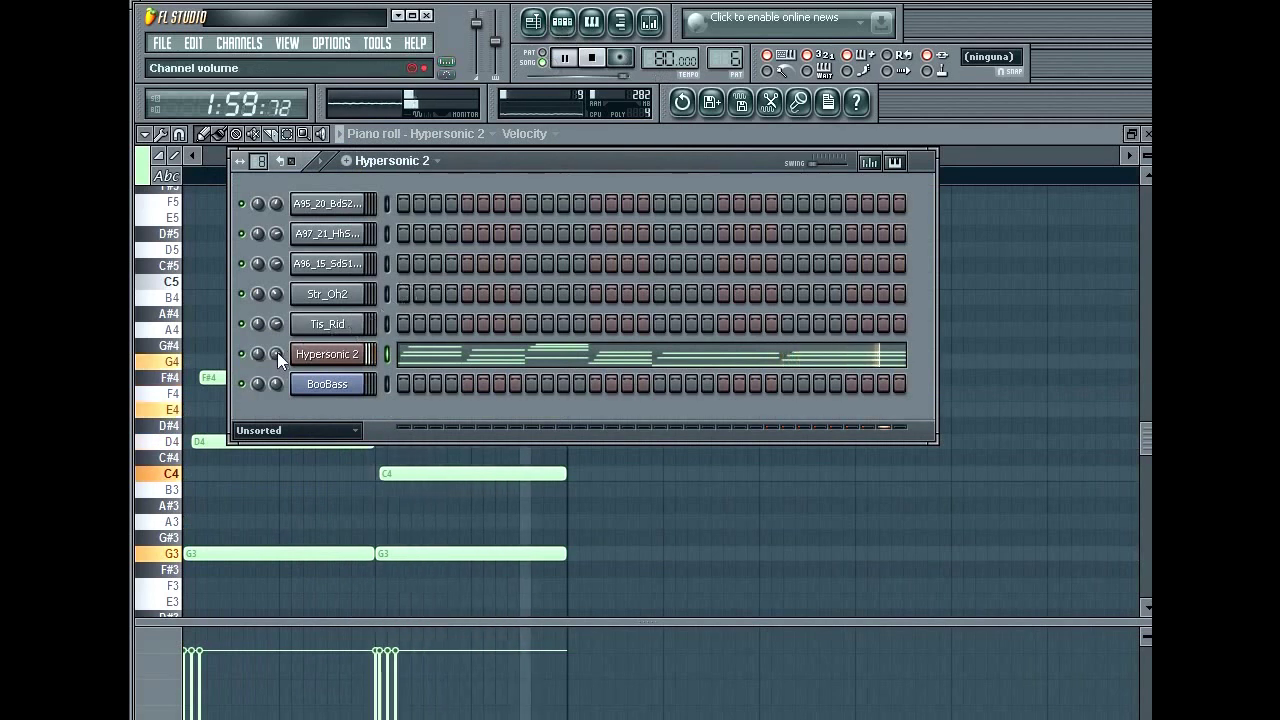
key(F5)
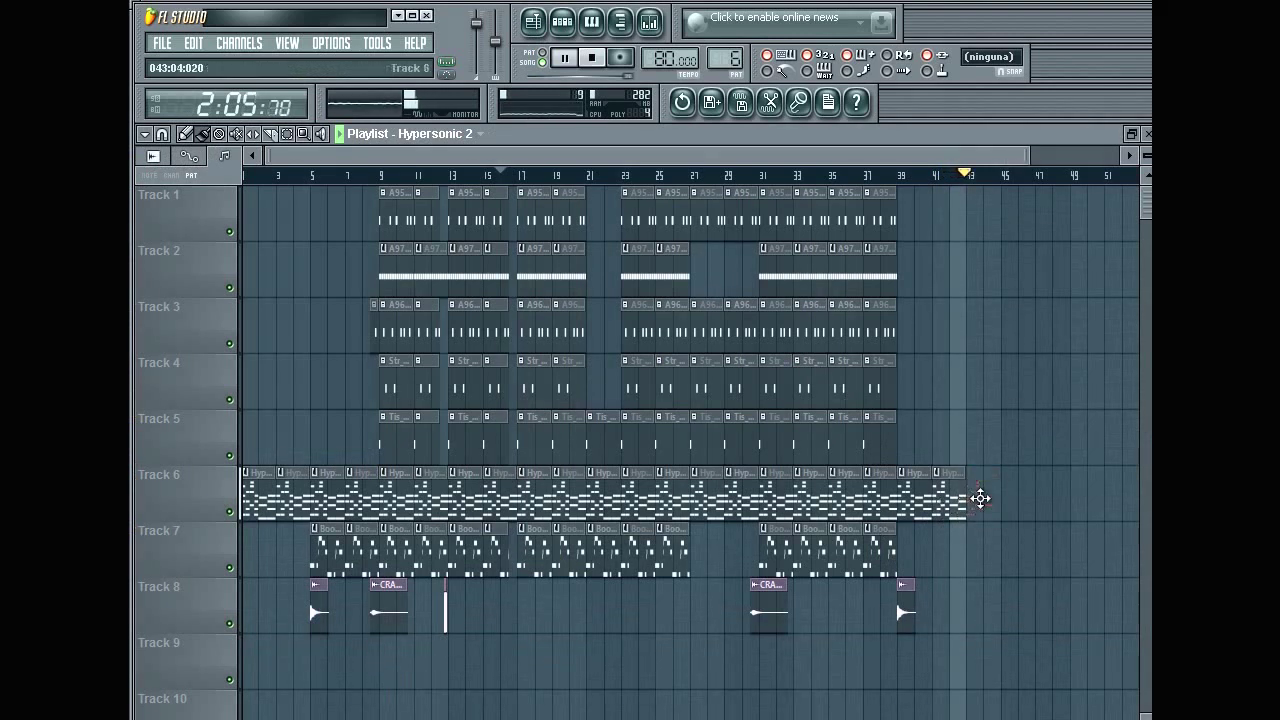
Stop playback, return the song position to the start, and fit the whole arrangement in the playlist
key(space)
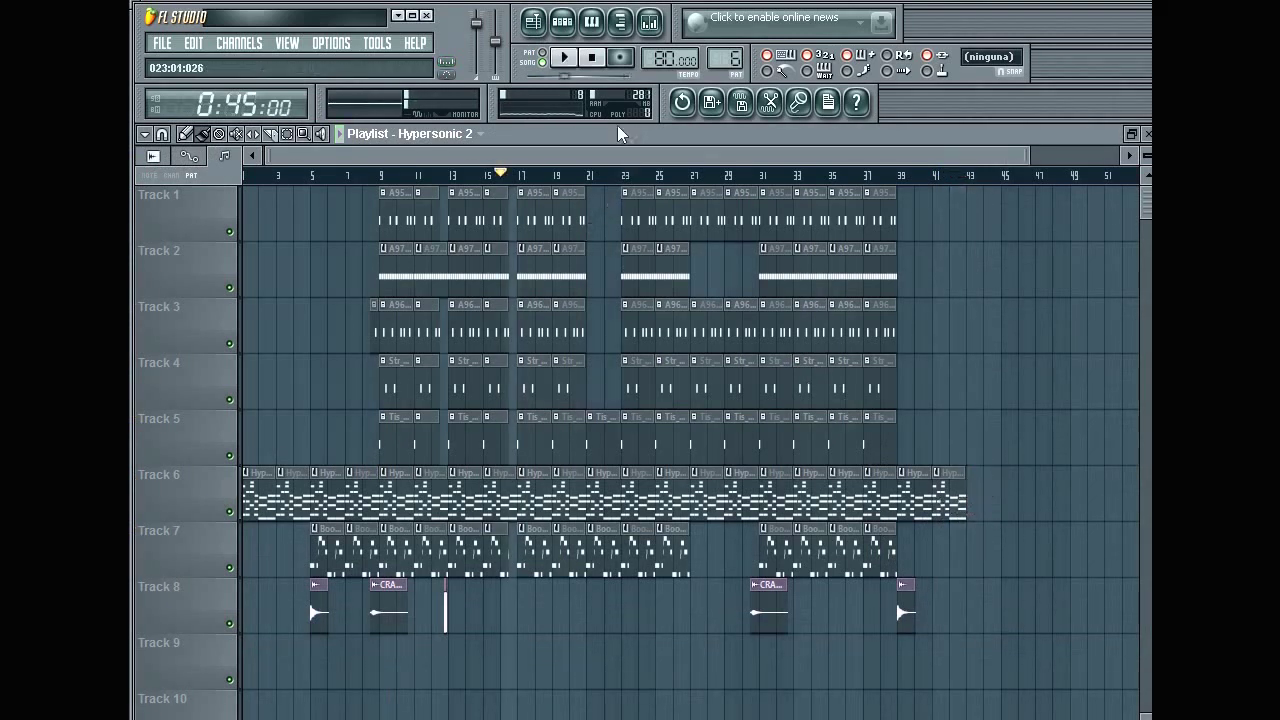
click(591, 57)
drag(1025, 157, 955, 175)
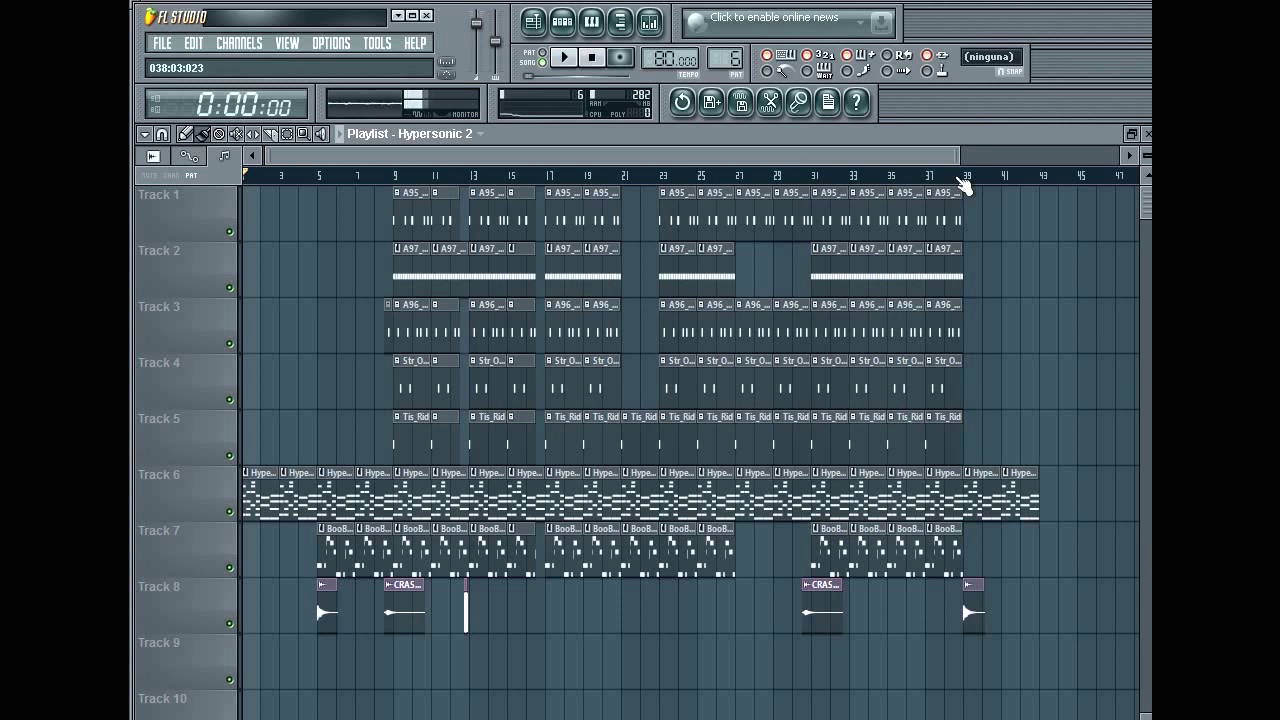
drag(958, 155, 945, 155)
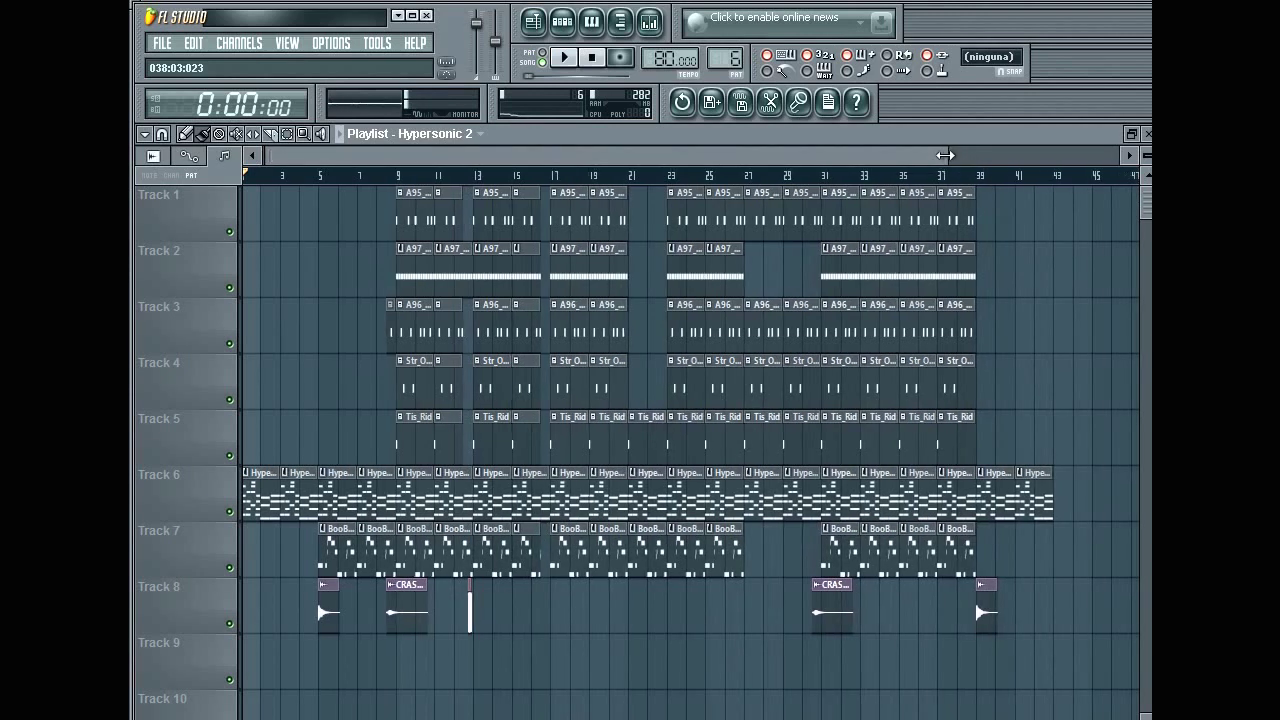